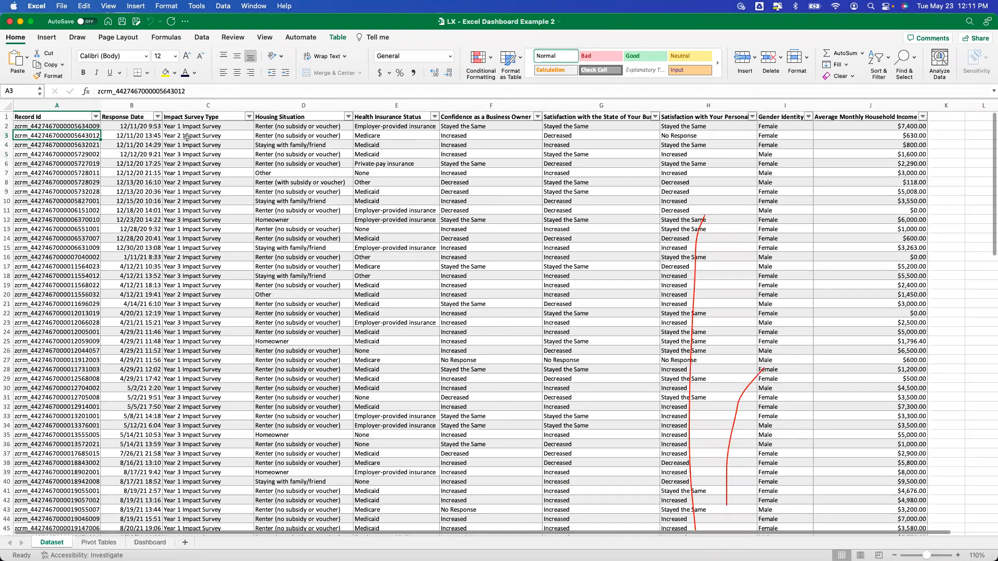
Step: Look through the survey dataset's columns, from Response Date and Impact Survey Type across to Gender Identity and Average Monthly Household Income
click(138, 114)
click(192, 115)
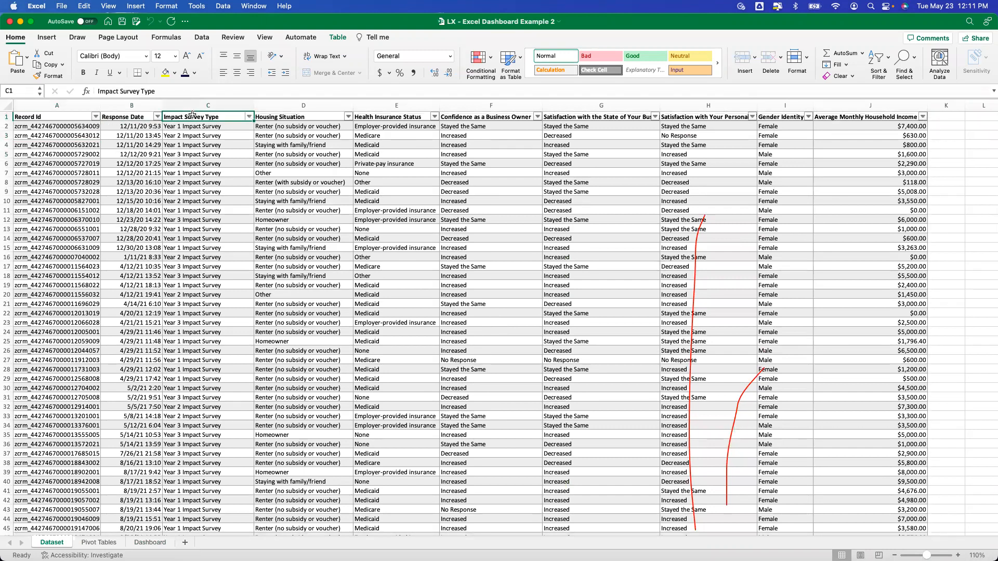
click(278, 113)
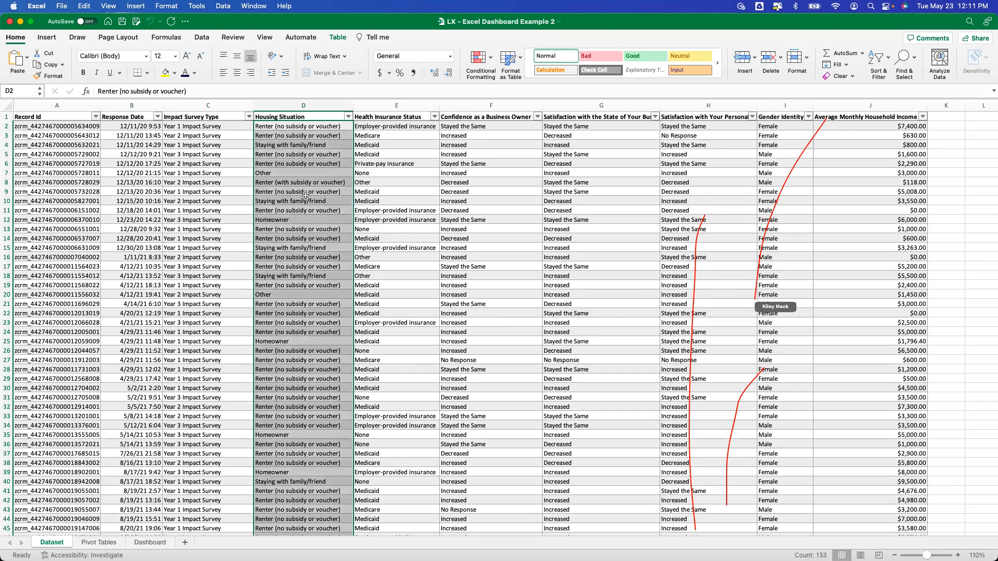
click(380, 119)
click(489, 117)
click(572, 116)
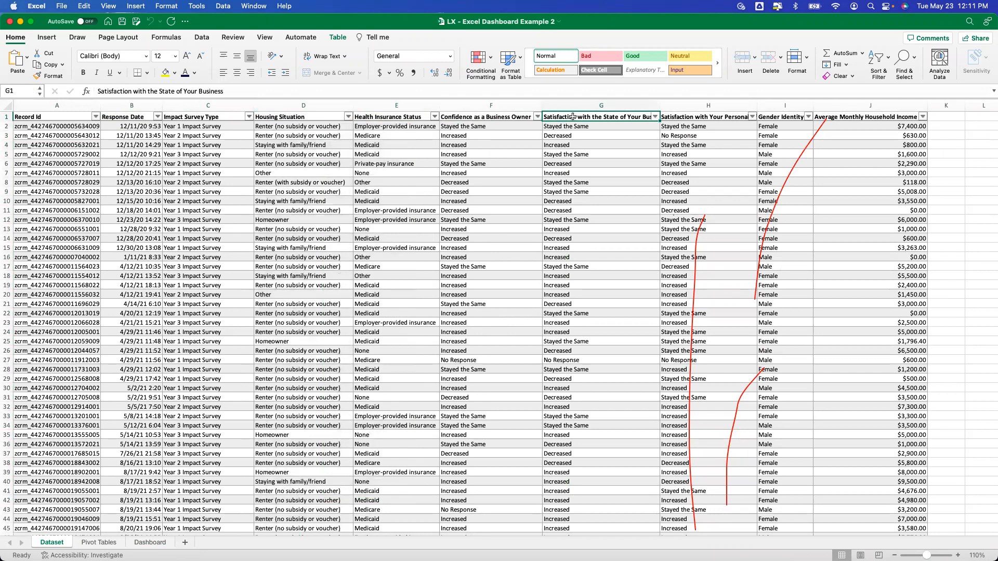
click(675, 116)
drag(677, 110, 468, 110)
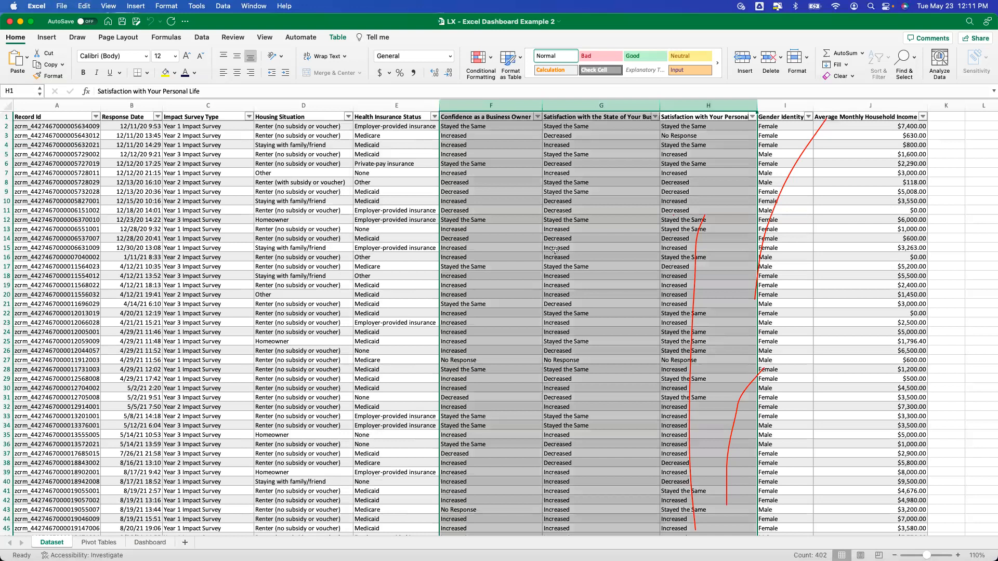
click(768, 125)
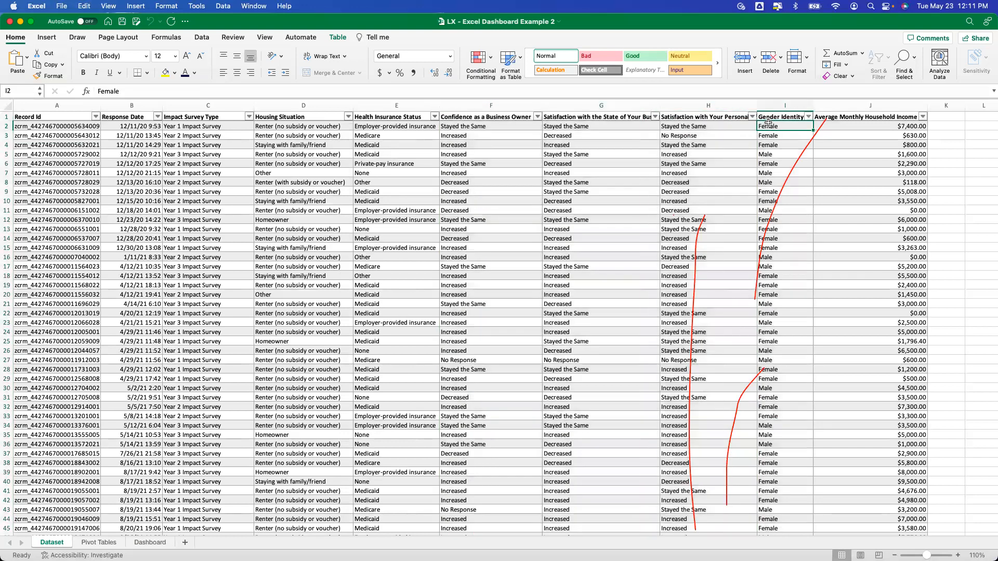
click(833, 116)
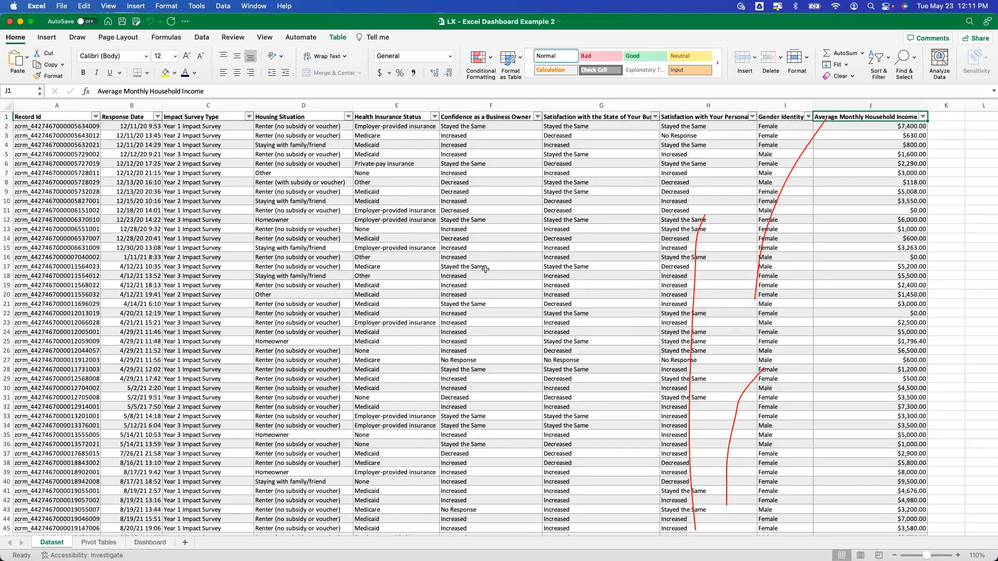
Step: On the Pivot Tables sheet, insert a pivot table at B5 under "# of Responses" using "table" as the source
click(90, 544)
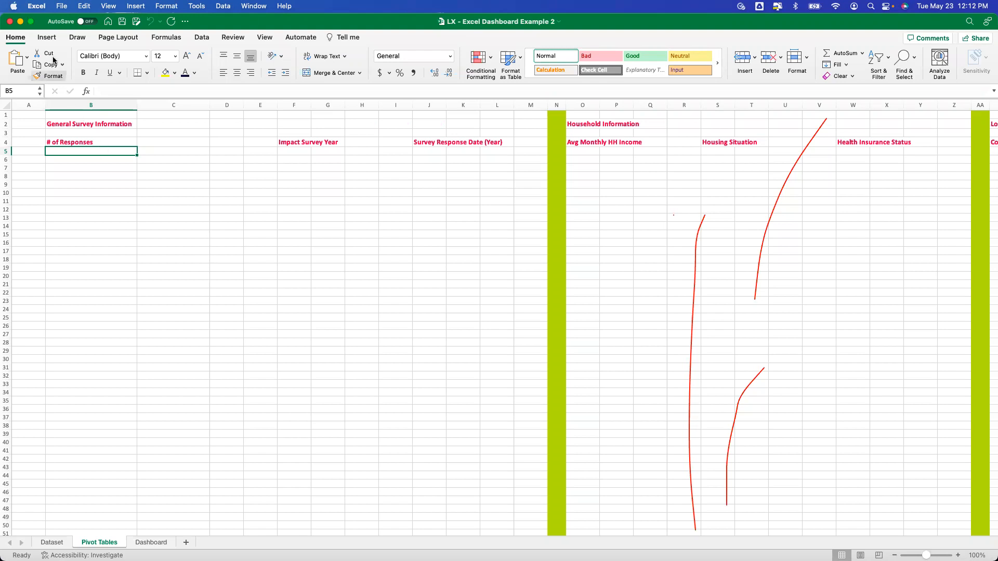
click(47, 37)
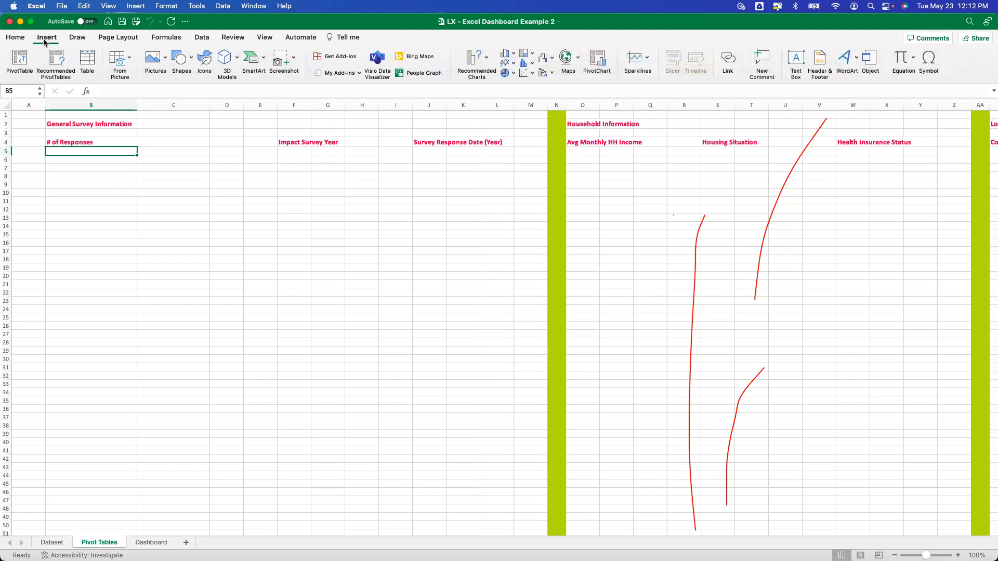
click(17, 59)
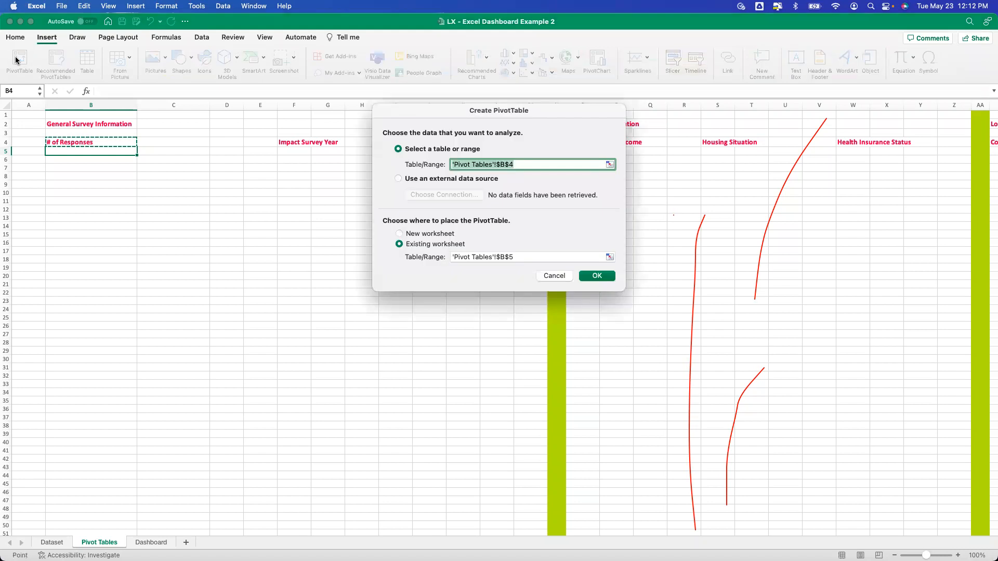
text(table)
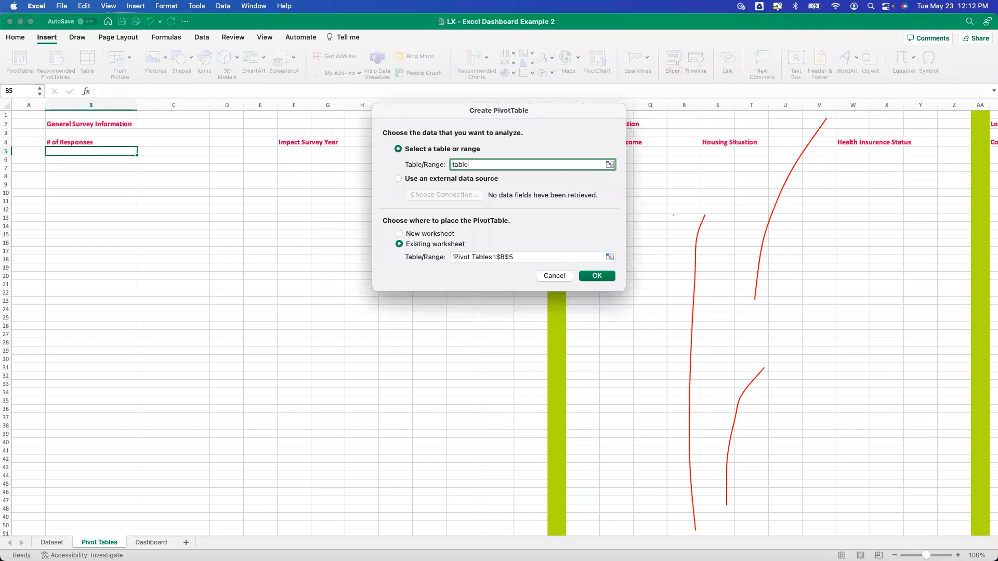
key(Return)
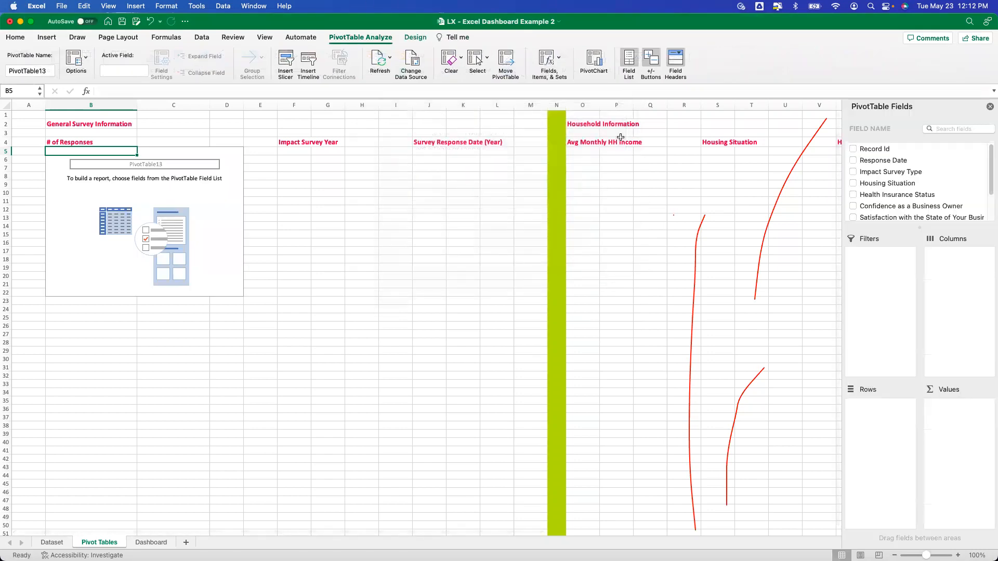
Step: Add Record Id as a counted value in the "# of Responses" pivot table
click(958, 556)
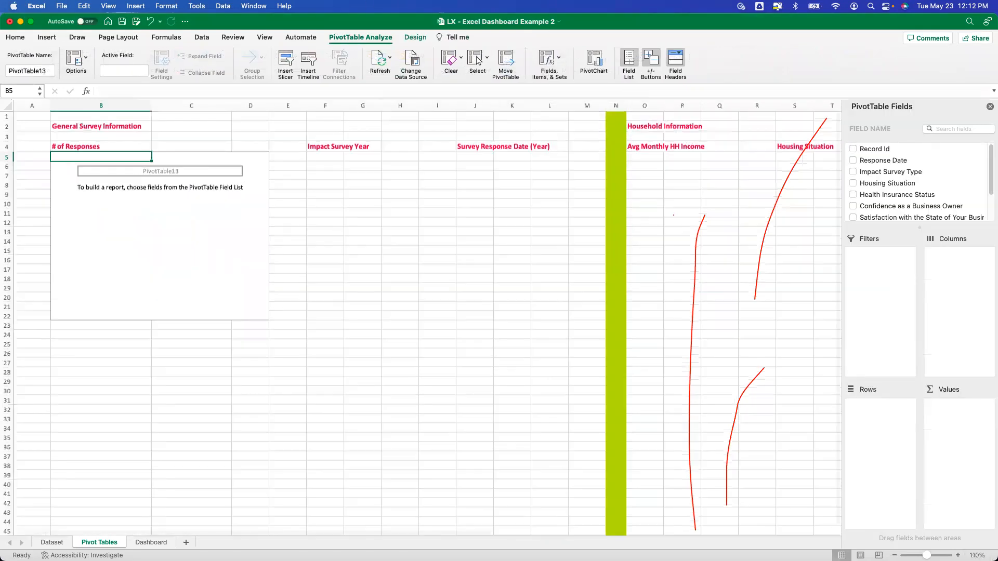
click(957, 555)
drag(877, 150, 957, 410)
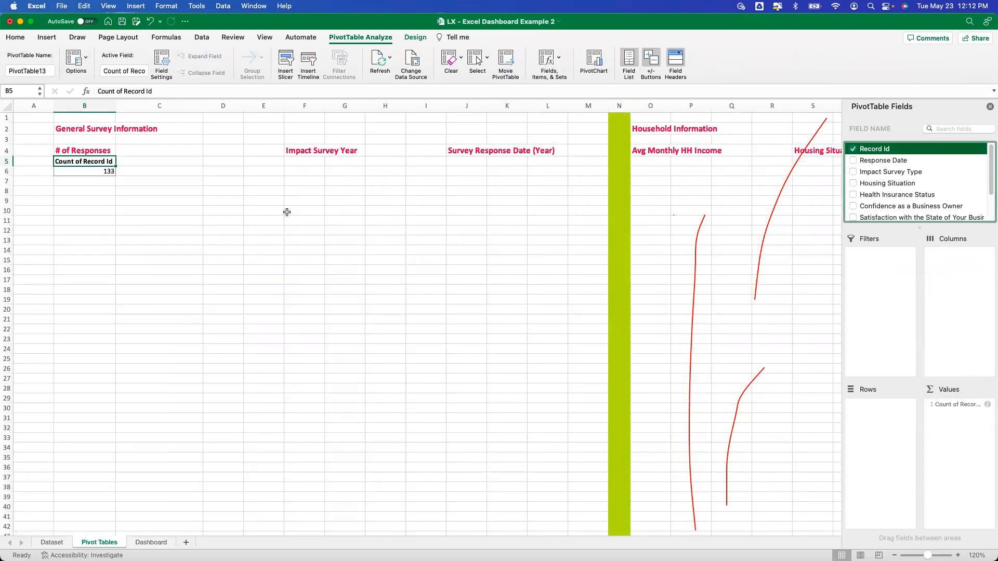
Step: Insert a pivot table from "table" at F5 under Impact Survey Year, with Impact Survey Type as both rows and counted values
click(311, 162)
click(54, 38)
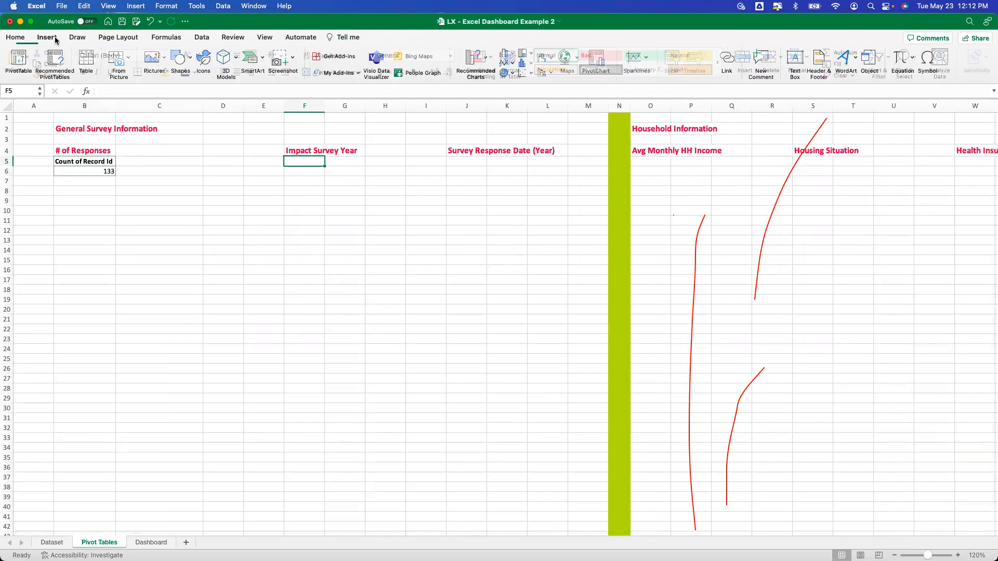
click(22, 61)
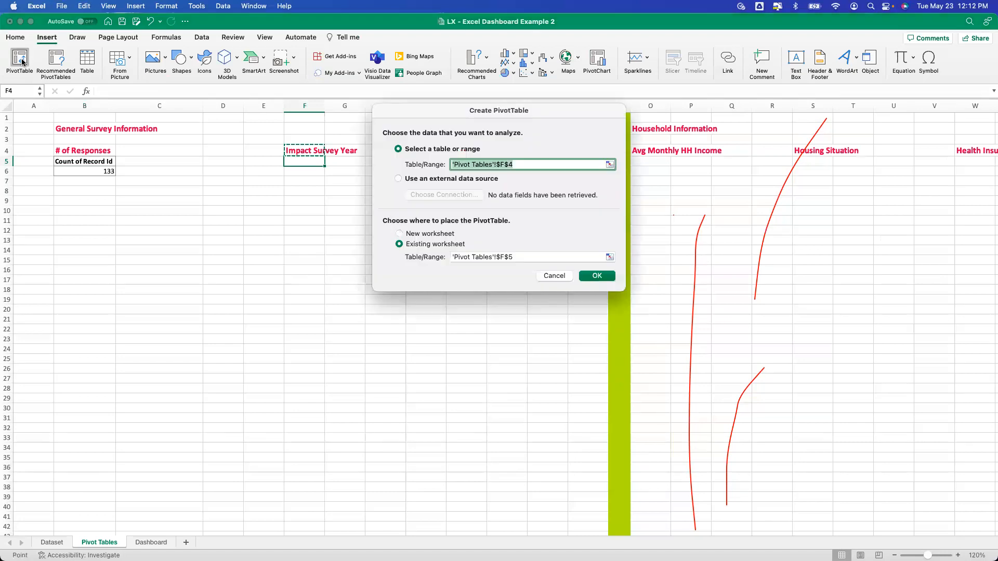
text(table)
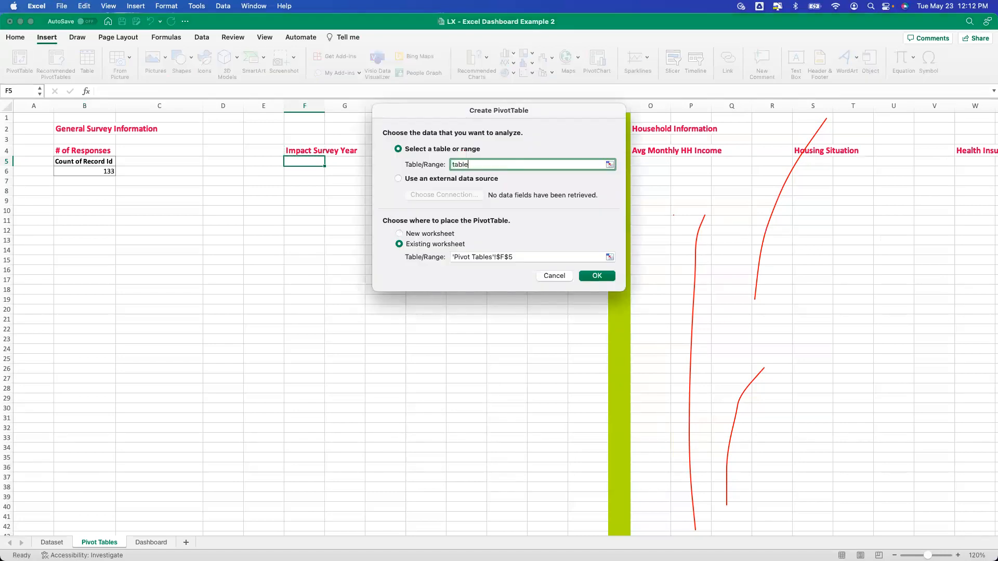
key(Return)
drag(904, 172, 873, 514)
drag(908, 174, 958, 416)
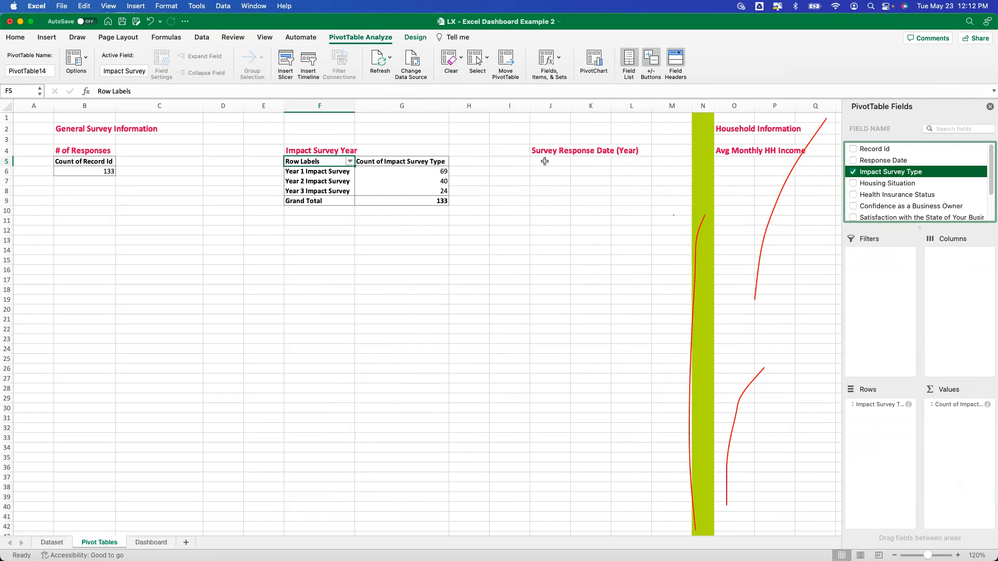
click(429, 174)
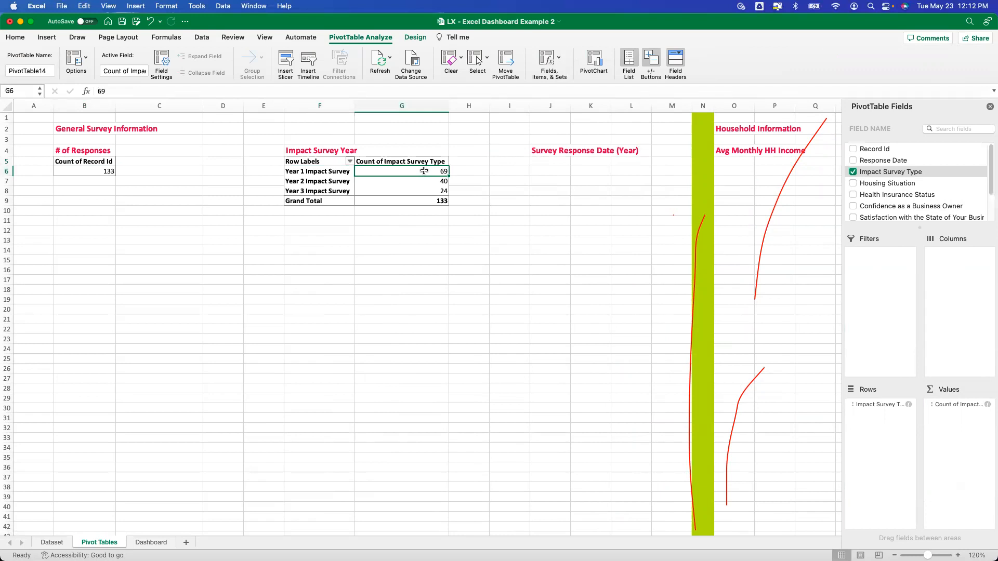
right_click(424, 171)
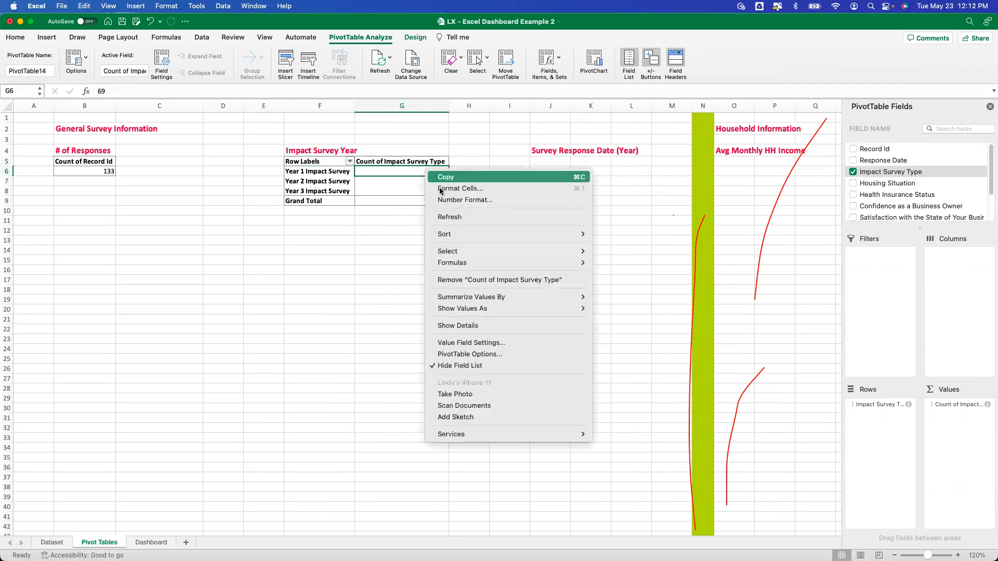
mouse_move(470, 310)
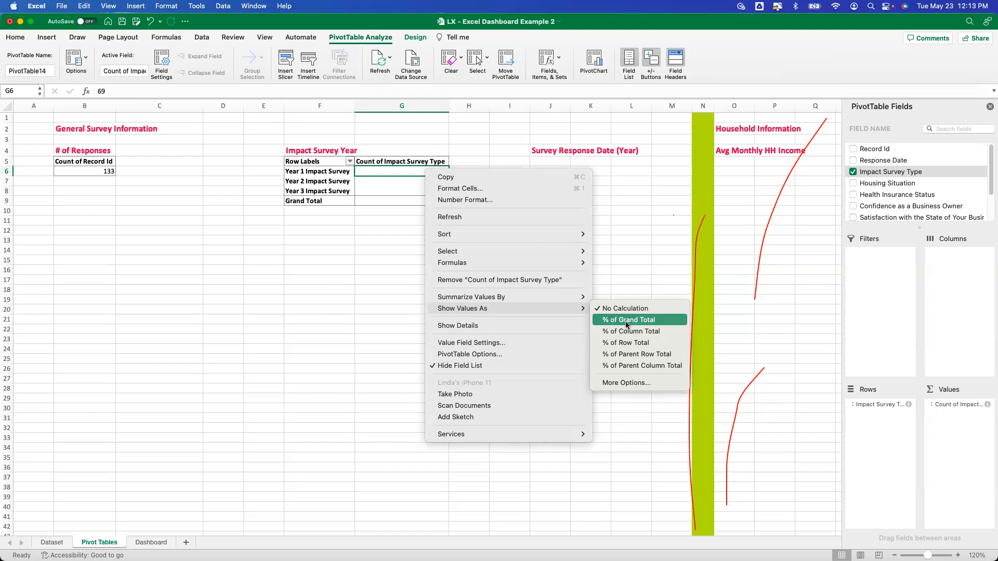
click(359, 260)
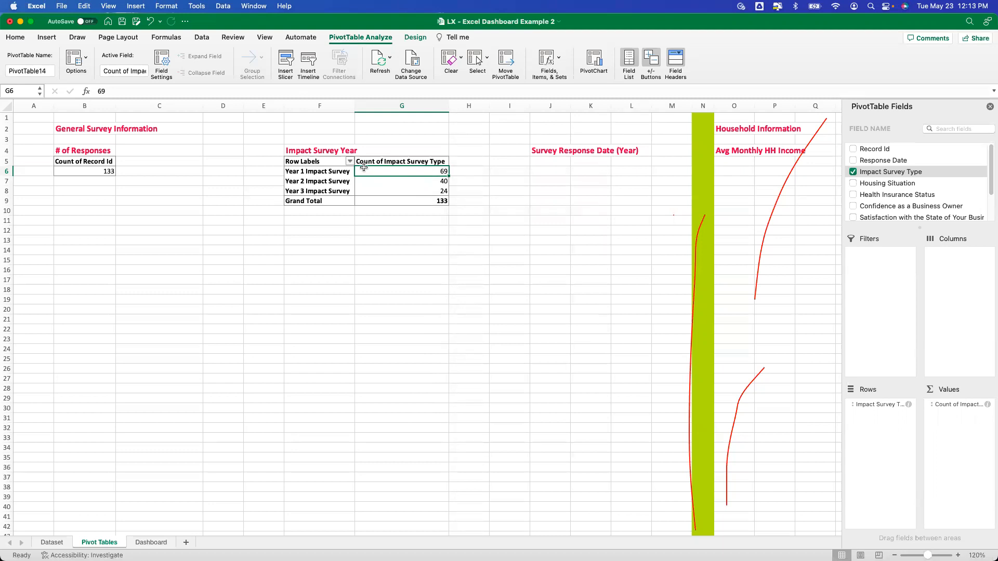
Step: Insert a pivot table at J5 under Survey Response Date (Year), with Response Date as both rows and counted values
click(550, 160)
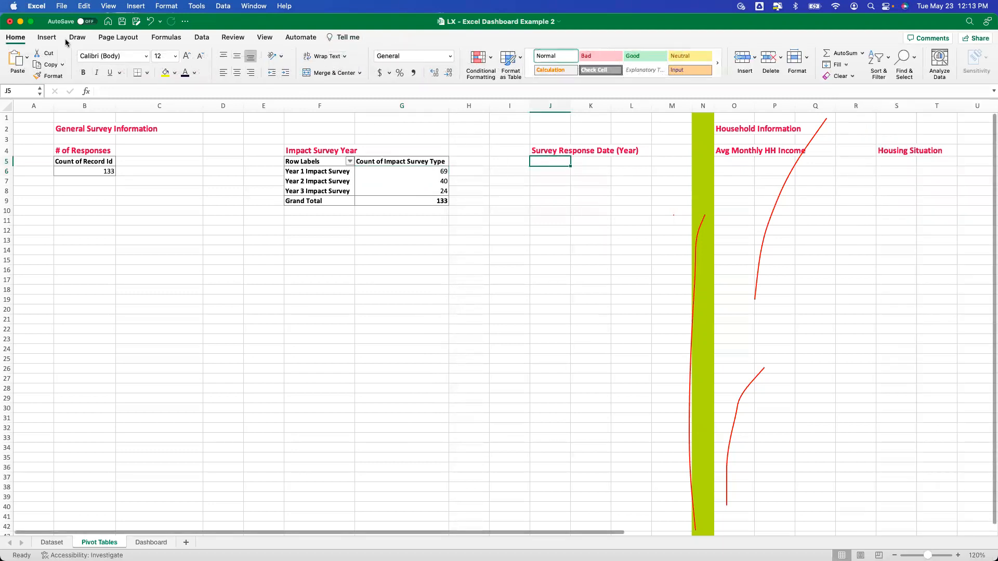
click(47, 37)
click(16, 62)
text(data)
key(Return)
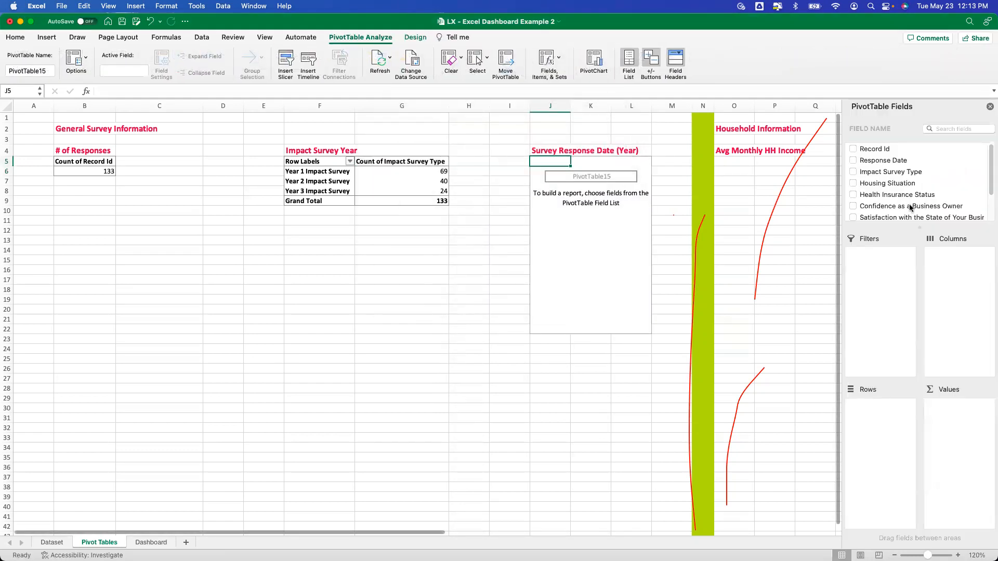
click(907, 161)
drag(907, 162, 961, 408)
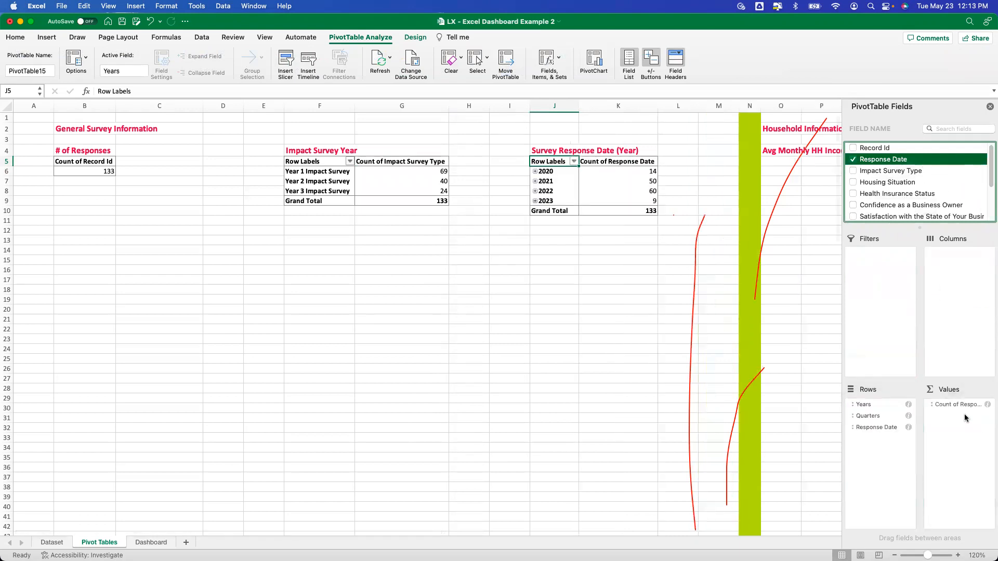
Step: Remove Quarters and Response Date from the rows of the Survey Response Date pivot table
click(877, 422)
drag(877, 423, 877, 421)
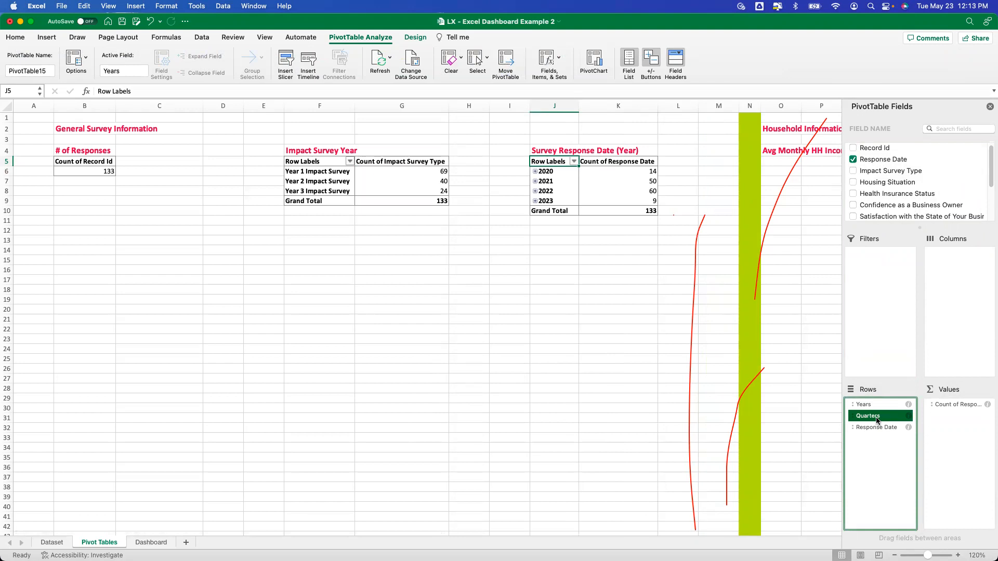
drag(878, 418, 914, 281)
drag(890, 420, 914, 211)
click(633, 189)
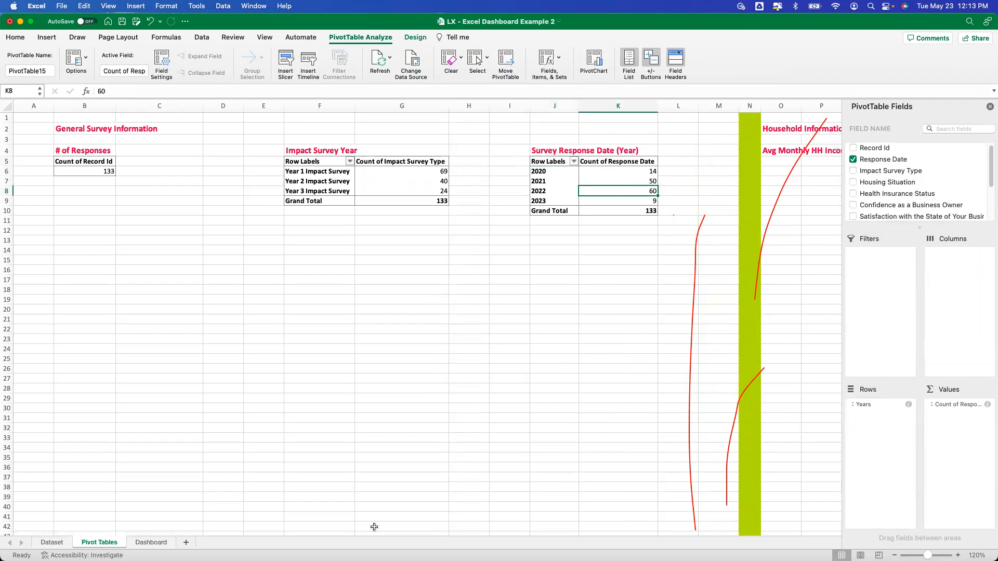
Step: Insert a pivot table at O5 under Avg Monthly HH Income, using "table" as the source
drag(377, 531, 651, 532)
click(236, 162)
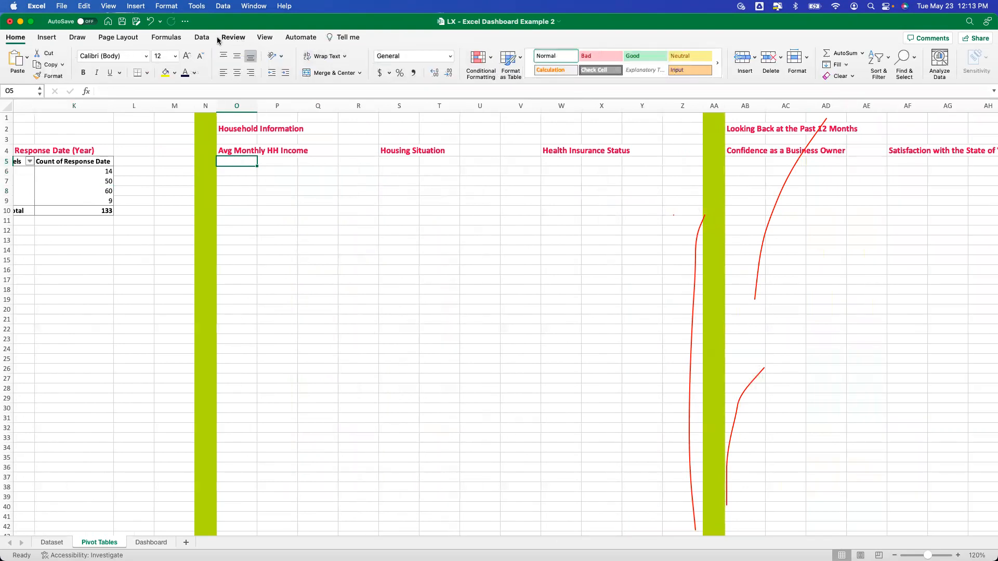
click(202, 38)
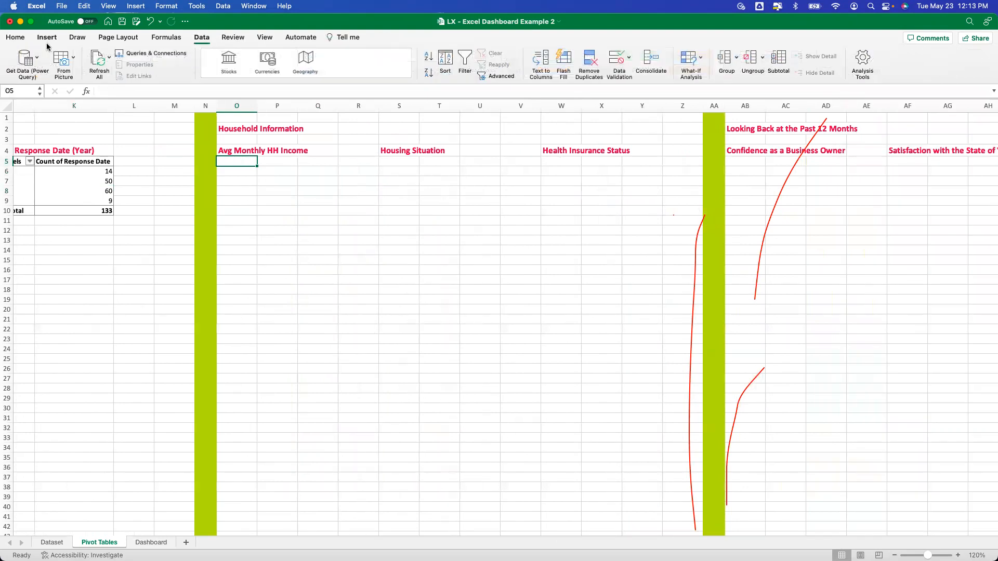
click(46, 38)
click(19, 61)
text(table)
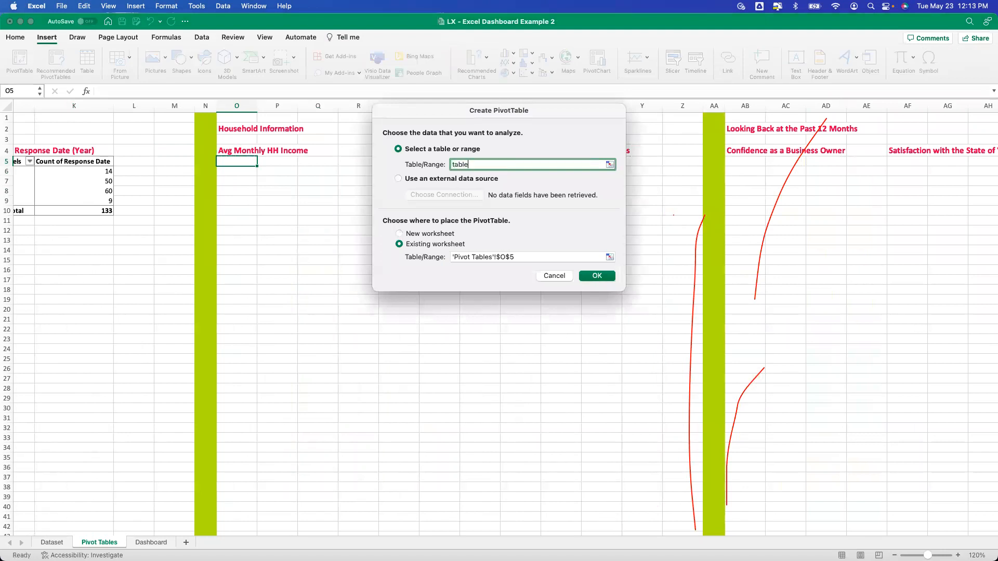
key(Return)
Step: Add Average Monthly Household Income as both rows and summed values in the Avg Monthly HH Income pivot table
scroll(878, 187, down, 3)
click(909, 193)
drag(909, 197, 900, 452)
drag(947, 196, 964, 417)
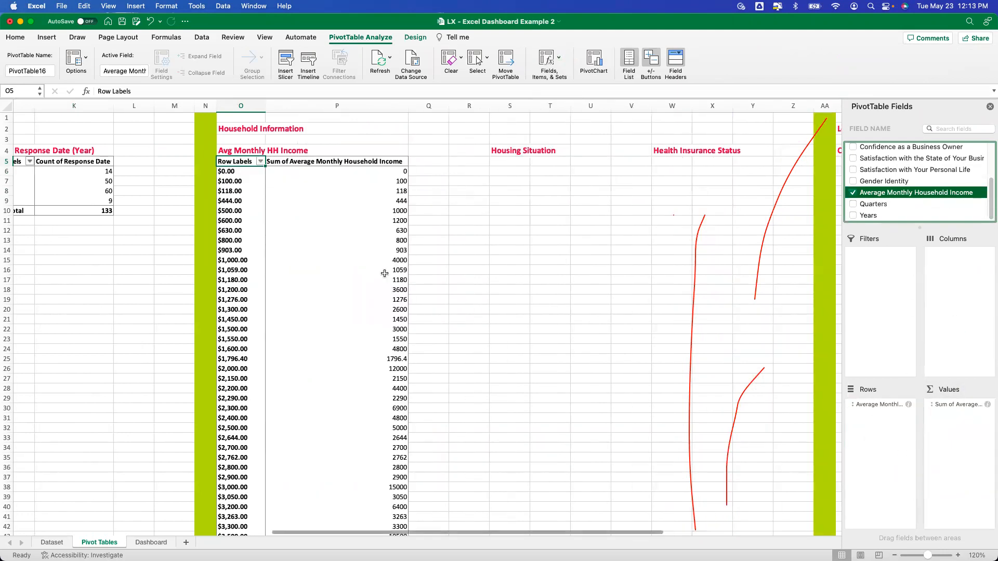
Step: Group the household income row labels starting at 1, in intervals of 5000
click(250, 172)
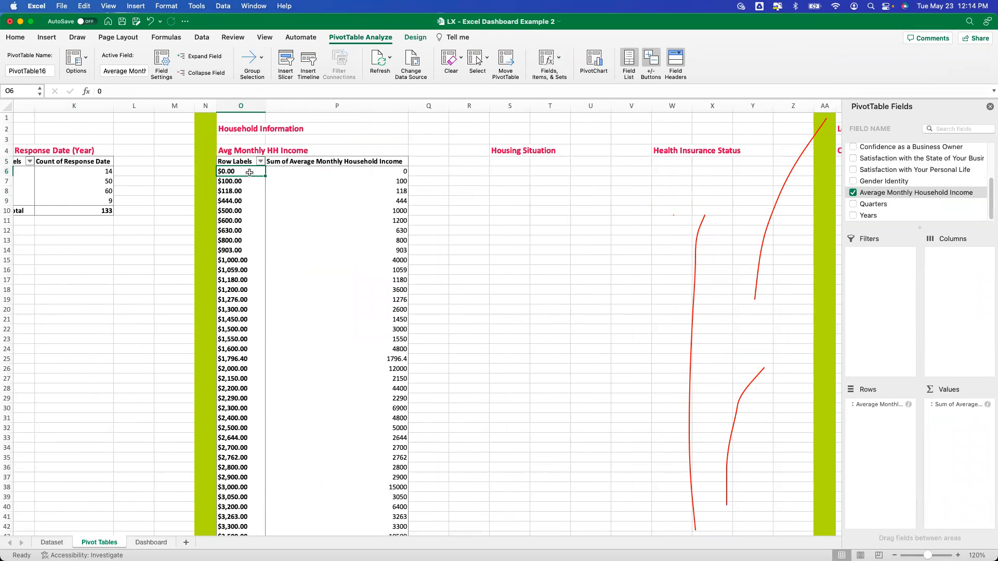
right_click(249, 172)
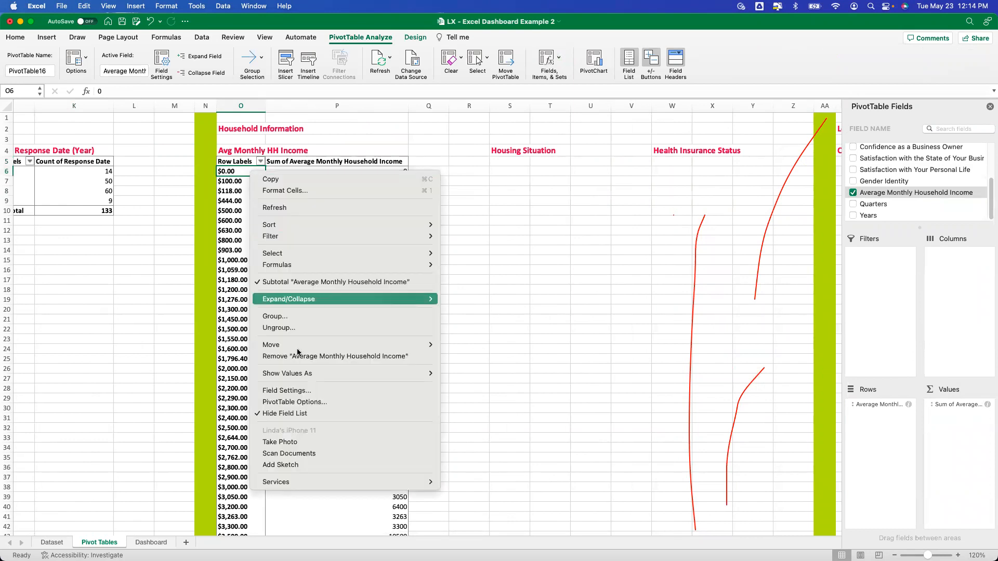
click(286, 316)
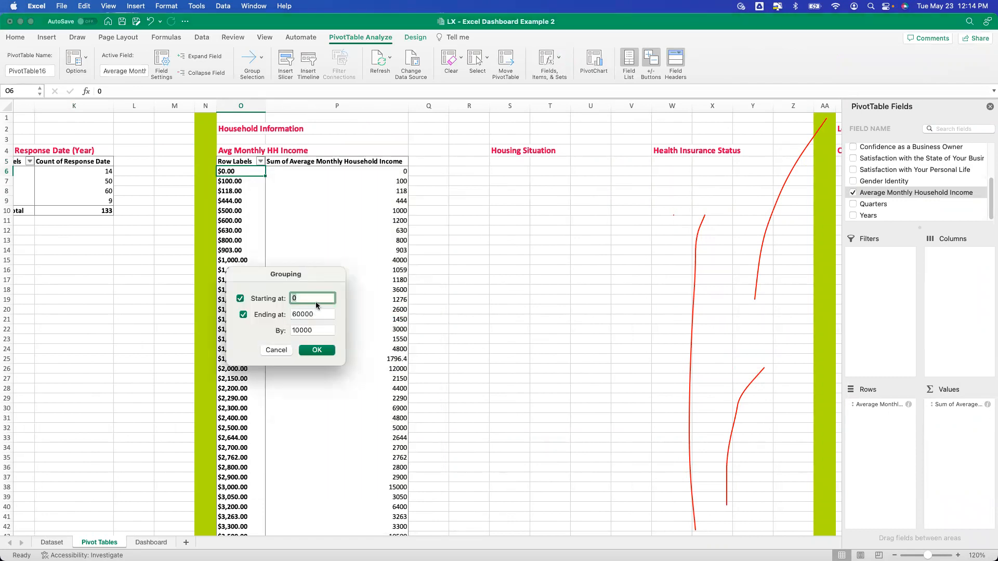
text(1)
key(Tab)
key(Tab)
text(50)
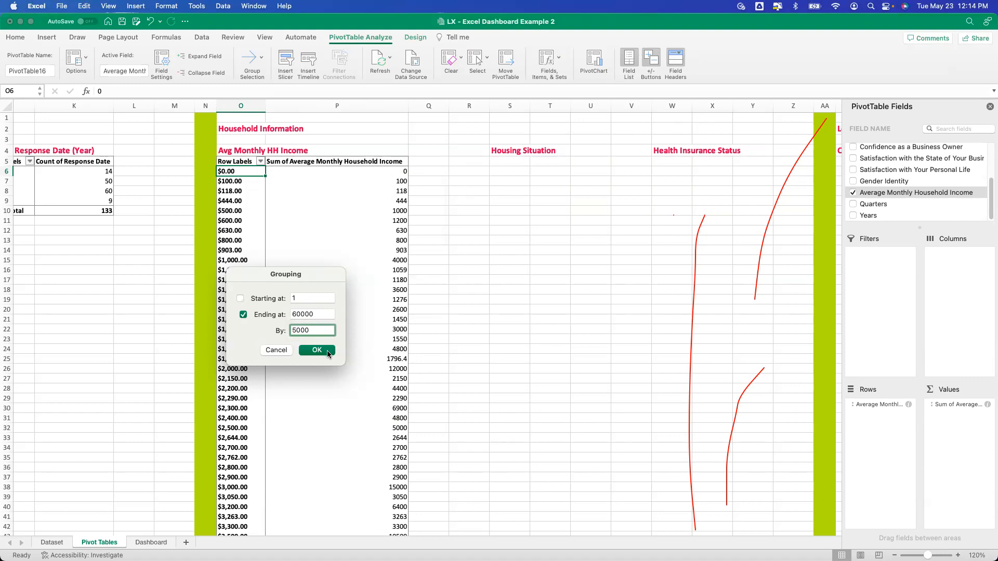
click(328, 354)
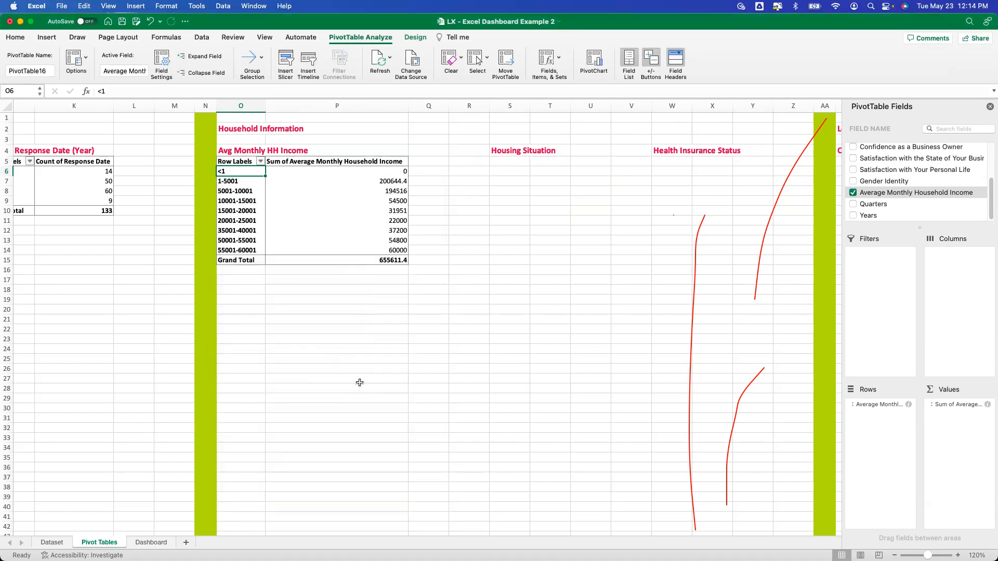
Step: Summarize the Avg Monthly HH Income pivot table's values by Count instead of Sum
click(367, 172)
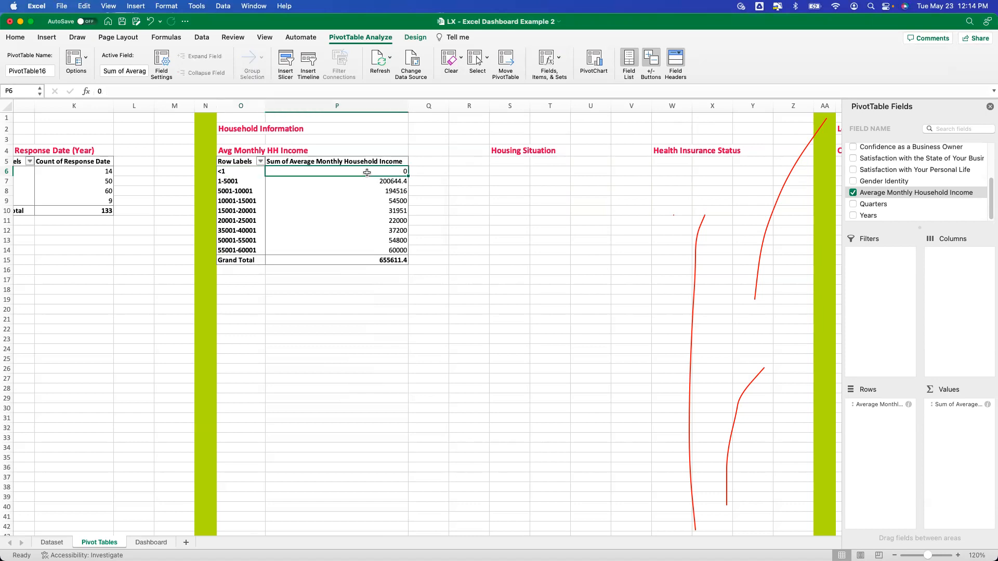
right_click(366, 172)
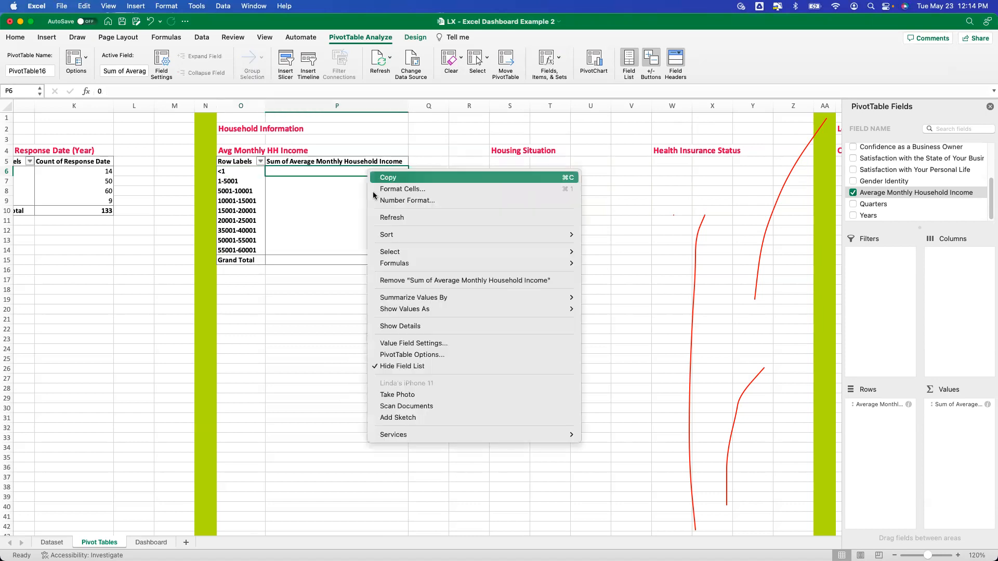
mouse_move(410, 301)
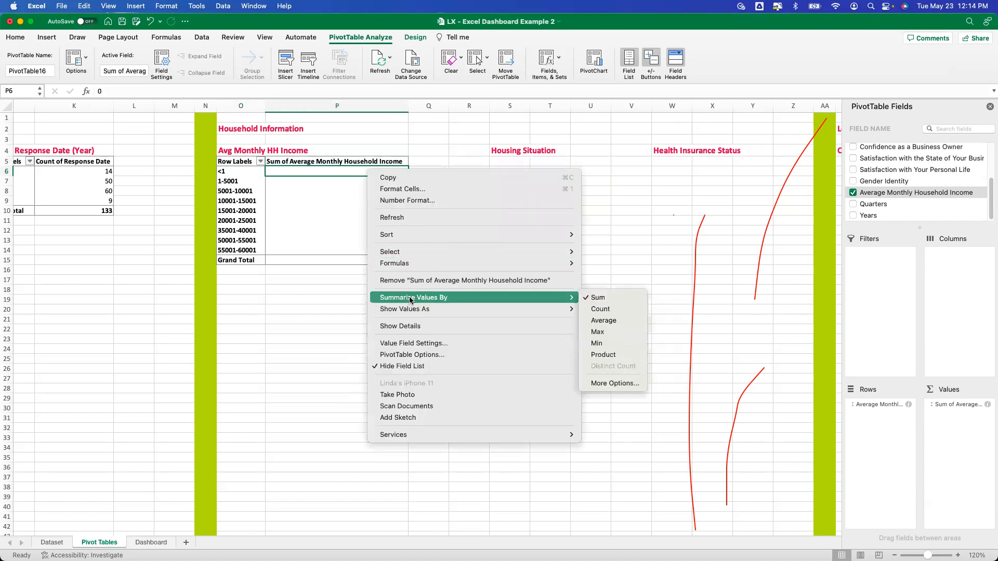
click(637, 310)
click(350, 319)
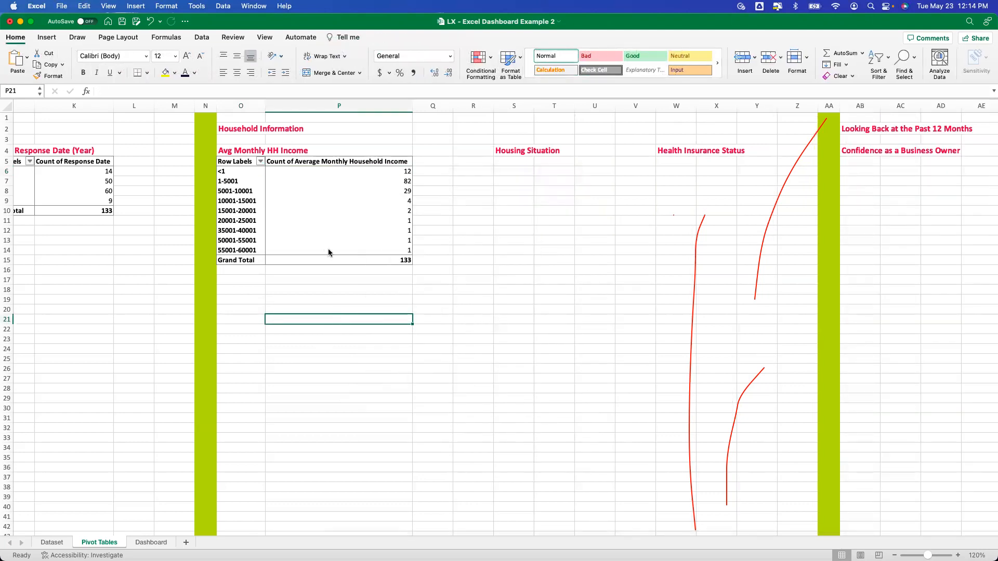
Step: Insert a pivot table at S5 using "table" as the source, with Housing Situation as both rows and counted values
click(527, 162)
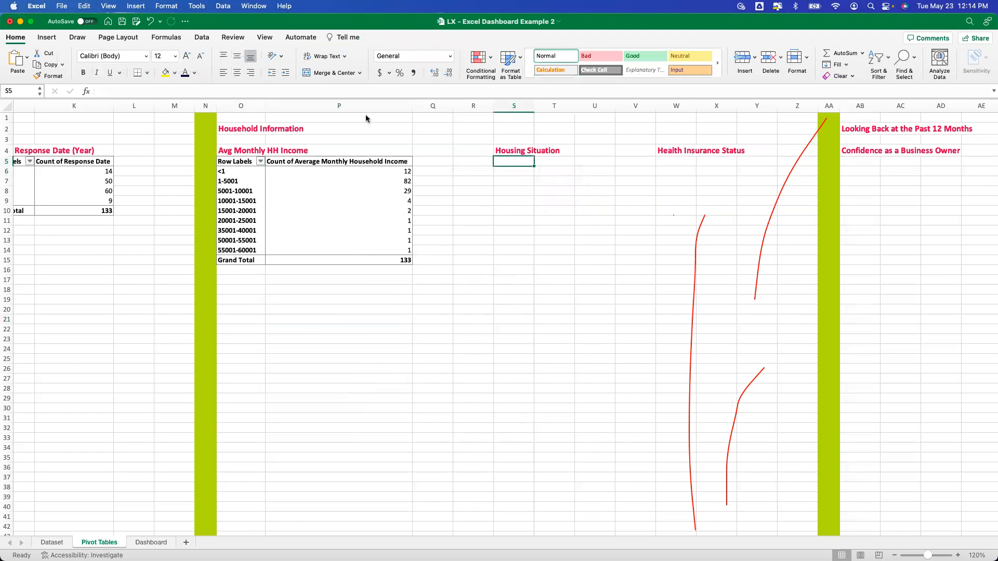
click(47, 37)
click(19, 60)
text(table)
key(Return)
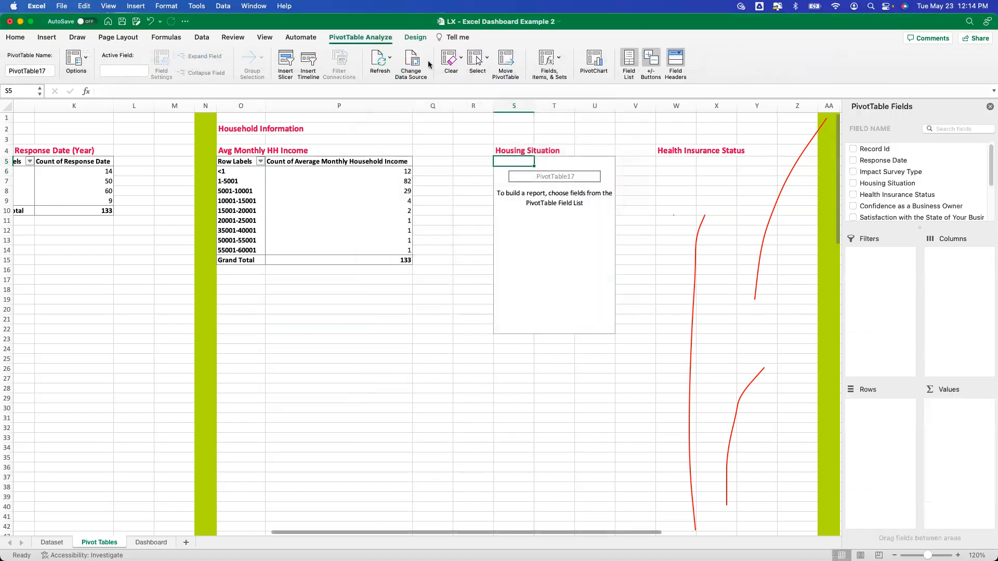
drag(903, 183, 949, 422)
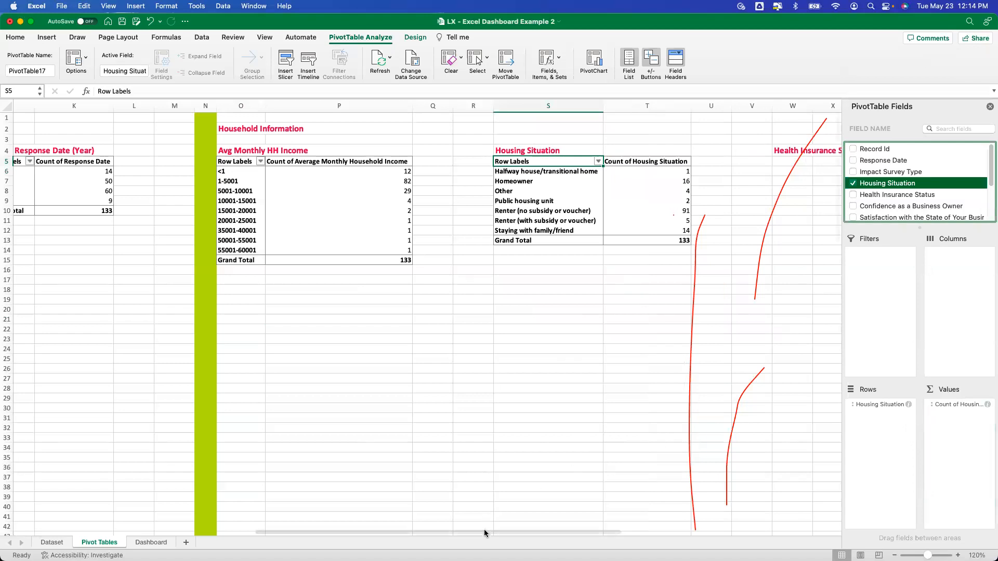
Step: Insert a pivot table at W5 under Health Insurance Status, using "table1" as the source
scroll(530, 520, right, 10)
click(317, 162)
click(38, 40)
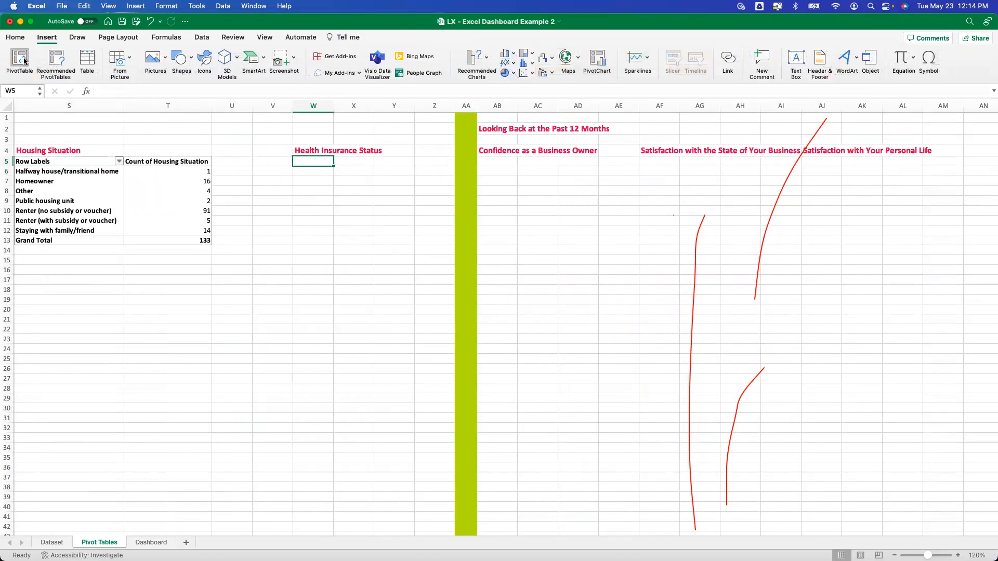
click(20, 58)
text(table1)
key(Return)
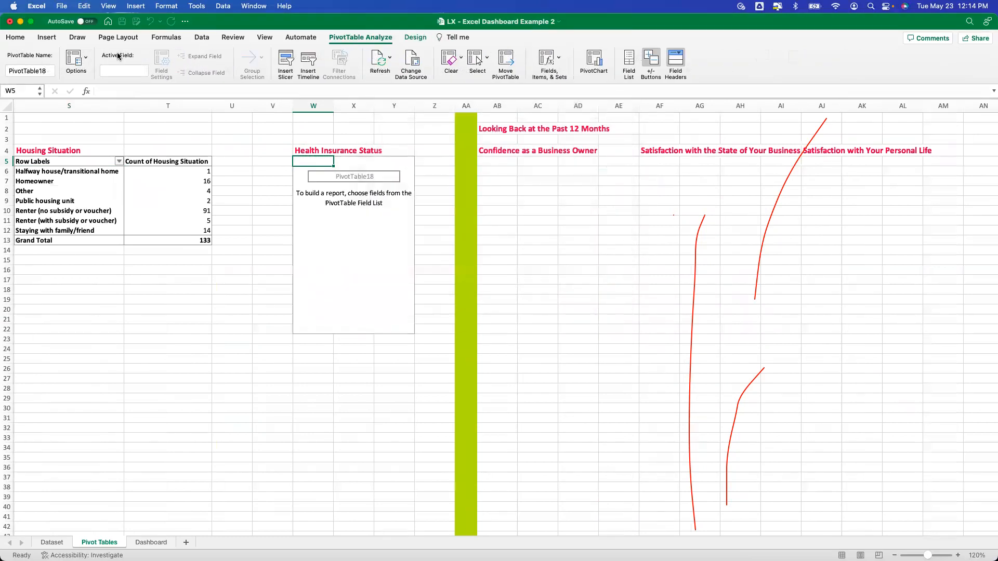
Step: Add Health Insurance Status as both rows and counted values in the new pivot table
scroll(903, 193, down, 1)
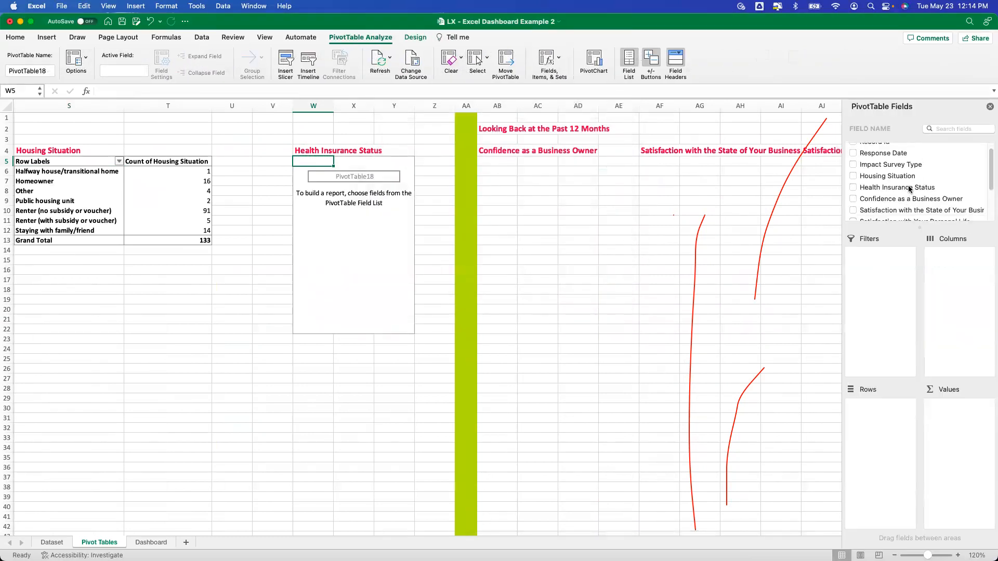
drag(926, 188, 881, 403)
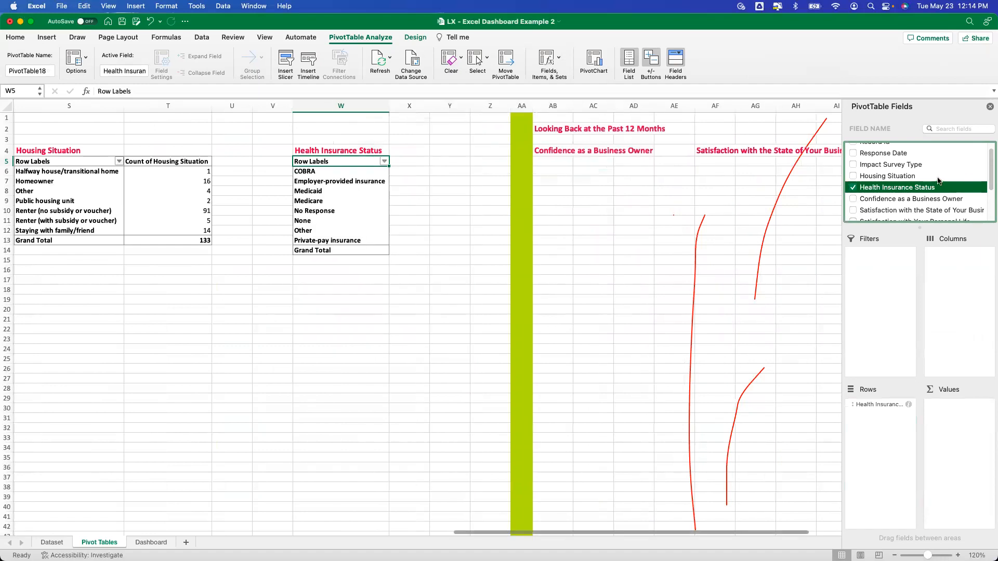
drag(955, 322, 971, 448)
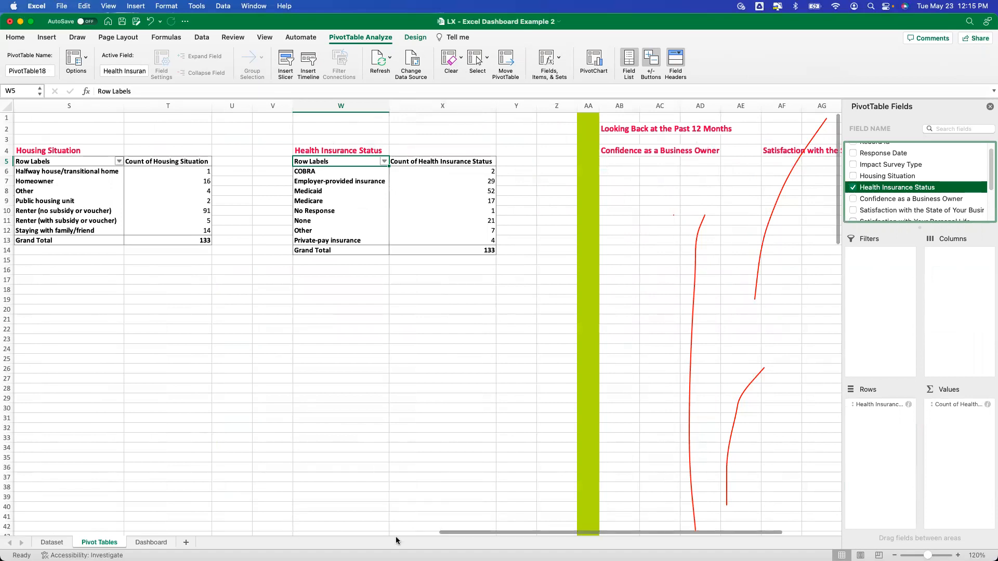
Step: Insert a pivot table at AB5 from the same source table, with Confidence as a Business Owner as rows and counted values
click(457, 533)
drag(474, 533, 559, 536)
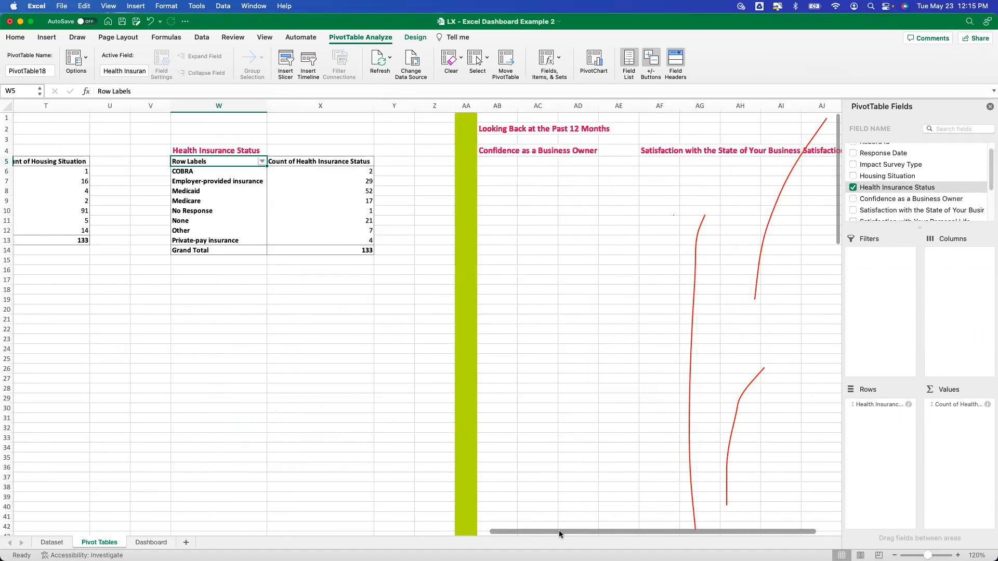
click(497, 162)
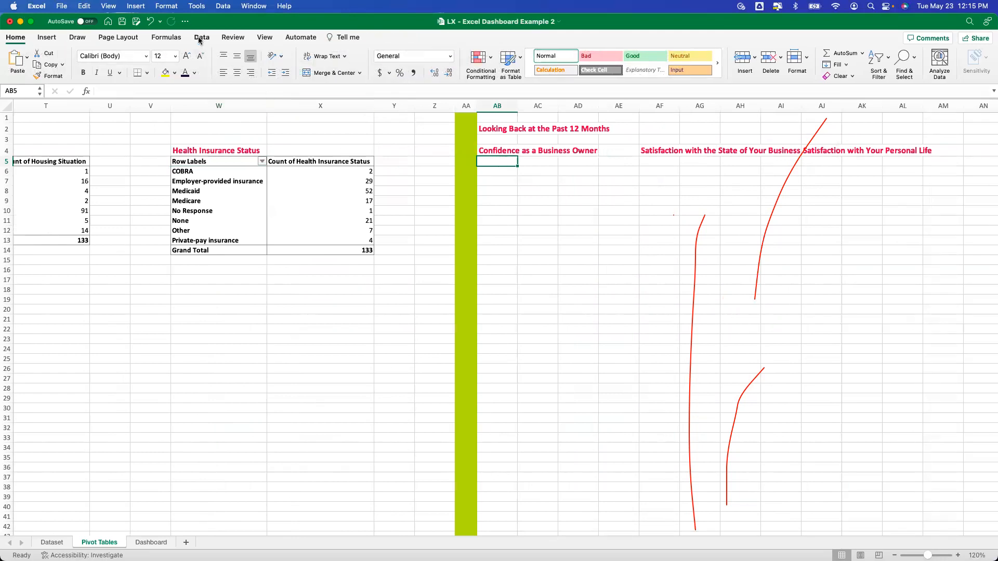
click(47, 38)
click(27, 59)
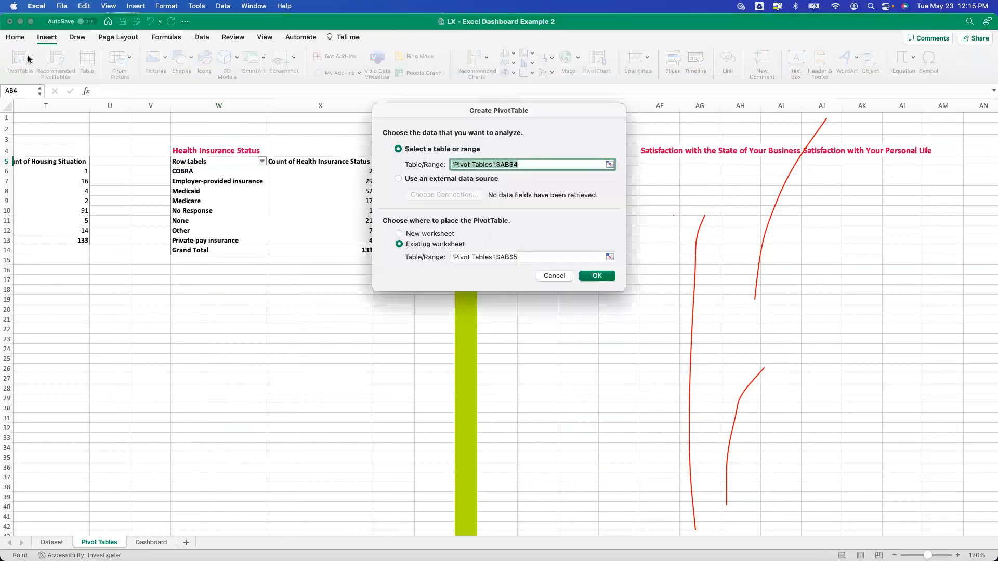
text(data)
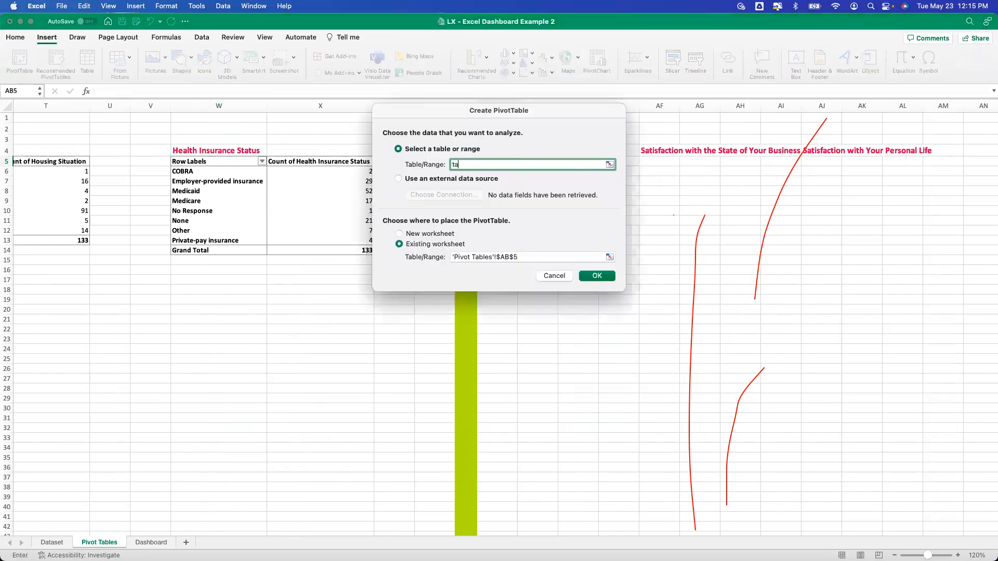
key(Return)
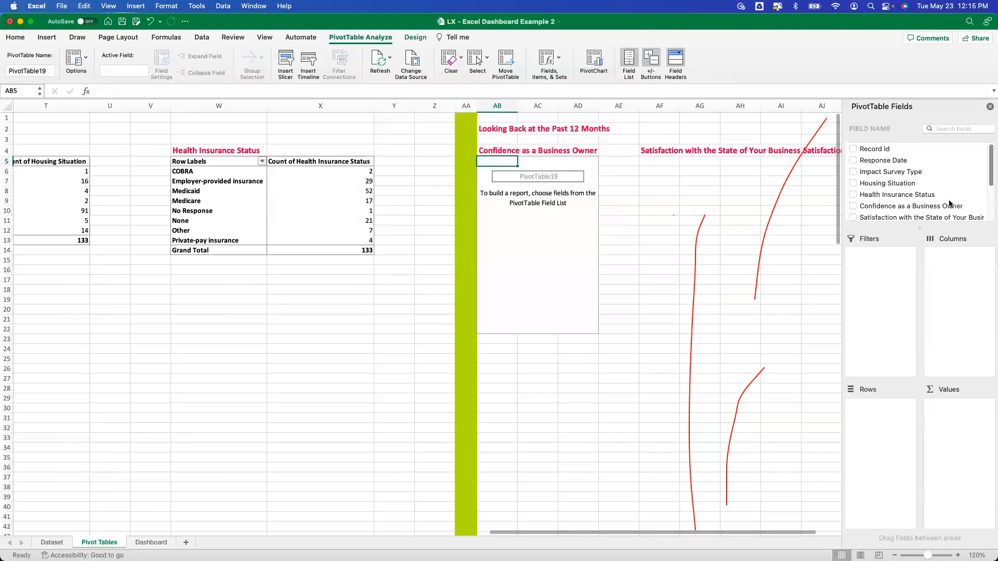
drag(936, 205, 930, 411)
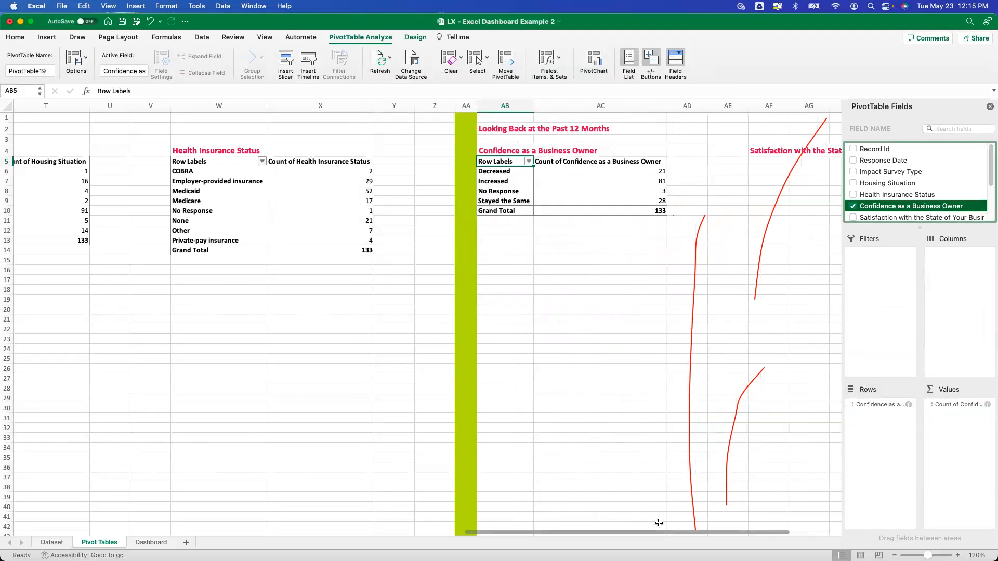
Step: Insert a pivot table at AF5 under Satisfaction with the State of Your Business, using "table" as the source
scroll(660, 529, right, 2)
click(663, 161)
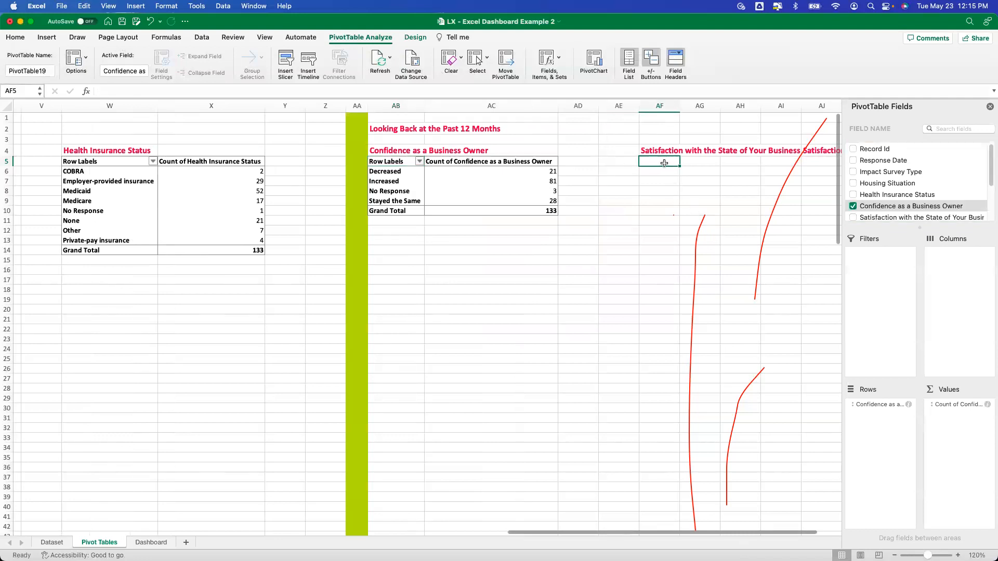
click(47, 37)
click(7, 63)
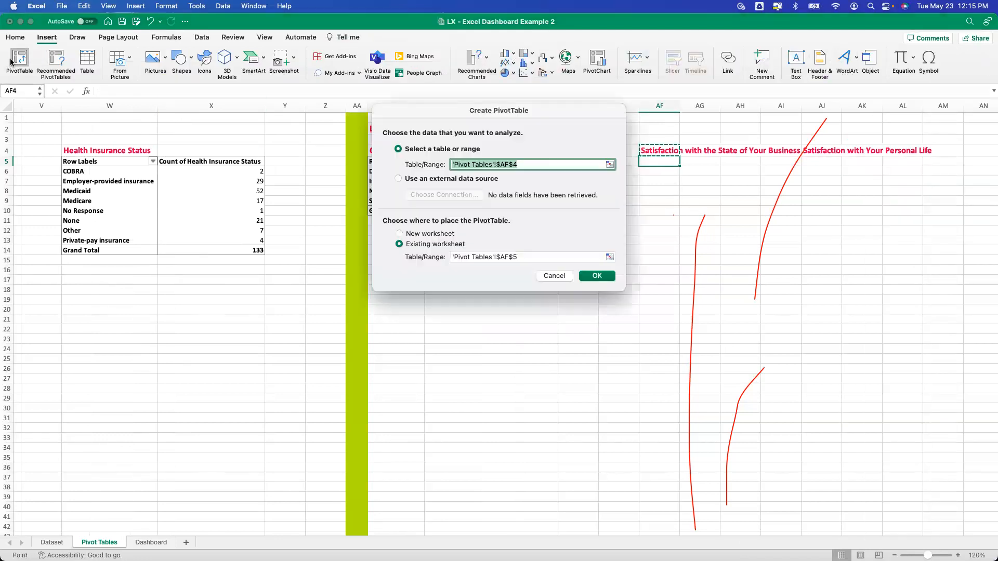
text(tTa)
text(ble)
key(Return)
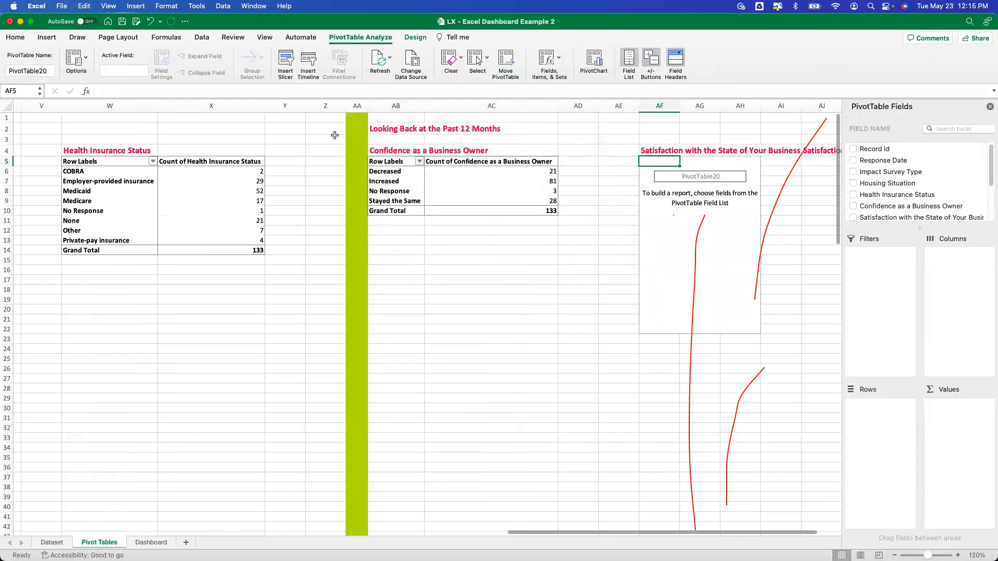
Step: Add Satisfaction with the State of Your Business as both rows and counted values in the AF5 pivot table
scroll(883, 192, down, 3)
drag(890, 160, 891, 410)
drag(920, 159, 938, 434)
Step: Insert a pivot table at AJ5 under Satisfaction with Your Personal Life, using "table" as the source
scroll(564, 532, right, 5)
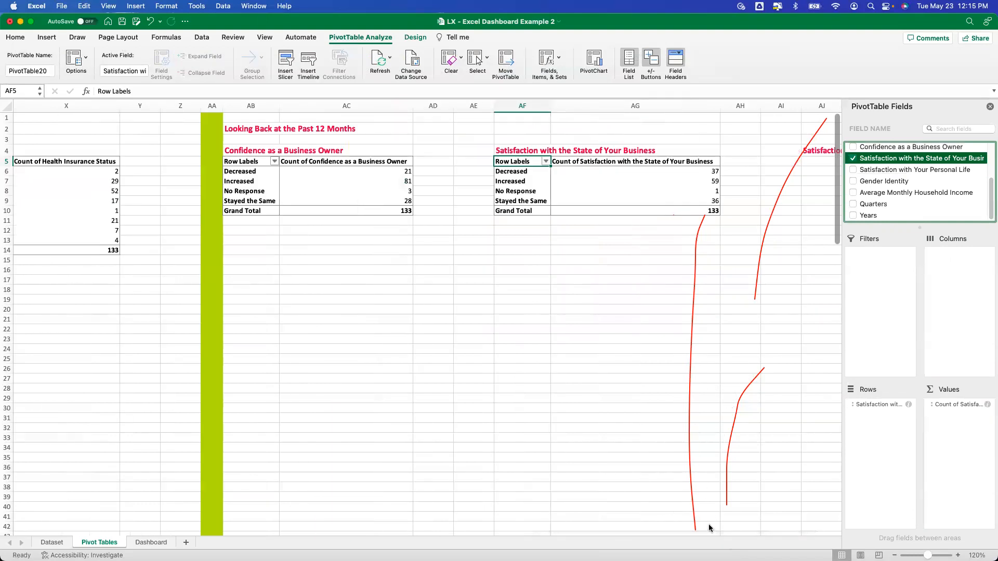
scroll(780, 533, right, 2)
click(792, 162)
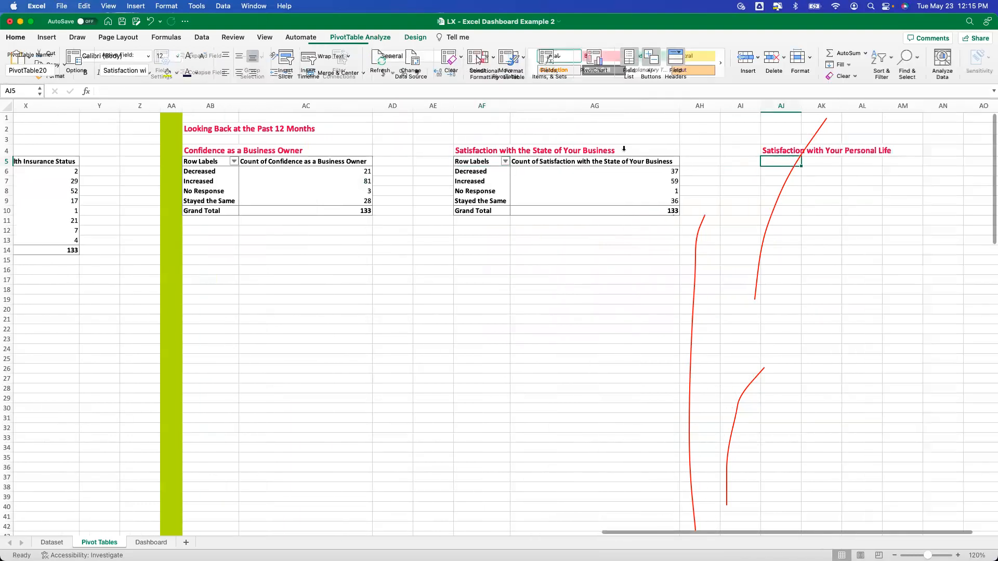
click(46, 38)
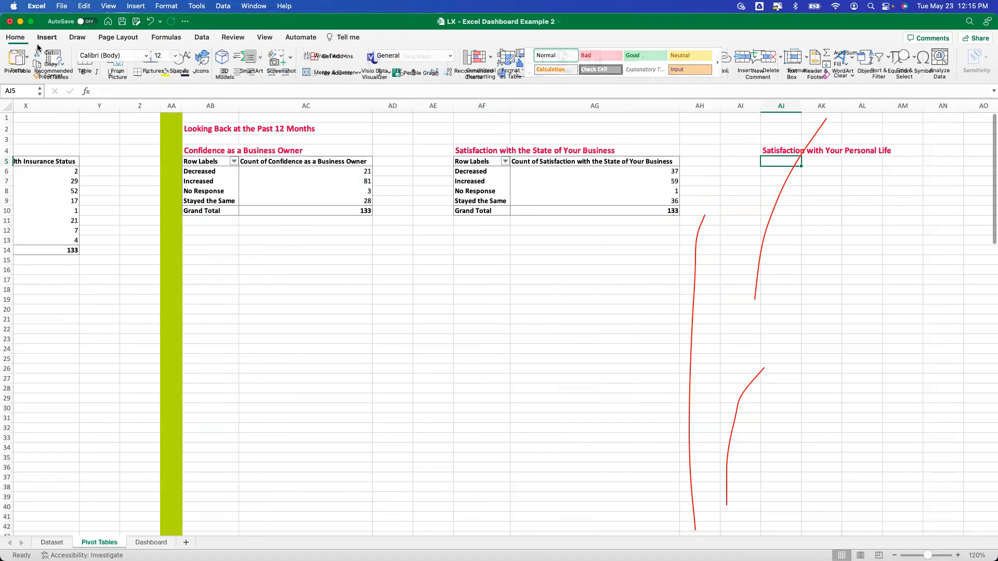
click(20, 58)
text(data)
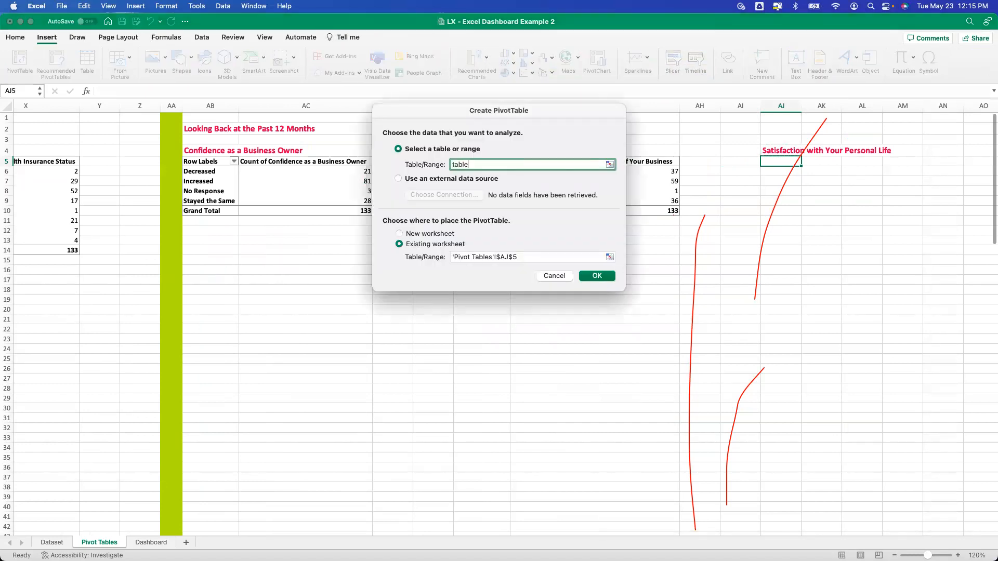
key(Return)
Step: Add Satisfaction with Your Personal Life as both rows and counted values in the AJ5 pivot table
scroll(876, 196, down, 3)
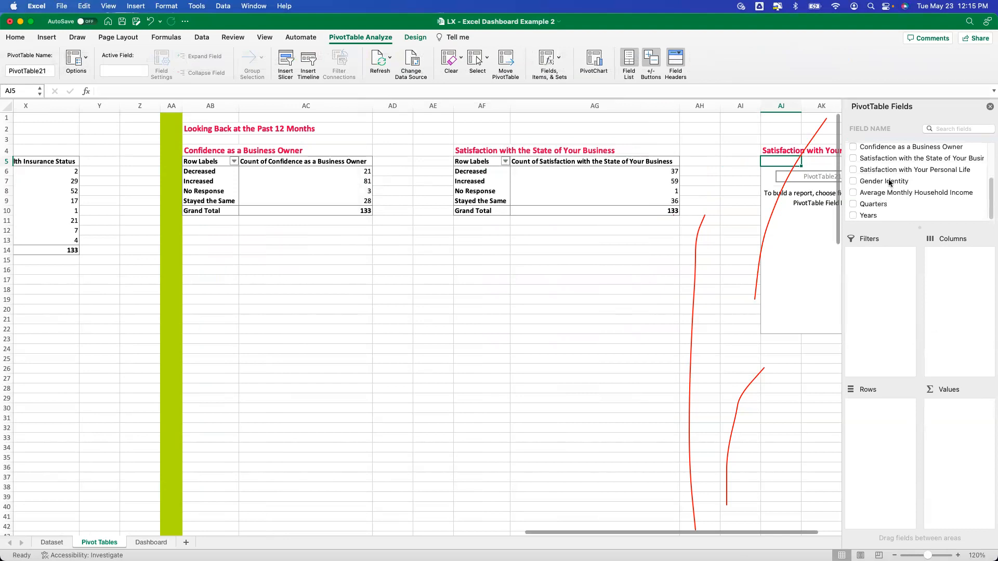
click(917, 170)
drag(920, 173, 951, 408)
Step: Show the Confidence as a Business Owner pivot table's counts as % of Grand Total
click(319, 188)
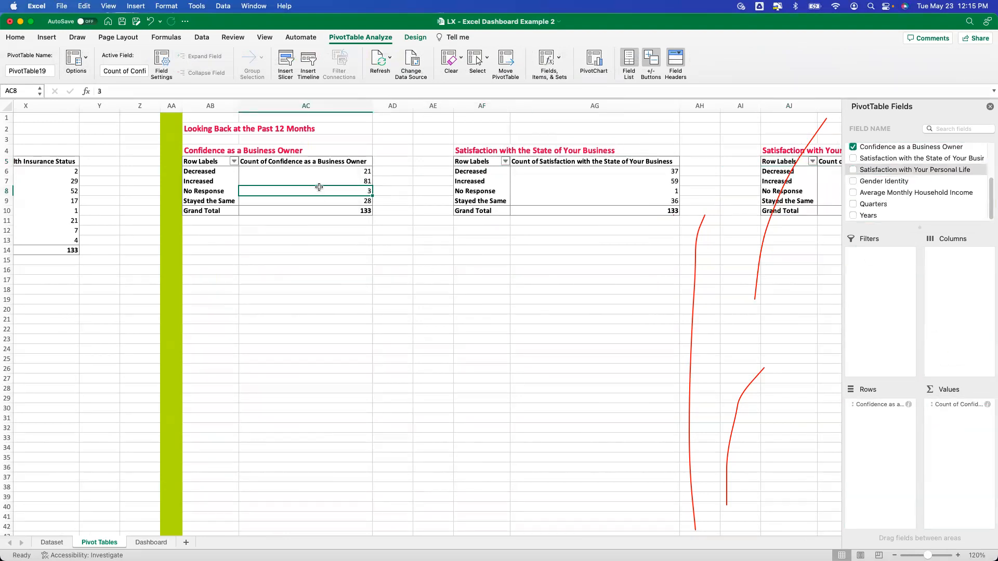
drag(319, 172, 327, 202)
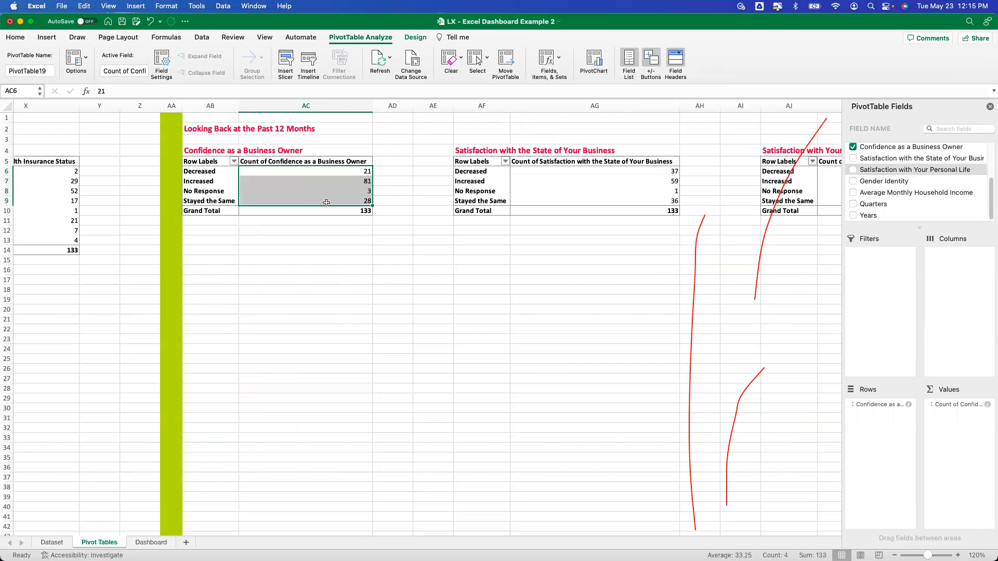
click(315, 171)
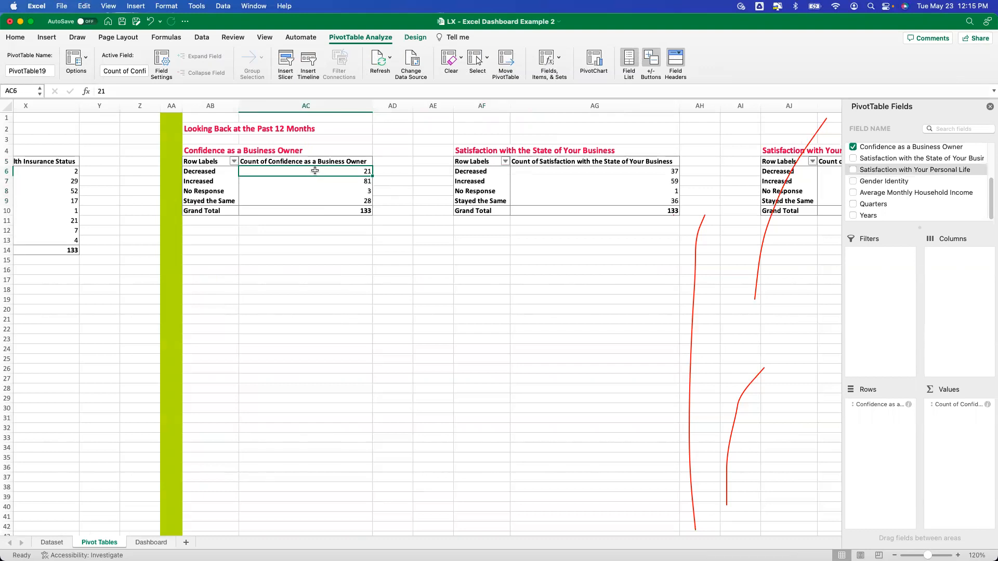
right_click(314, 171)
mouse_move(366, 310)
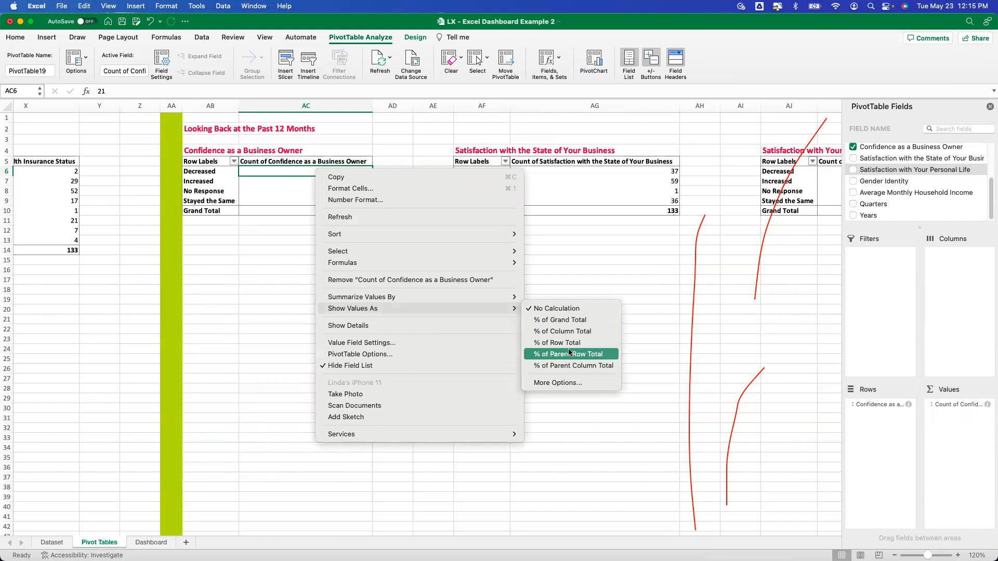
click(565, 321)
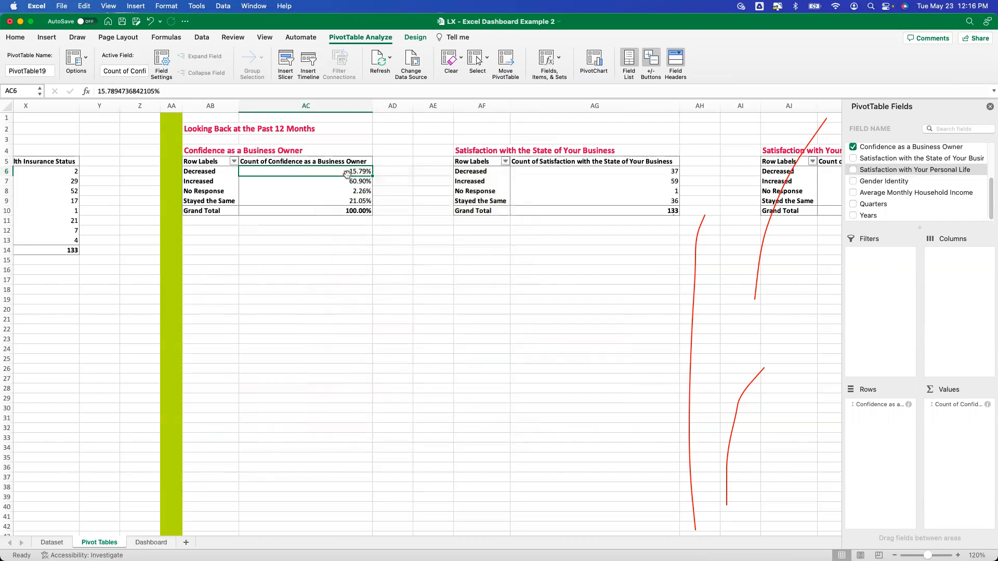
Step: Format the Confidence as a Business Owner percentages in AC6:AC10 as whole percents without decimals
drag(349, 173, 353, 210)
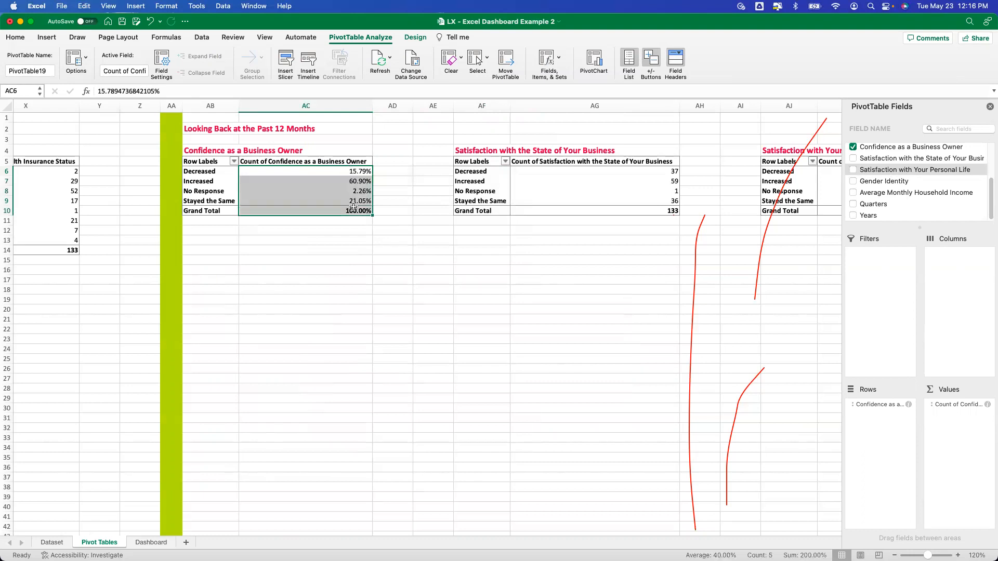
click(19, 38)
click(400, 73)
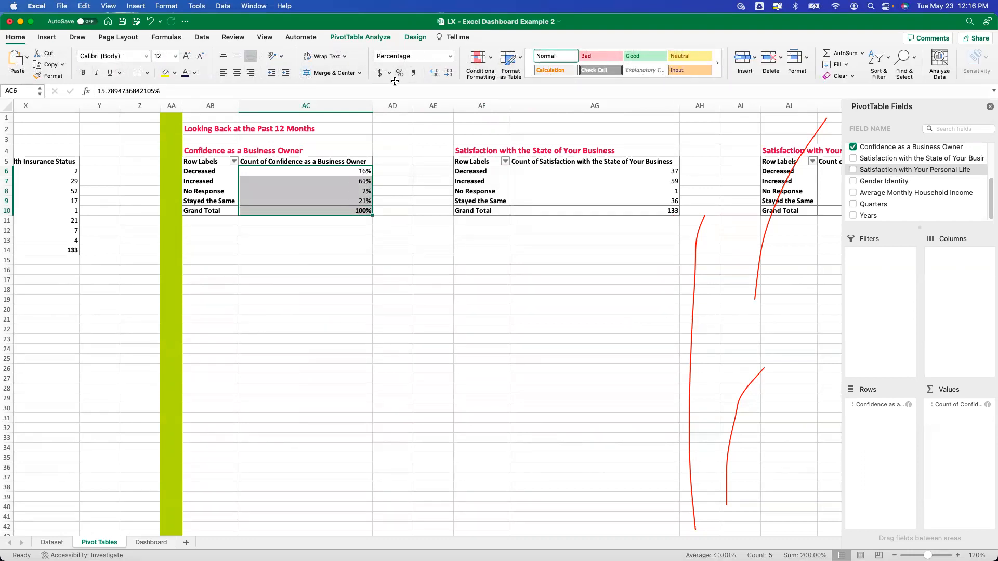
Step: Add Confidence as a Business Owner a second time to the values of its pivot table
click(336, 172)
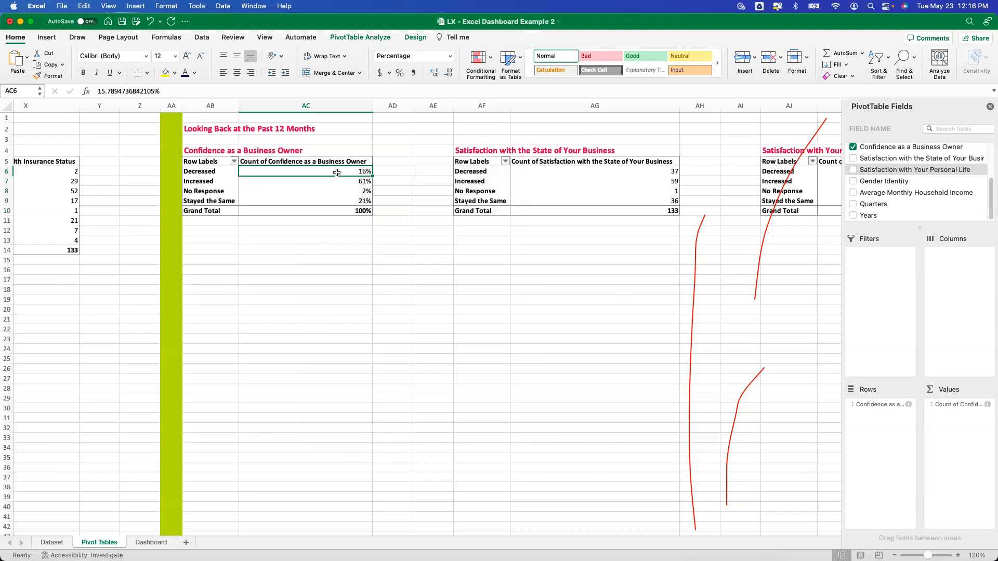
drag(943, 149, 956, 417)
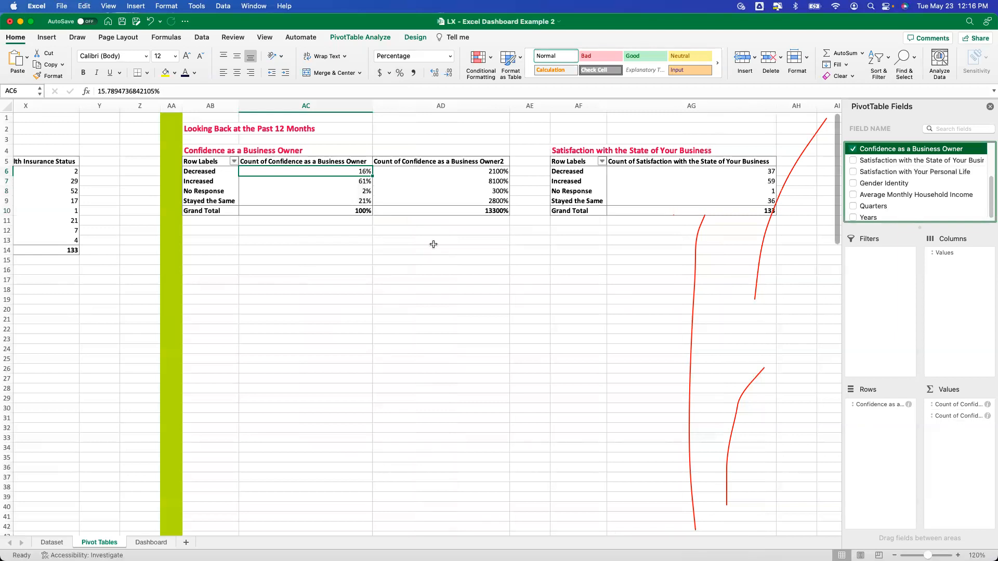
Step: Set the second Confidence as a Business Owner value column to summarize by Count with No Calculation
click(450, 170)
click(488, 161)
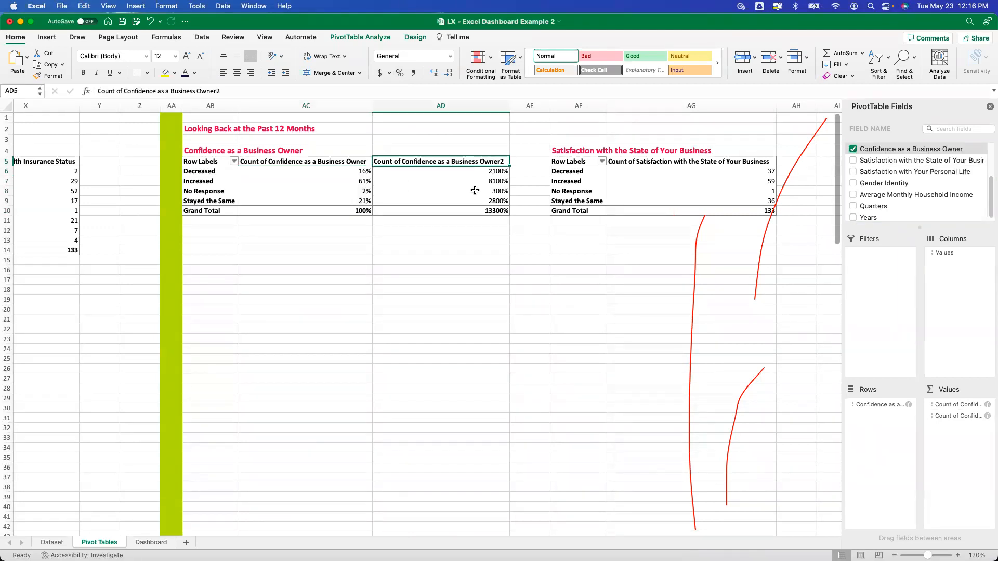
right_click(469, 175)
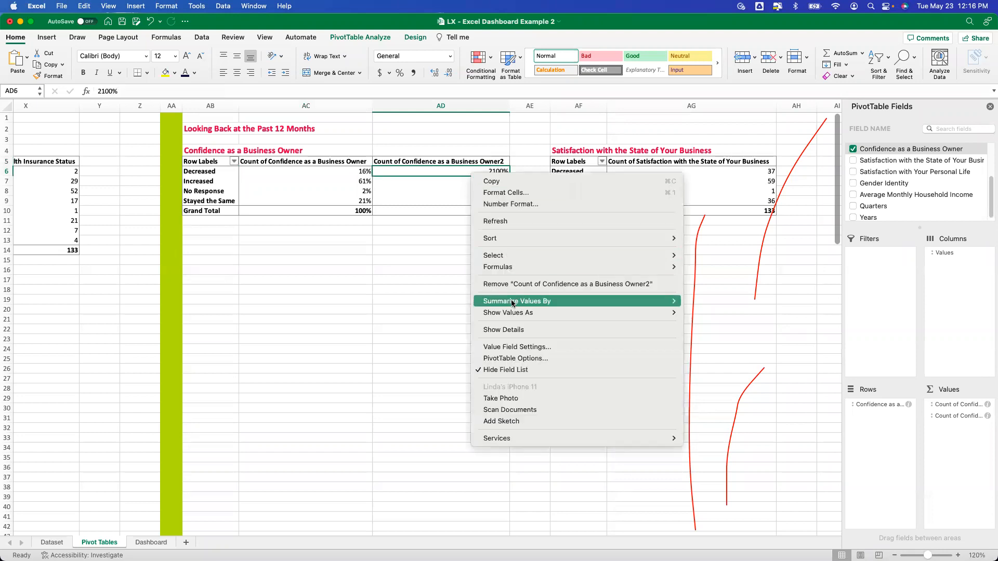
mouse_move(597, 313)
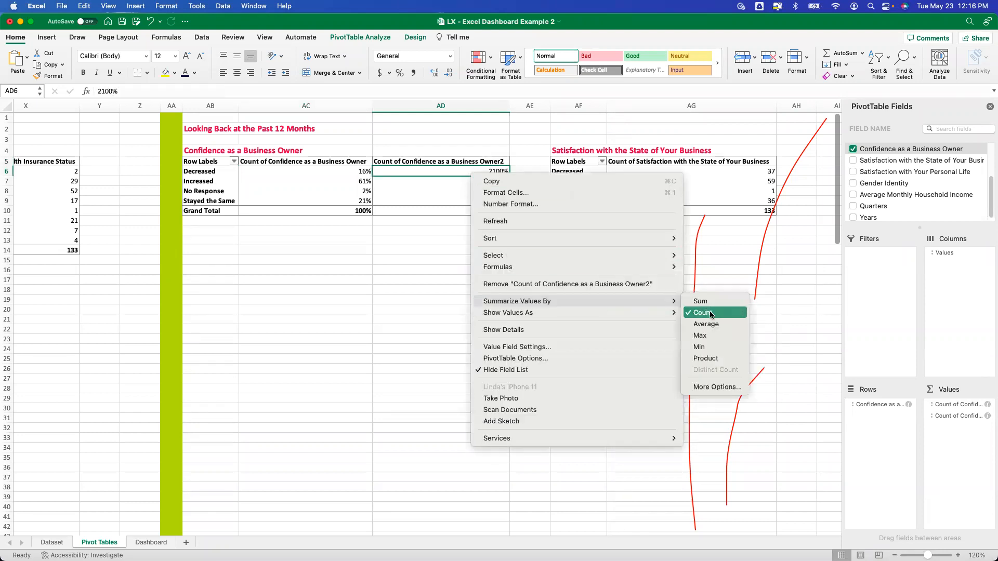
click(707, 313)
right_click(456, 173)
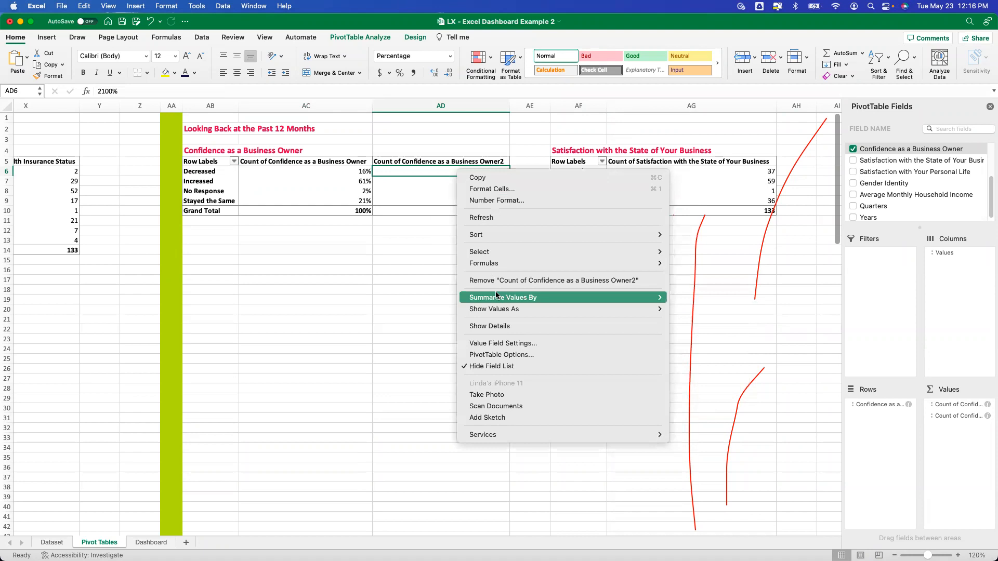
mouse_move(594, 309)
click(688, 310)
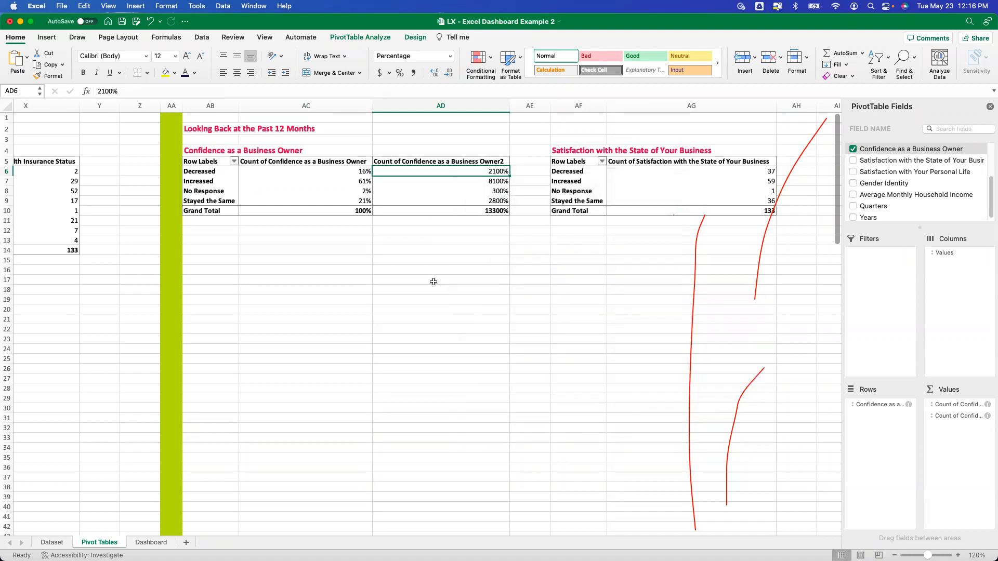
right_click(473, 168)
mouse_move(547, 307)
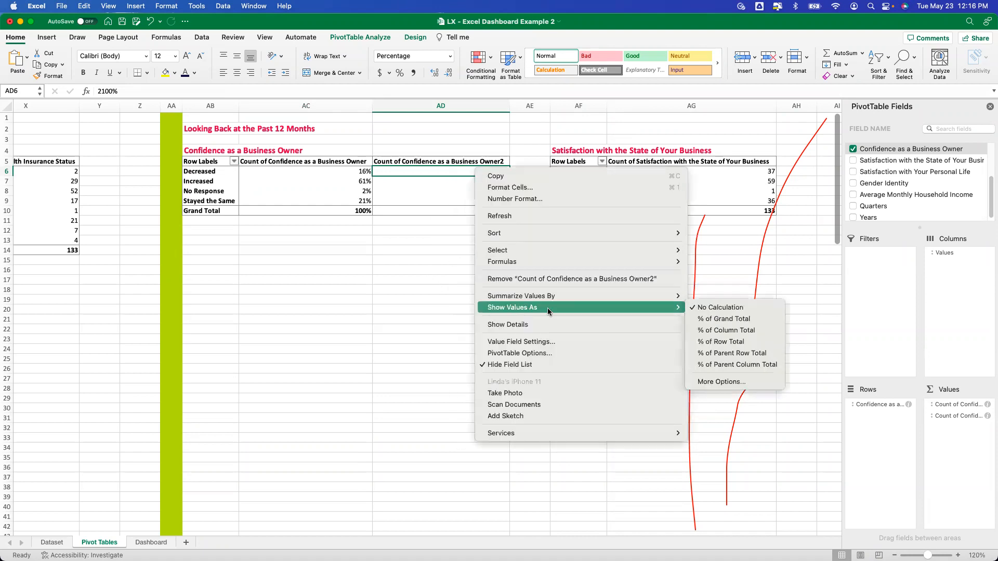
click(391, 238)
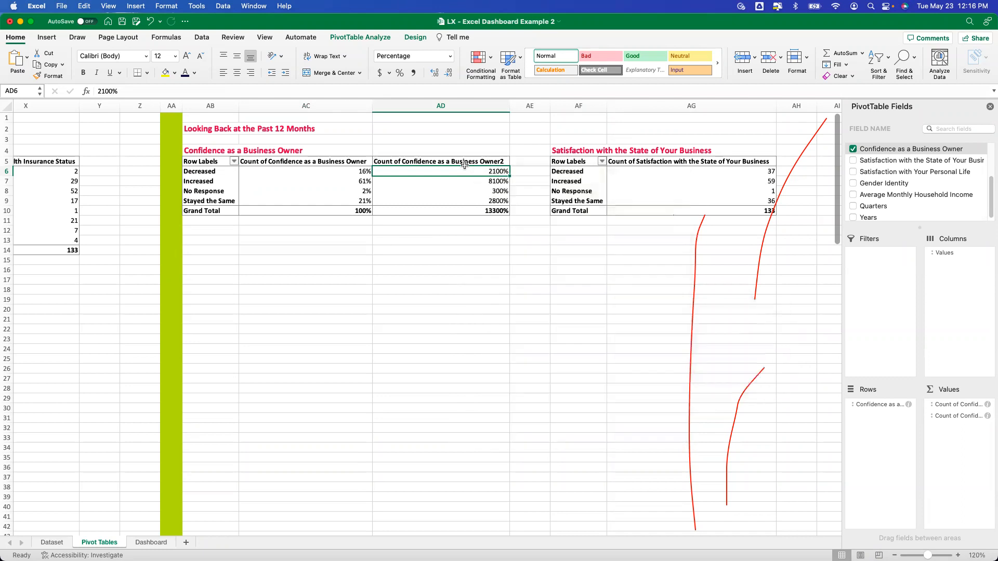
Step: Format the second Confidence as a Business Owner counts in AD6:AD10 with the General number format
drag(473, 173, 479, 211)
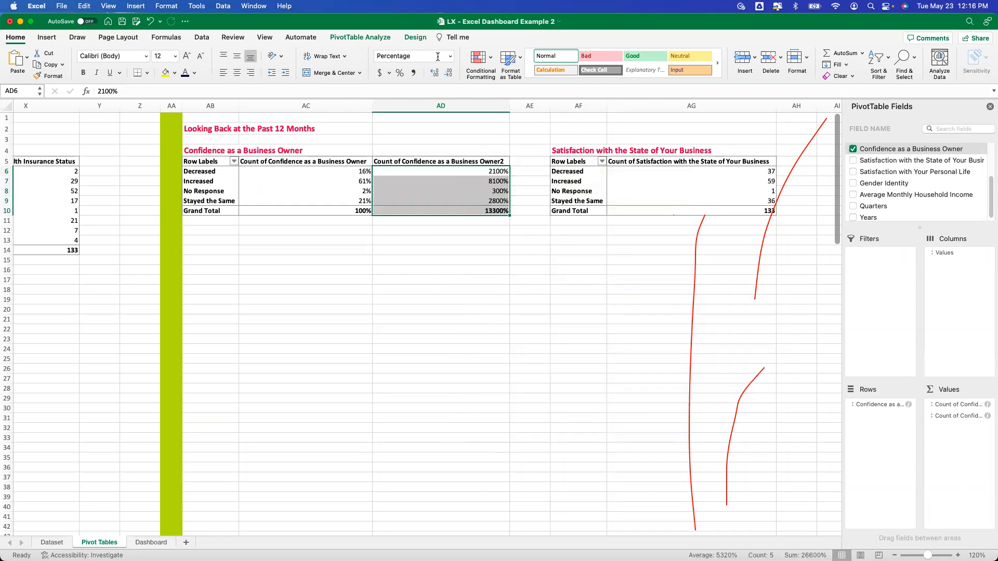
click(438, 56)
click(443, 73)
drag(448, 259, 448, 279)
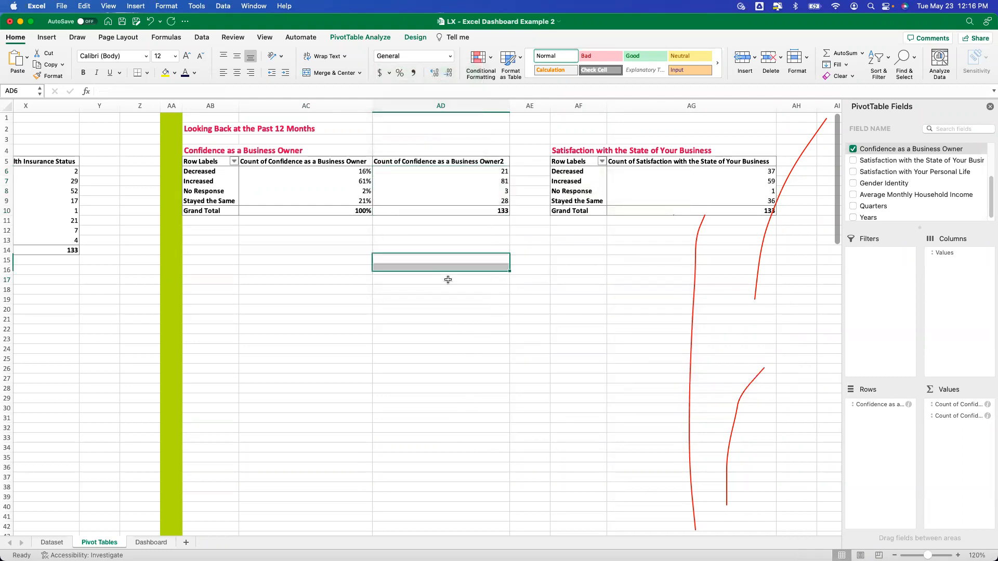
Step: Remove the second count of Confidence as a Business Owner from its pivot table's values
click(412, 163)
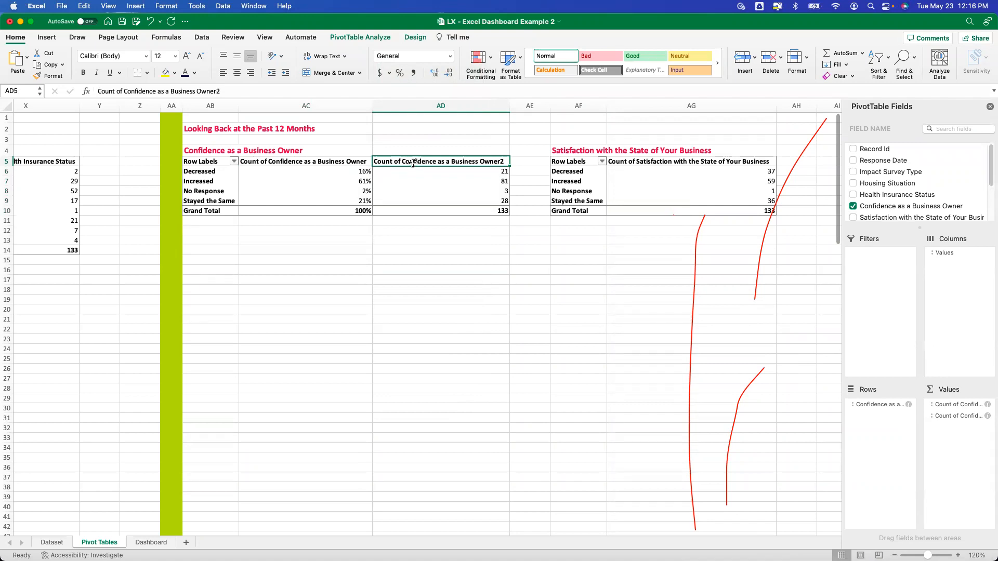
right_click(388, 174)
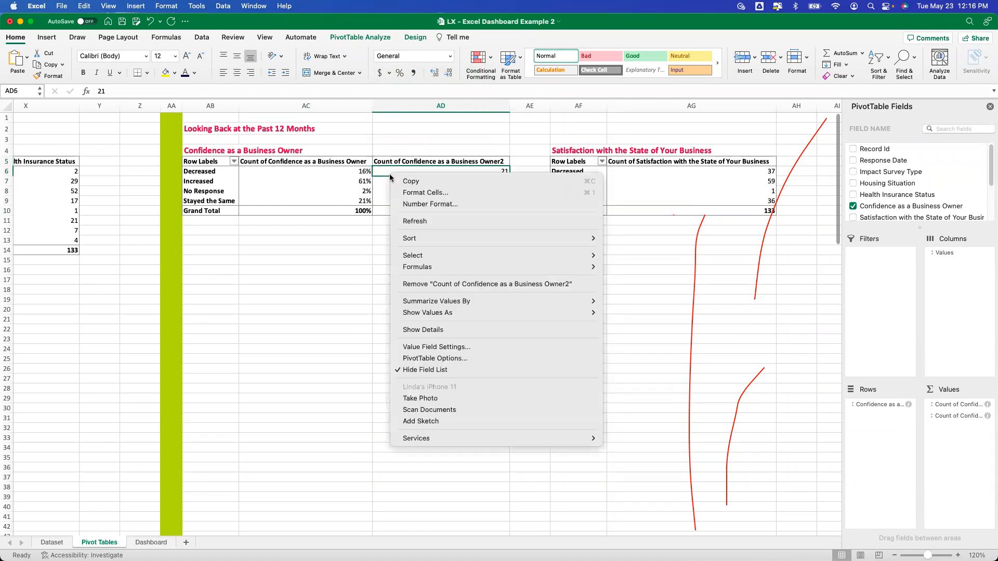
click(959, 417)
drag(959, 417, 960, 419)
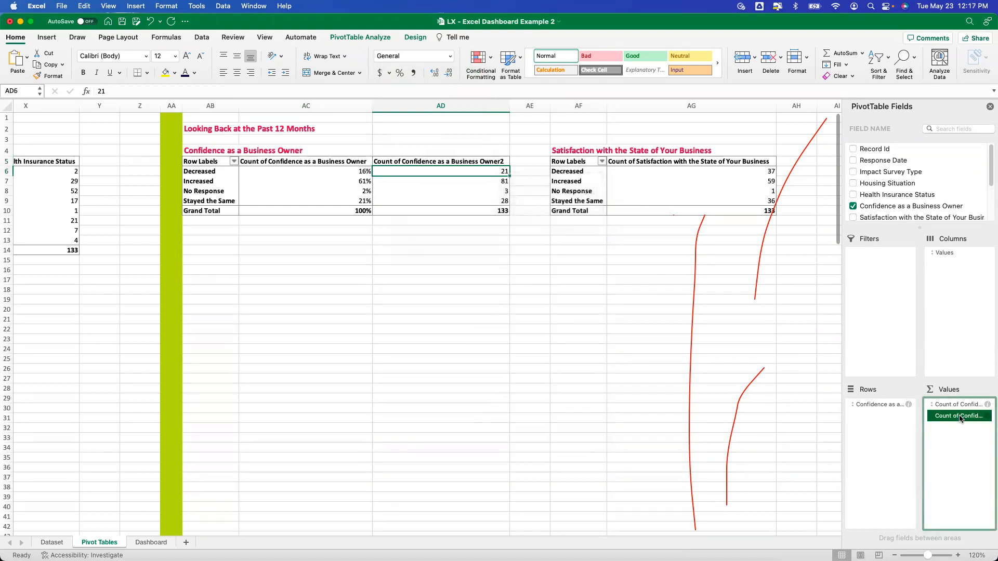
right_click(960, 419)
click(968, 417)
drag(968, 416, 894, 164)
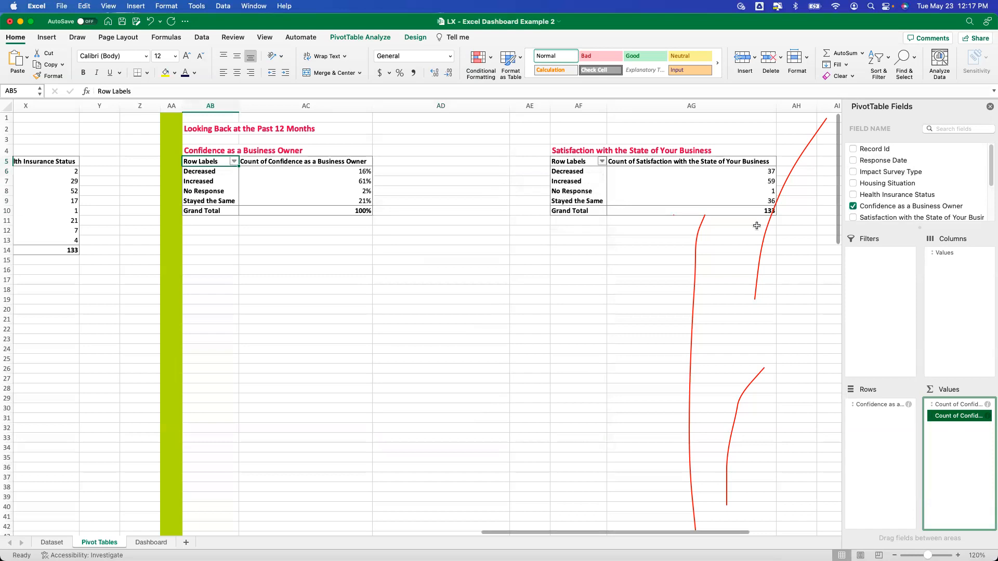
click(410, 223)
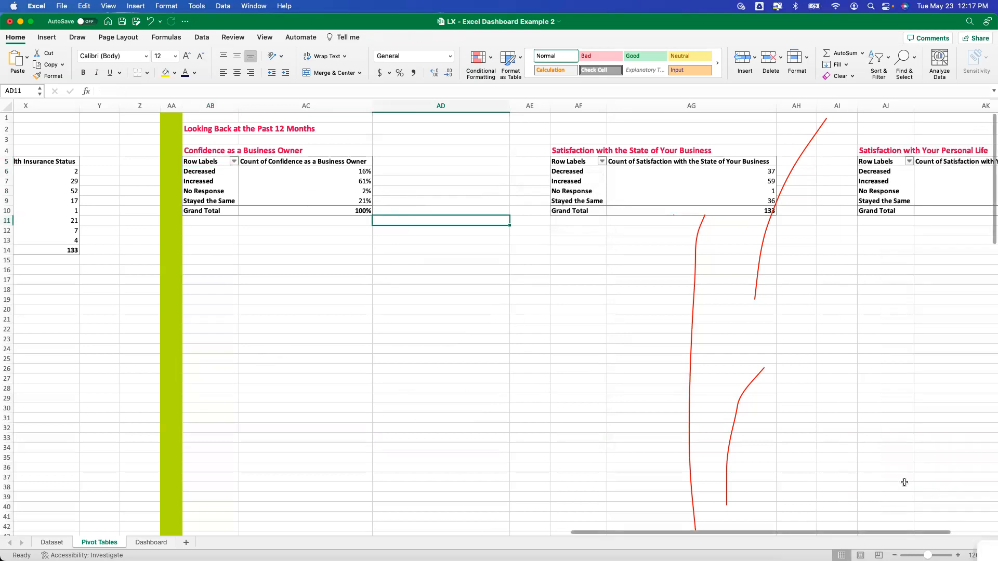
Step: Review the pivot tables across the sheet, from Looking Back at the Past 12 Months to # of Responses
click(893, 555)
click(894, 555)
click(894, 555)
click(894, 555)
click(894, 555)
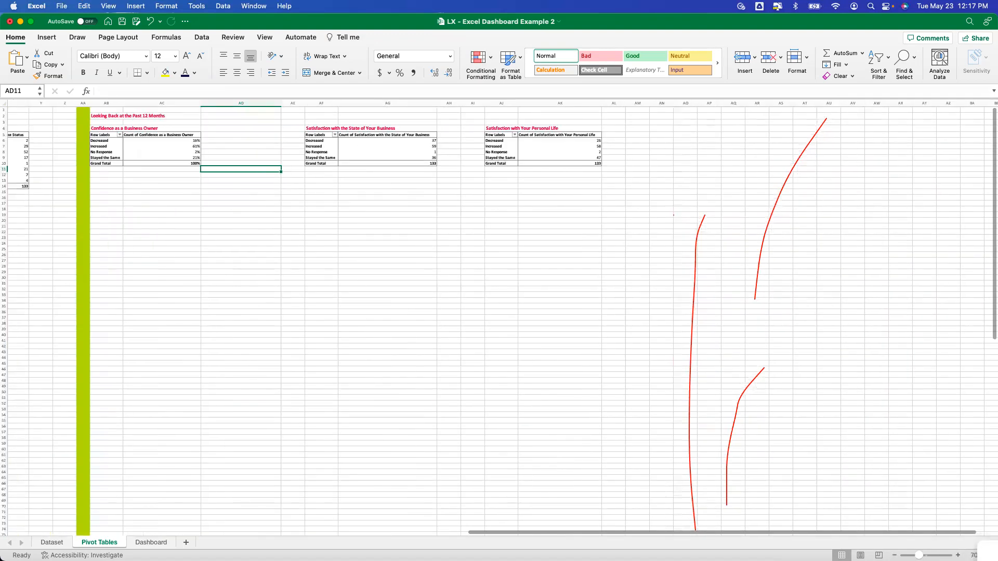
click(958, 556)
click(957, 555)
drag(888, 531, 366, 503)
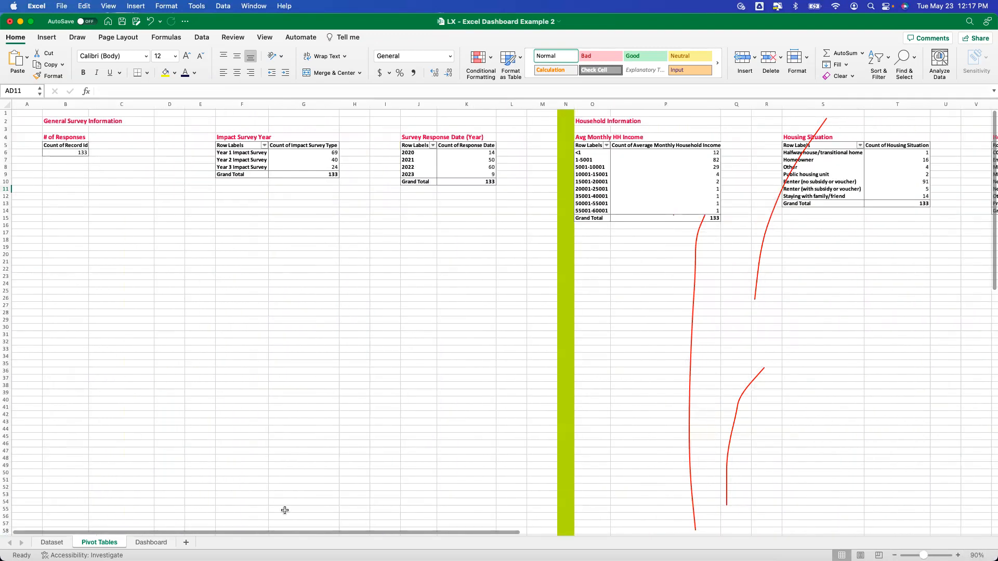
click(57, 145)
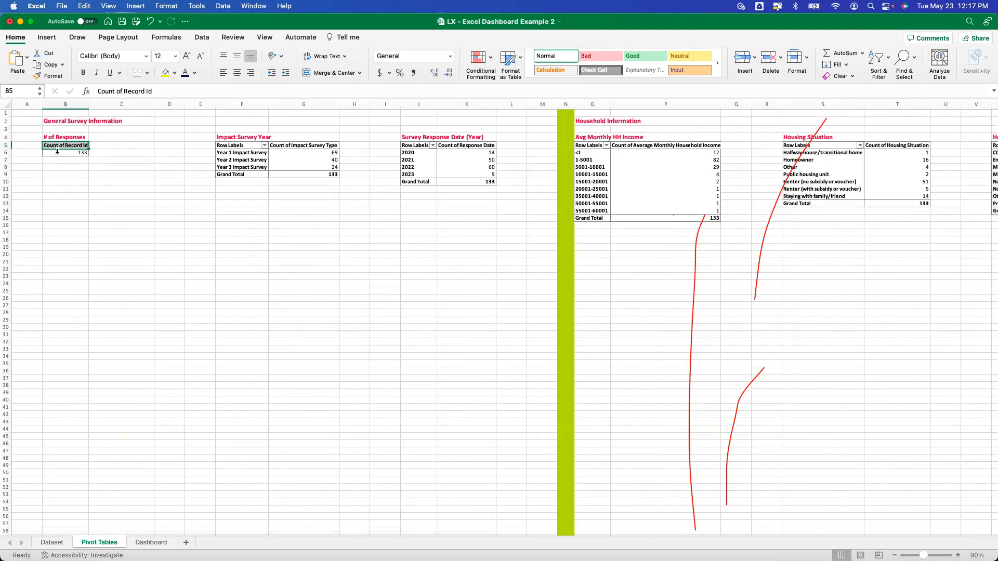
click(58, 153)
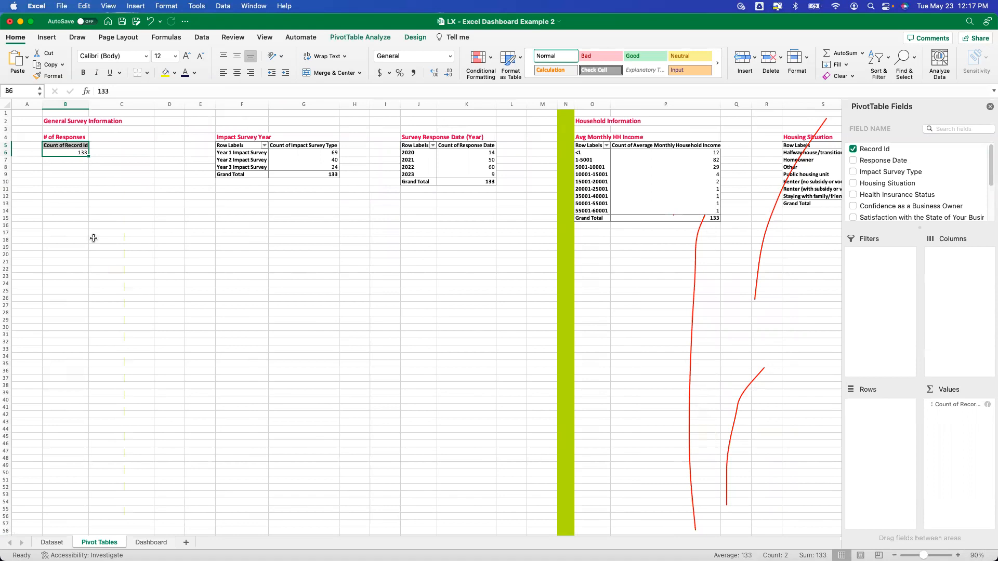
Step: Insert a PivotChart from the Impact Survey Year pivot table and place it directly below that table
click(299, 158)
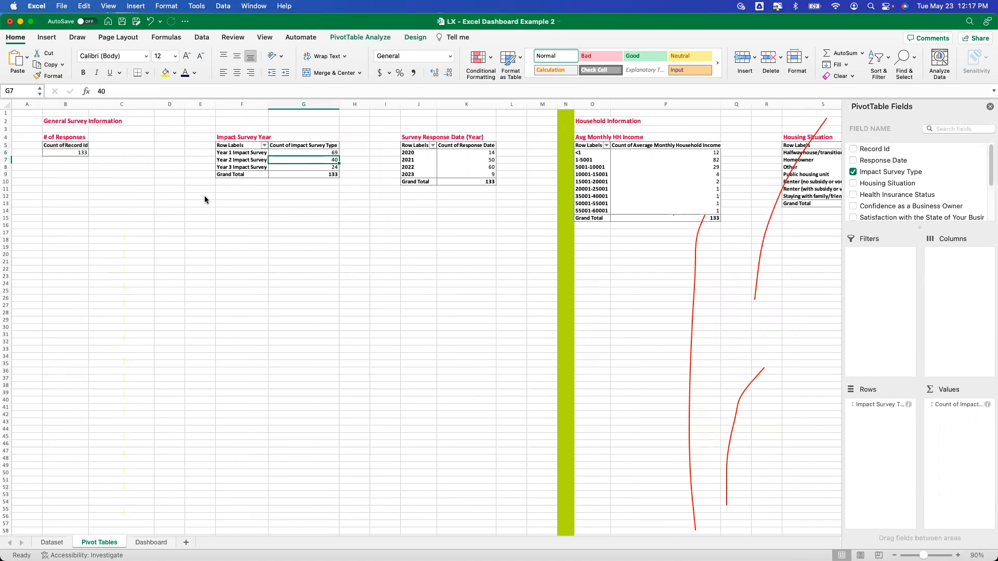
click(288, 155)
click(360, 37)
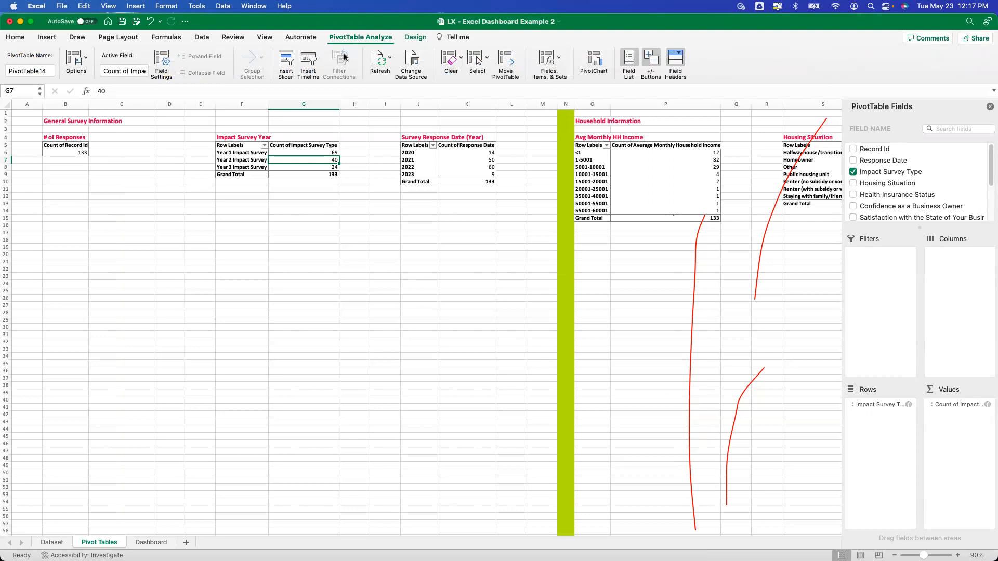
click(594, 62)
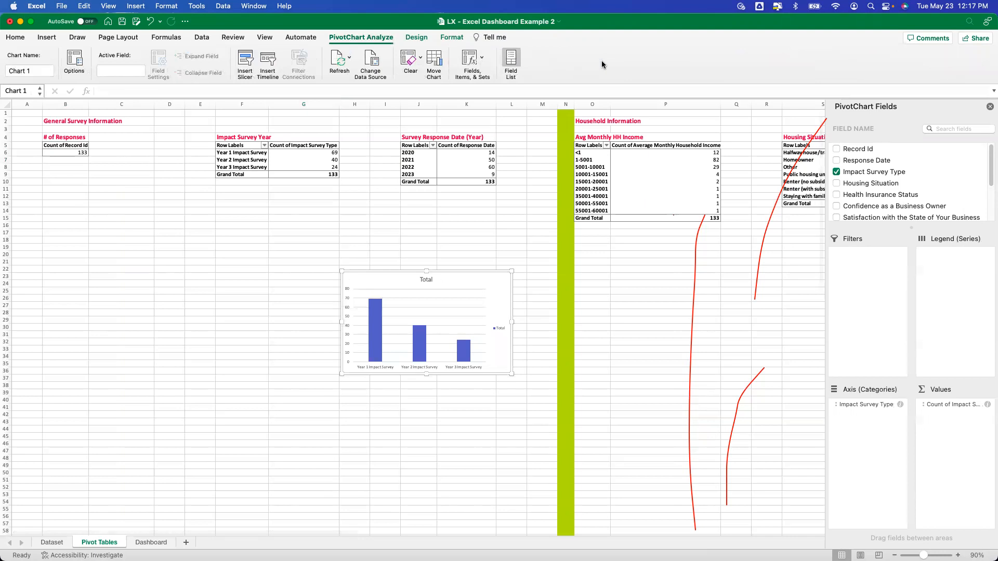
drag(497, 278, 353, 195)
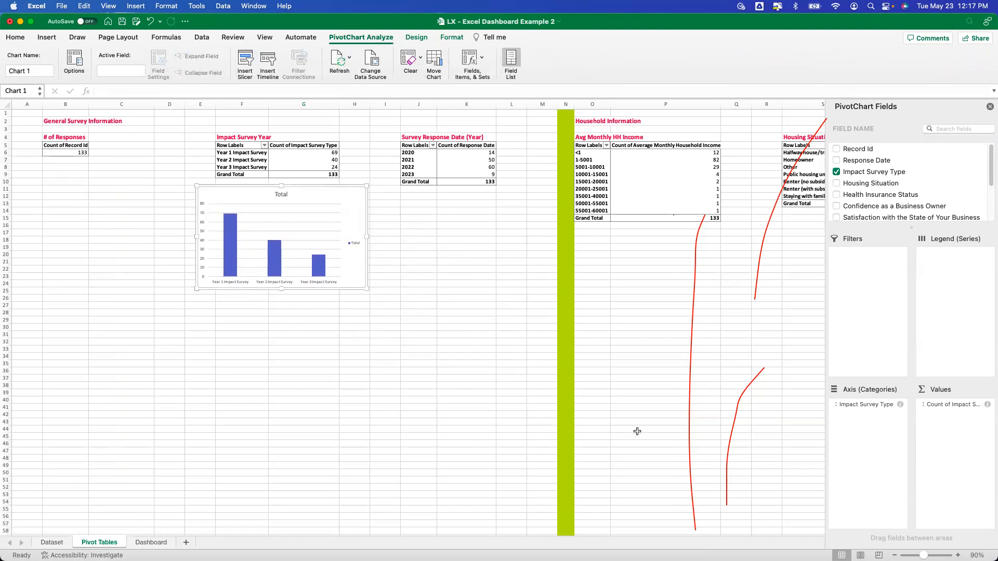
scroll(455, 262, up, 2)
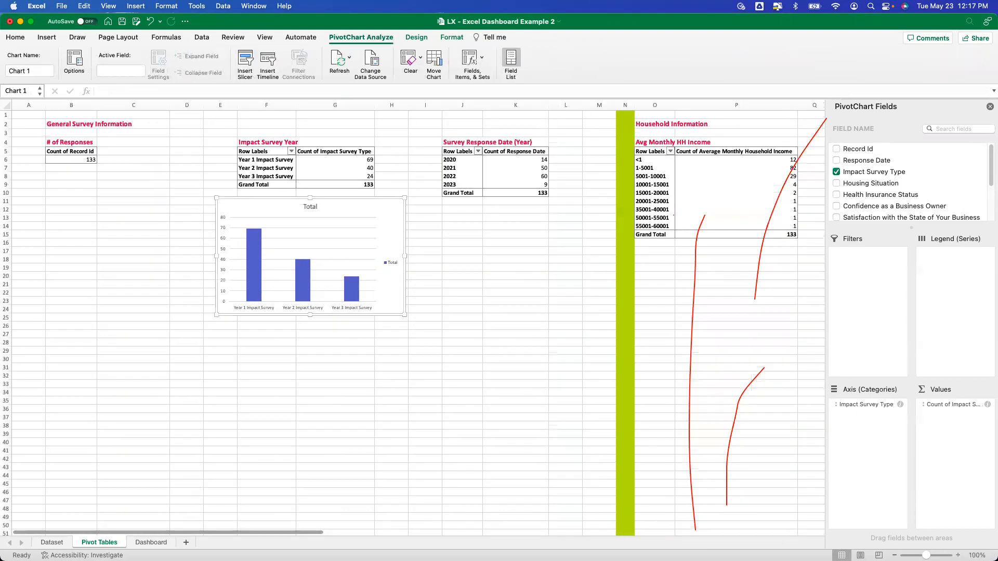
drag(416, 215, 420, 227)
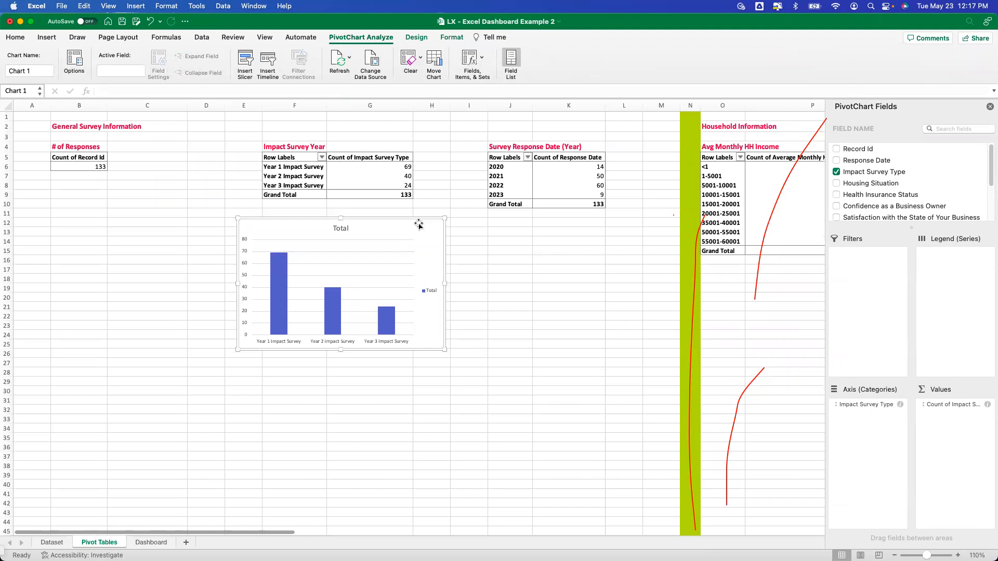
Step: Save the Impact Survey Year column chart as a chart template named Template1
click(409, 38)
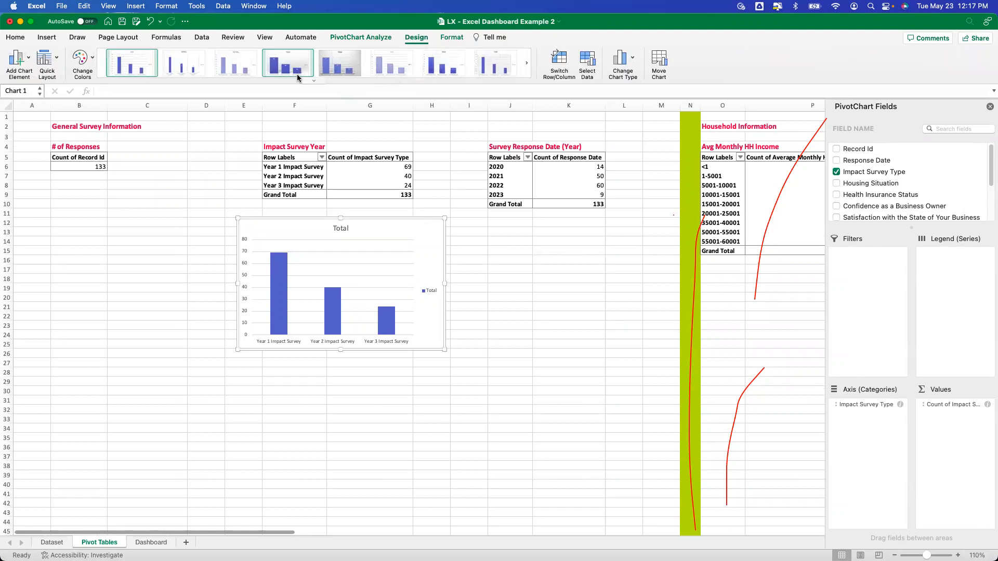
click(90, 61)
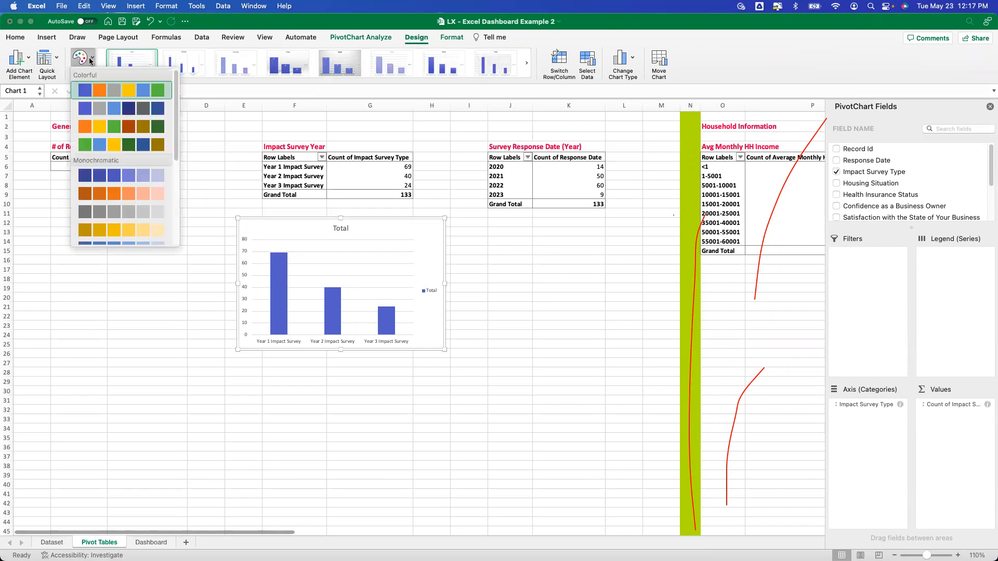
click(632, 59)
click(628, 58)
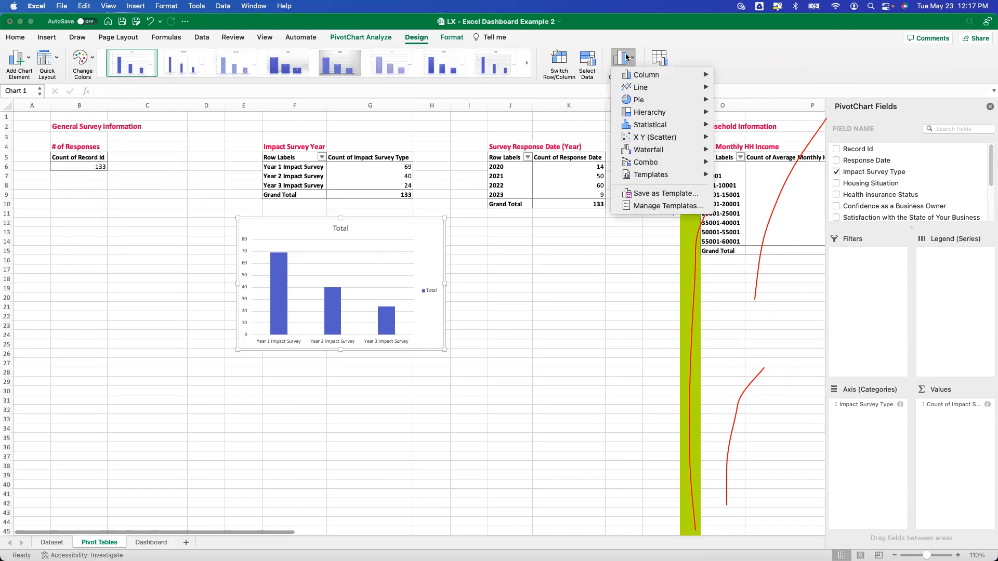
mouse_move(635, 103)
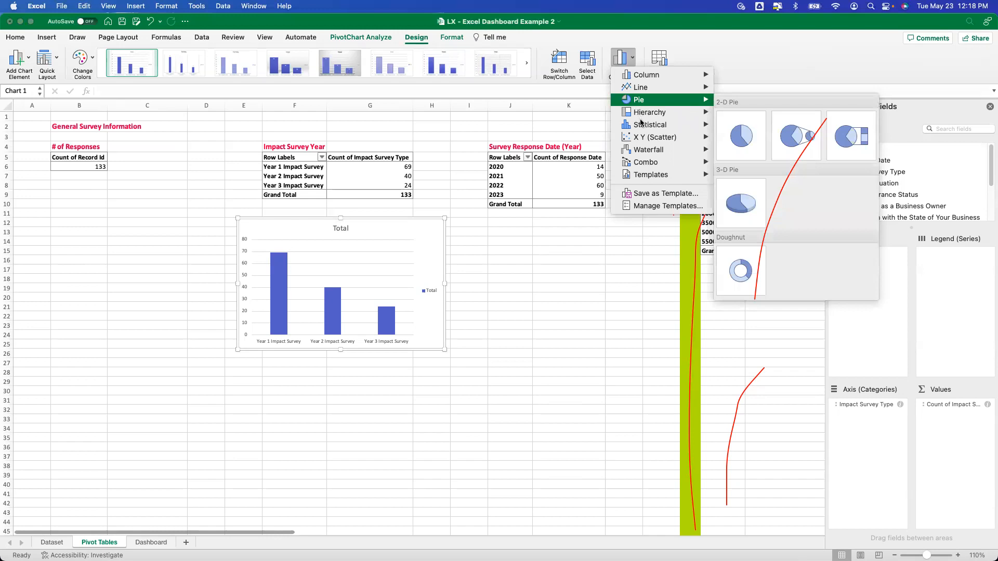
mouse_move(650, 132)
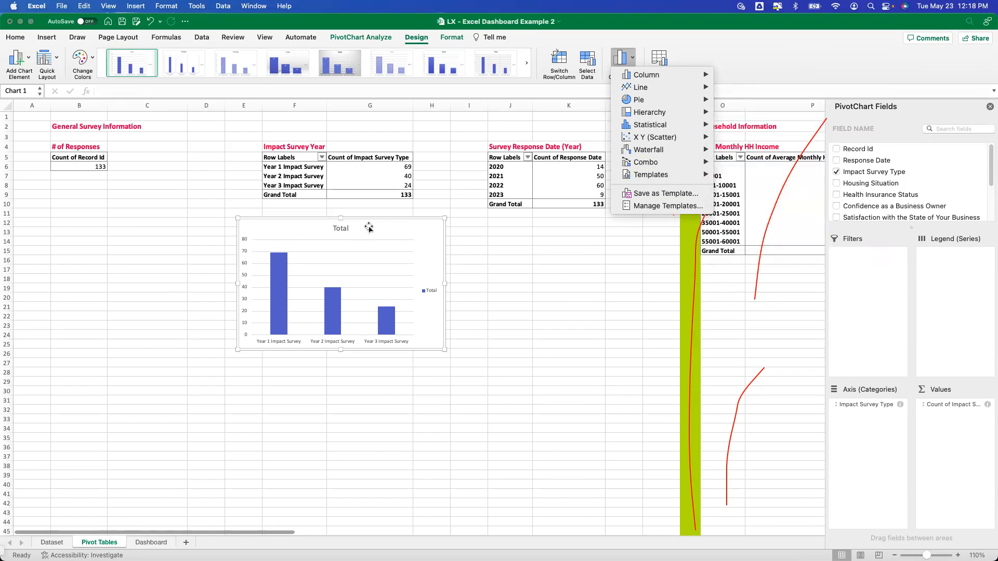
click(639, 193)
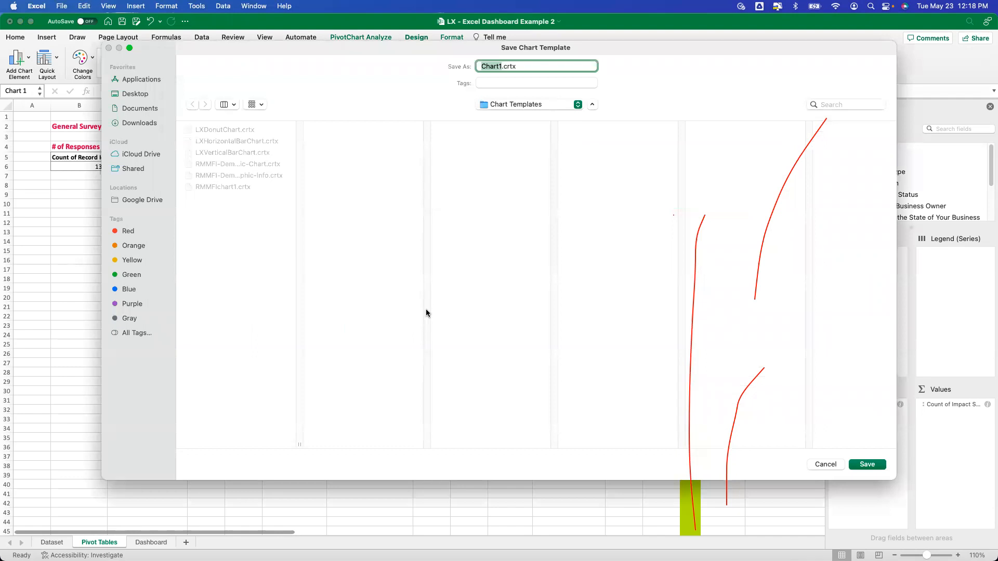
text(Template1)
key(Return)
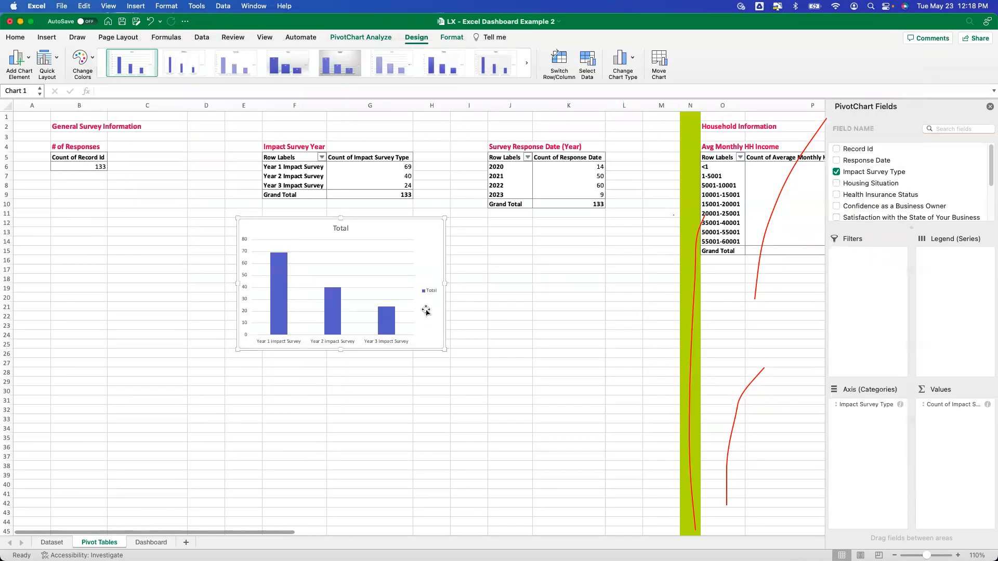
click(627, 68)
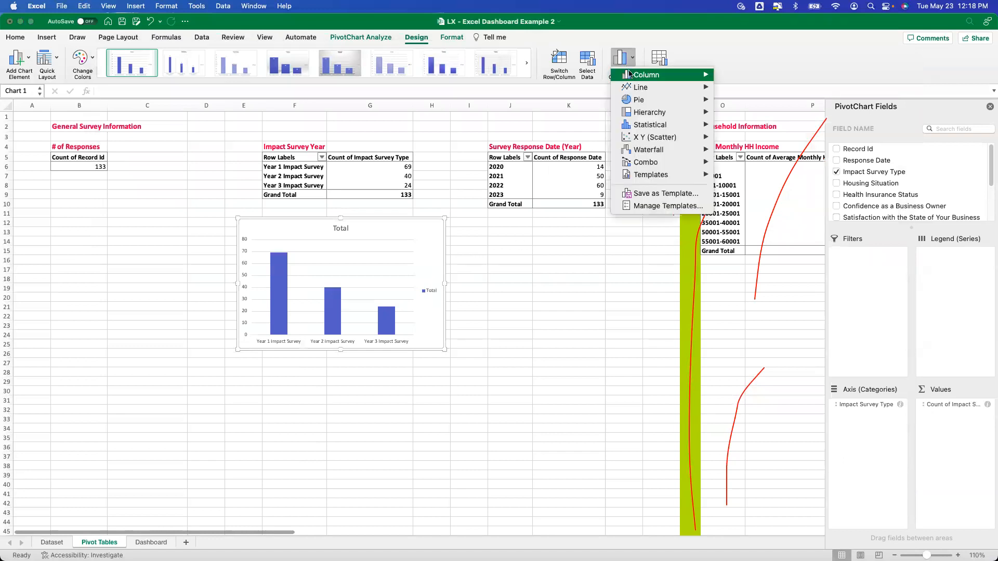
mouse_move(663, 176)
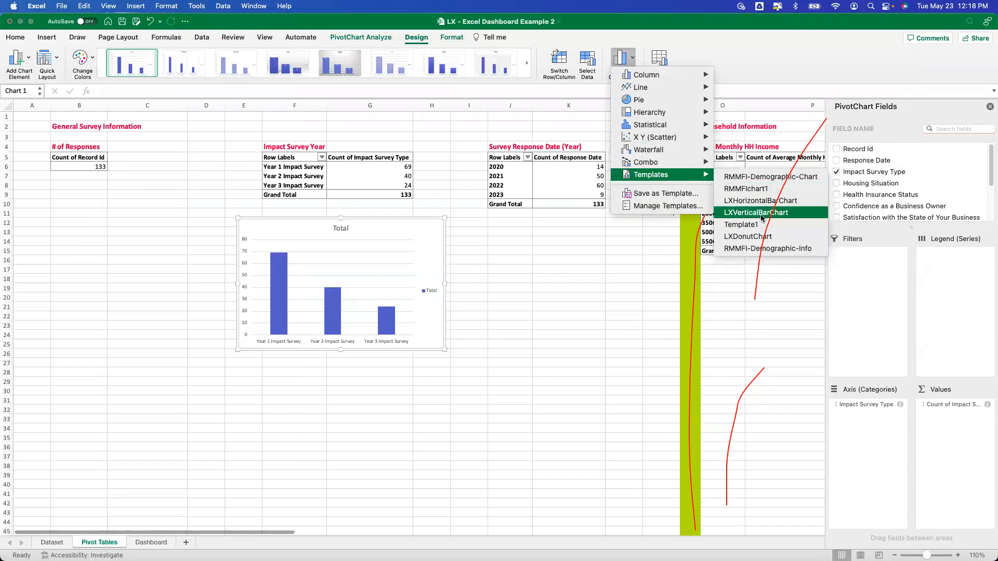
click(447, 311)
click(506, 306)
click(431, 229)
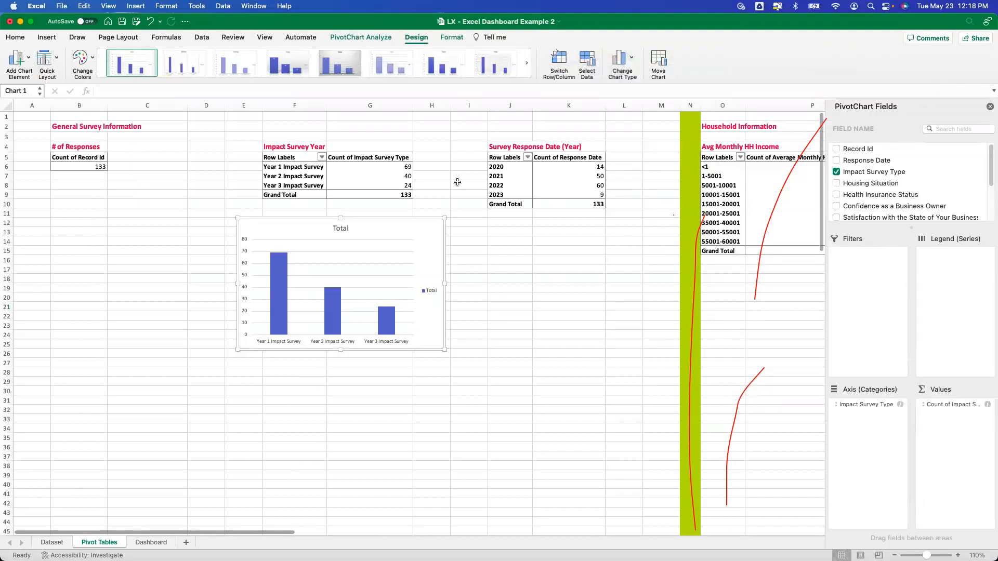
Step: Apply the LXDonutChart template to the Impact Survey Year chart and make the chart slightly taller
click(619, 60)
mouse_move(636, 176)
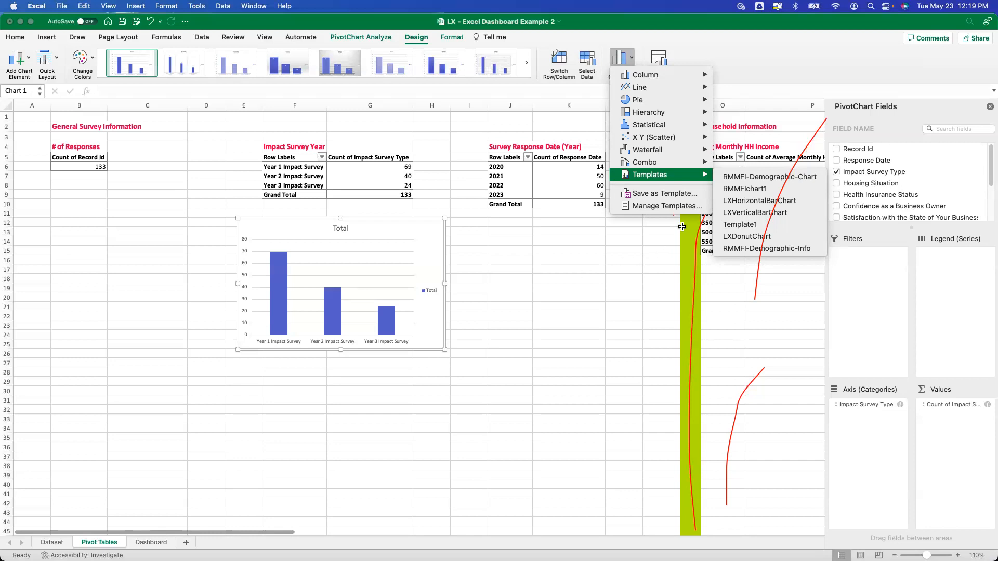
click(747, 236)
drag(445, 349, 446, 375)
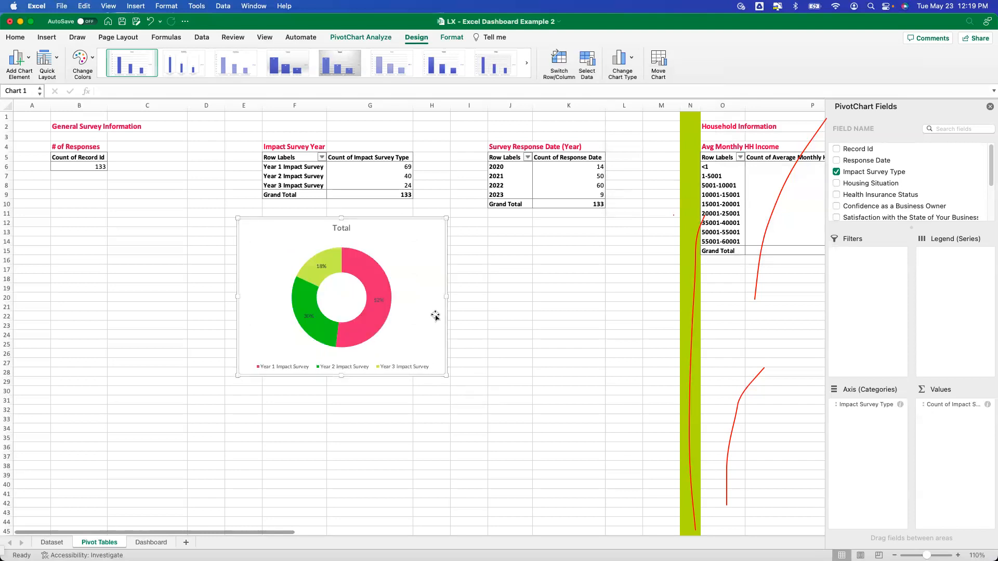
Step: Insert a PivotChart from the Survey Response Date (Year) pivot table
click(512, 167)
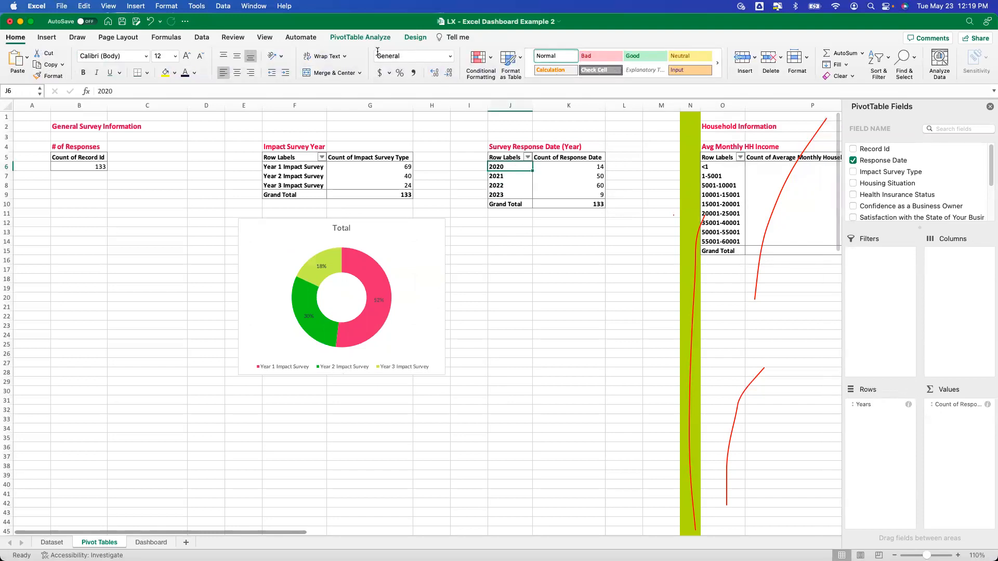
click(373, 40)
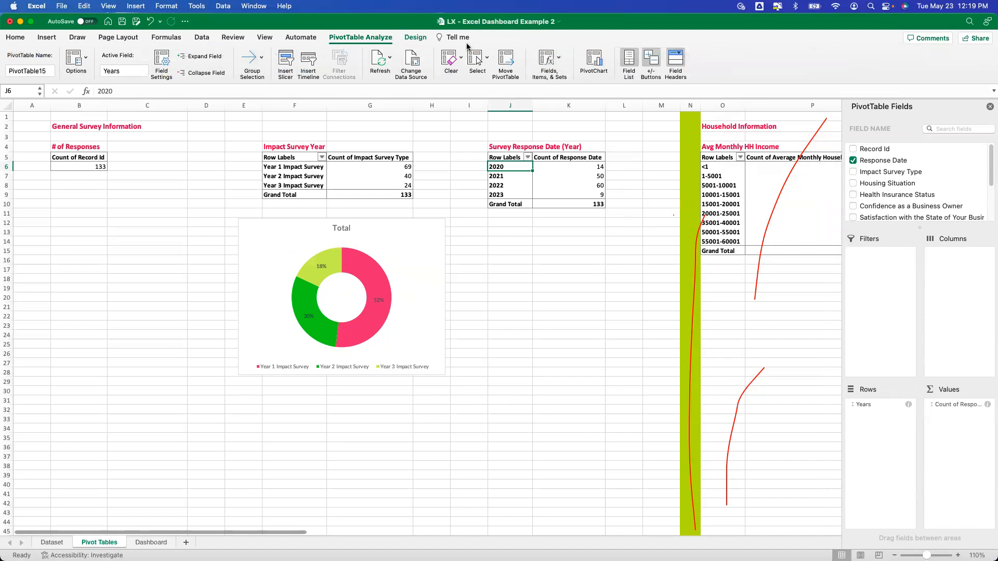
click(593, 61)
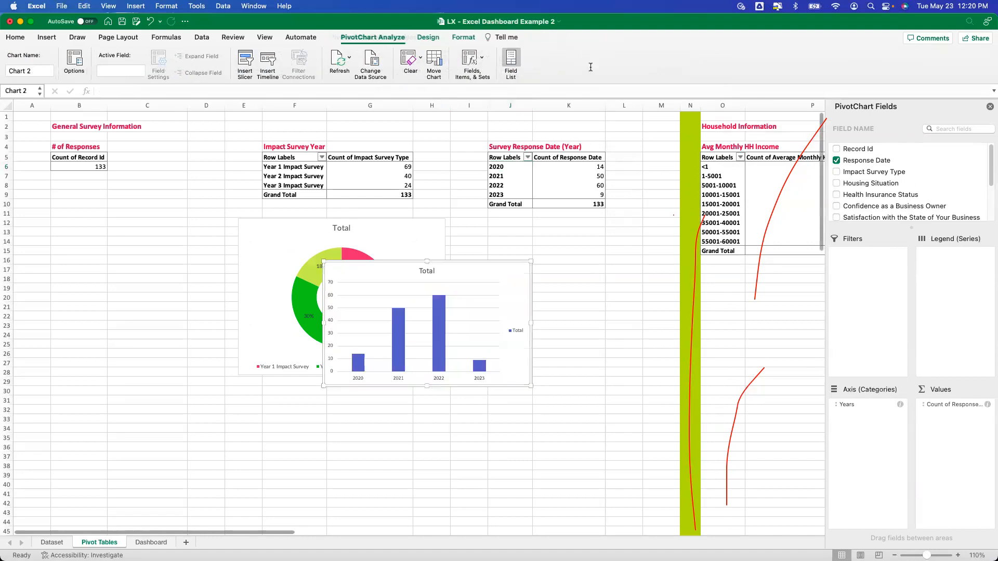
Step: Apply the LXVerticalBarChart template to the Survey Response Date chart and place it directly below its pivot table
click(424, 39)
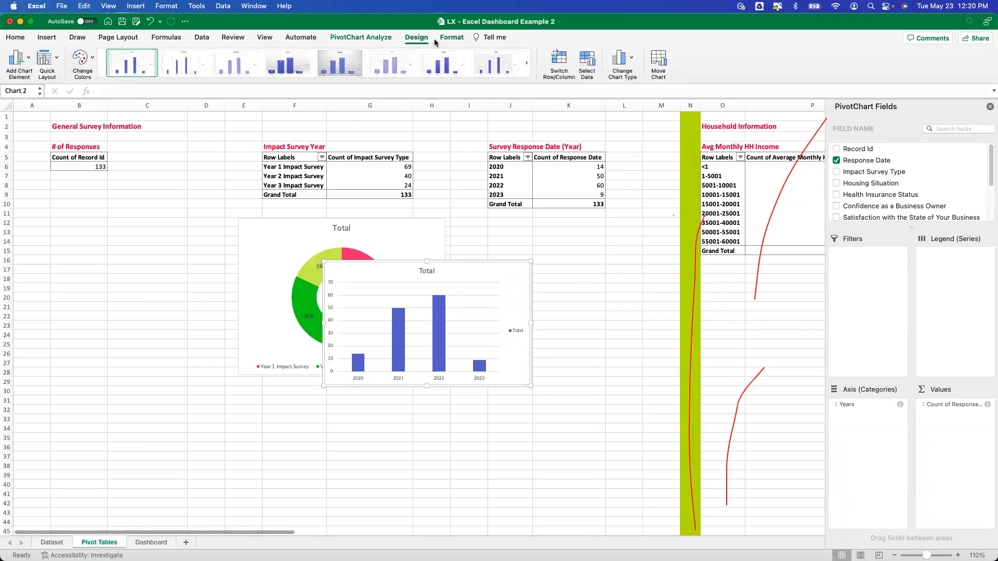
click(620, 66)
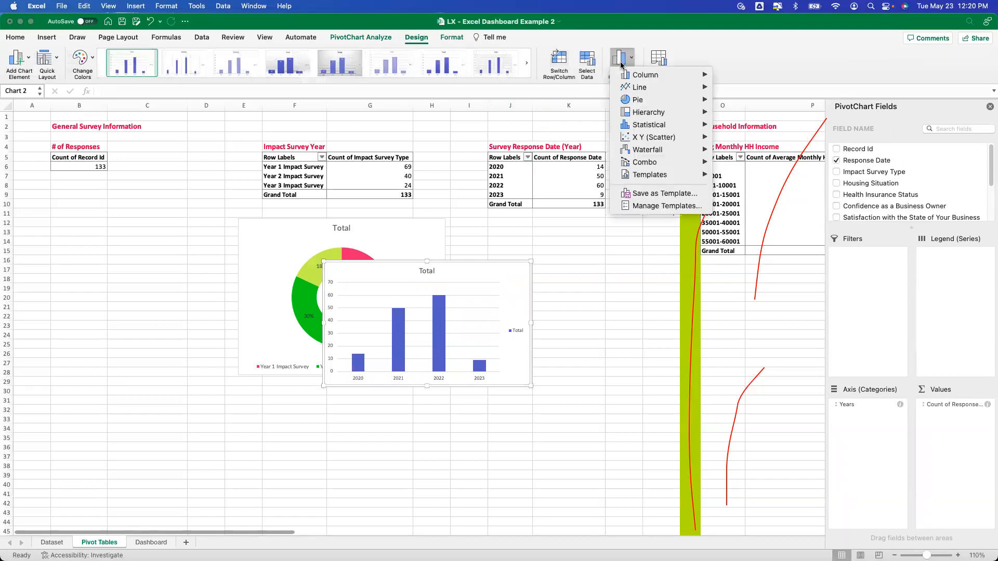
mouse_move(665, 175)
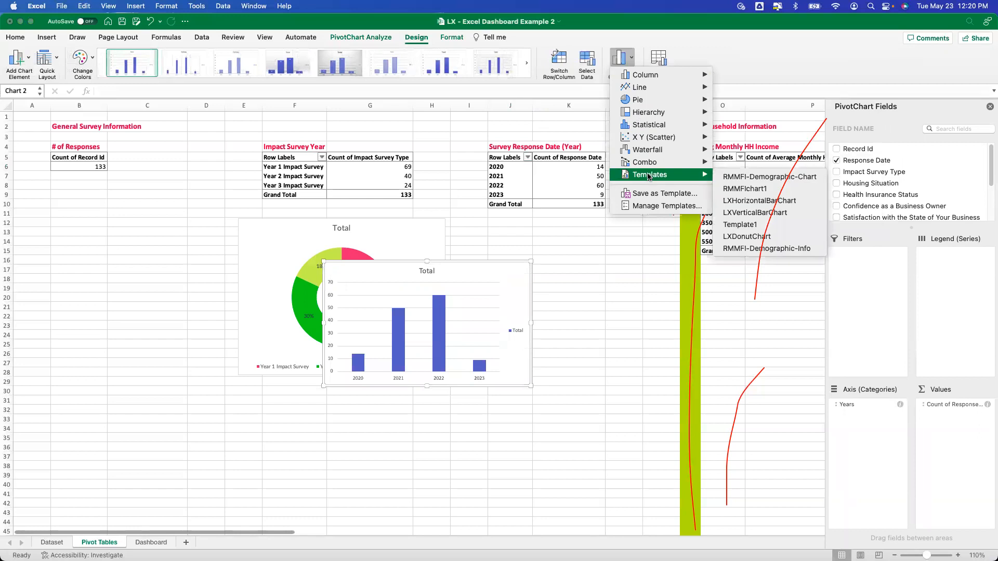
click(735, 212)
drag(511, 297, 525, 323)
drag(500, 268, 627, 227)
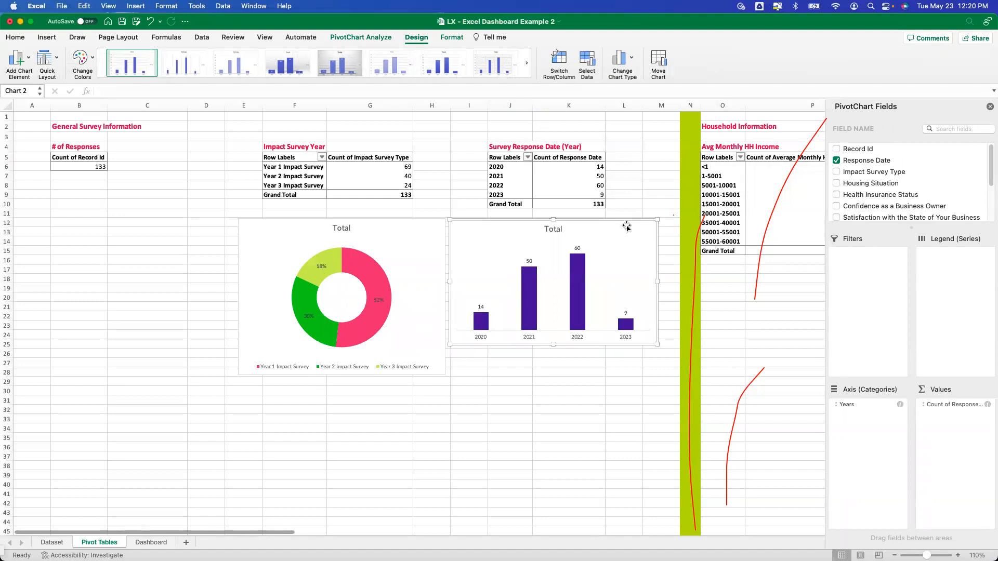
Step: Insert a PivotChart from the Avg Monthly HH Income pivot table
drag(291, 542, 460, 542)
click(238, 189)
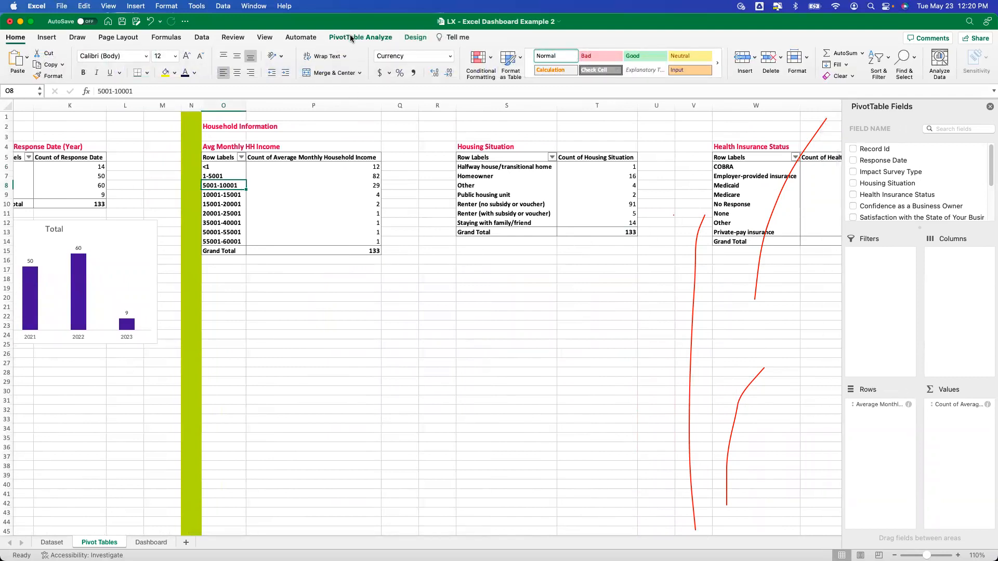
click(351, 38)
click(595, 61)
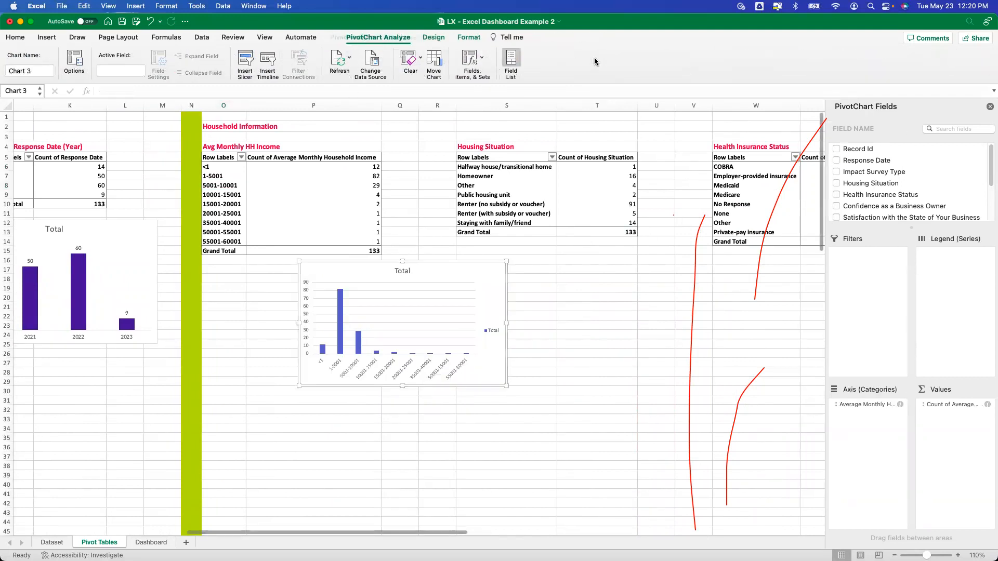
Step: Apply the LXHorizontalBarChart template to the Avg Monthly HH Income chart and place it below its pivot table
click(434, 38)
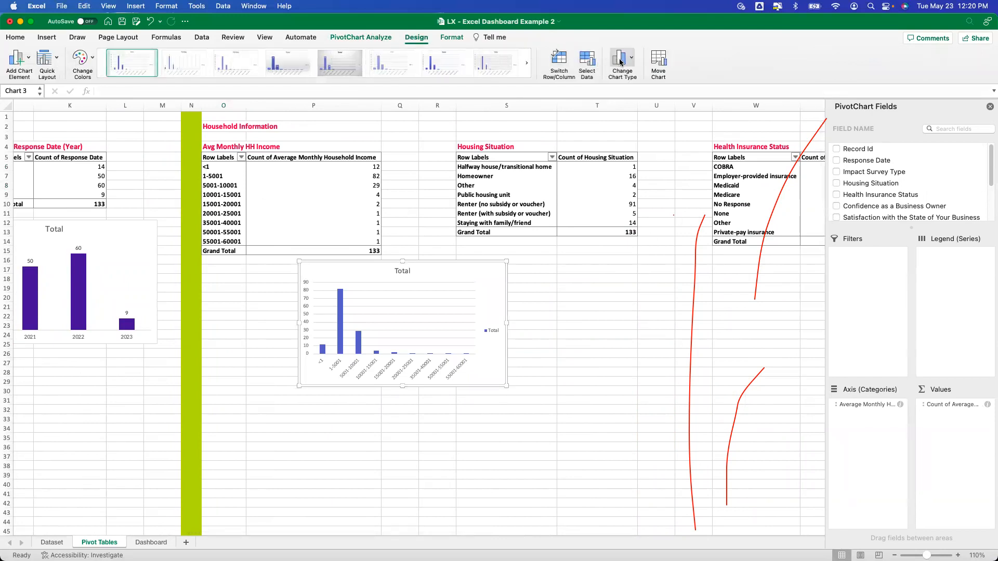
click(620, 62)
mouse_move(675, 174)
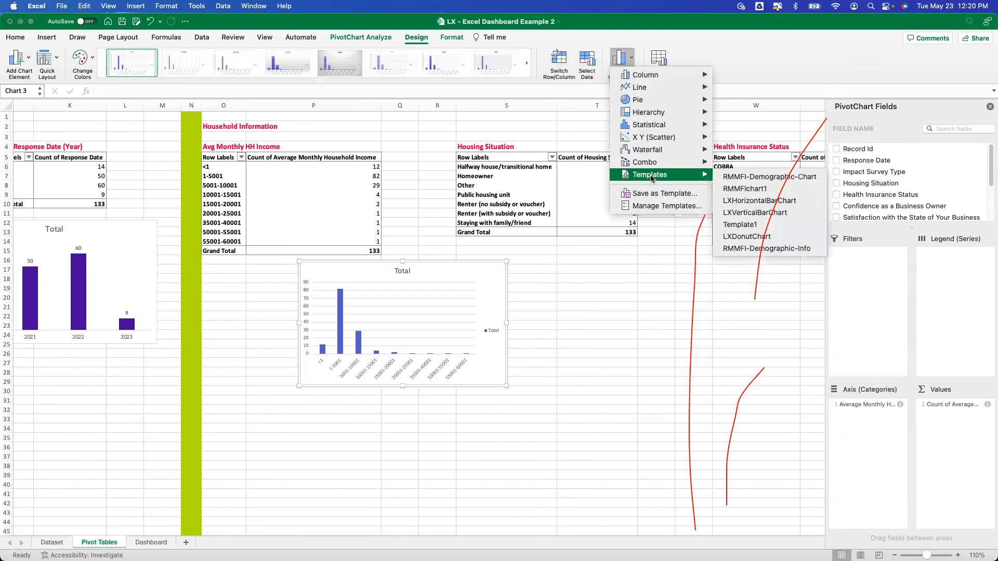
click(727, 201)
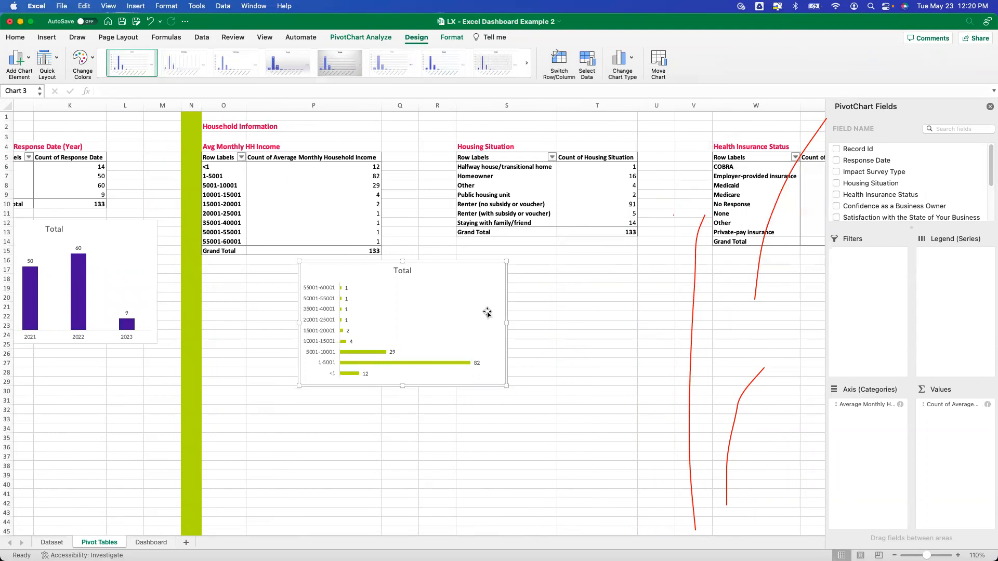
drag(485, 271, 398, 275)
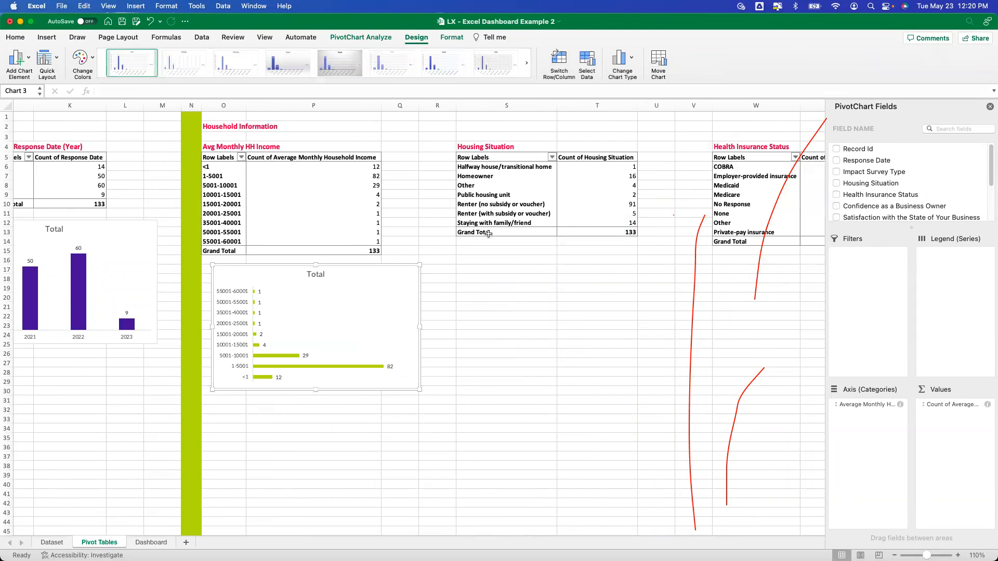
Step: Insert a PivotChart from the Housing Situation pivot table
click(502, 204)
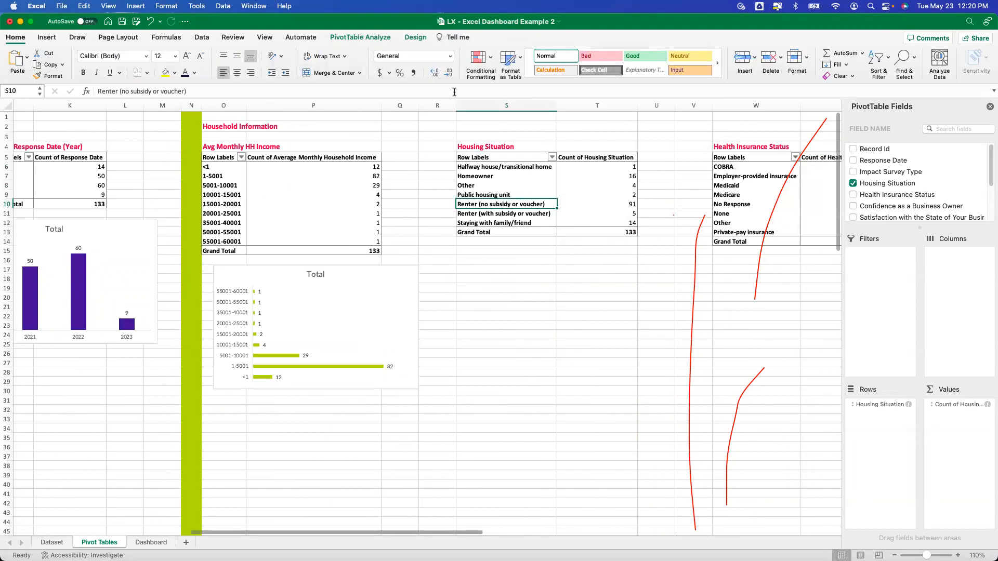
click(383, 39)
click(586, 51)
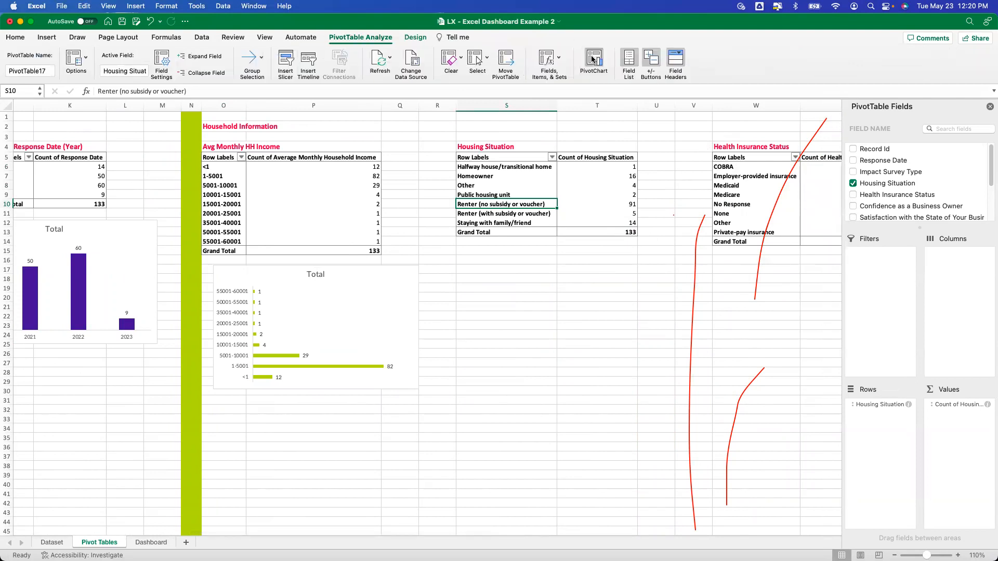
Step: Apply the LXHorizontalBarChart template to the Housing Situation chart and place it below its pivot table
click(406, 37)
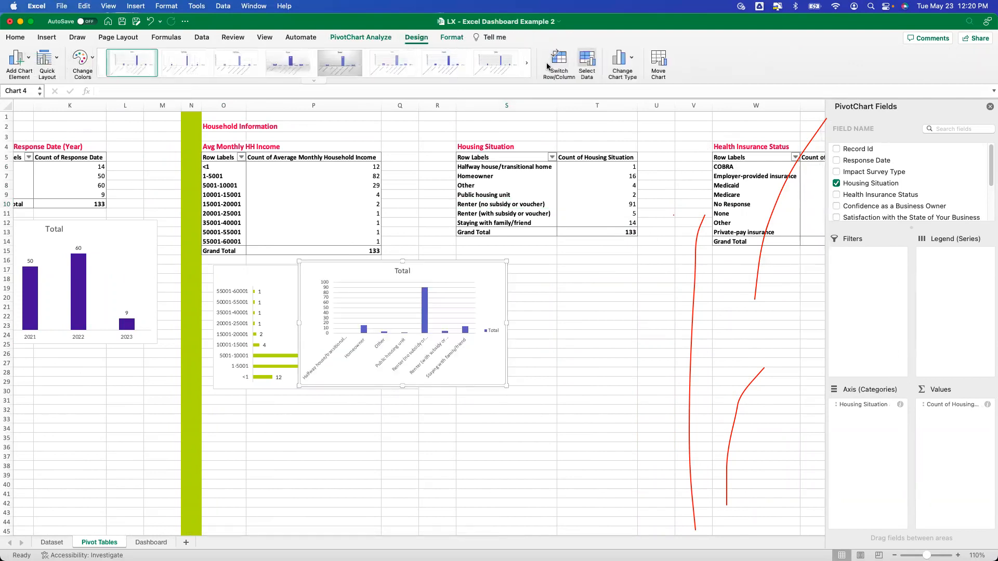
click(622, 57)
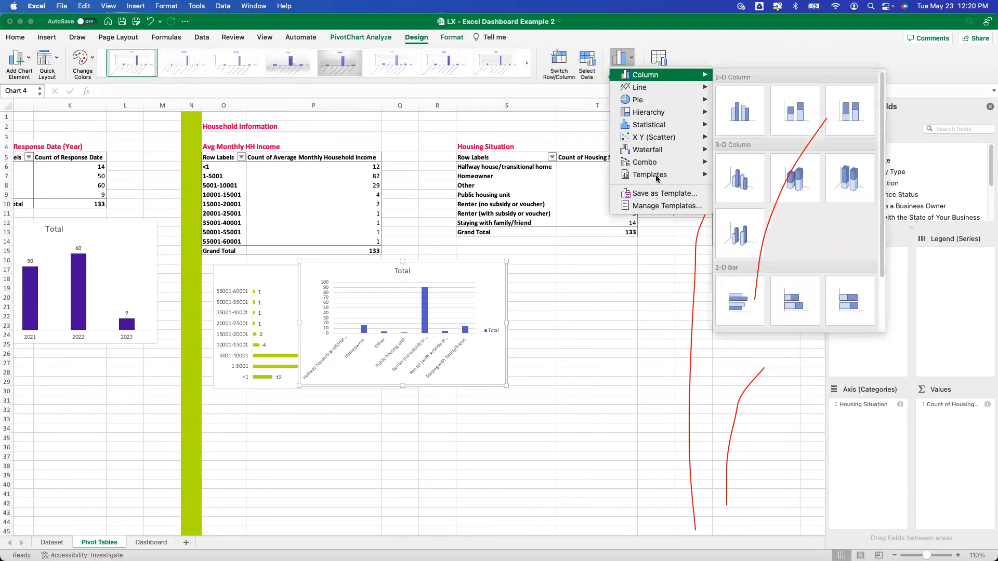
mouse_move(649, 175)
click(753, 206)
drag(440, 273, 580, 271)
Step: Insert a PivotChart from the Health Insurance Status pivot table
drag(279, 533, 459, 530)
click(232, 158)
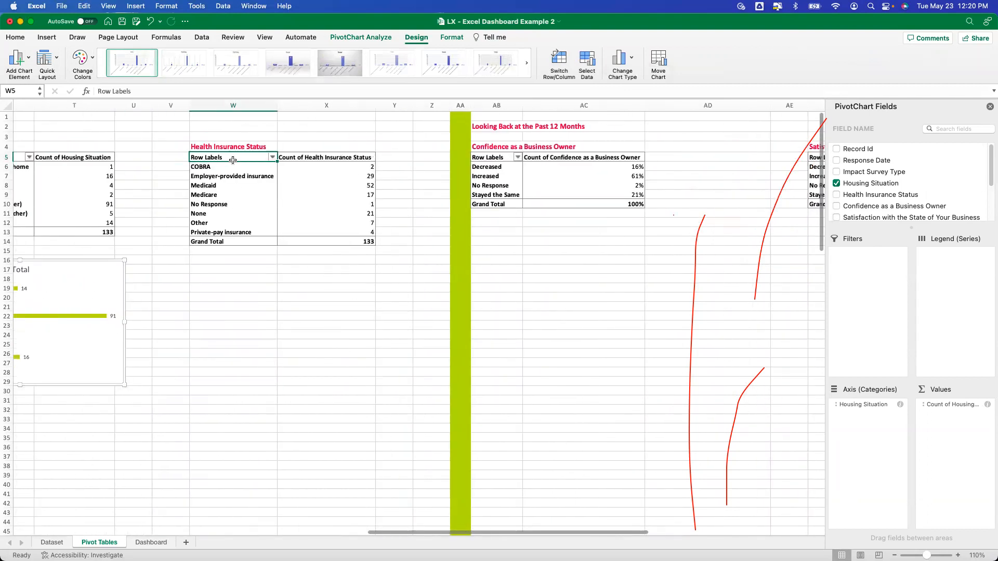
click(369, 37)
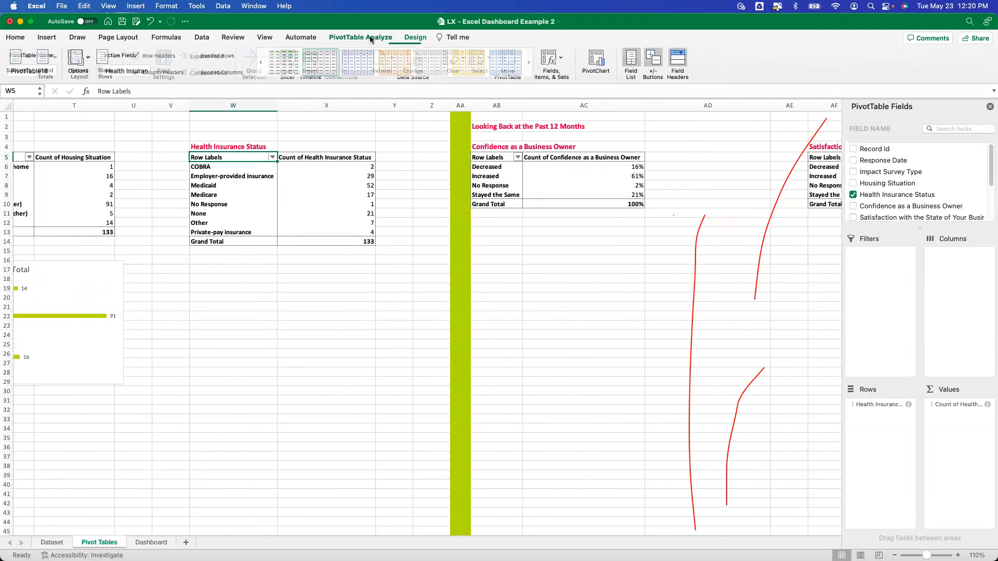
click(594, 61)
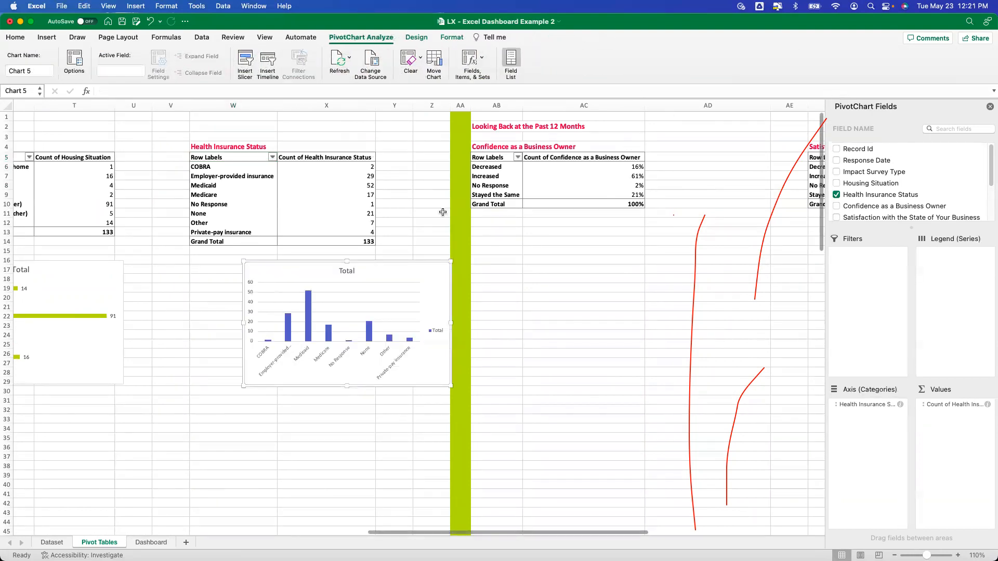
Step: Apply the LXHorizontalBarChart template to the Health Insurance Status chart and align it below its pivot table
click(619, 64)
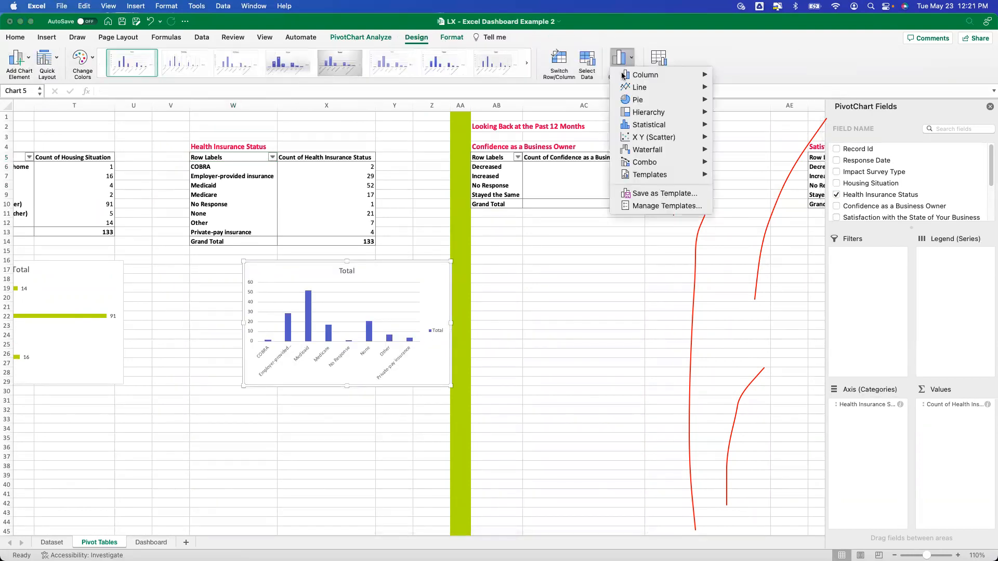
mouse_move(655, 174)
click(746, 199)
drag(426, 289, 372, 285)
Step: Insert a PivotChart from the Confidence as a Business Owner pivot table
drag(404, 530, 481, 531)
click(281, 186)
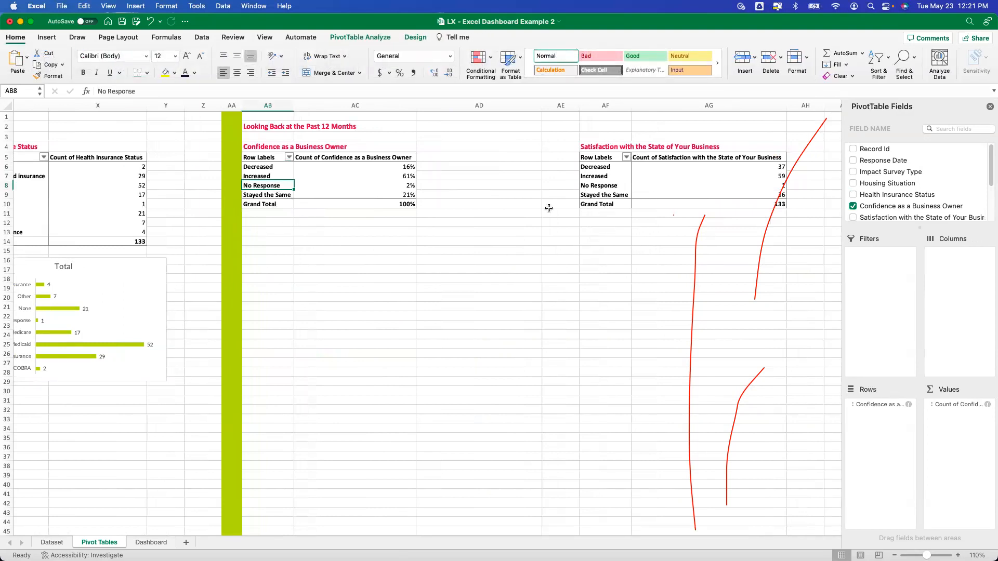
click(365, 37)
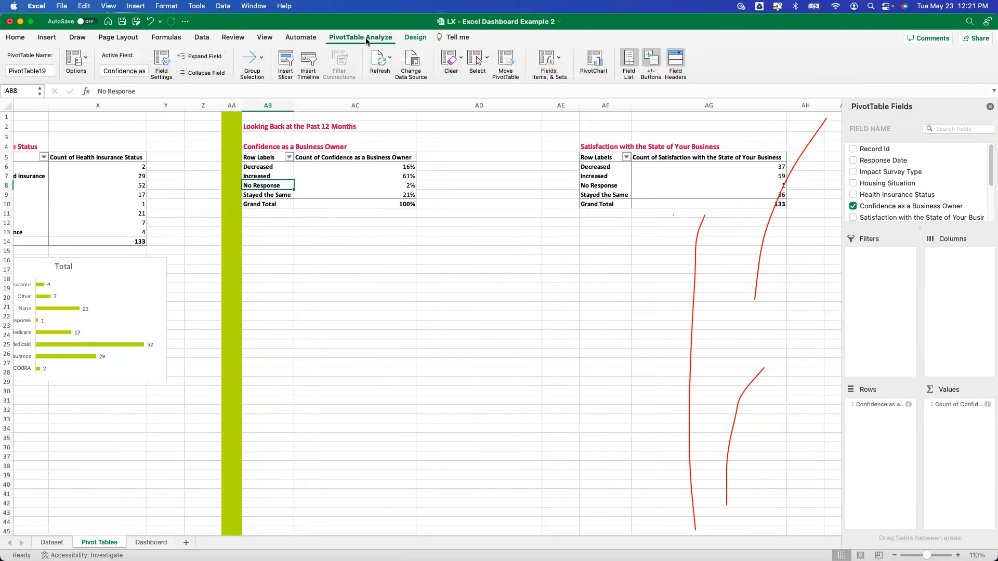
click(594, 61)
Step: Apply the LXDonutChart template to the Confidence as a Business Owner chart
click(428, 37)
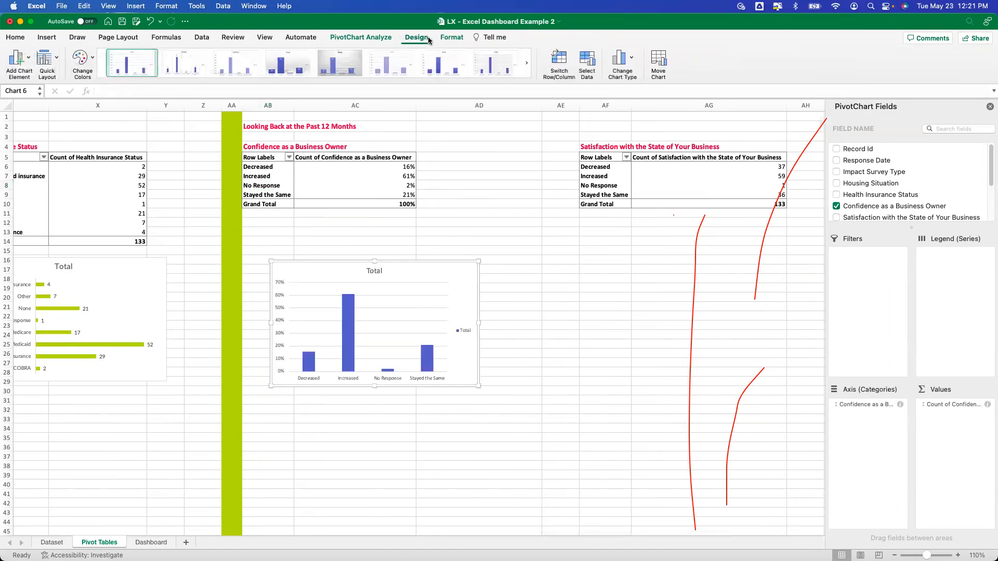
click(615, 61)
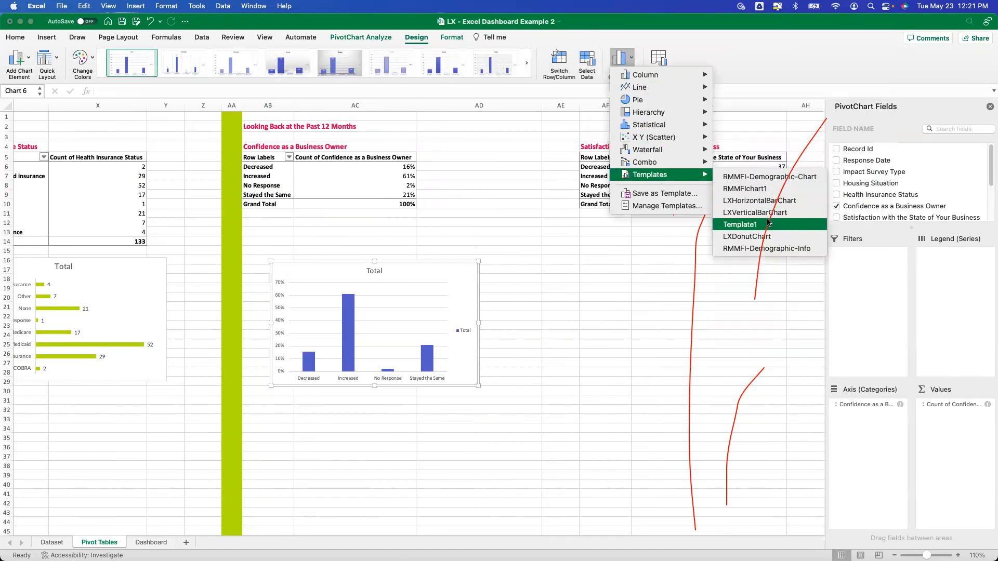
click(709, 253)
Step: Insert a PivotChart from the Satisfaction with the State of Your Business pivot table
drag(510, 531, 598, 532)
click(362, 177)
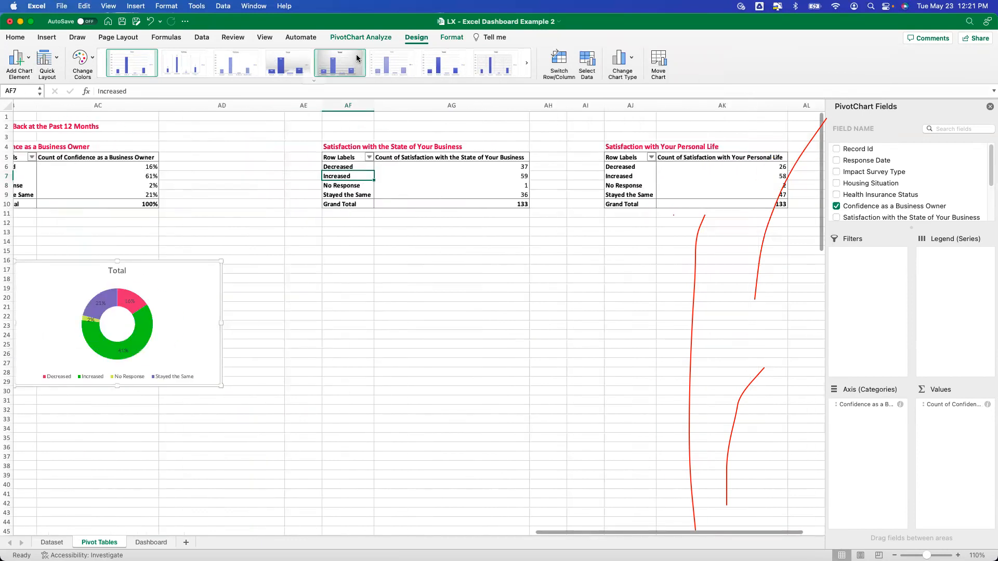
click(590, 62)
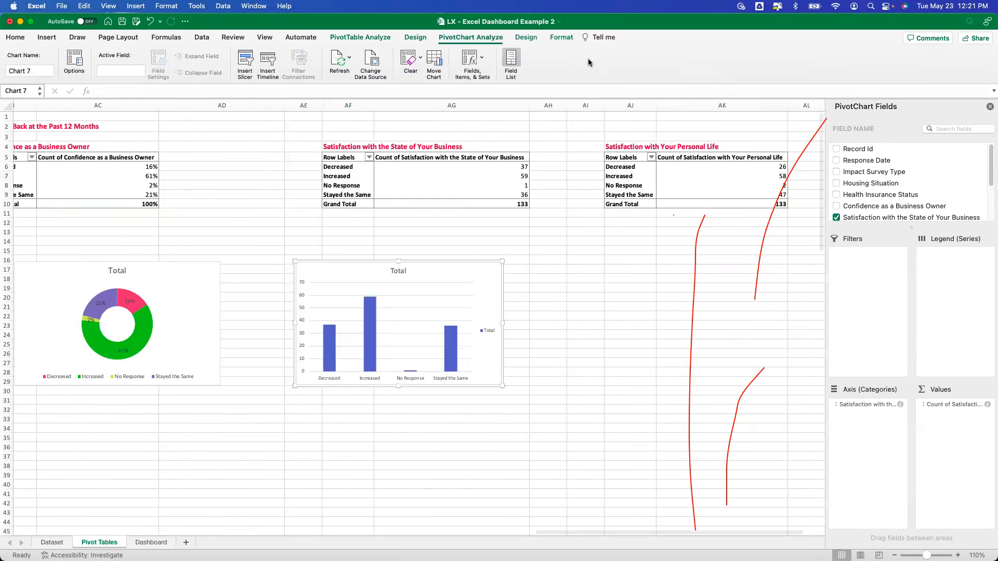
Step: Apply the LXDonutChart template to the Satisfaction with the State of Your Business chart
click(424, 36)
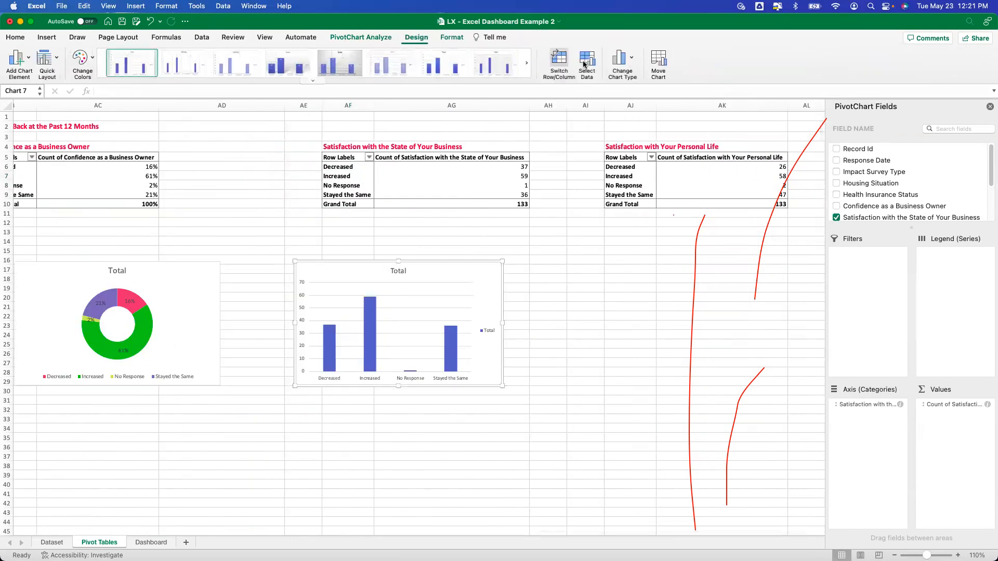
click(620, 61)
mouse_move(662, 180)
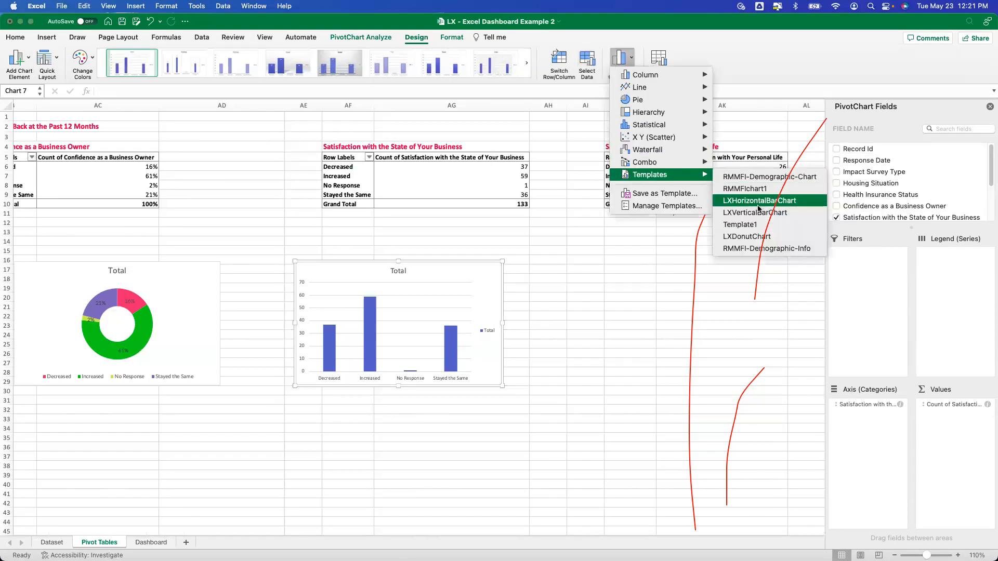
click(748, 236)
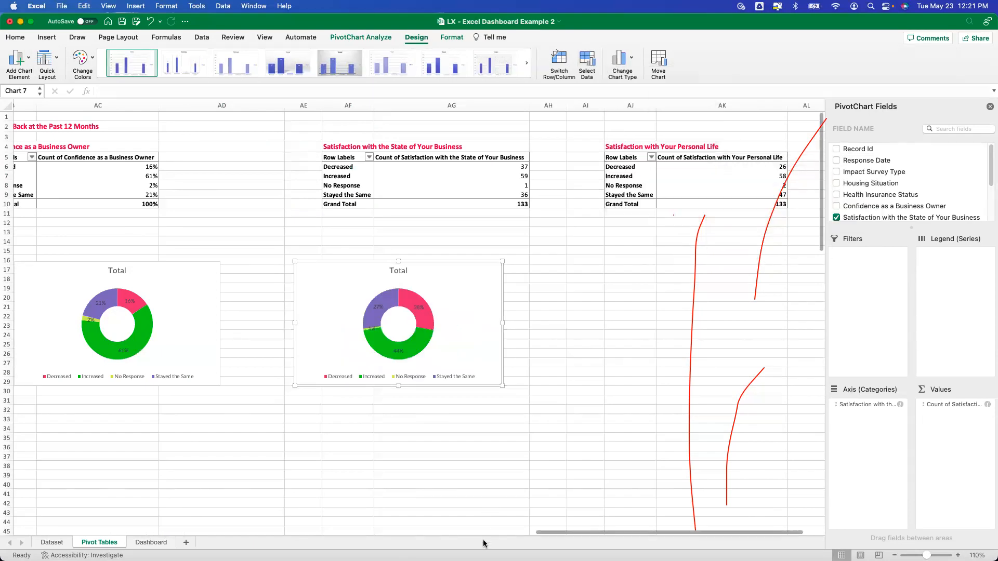
Step: Insert a PivotChart from the Satisfaction with Your Personal Life pivot table
drag(544, 532, 616, 536)
click(593, 175)
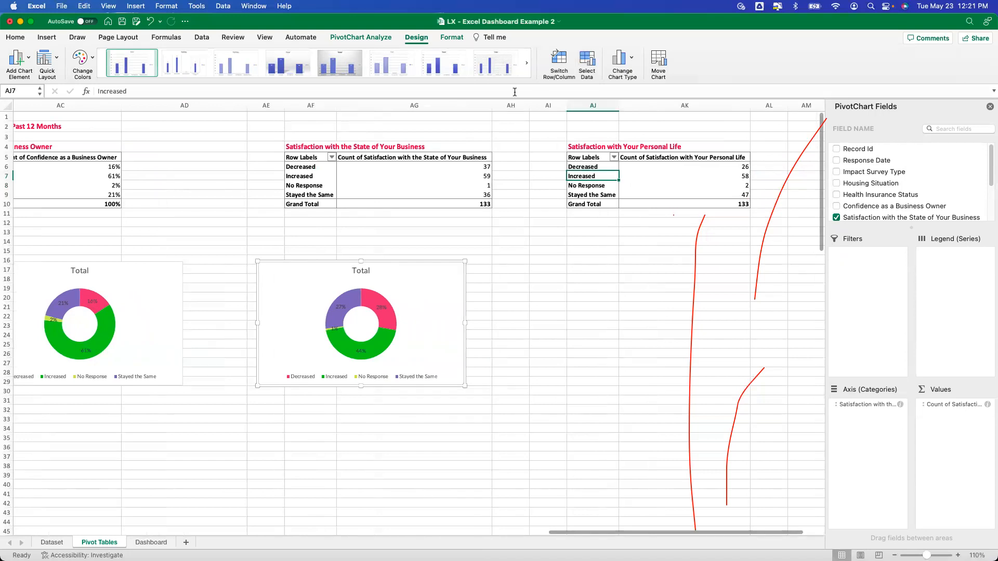
click(410, 38)
click(360, 37)
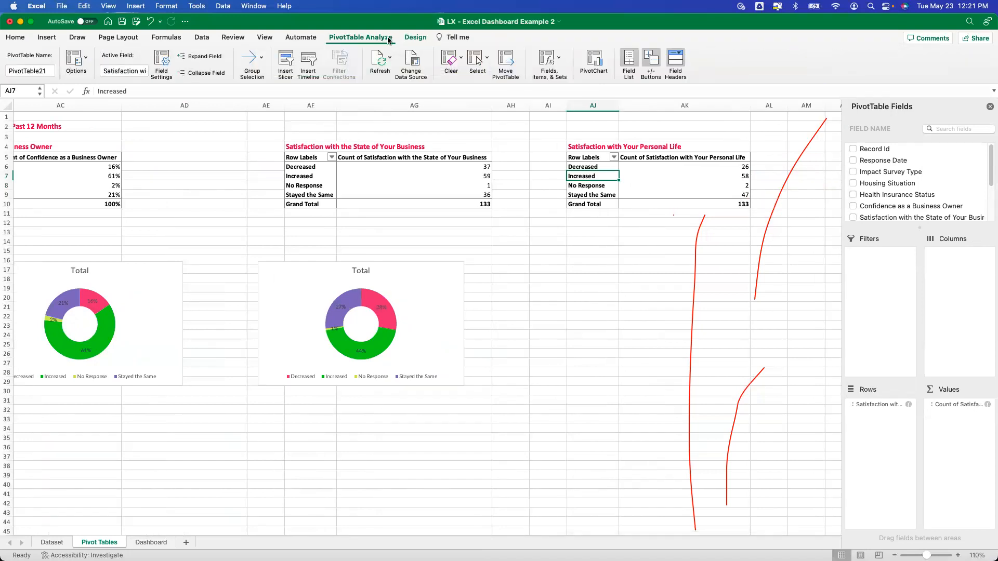
click(591, 62)
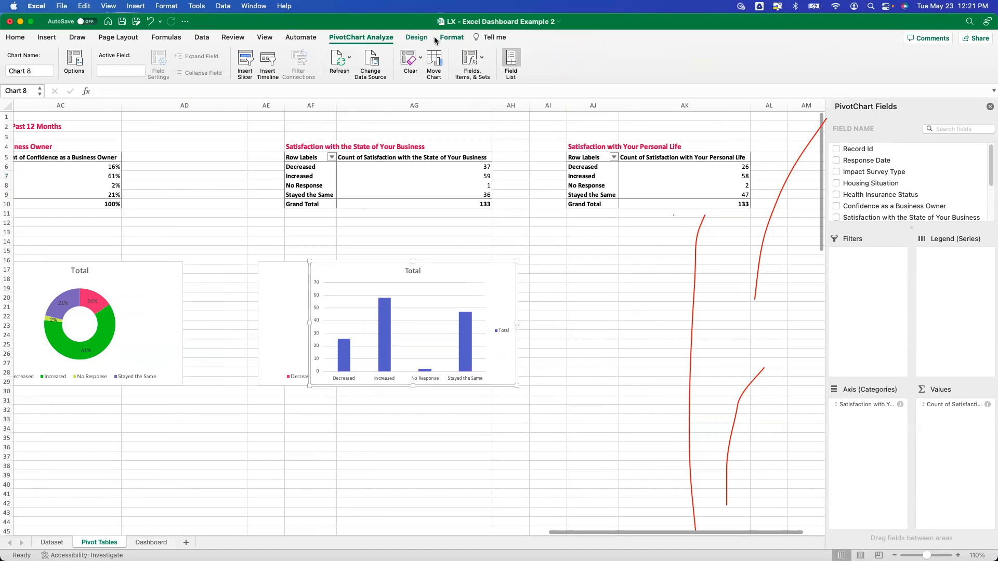
Step: Apply the LXDonutChart template to the new personal life chart and move it below its pivot table
click(418, 37)
click(619, 60)
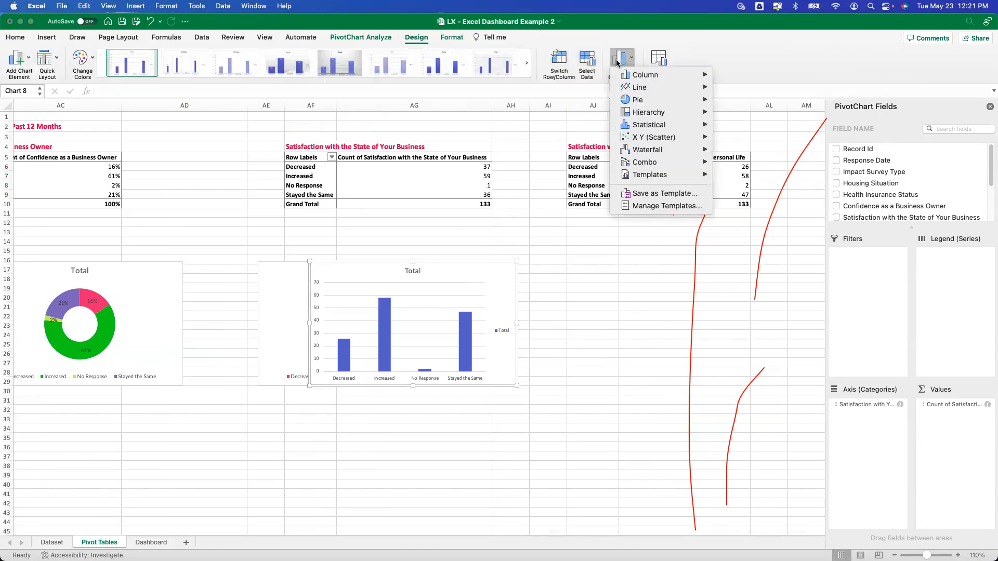
mouse_move(693, 176)
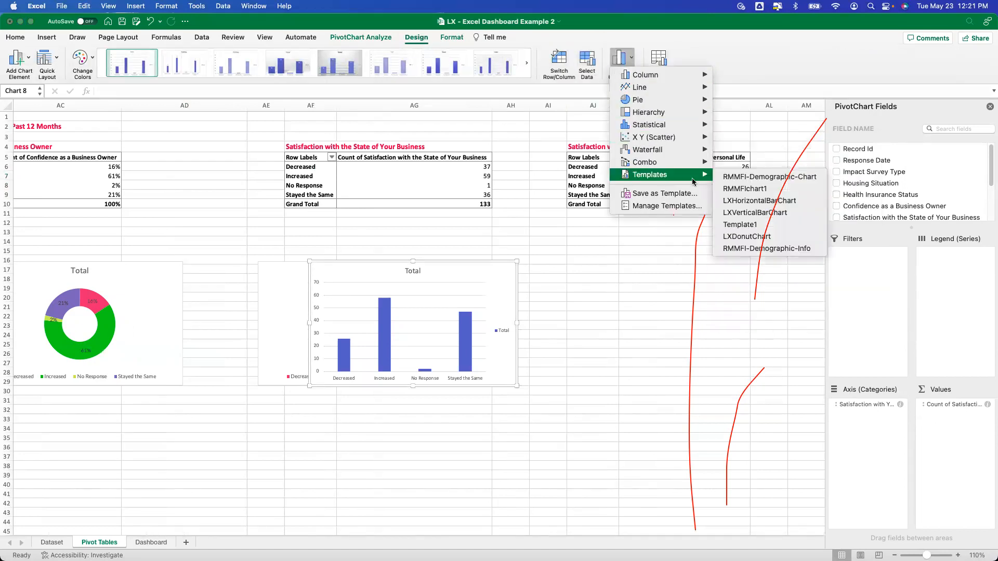
click(739, 237)
drag(361, 282, 582, 261)
Step: Title the personal life donut chart "Satisfaction with Personal Life"
click(646, 257)
double_click(646, 257)
text(Sa)
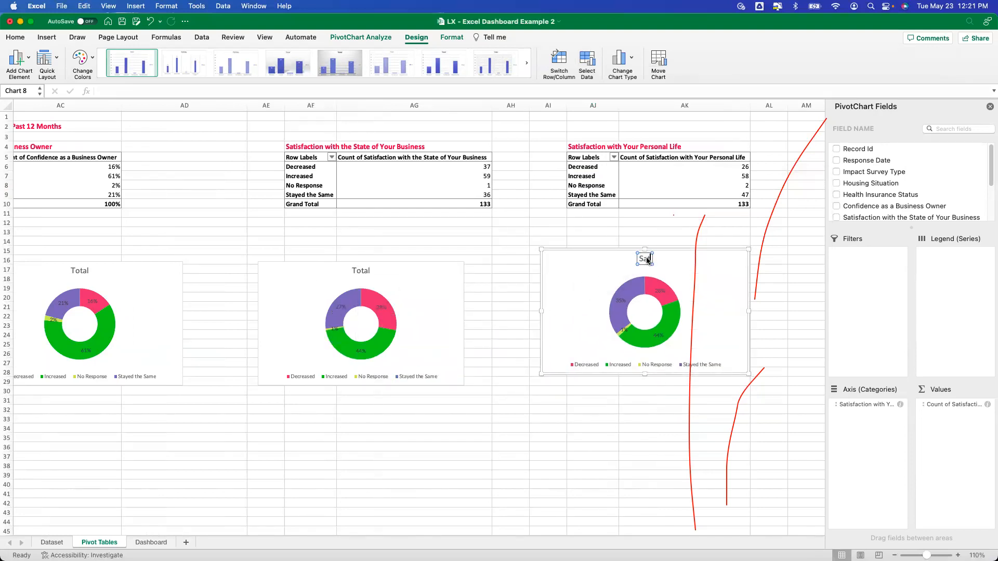
text(tisfaction with Personal Life)
click(354, 229)
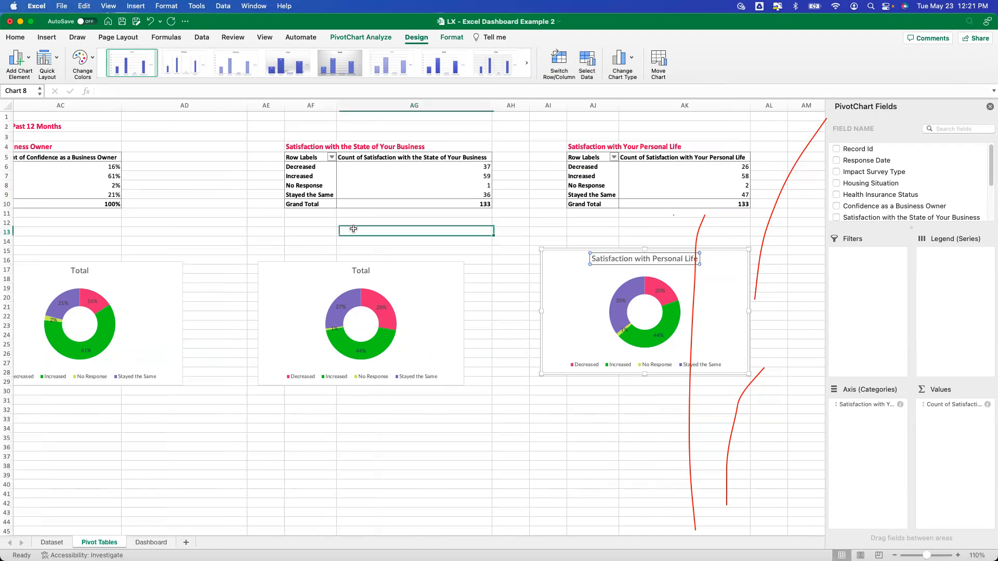
Step: Title the donut chart below the state-of-business pivot table "Satisfaction with the State of Your Business"
click(360, 271)
double_click(360, 272)
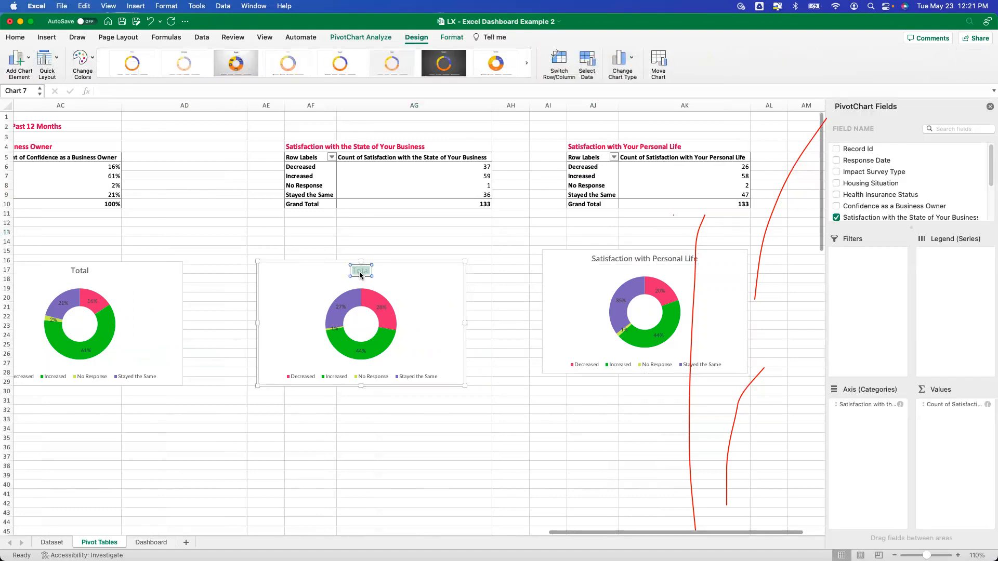
text(Satisfaction with the State of Your Business)
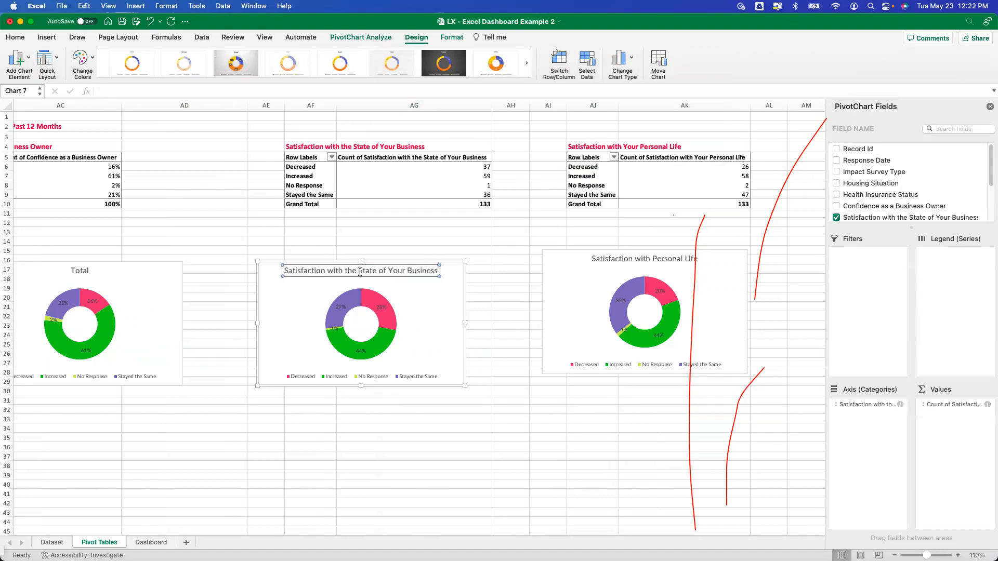
click(225, 233)
Step: Title the donut chart below the business owner confidence pivot table "Confidence as a Business Owner"
click(83, 271)
double_click(83, 271)
text(Confidence as a Business Owner)
click(184, 222)
Step: Title the bar chart below the health insurance pivot table "Health Insurance Status"
drag(627, 533, 416, 534)
click(395, 274)
click(383, 268)
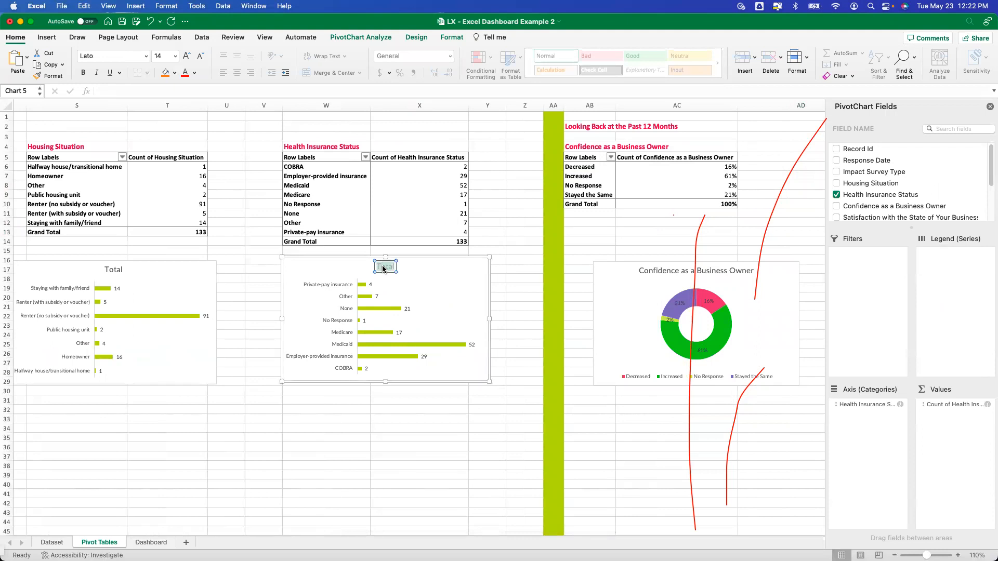
text(Health Insurance Status)
Step: Title the bar chart below the housing pivot table "Housing Situation"
click(115, 269)
double_click(115, 269)
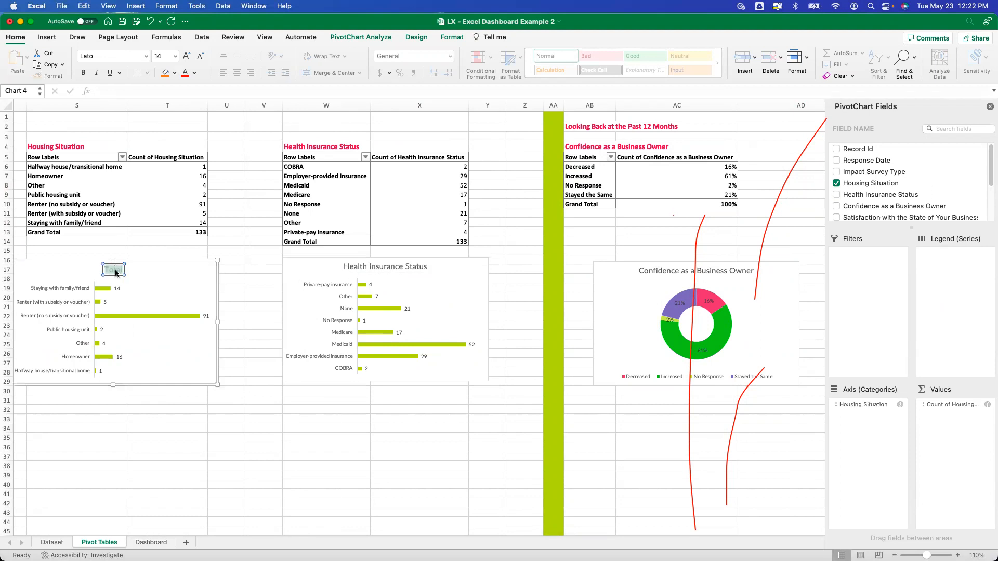
text(Housing Situation)
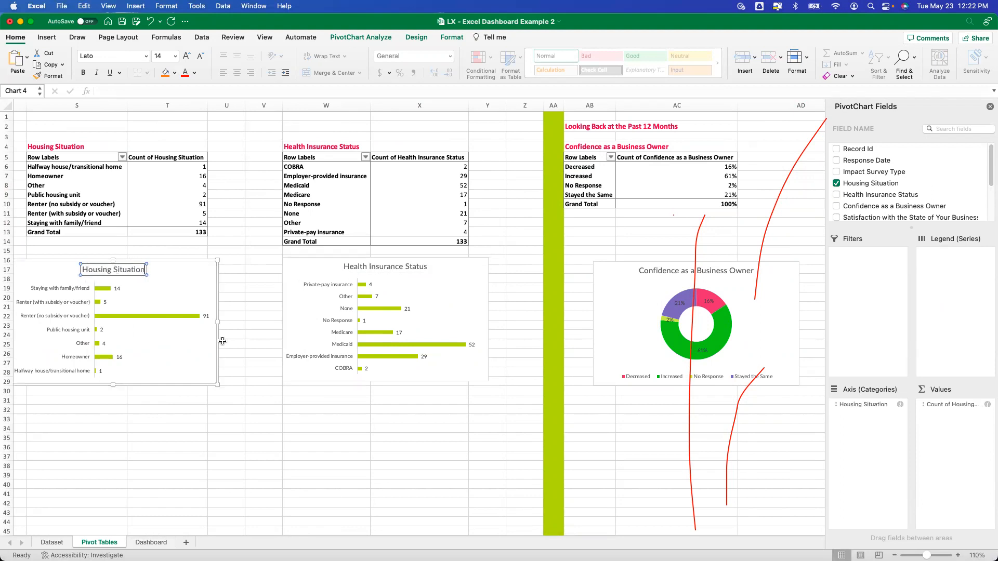
click(327, 437)
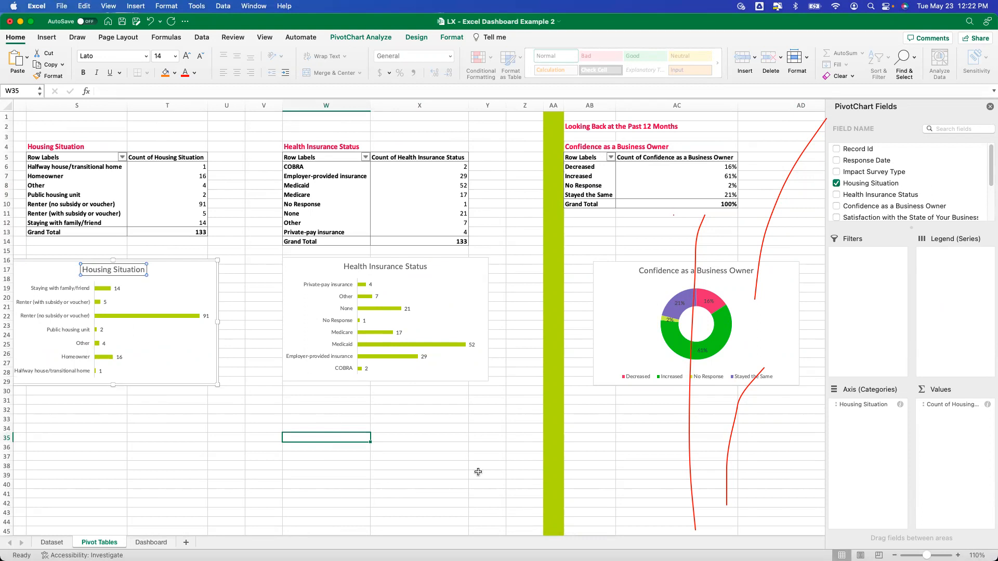
Step: Title the bar chart below the Avg Monthly HH Income pivot table "Avg Monthly Household Income"
drag(682, 532, 369, 531)
click(560, 275)
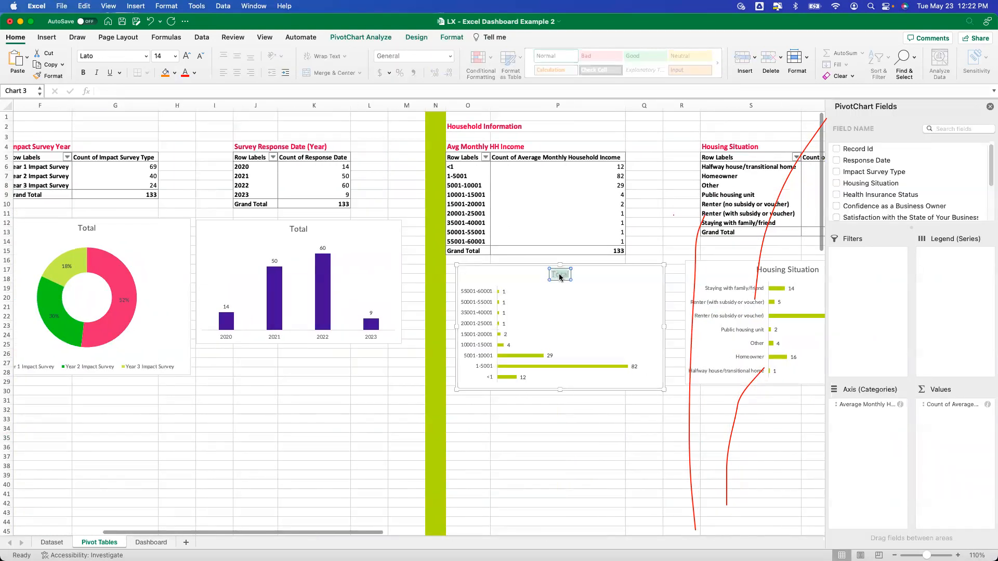
text(Avg Month)
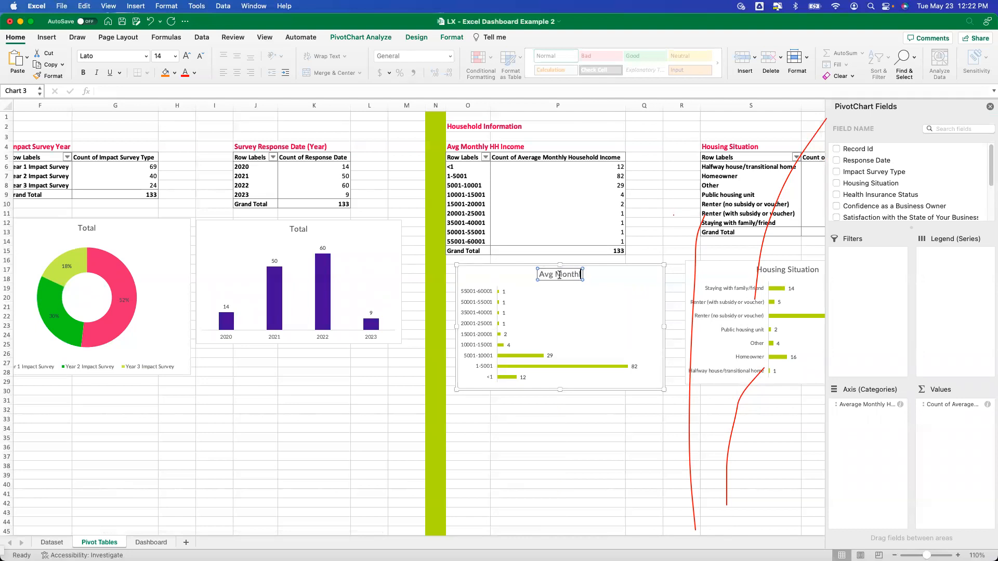
text(ly Household Income)
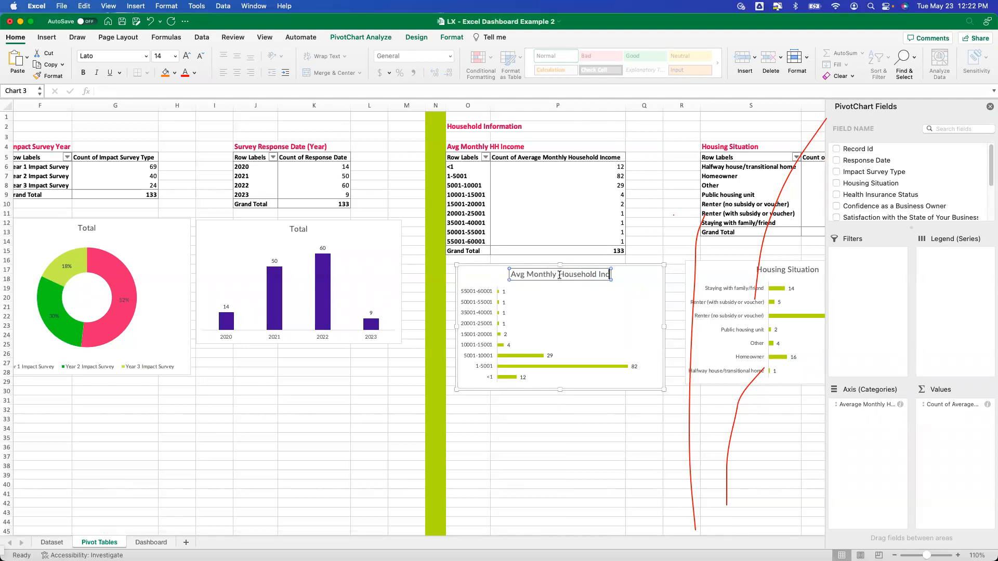
Step: Title the column chart below the response date pivot table "Survey Response Date (Year)"
click(291, 227)
click(296, 229)
double_click(297, 229)
text(Su)
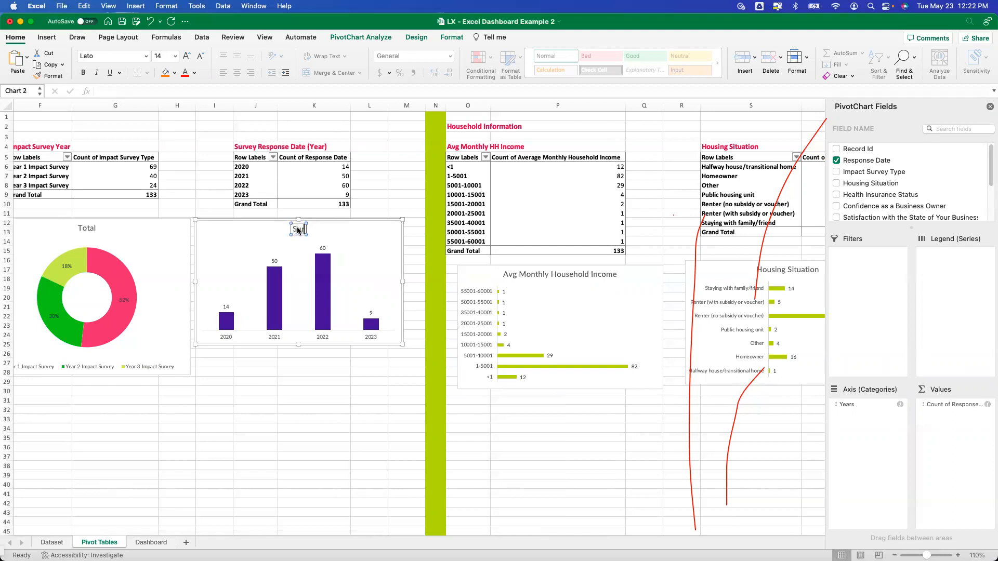
text(rvey Response Dat)
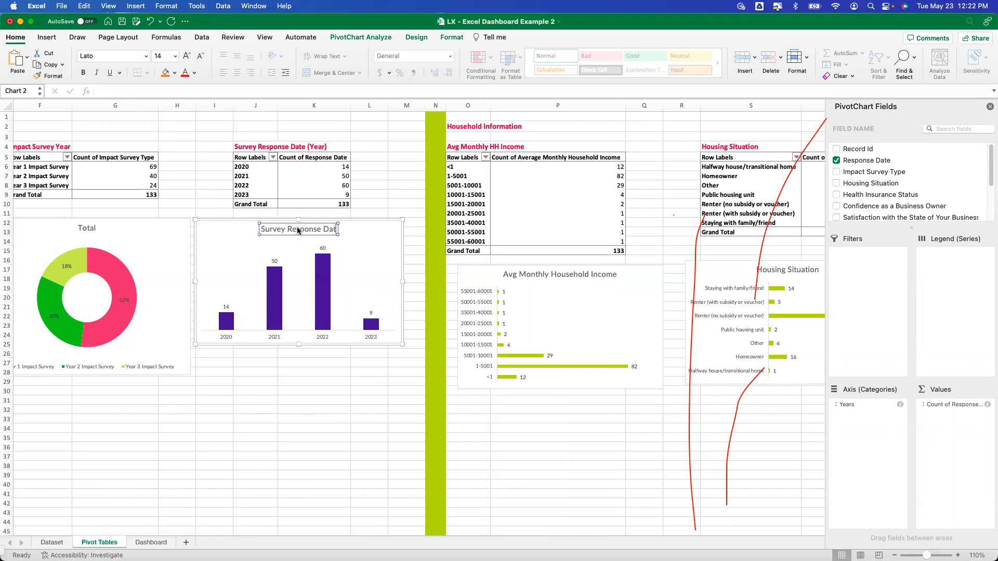
text(e (Year))
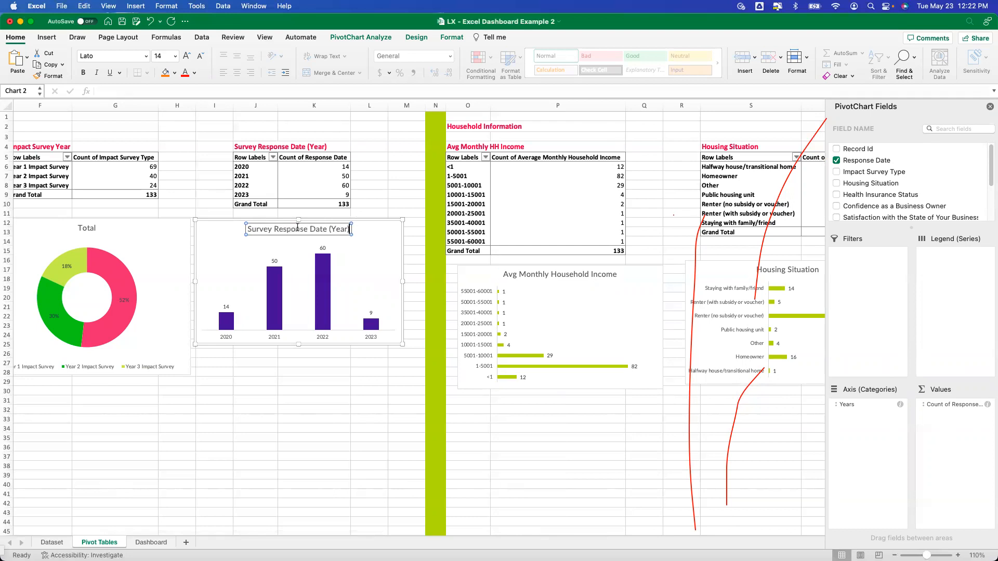
Step: Title the donut chart below the impact survey pivot table "Impact Survey Year"
click(89, 224)
double_click(90, 226)
text(Impact sur)
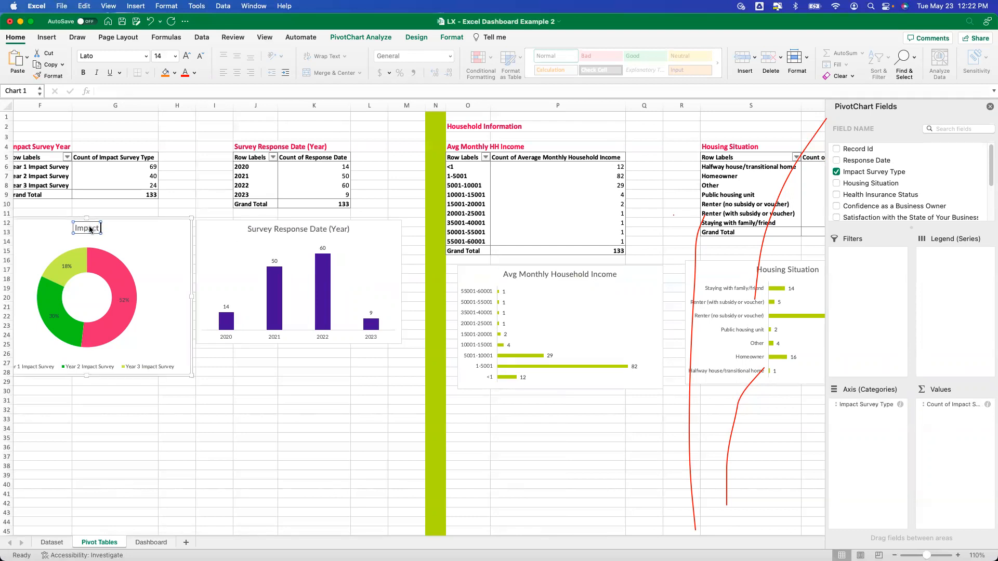
key(BackSpace)
key(BackSpace)
key(BackSpace)
text(Survey Year)
click(213, 419)
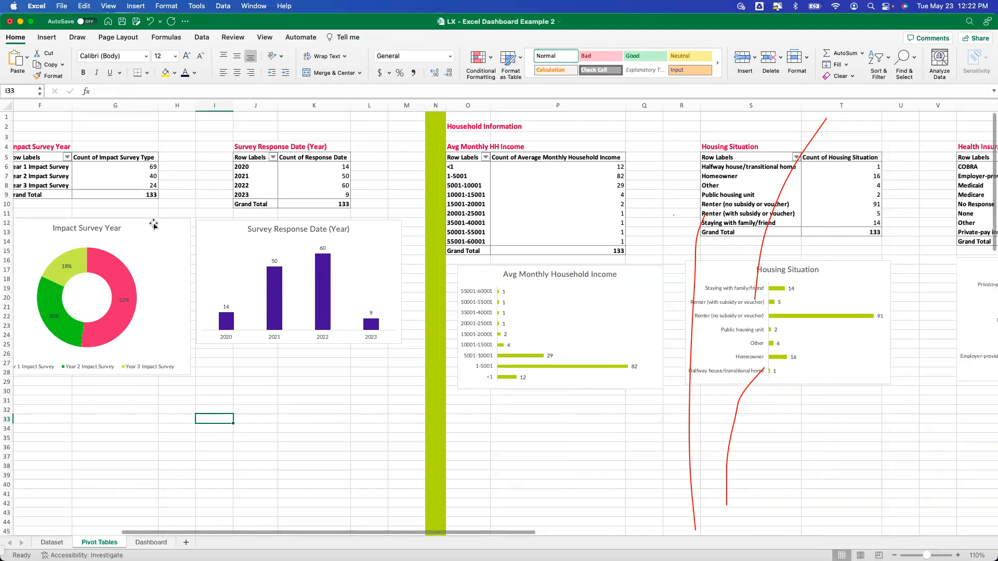
Step: Delete the Impact Survey Year donut chart
click(132, 177)
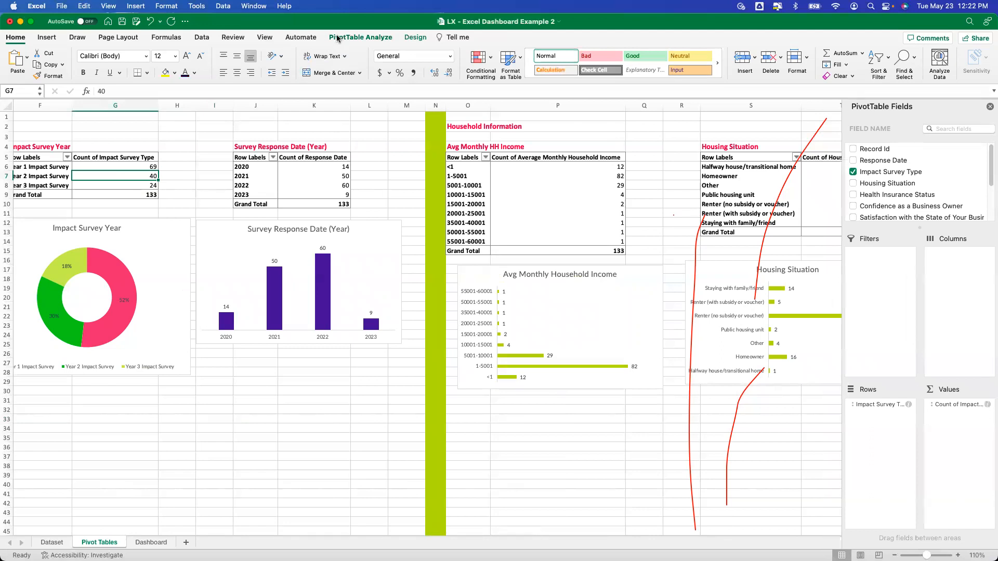
click(337, 37)
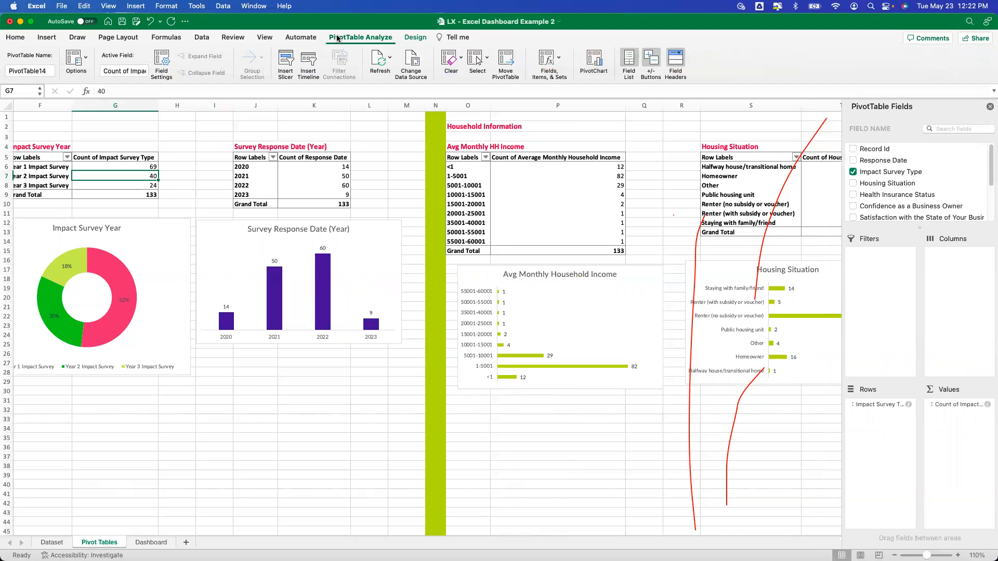
click(169, 230)
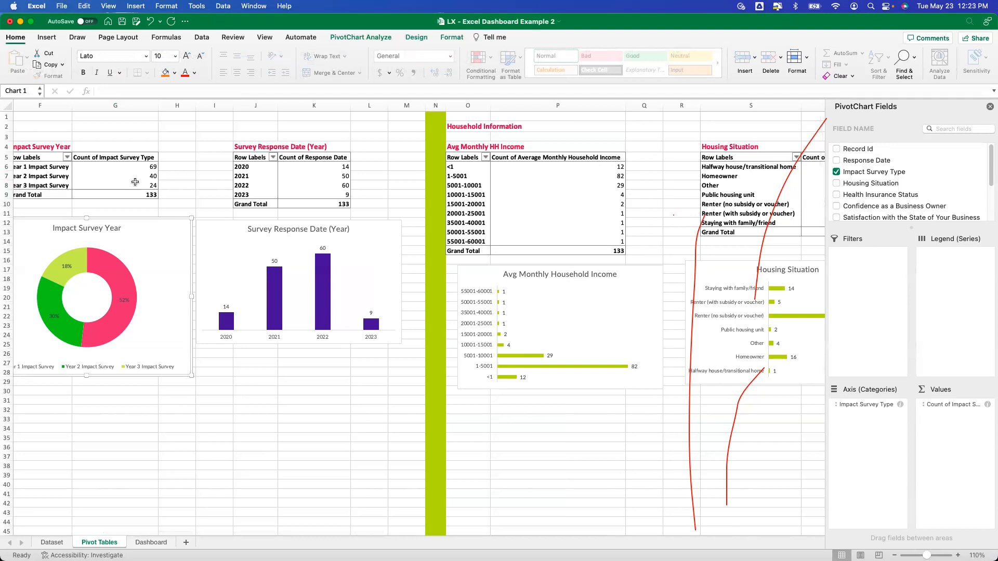
key(Delete)
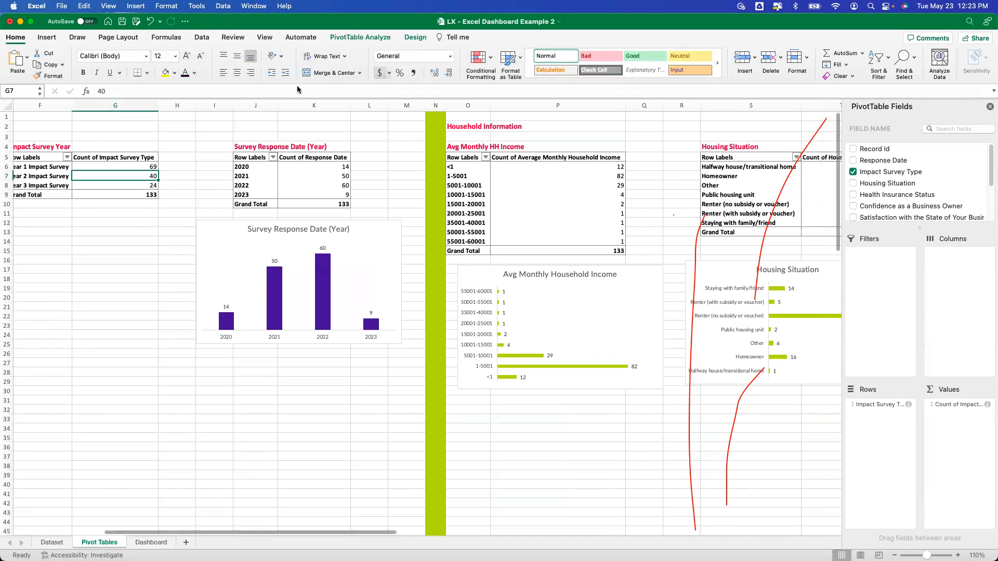
Step: Insert a new PivotChart from the Impact Survey Year pivot table and move it below that table
click(358, 37)
click(594, 62)
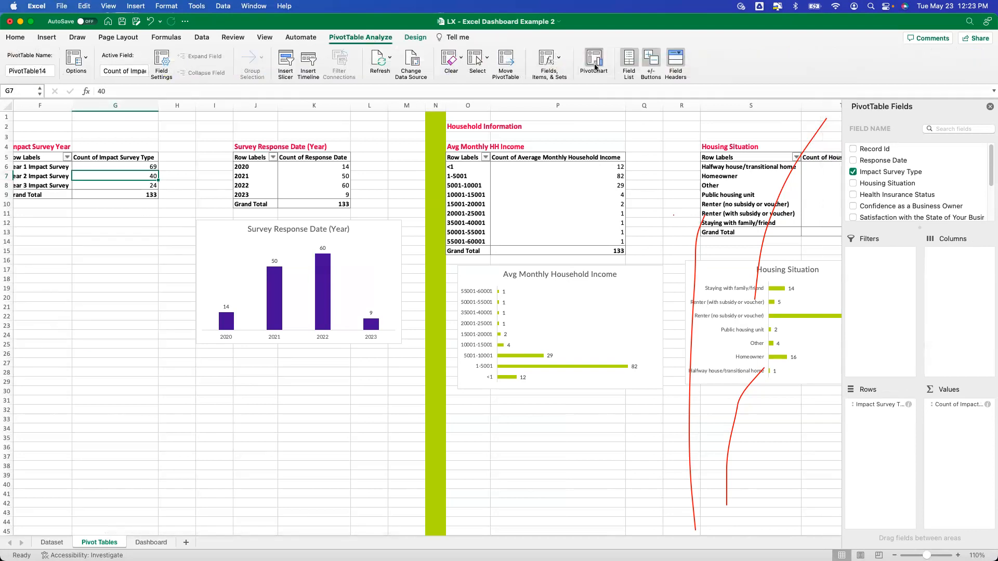
drag(488, 262, 196, 211)
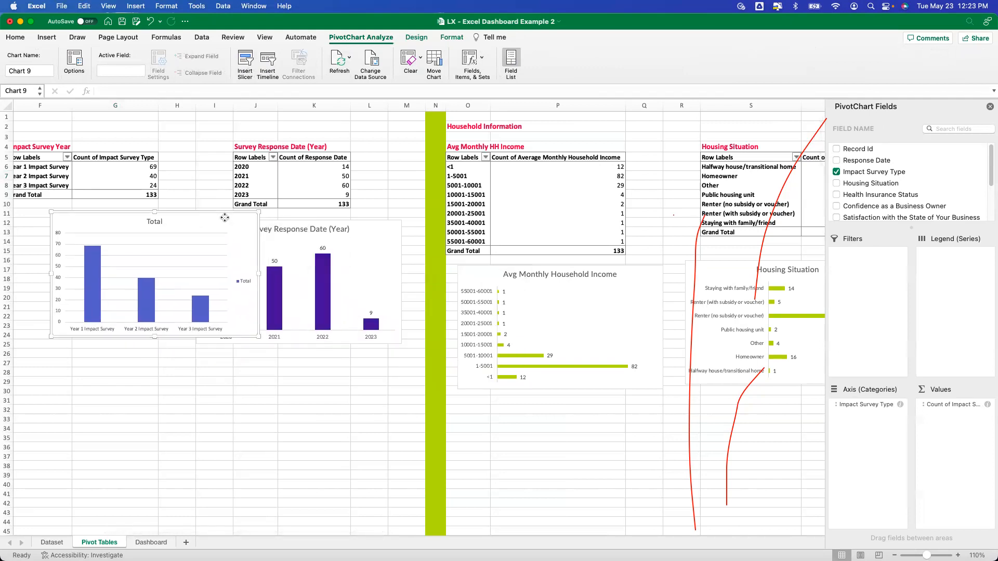
Step: Change the new impact survey chart to a Doughnut chart and adjust its position below the pivot table
click(416, 37)
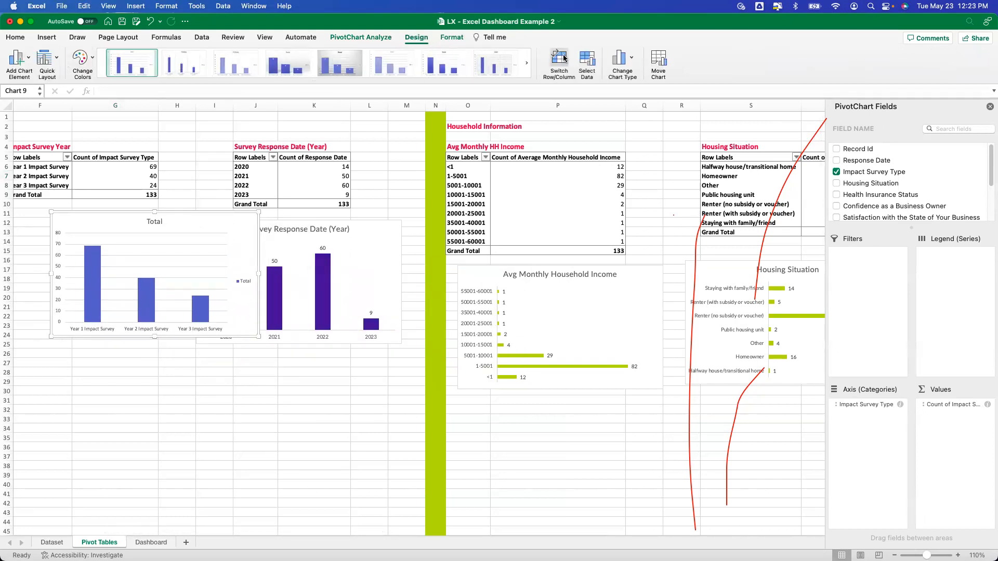
click(626, 60)
mouse_move(638, 99)
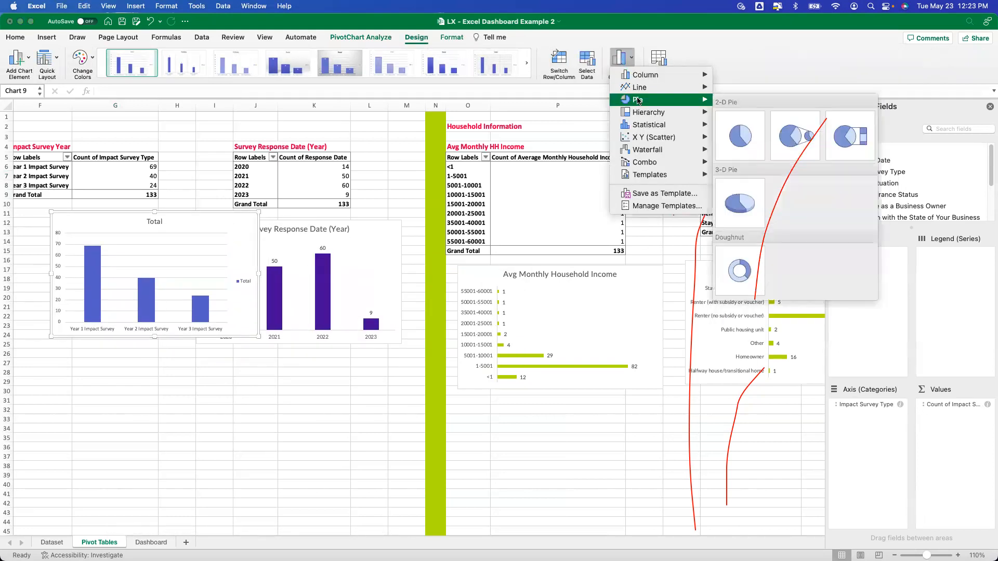
click(734, 271)
drag(209, 230, 184, 235)
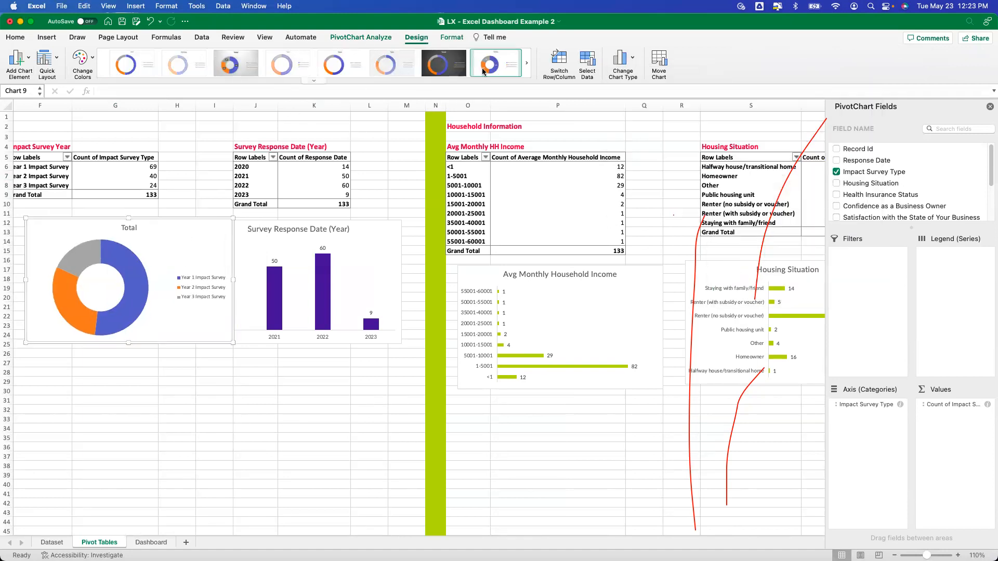
Step: Close the PivotChart Fields pane while keeping the doughnut chart selected
right_click(211, 235)
click(185, 233)
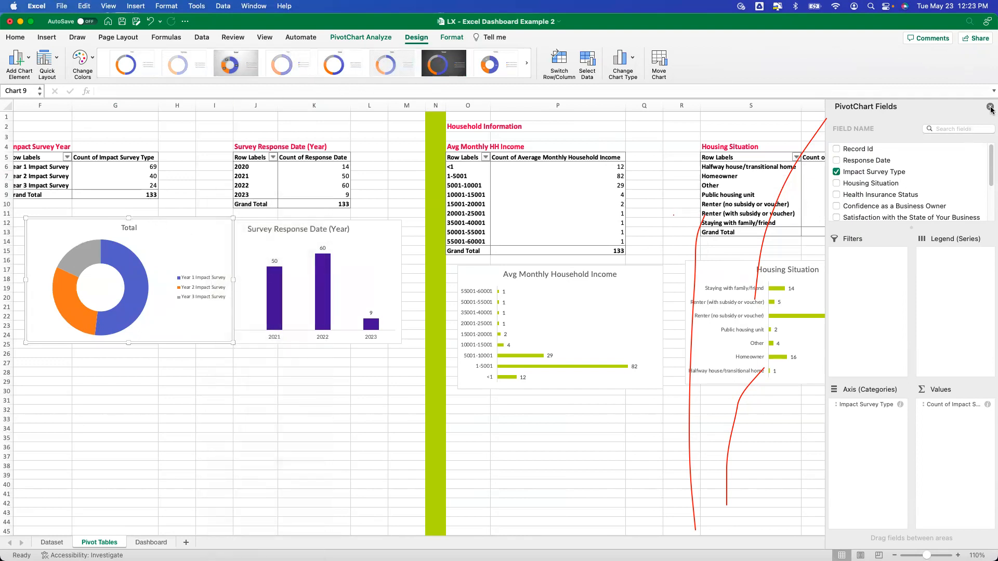
click(990, 107)
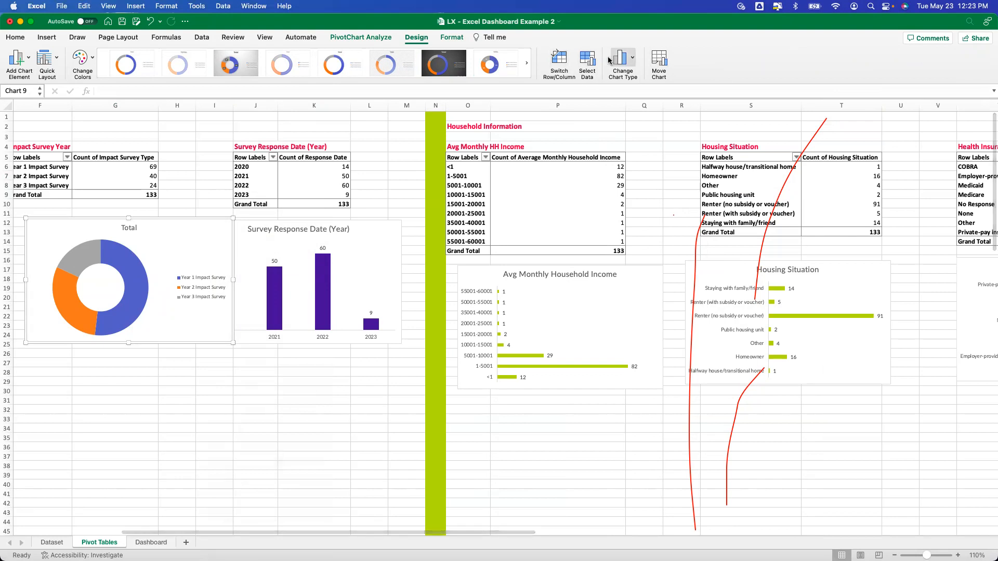
Step: Apply the quick layout with a title, percentage labels and a side legend to the new doughnut chart
click(18, 58)
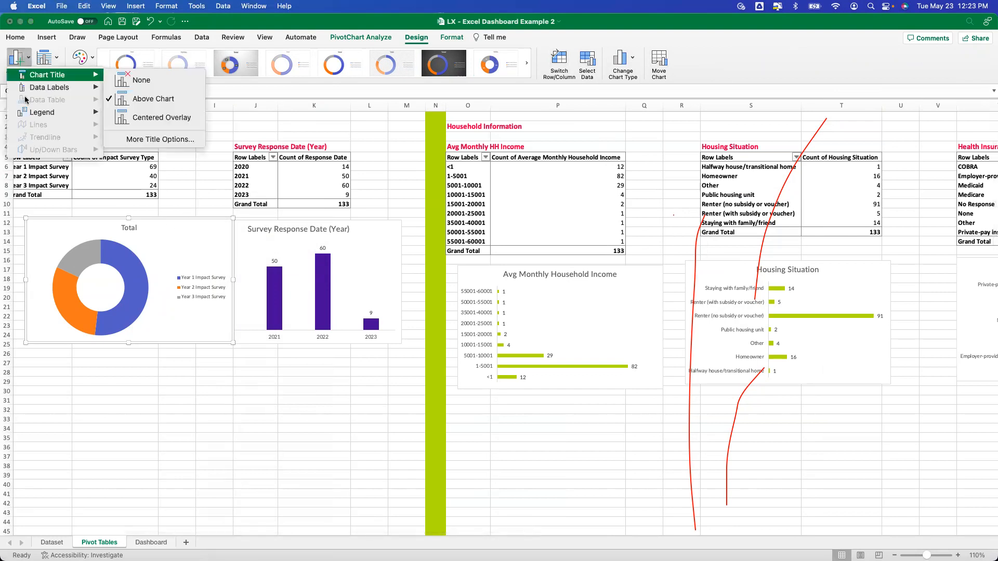
click(46, 57)
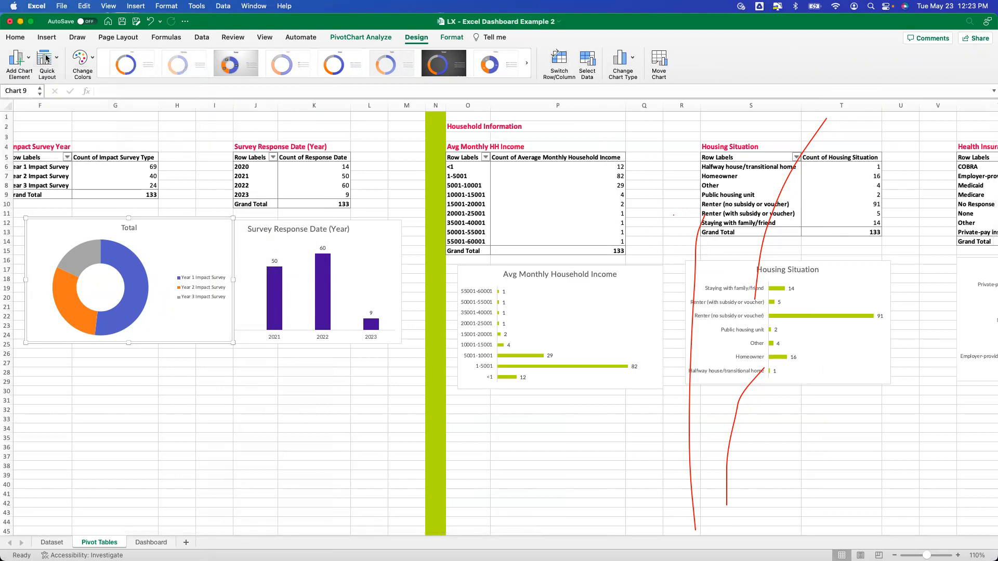
click(48, 62)
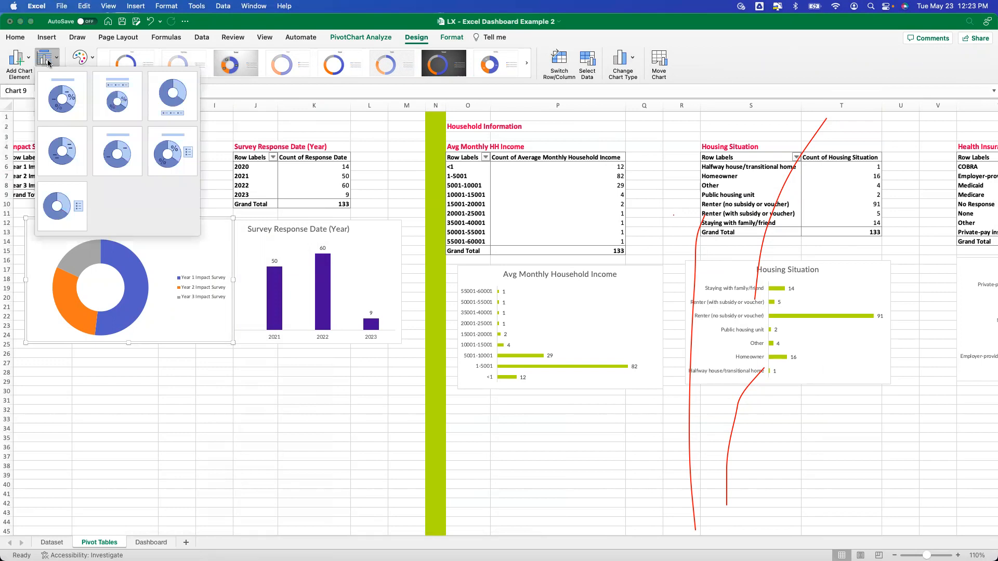
click(169, 154)
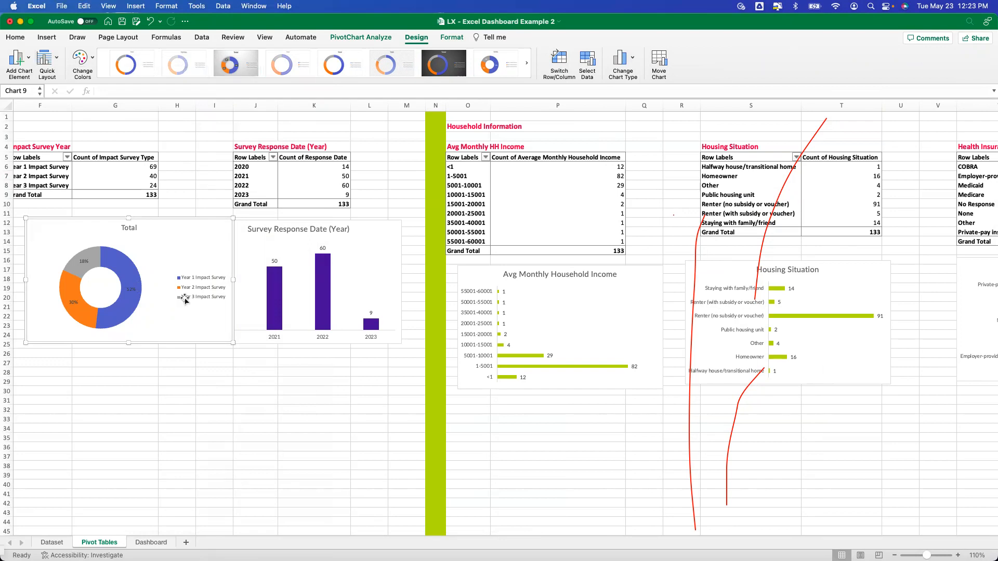
Step: Review the saved files in the Chart Templates folder and close it
click(416, 37)
click(622, 60)
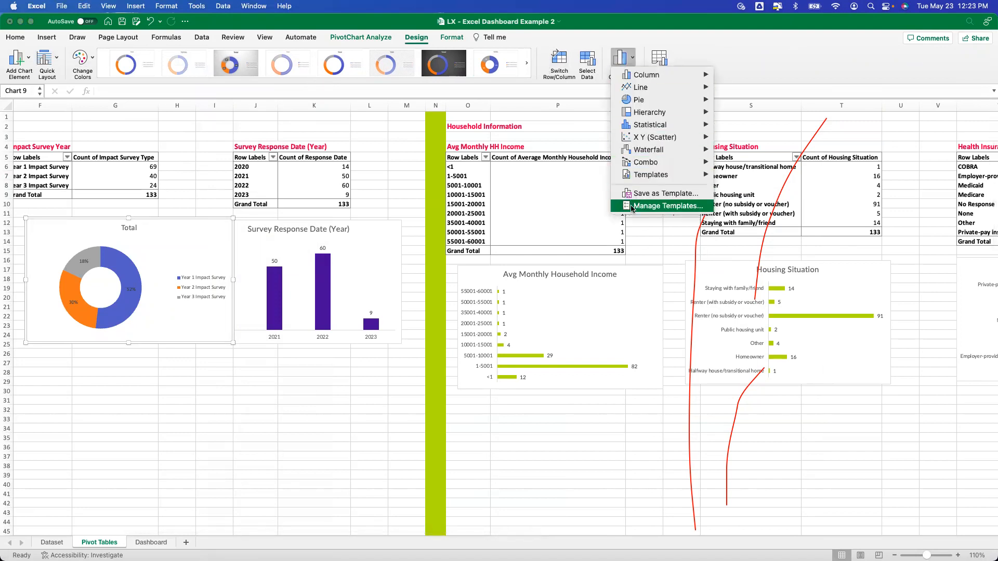
click(636, 206)
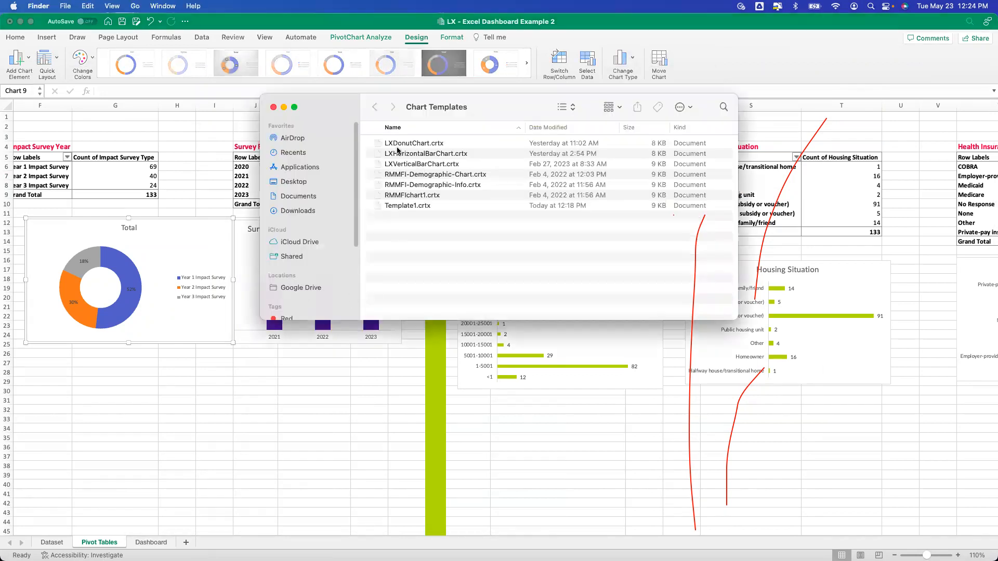
click(272, 107)
Step: Apply the Template1 chart template to the doughnut chart and title it "Impact Survey Year"
click(617, 63)
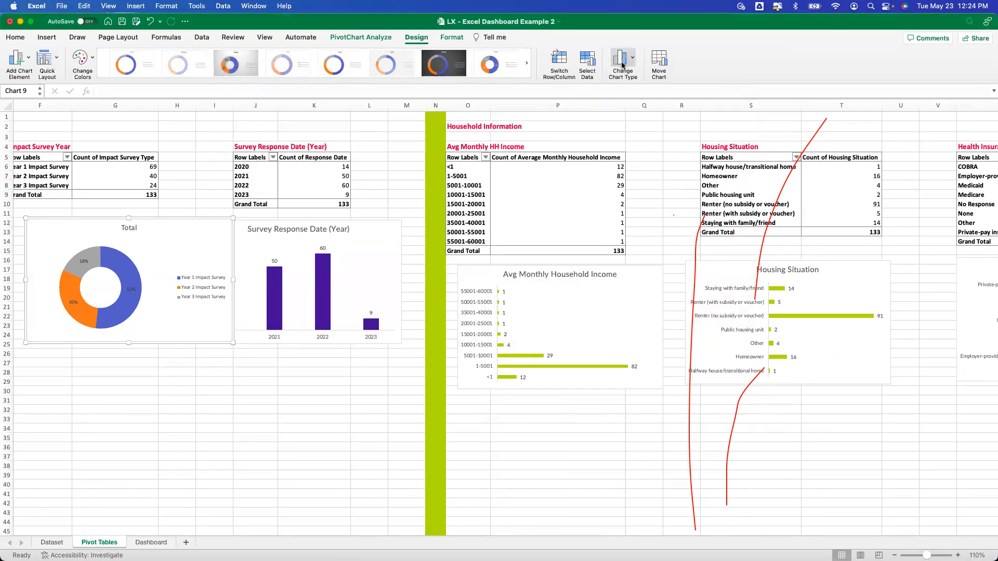
mouse_move(691, 181)
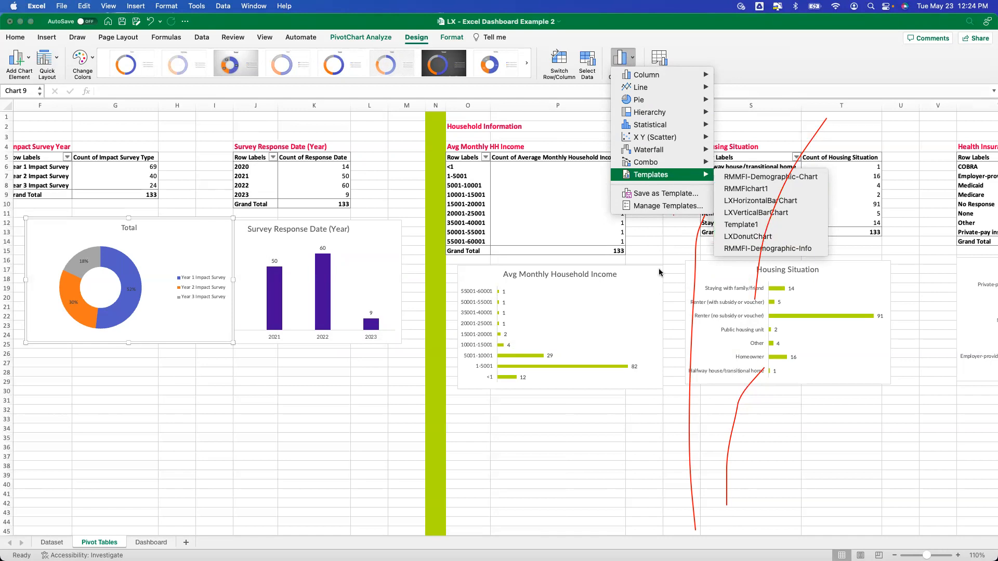
click(748, 225)
click(127, 229)
double_click(129, 228)
text(Impact Survey Year)
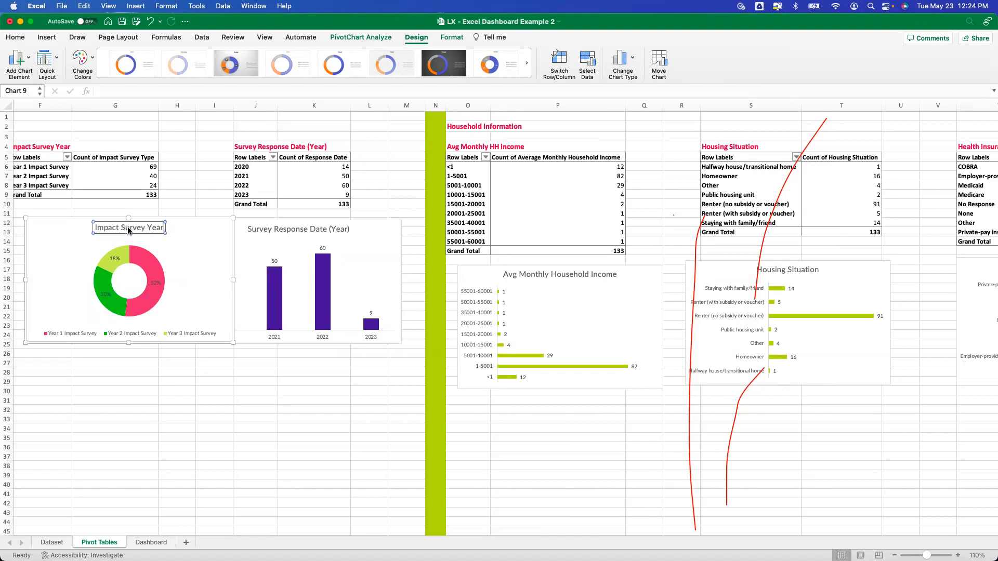
click(196, 444)
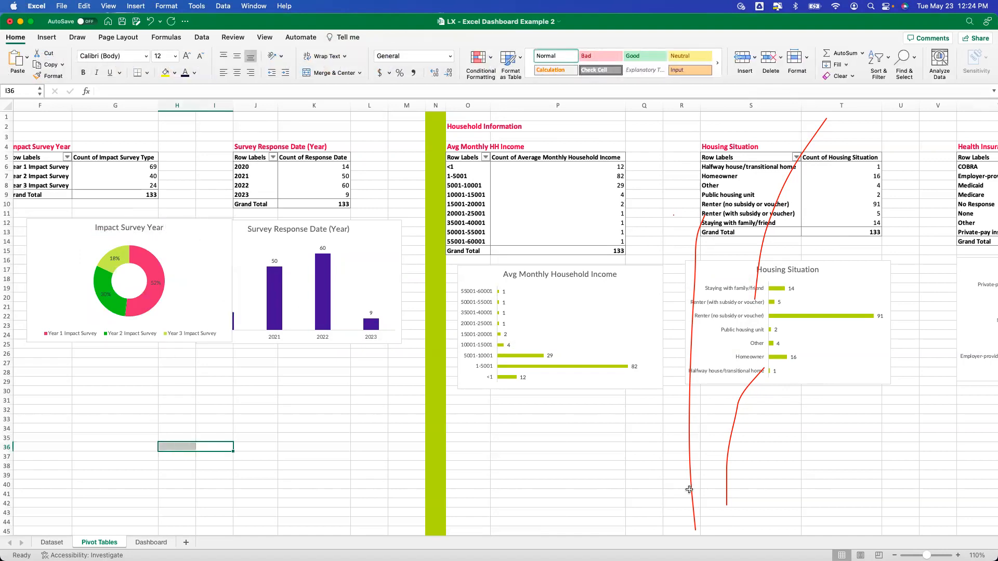
Step: Move the Impact Survey Year doughnut chart clear of the Survey Response Date chart, beneath its own pivot table
click(894, 555)
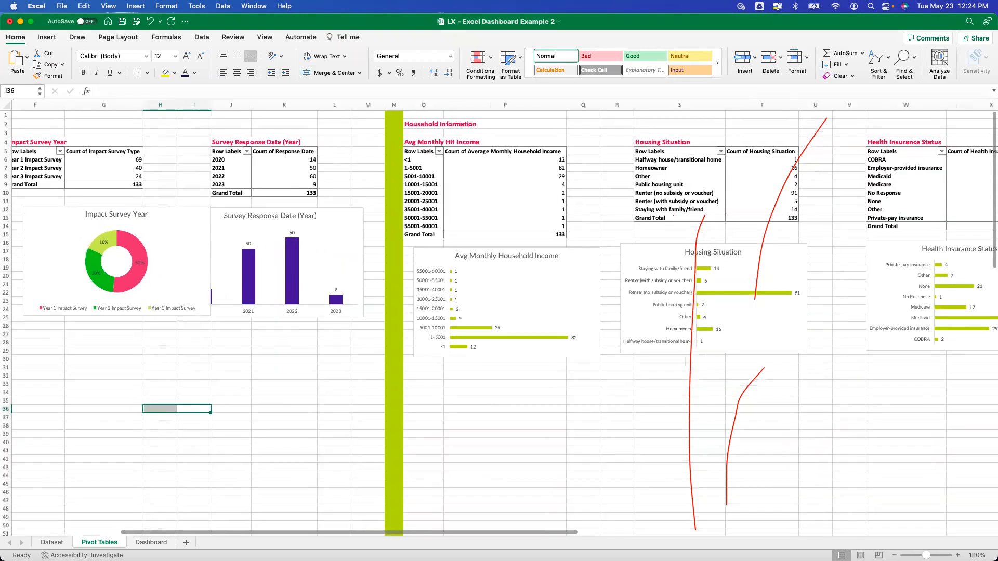
click(894, 556)
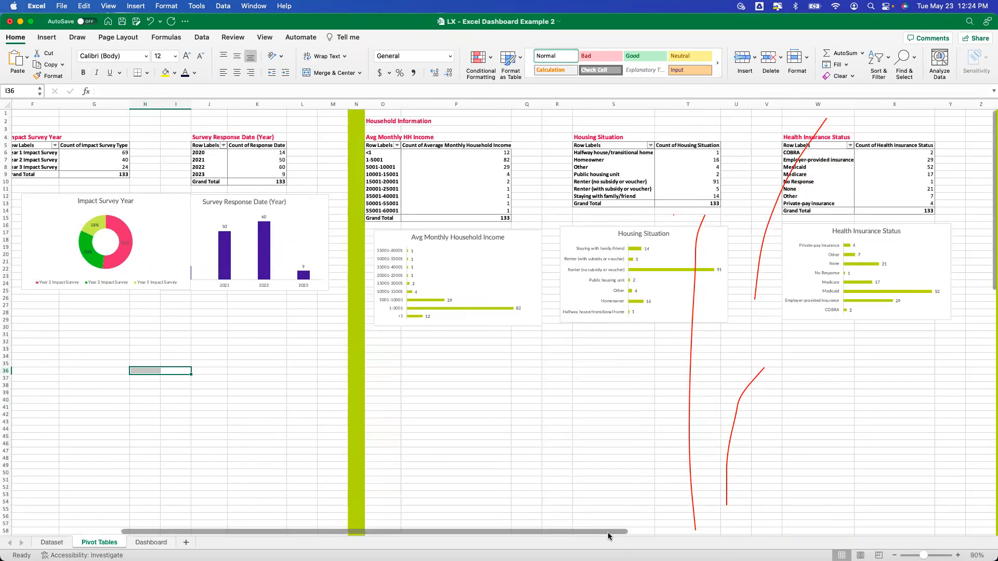
scroll(607, 533, right, 10)
scroll(861, 535, left, 15)
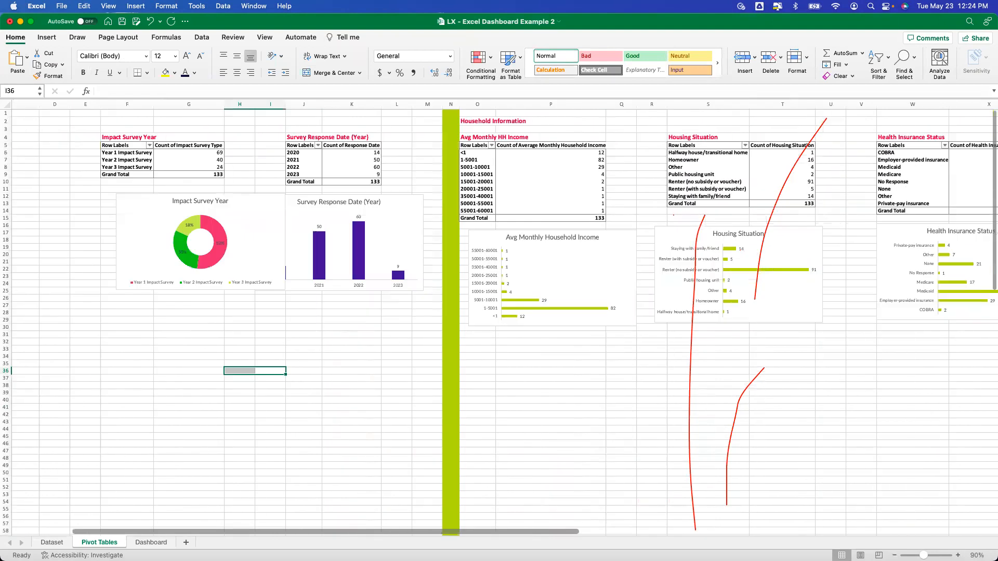
drag(292, 254, 240, 254)
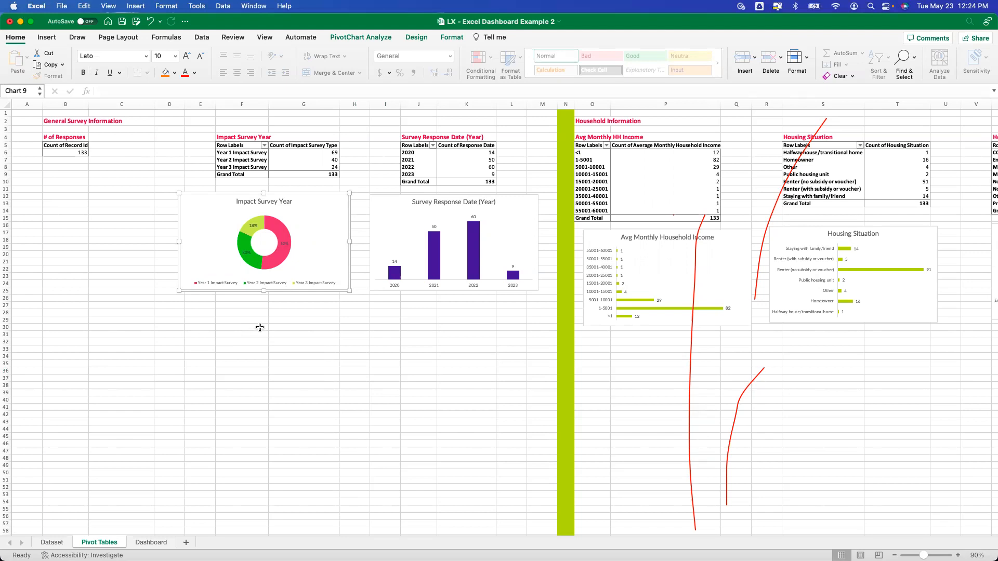
Step: Insert a Response Date timeline for the Impact Survey Year pivot table and place it below the doughnut chart
click(256, 158)
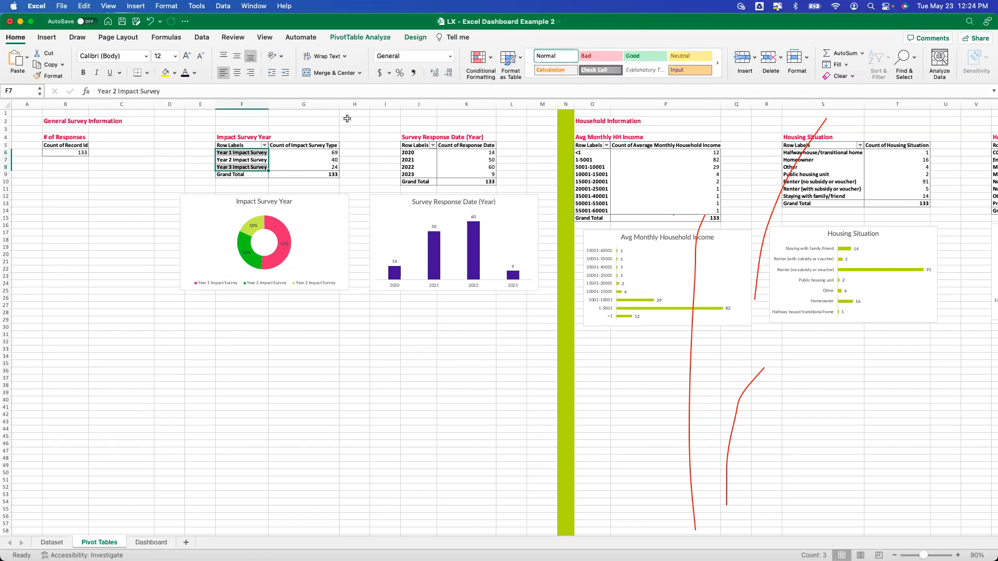
click(362, 39)
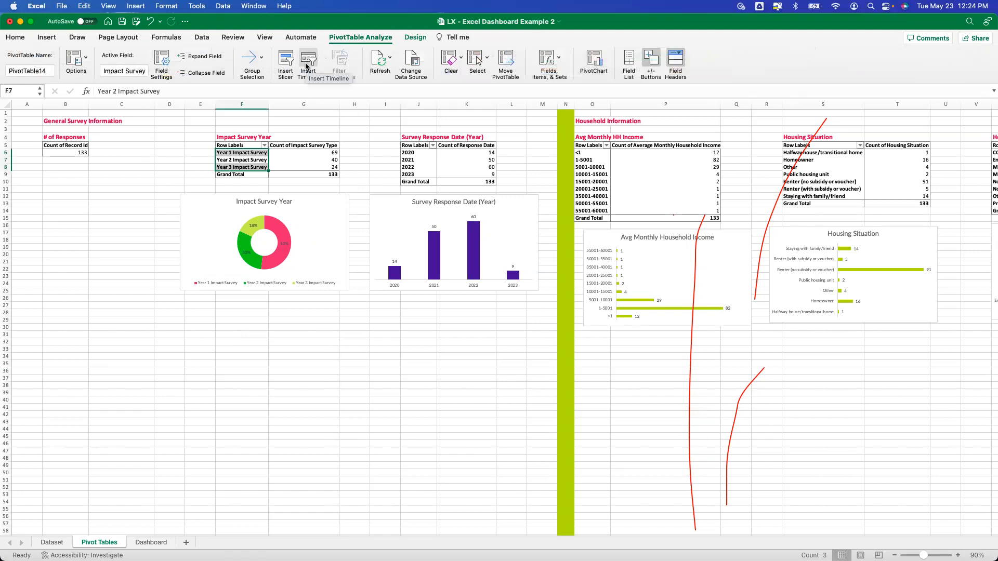
click(307, 66)
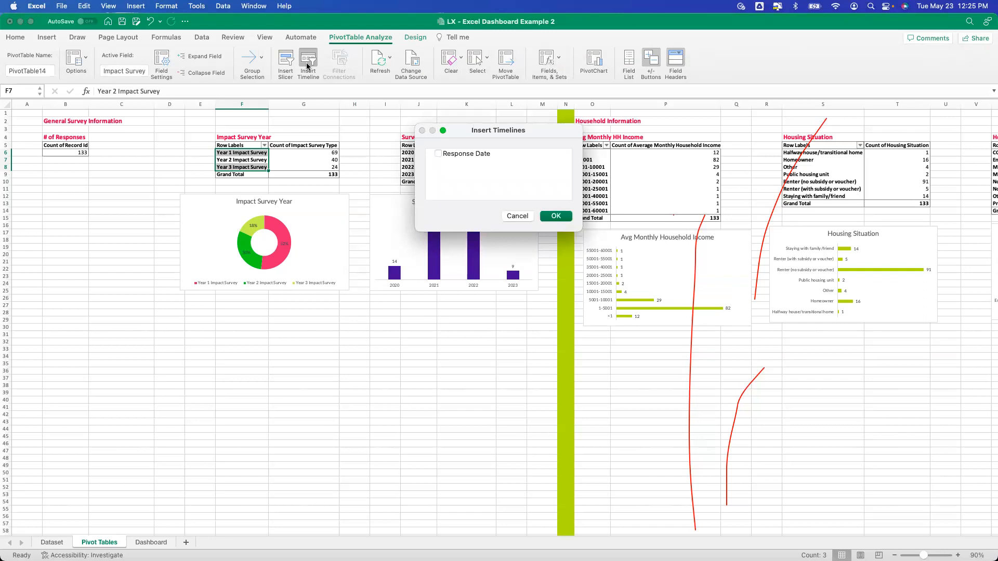
click(438, 154)
click(543, 216)
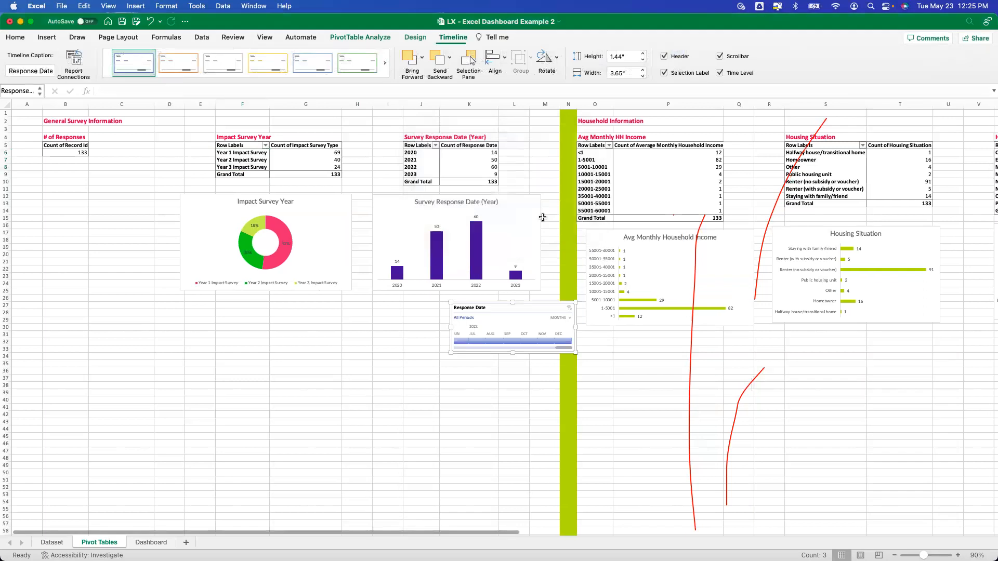
drag(549, 308, 287, 300)
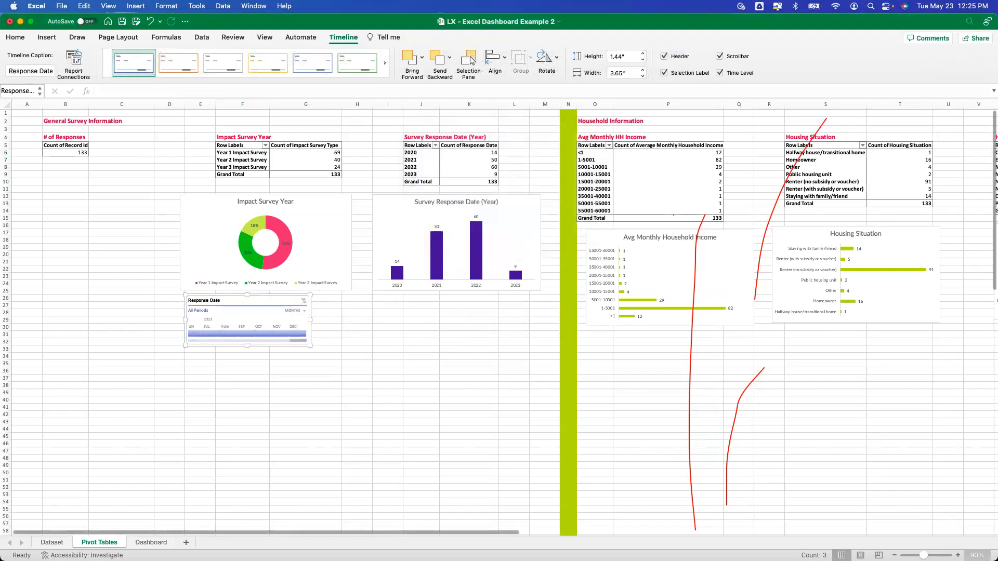
Step: Set the Response Date timeline's time level to Years
click(957, 555)
click(957, 555)
click(958, 556)
click(472, 447)
click(388, 385)
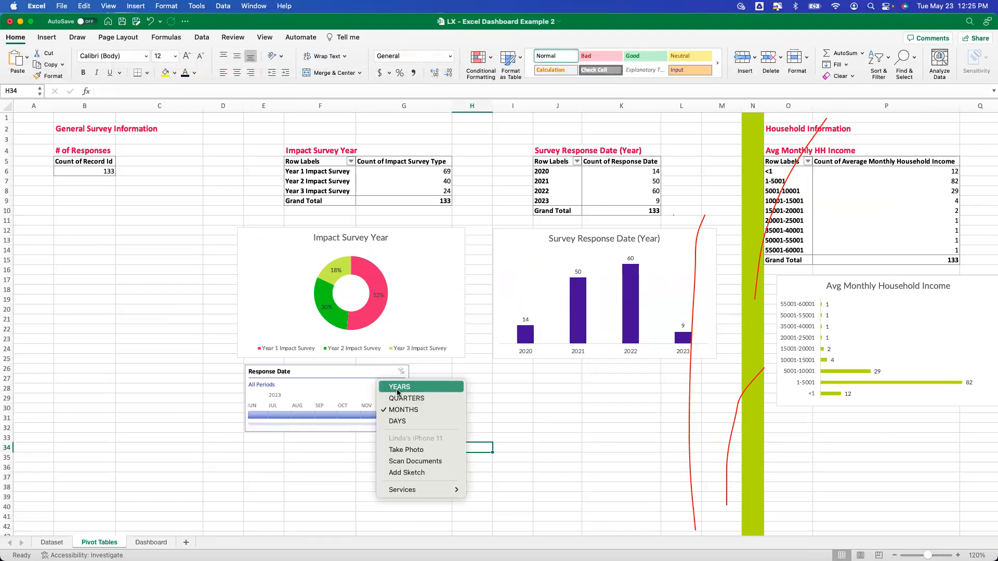
click(359, 390)
click(385, 387)
click(399, 389)
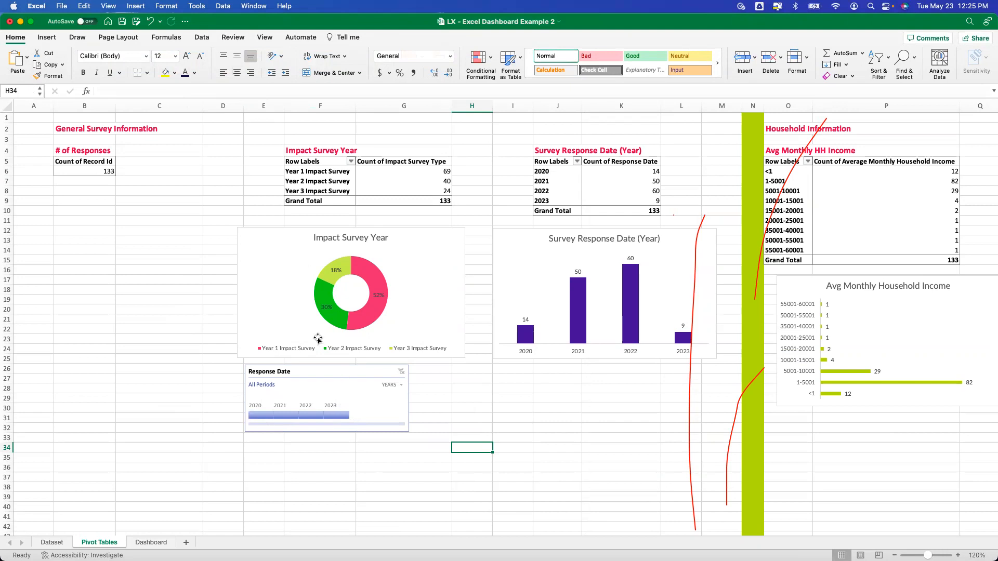
Step: Insert slicers for Impact Survey Type and Gender Identity from the Impact Survey Year pivot table
click(322, 181)
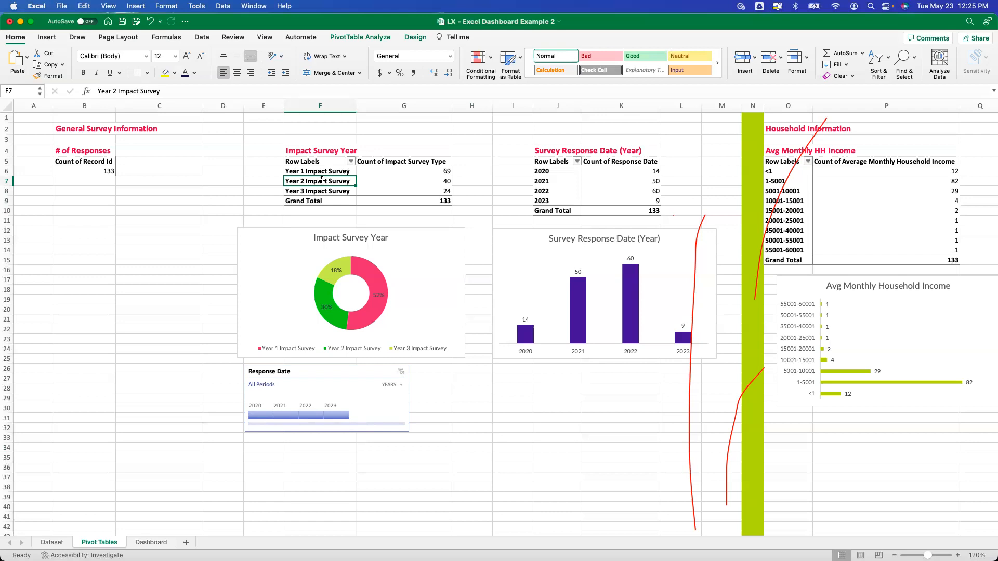
click(360, 38)
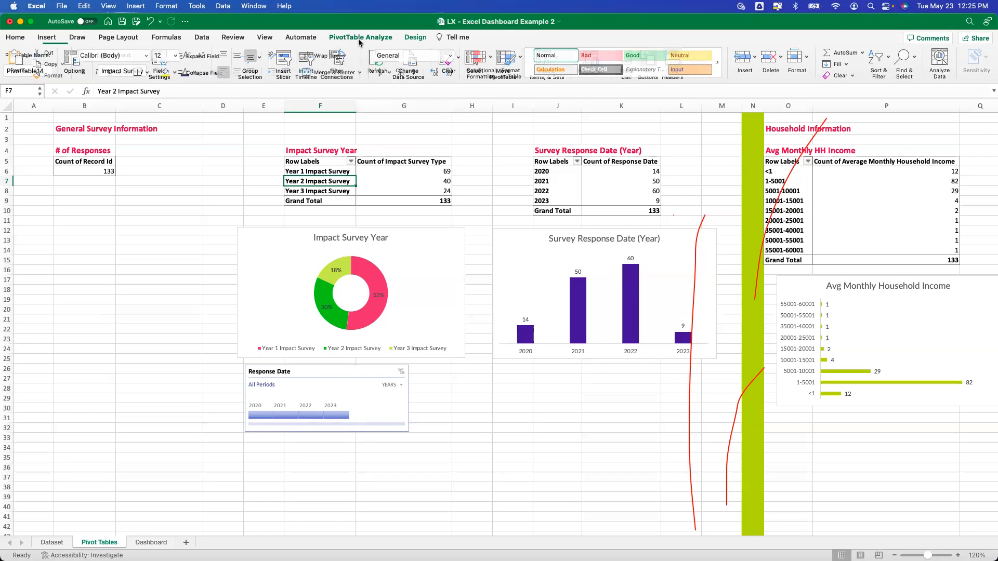
click(295, 61)
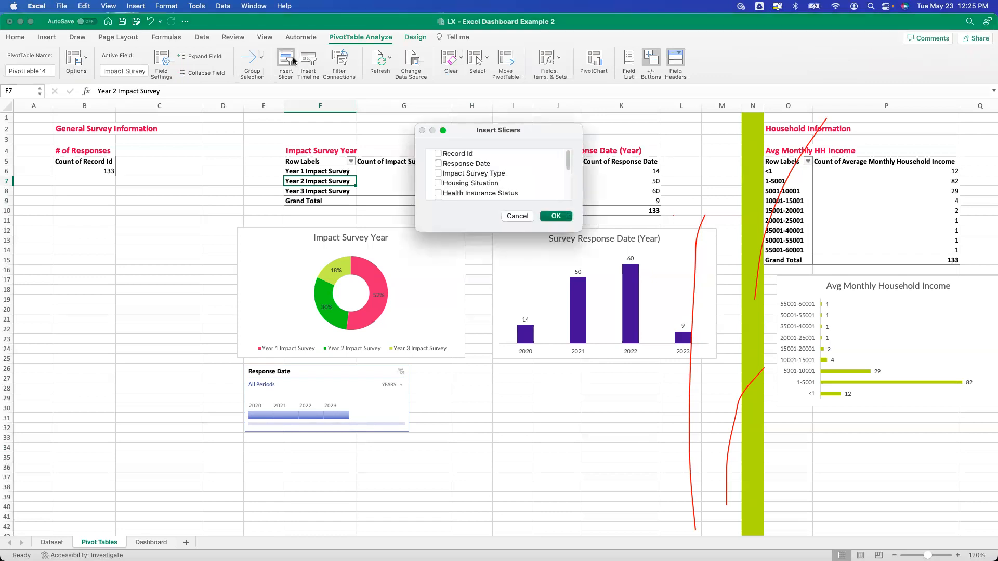
drag(491, 231, 482, 353)
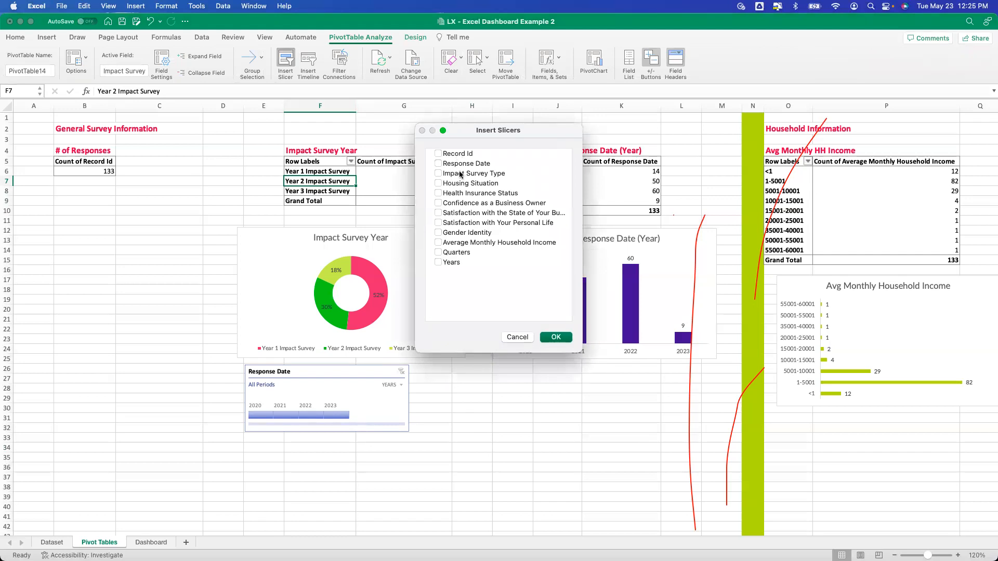
click(438, 233)
click(438, 173)
click(555, 338)
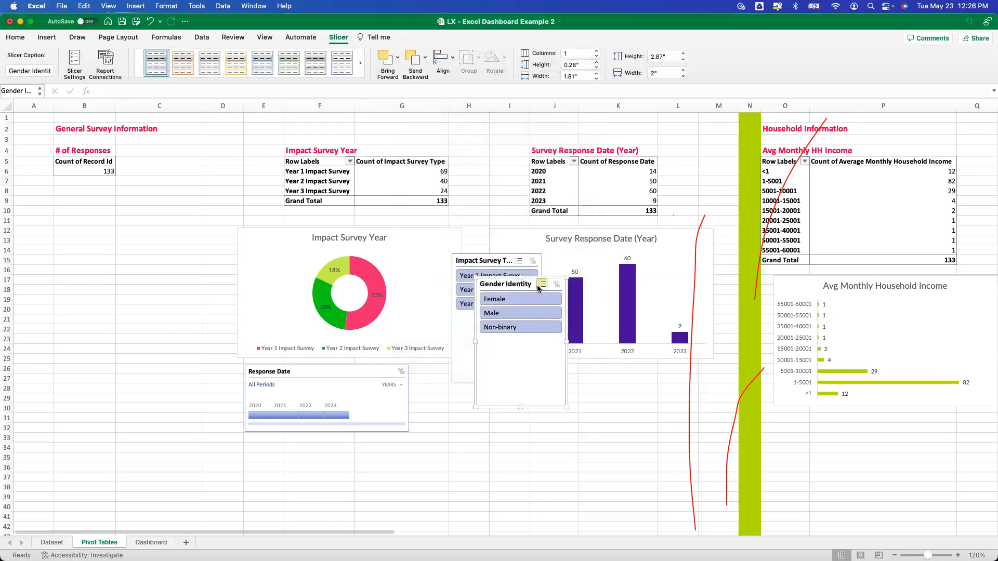
Step: Arrange the Gender Identity and Impact Survey Type slicers side by side below the charts, next to the timeline
drag(495, 286, 465, 380)
drag(499, 261, 566, 381)
click(385, 458)
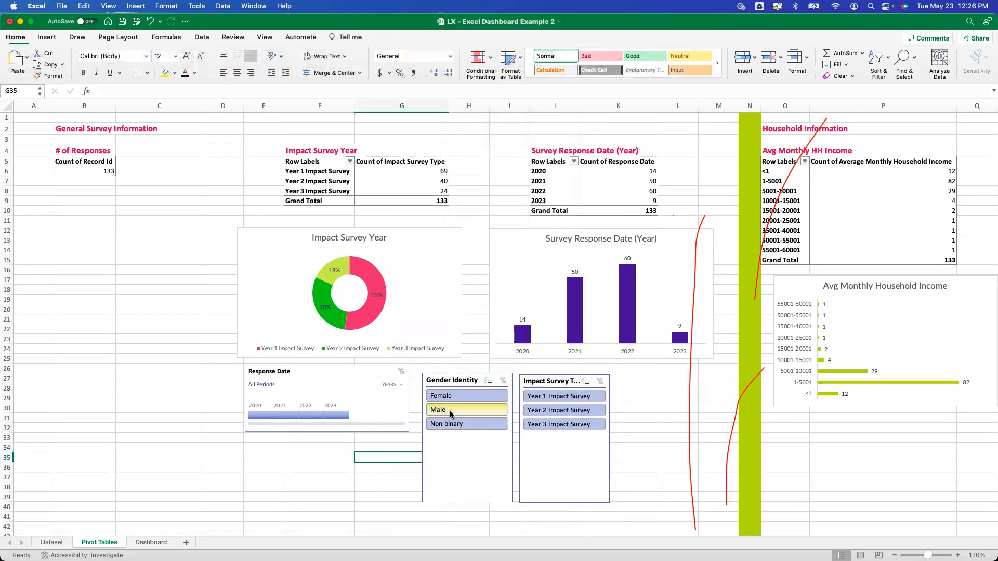
Step: Try the Gender Identity slicer's Female, Male and Non-binary filters on the impact survey pivot table, ending on Female
click(454, 397)
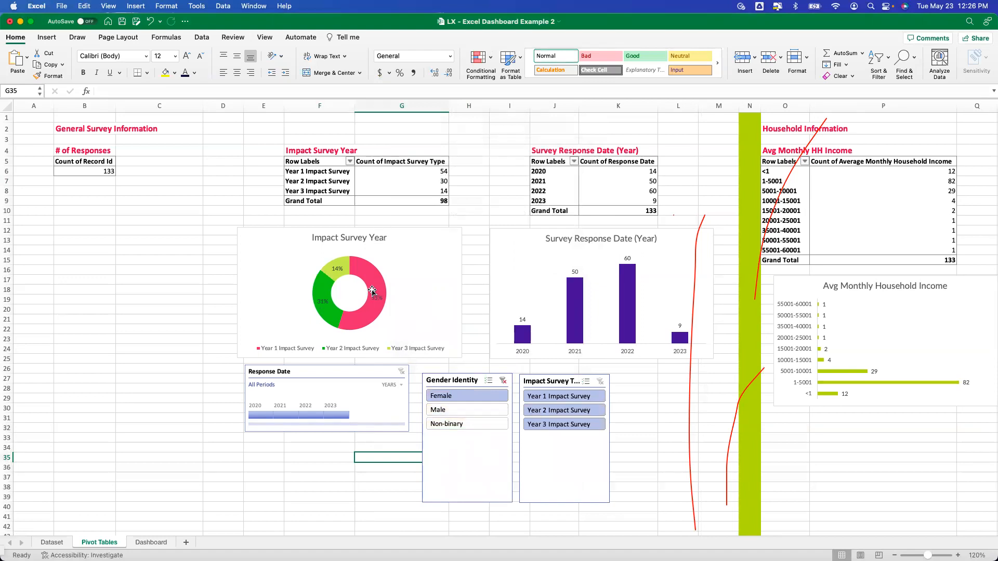
mouse_move(377, 287)
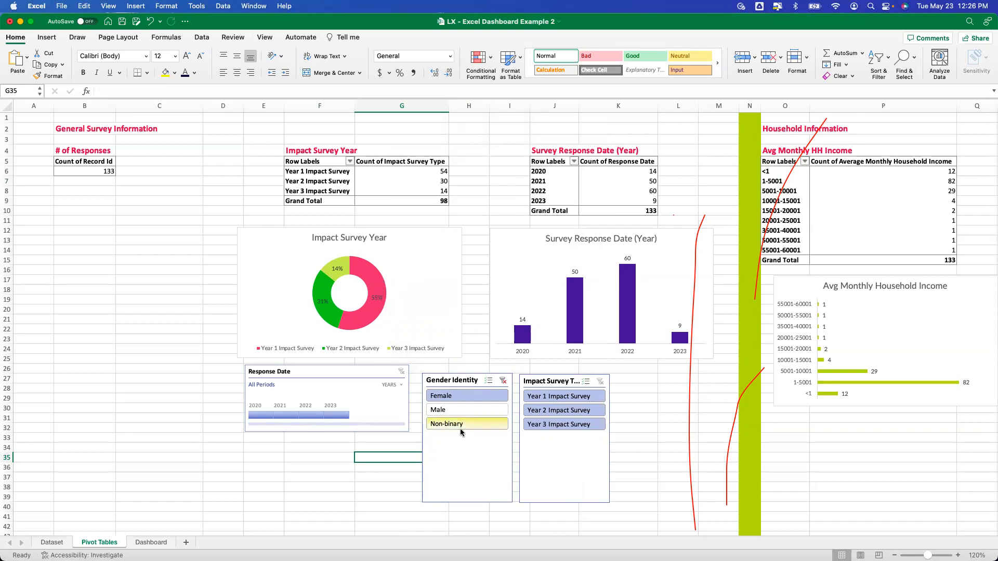
click(460, 413)
click(461, 424)
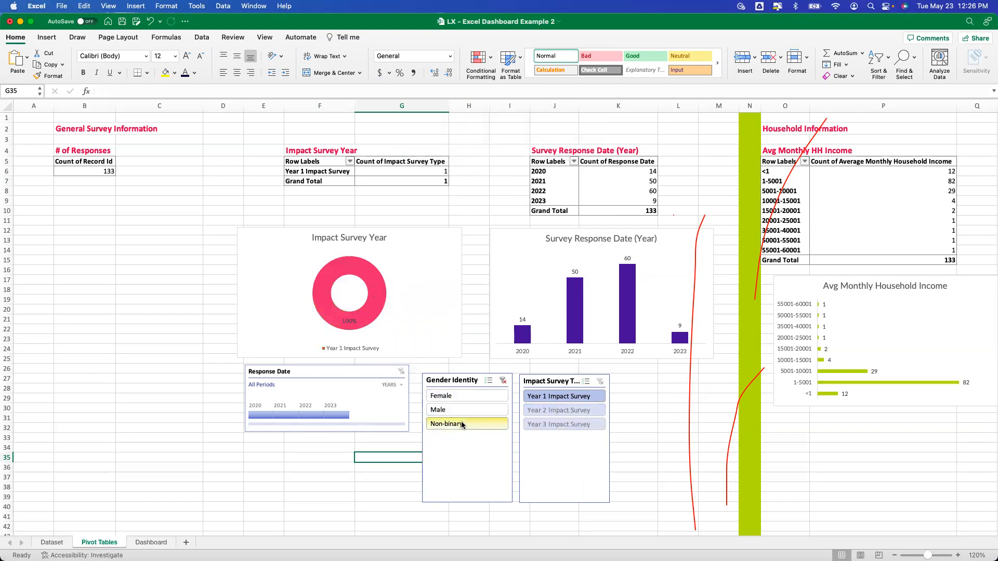
click(468, 410)
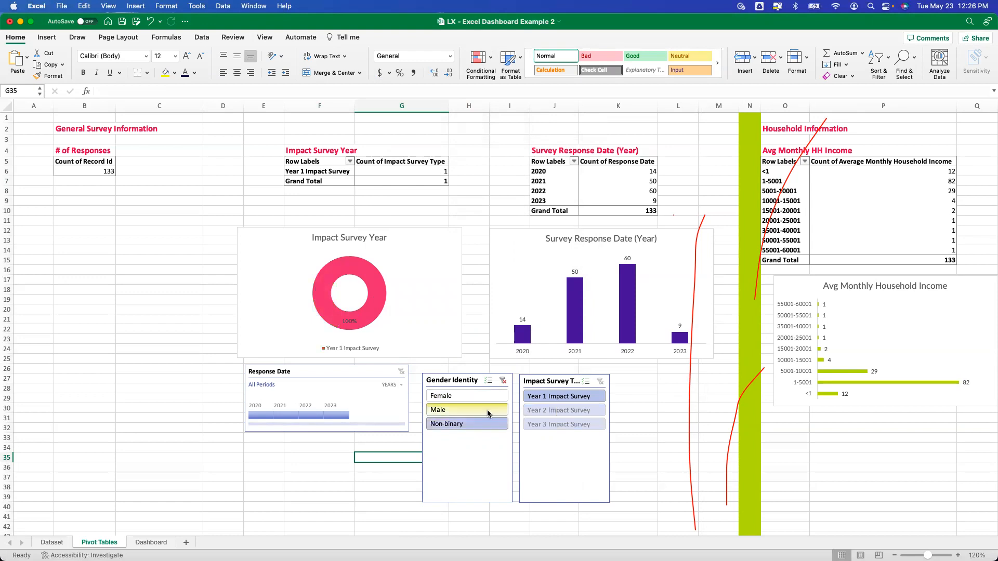
click(470, 395)
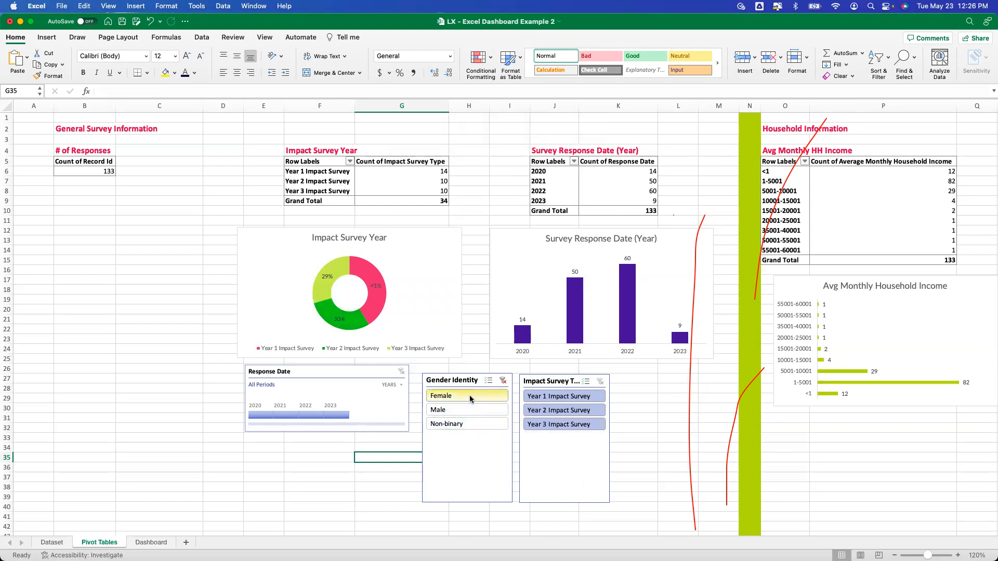
click(318, 173)
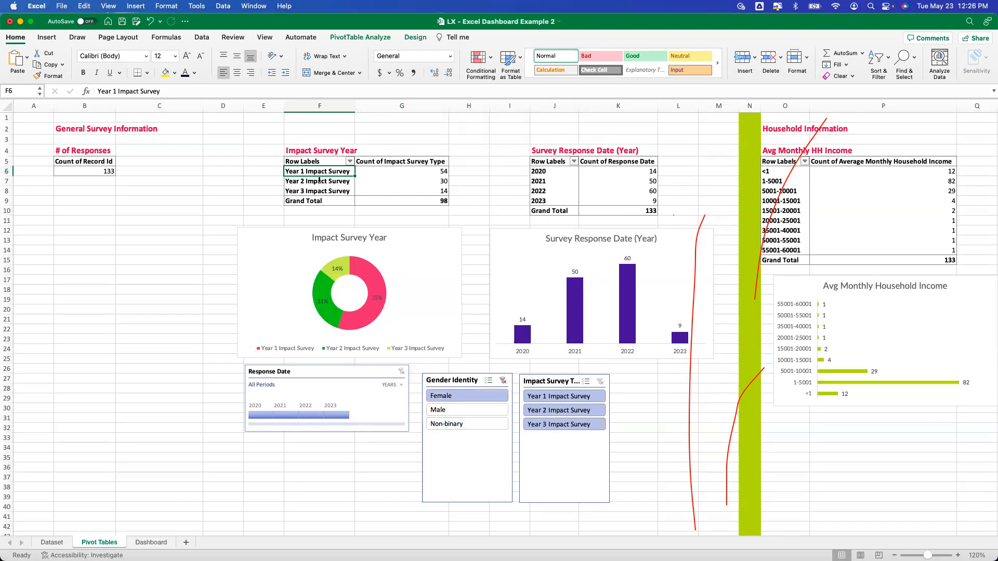
mouse_move(373, 304)
Step: Connect the Gender Identity slicer to all the pivot tables, PivotTable13 through PivotTable21
click(466, 459)
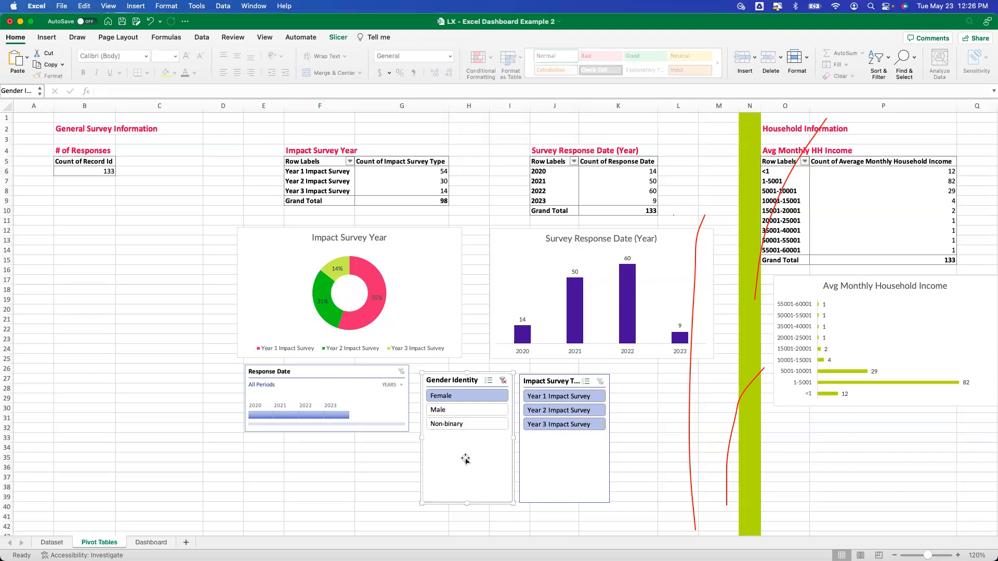
right_click(465, 460)
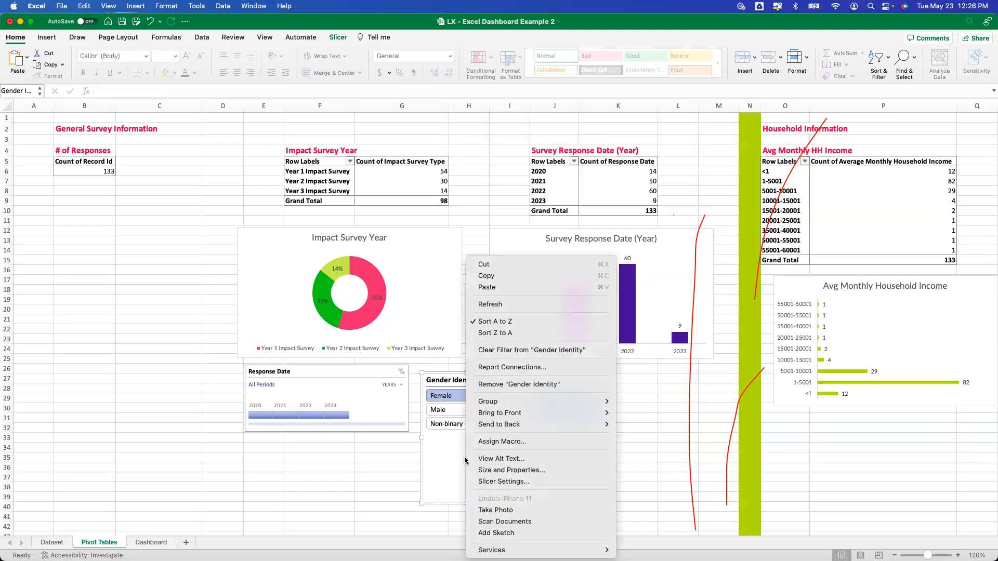
click(493, 367)
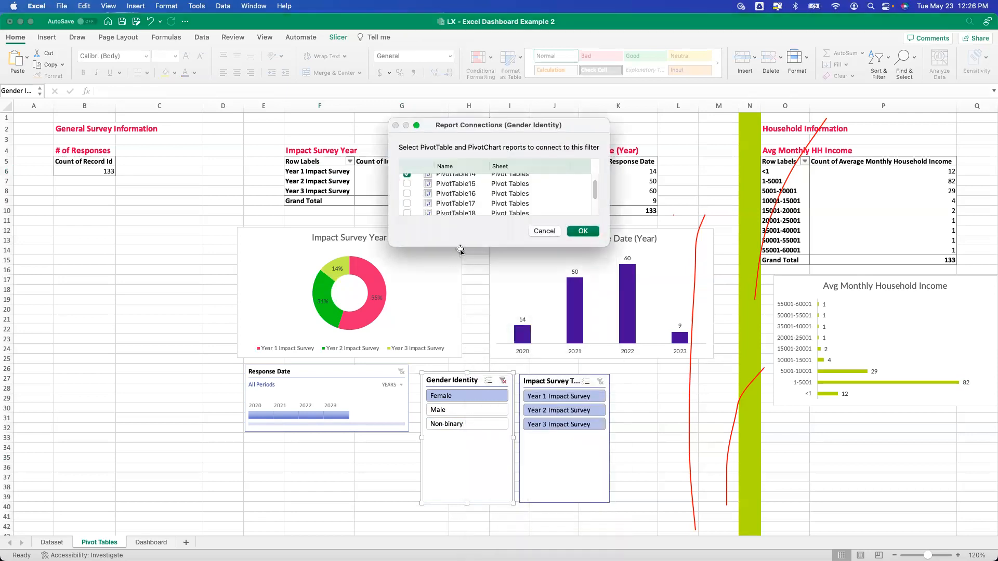
drag(461, 250, 461, 359)
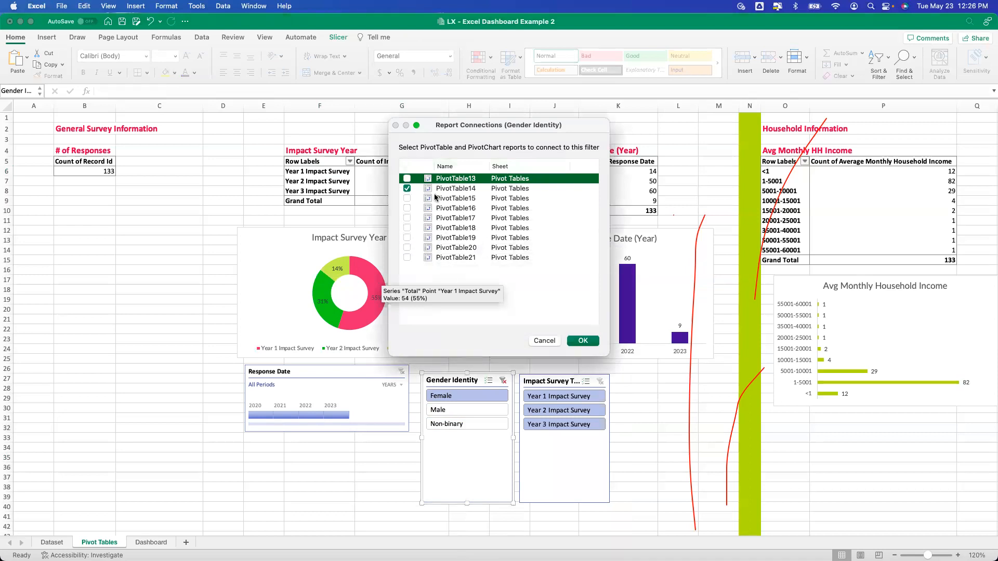
click(407, 178)
click(407, 198)
click(407, 208)
click(407, 218)
click(407, 228)
click(407, 238)
click(407, 248)
click(407, 258)
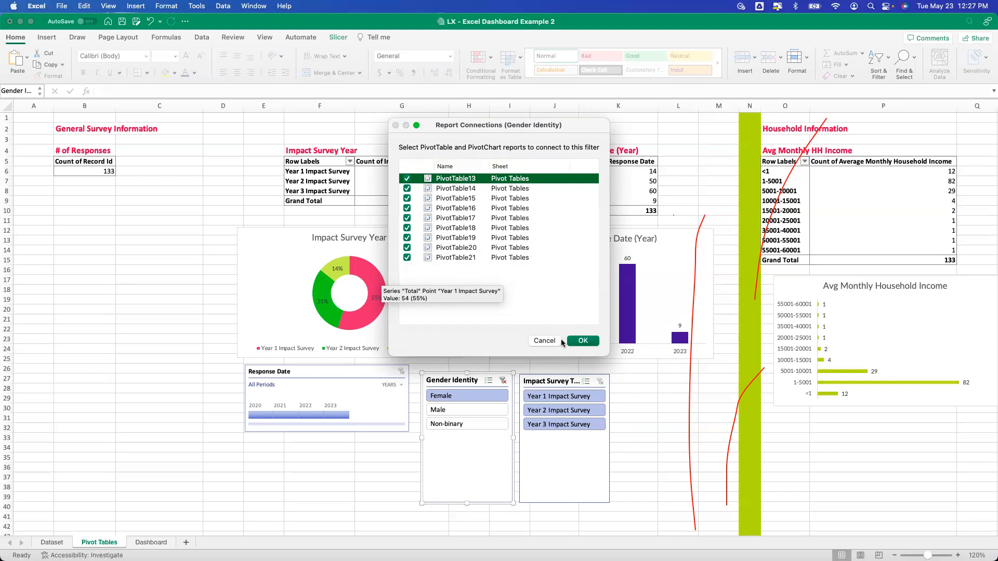
click(583, 341)
Step: Connect the Impact Survey Type slicer to every pivot table from PivotTable13 to PivotTable21
right_click(543, 454)
key(Up)
key(Up)
key(Up)
key(Up)
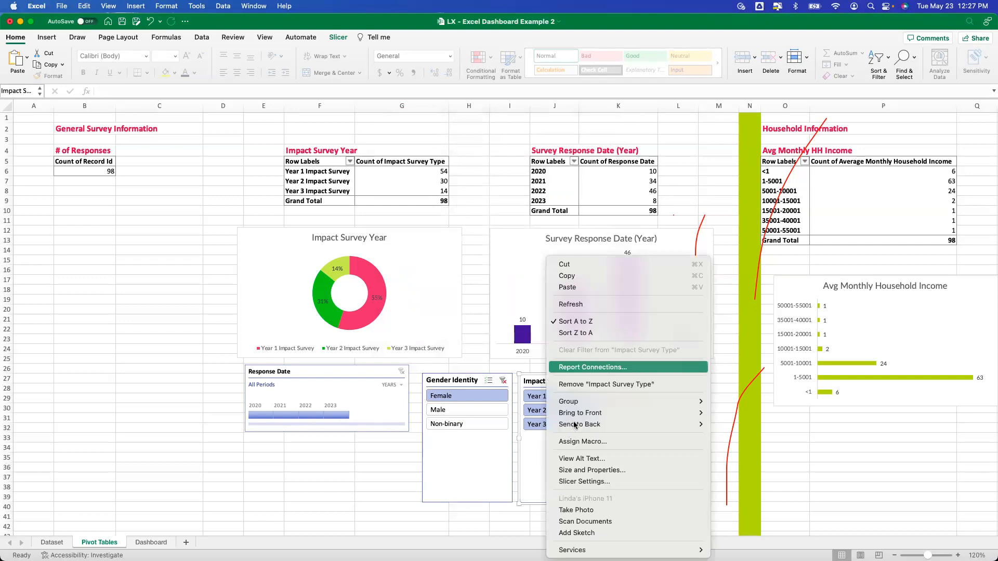
click(578, 368)
drag(489, 248, 490, 344)
click(407, 178)
click(408, 198)
click(407, 208)
click(408, 217)
click(408, 227)
click(407, 238)
click(408, 247)
click(407, 257)
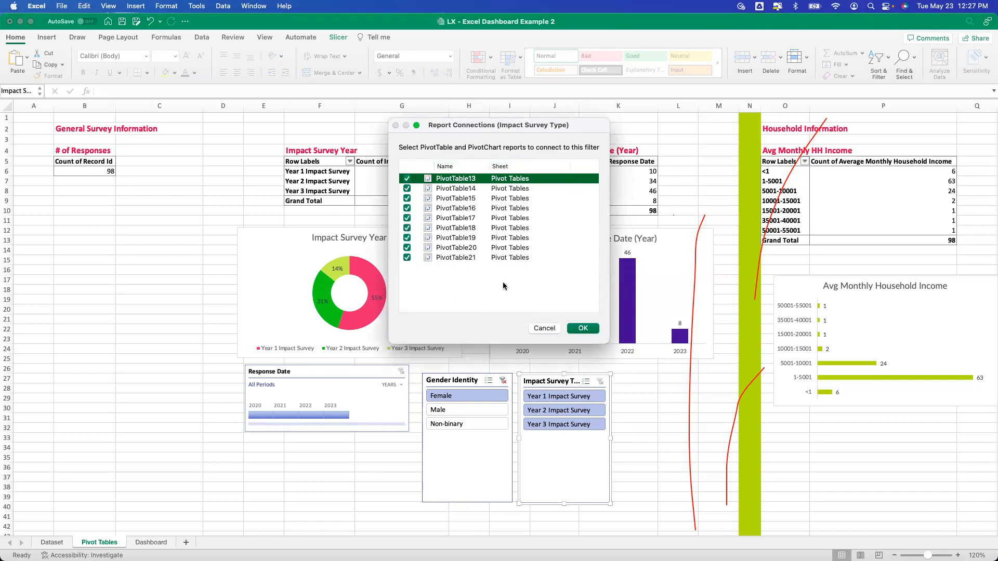
click(581, 329)
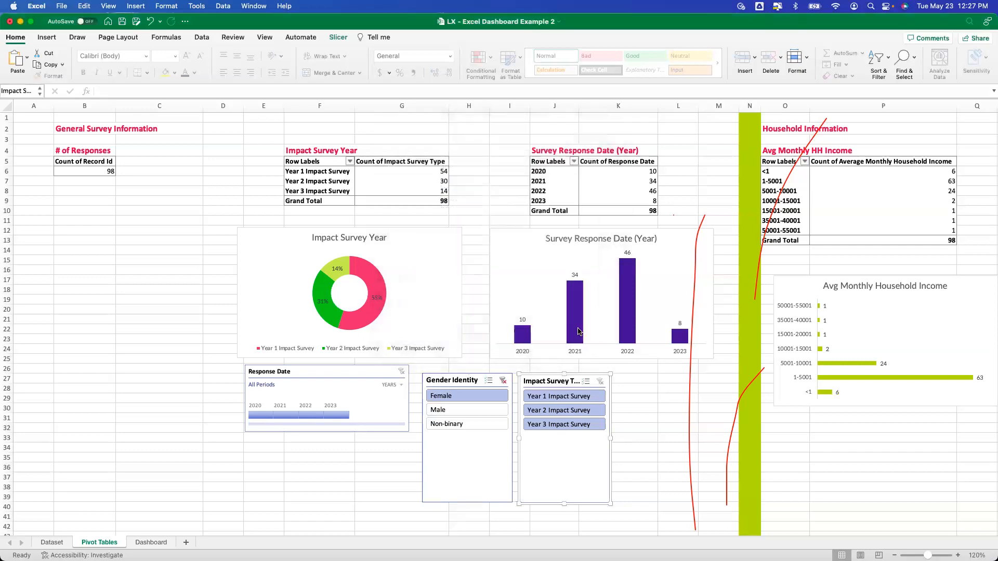
Step: Set the Response Date timeline's report connections to include PivotTable13 through PivotTable21
right_click(351, 383)
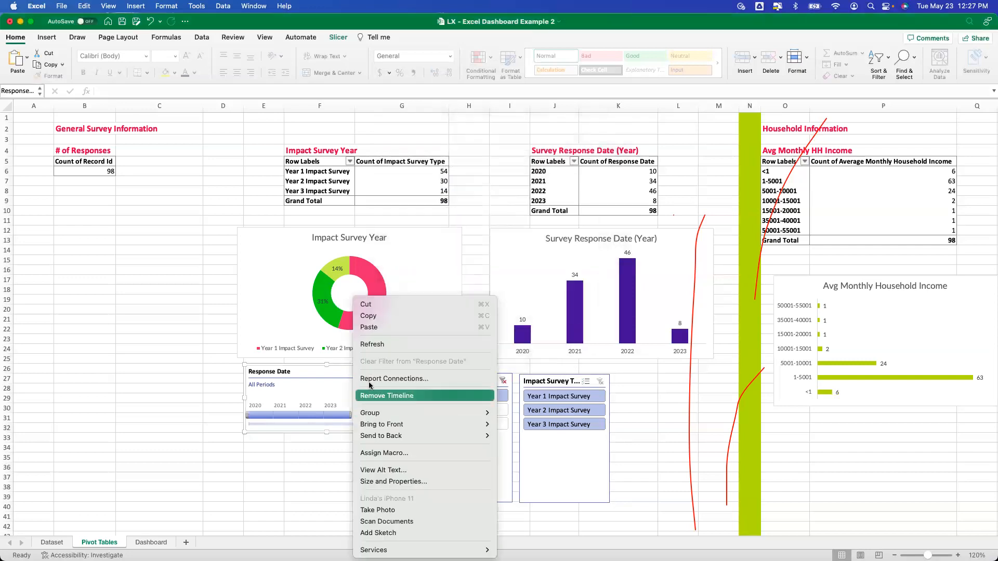
click(370, 382)
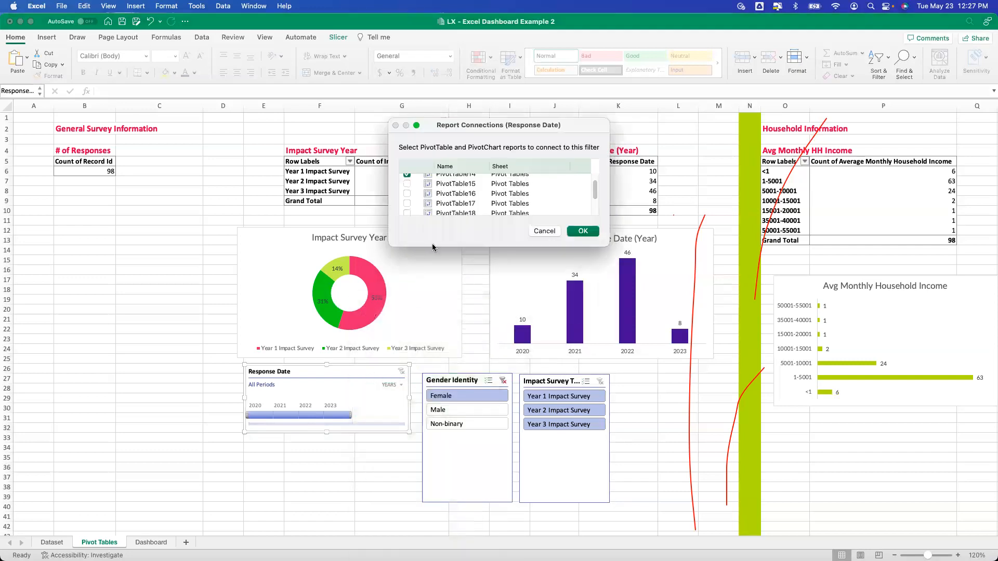
click(407, 257)
click(407, 248)
click(406, 238)
click(407, 228)
click(407, 218)
click(406, 208)
click(407, 198)
click(406, 178)
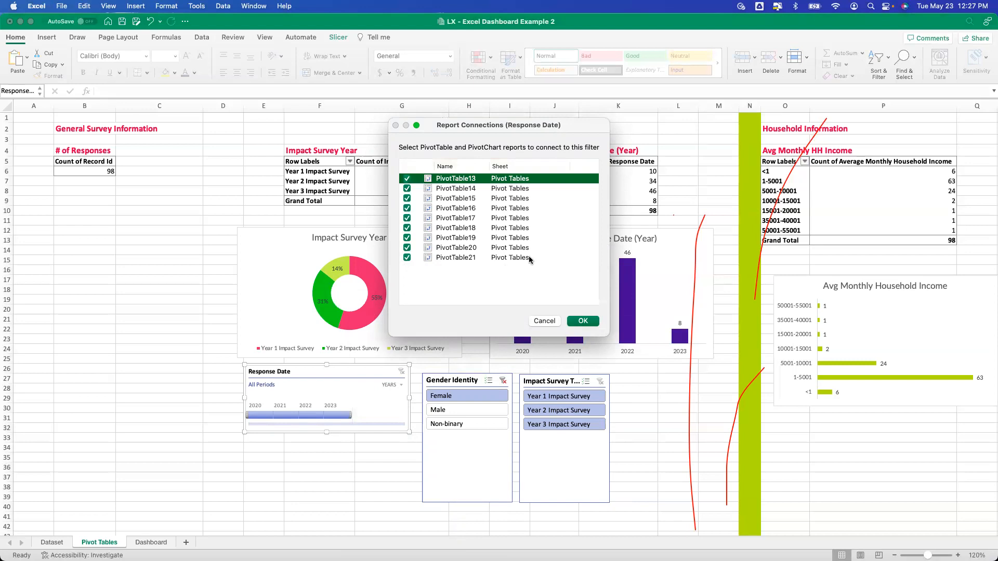
click(578, 320)
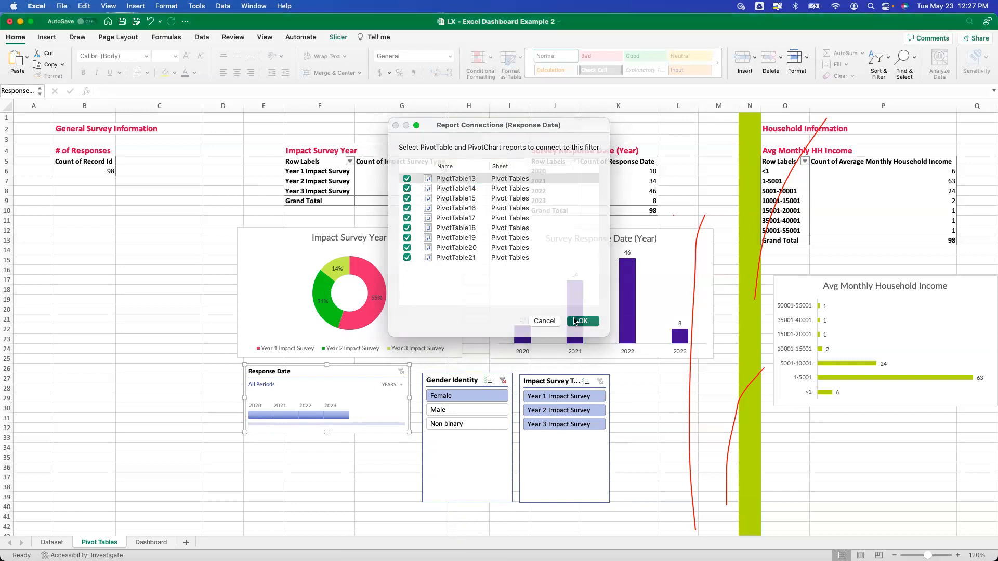
Step: Try several Gender Identity and Impact Survey Type filter combinations, ending on Female with Year 3 Impact Survey
click(477, 410)
click(555, 411)
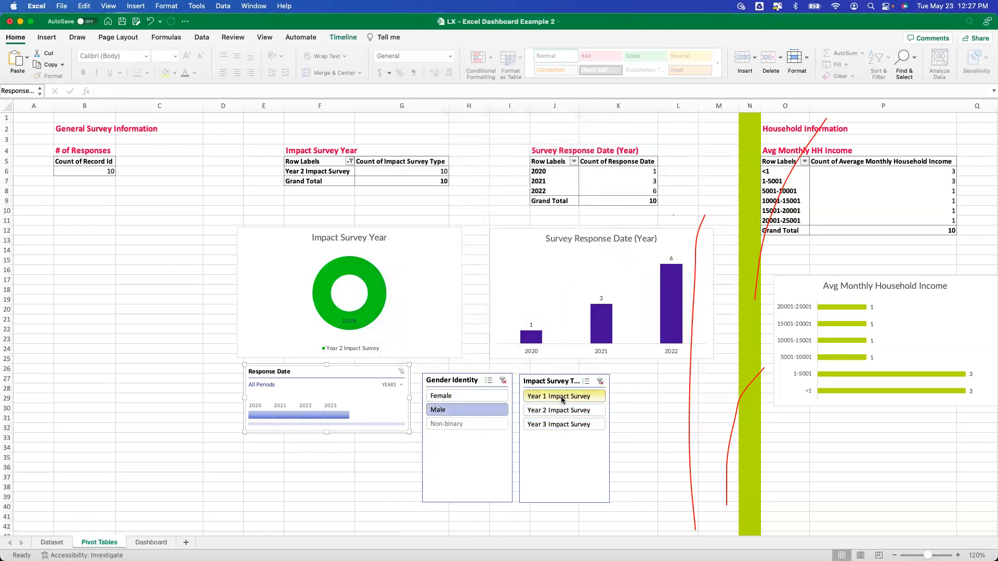
click(560, 397)
click(563, 424)
click(452, 424)
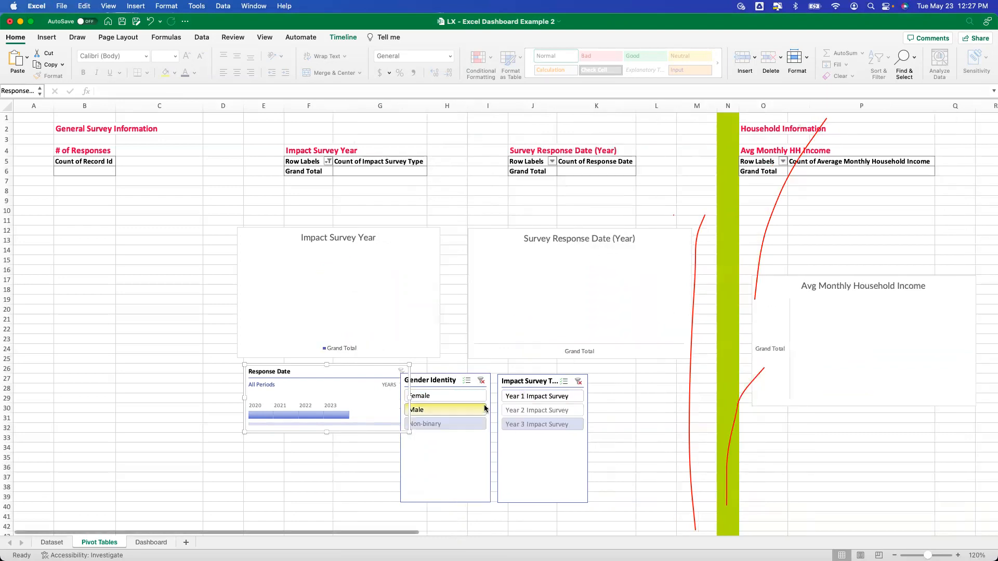
click(460, 396)
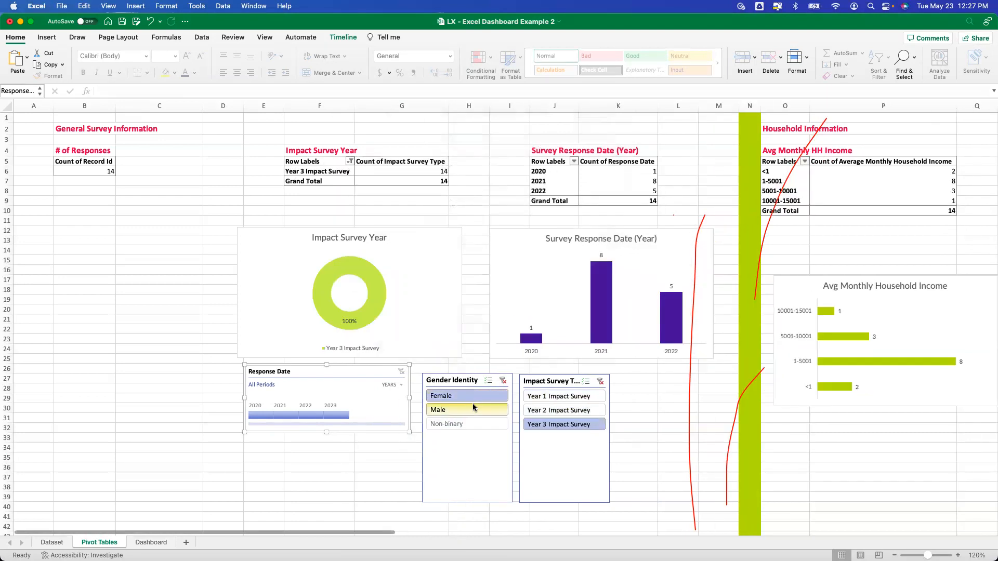
Step: Clear the filters on both the Gender Identity and Impact Survey Type slicers
click(503, 381)
click(600, 382)
click(394, 458)
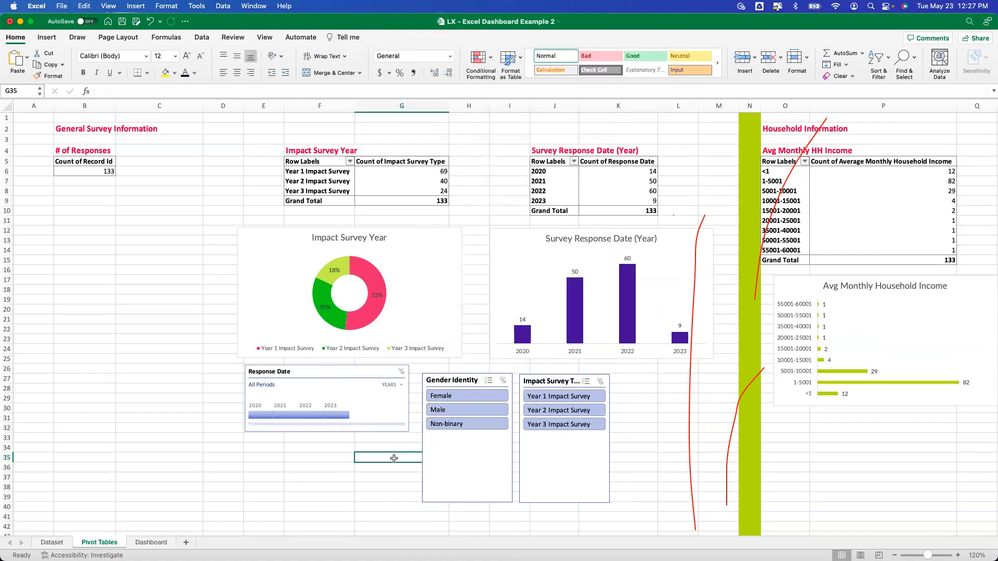
Step: Cut the general survey, household income and housing charts together with the timeline and both slicers from the Pivot Tables sheet
click(451, 234)
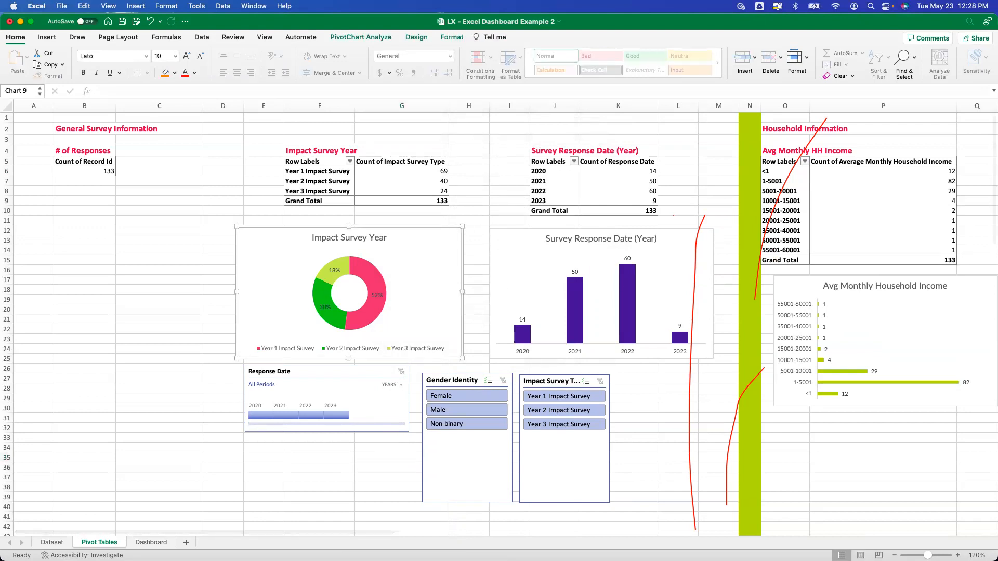
click(894, 556)
click(895, 556)
click(894, 556)
shift+click(527, 225)
click(800, 235)
click(448, 385)
shift+click(353, 377)
shift+click(259, 300)
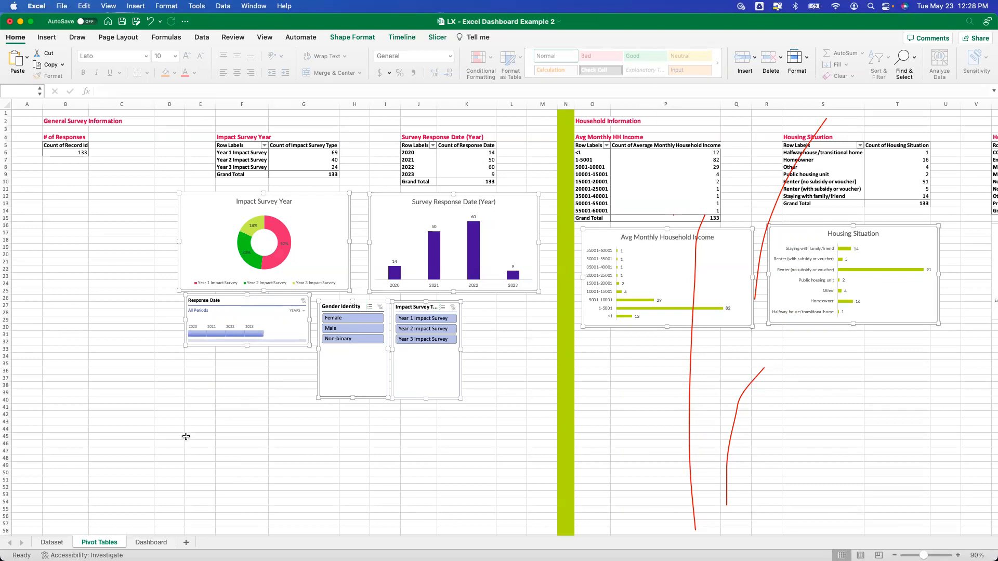
key(cmd+x)
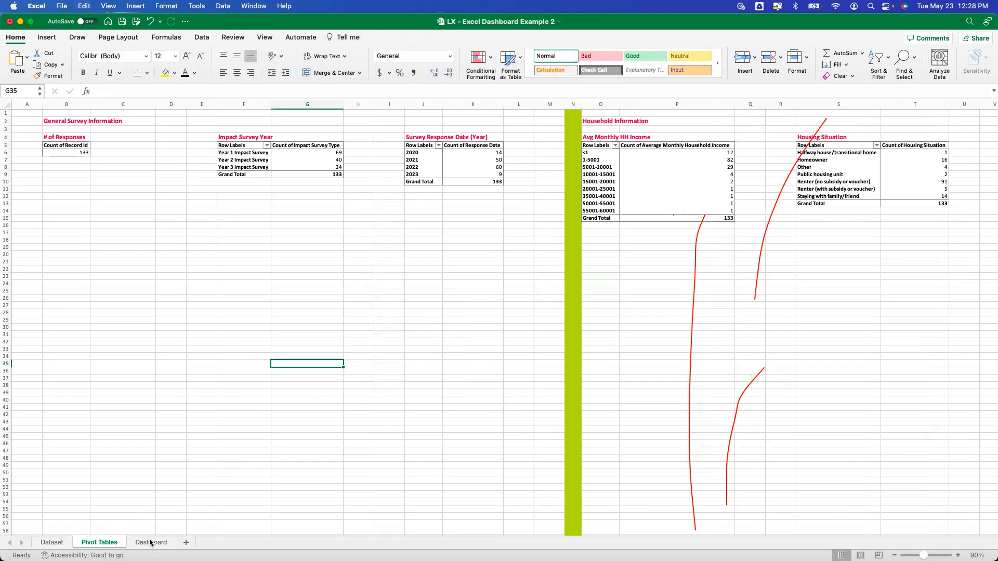
Step: Paste the cut charts, timeline and slicers below the General Survey Information heading on the Dashboard sheet
click(151, 543)
scroll(133, 256, up, 5)
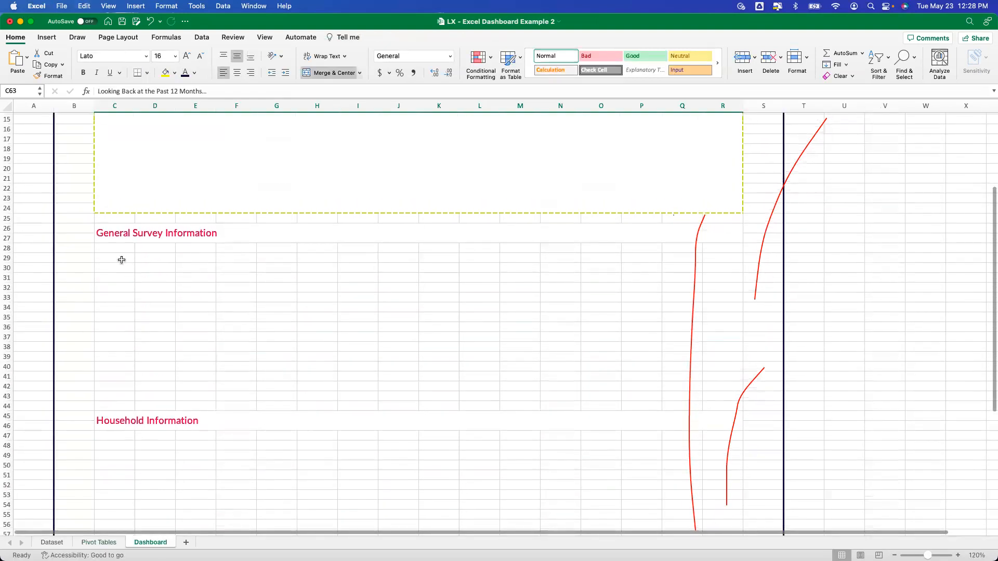
click(132, 263)
key(super+v)
click(635, 266)
Step: Place the timeline and both slicers side by side in the Select filter(s) box, widening the Impact Survey Type slicer to fit its title
click(159, 398)
drag(159, 398, 181, 148)
scroll(269, 260, up, 3)
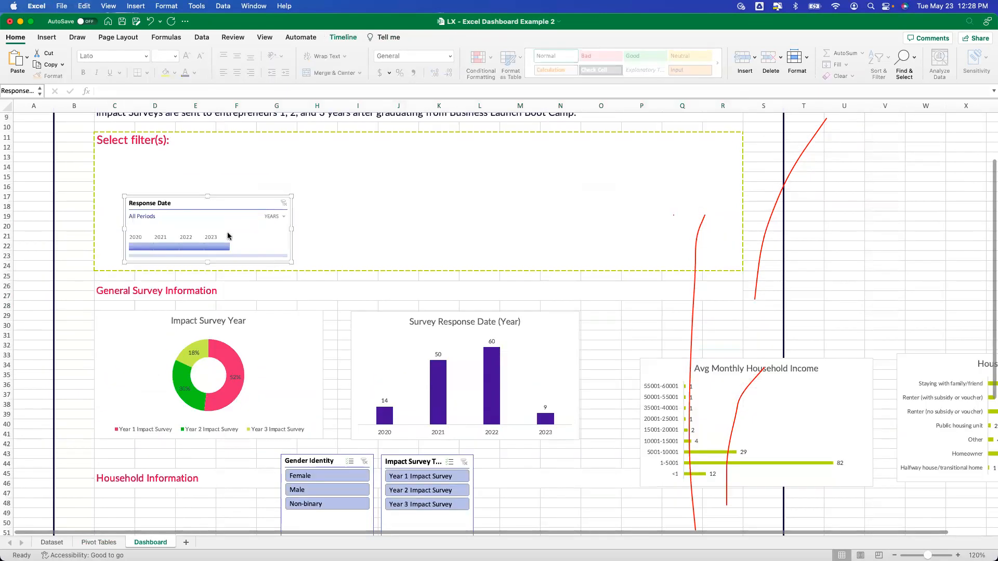
drag(217, 191, 201, 162)
drag(323, 463, 329, 146)
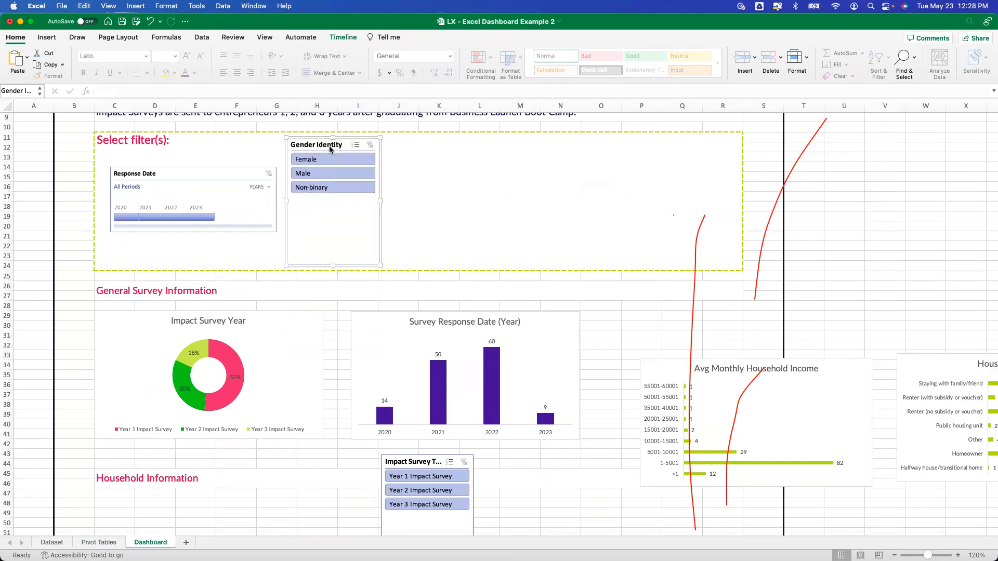
drag(424, 485, 435, 222)
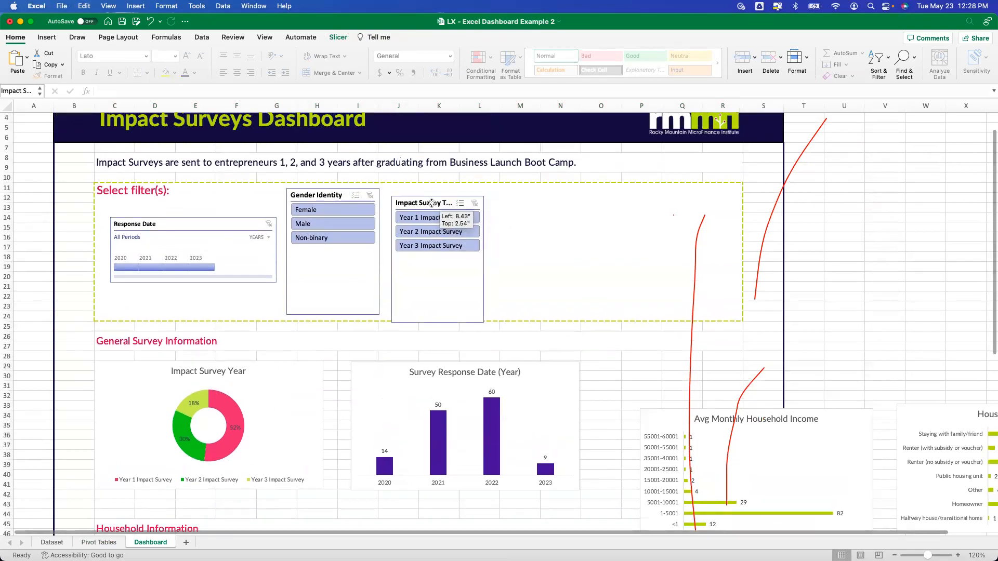
drag(487, 256, 496, 256)
drag(441, 298, 439, 292)
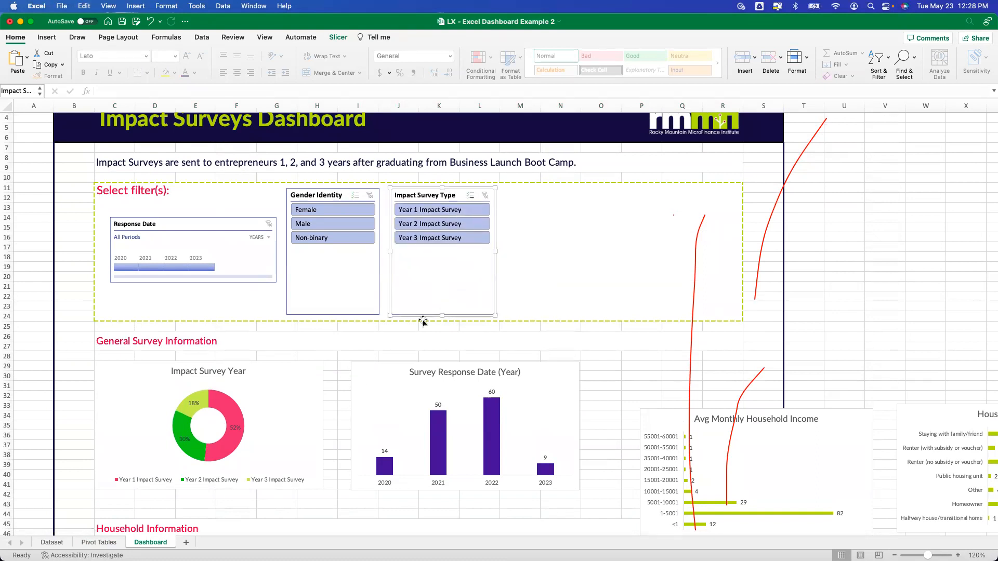
Step: Shift the Survey Response Date and Impact Survey Year charts right, side by side under General Survey Information
scroll(374, 343, down, 3)
drag(383, 315, 544, 315)
drag(298, 318, 472, 309)
Step: Move the Avg Monthly Household Income and Housing Situation charts under the Household Information heading
scroll(541, 352, down, 5)
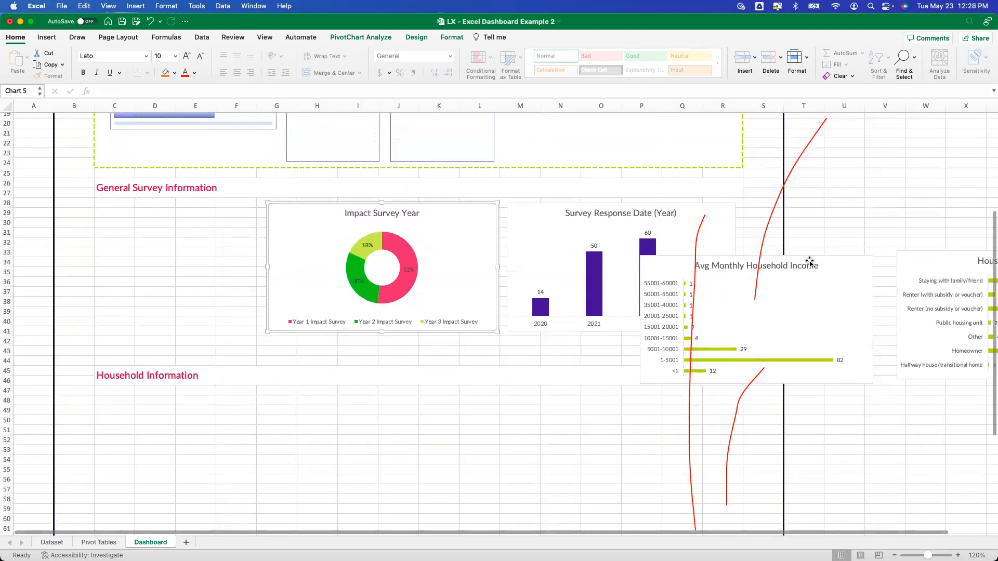
drag(833, 269, 264, 404)
drag(925, 260, 347, 407)
scroll(347, 407, down, 2)
Step: Cut the Health Insurance Status, Confidence as a Business Owner and both Satisfaction charts from the Pivot Tables sheet
click(99, 542)
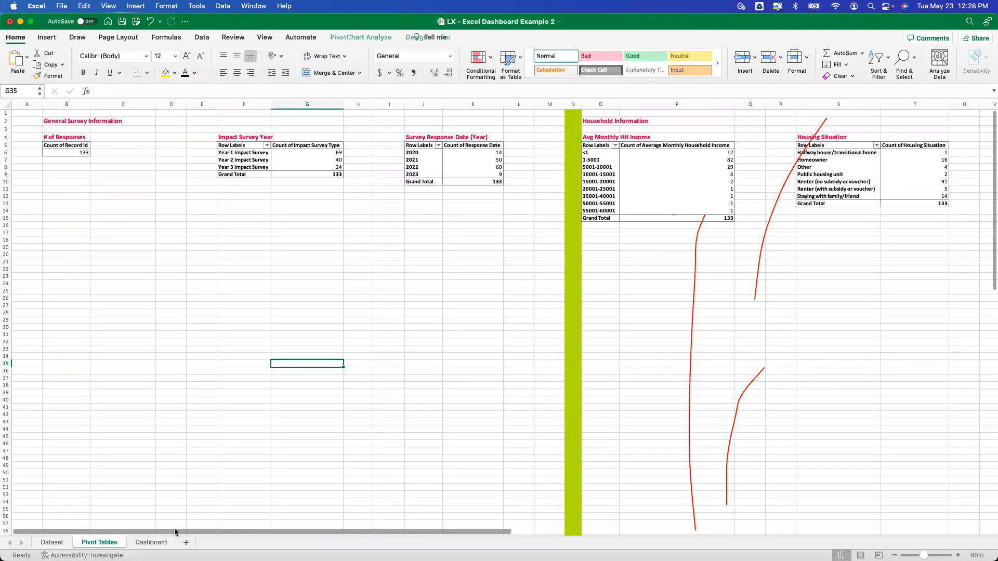
scroll(380, 546, right, 10)
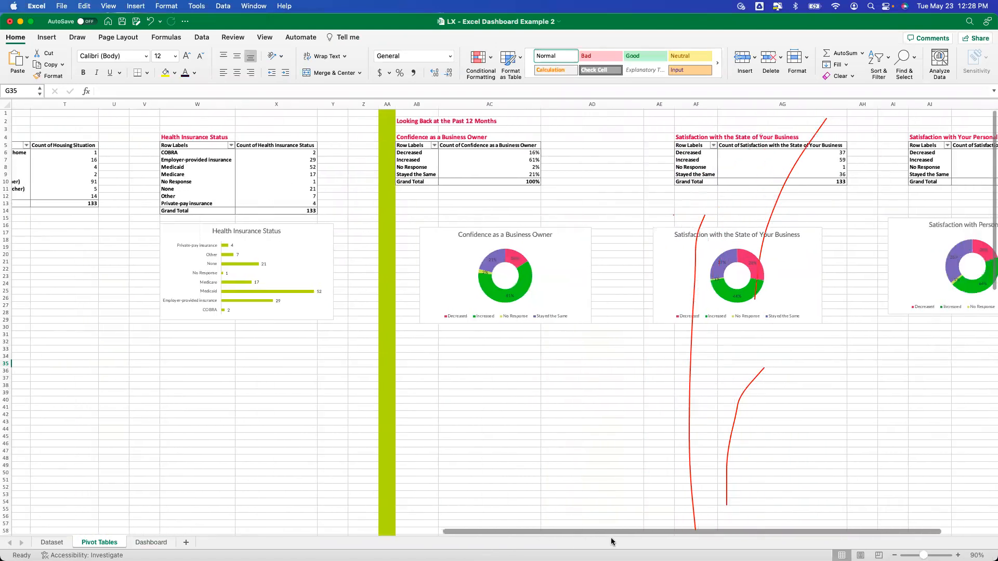
click(218, 247)
shift+click(369, 250)
shift+click(612, 238)
shift+click(839, 239)
key(super+x)
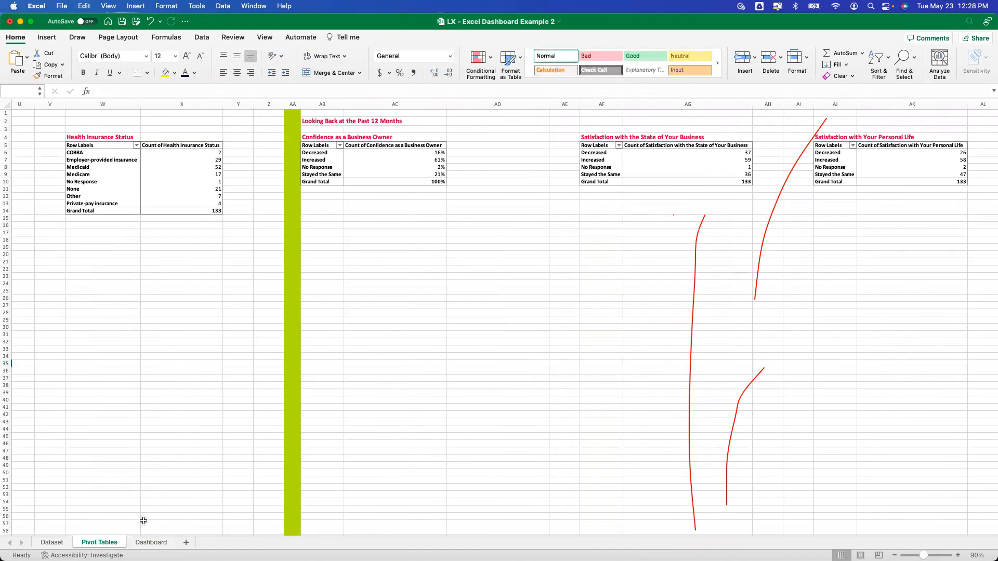
Step: Paste the four cut charts below the Looking Back at the Past 12 Months heading on the Dashboard sheet
click(151, 542)
scroll(204, 463, down, 10)
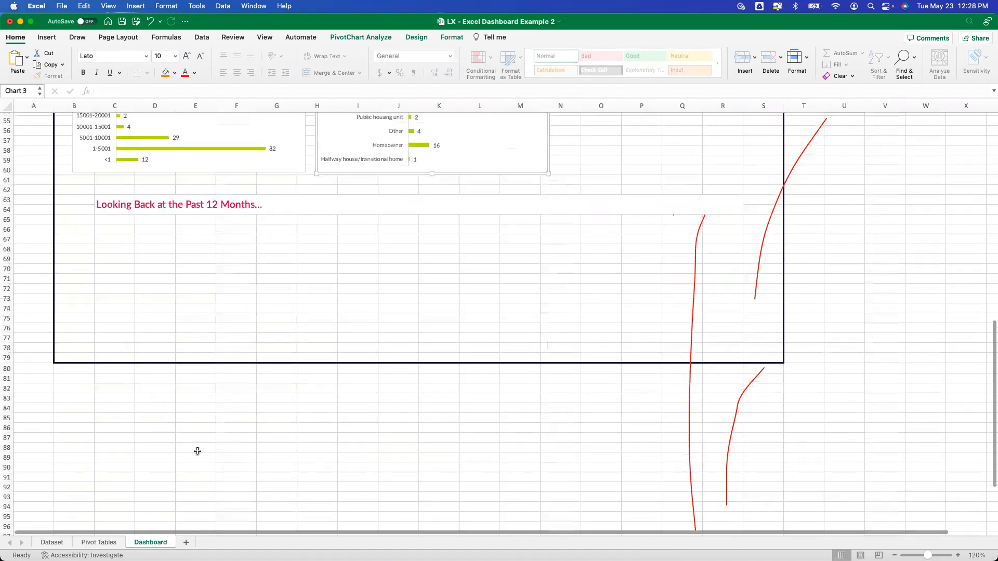
click(110, 229)
key(cmd+v)
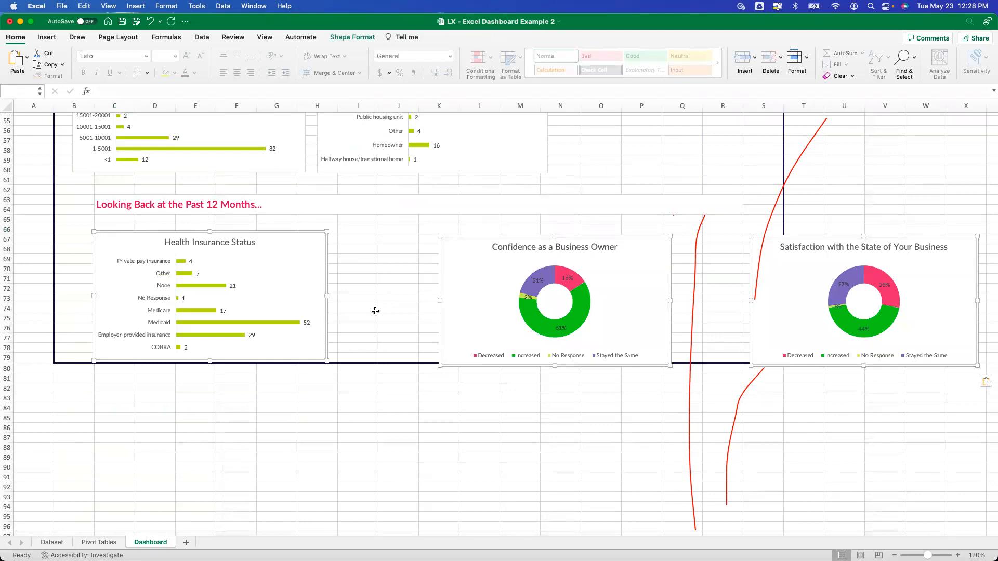
click(390, 312)
Step: Move the Health Insurance Status chart up to the Household Information row, to the right of the Housing Situation chart
click(316, 247)
drag(315, 248, 291, 237)
drag(463, 250, 347, 236)
scroll(337, 271, up, 3)
mouse_move(291, 302)
mouse_down()
mouse_move(785, 133)
mouse_move(766, 139)
mouse_up()
scroll(757, 186, up, 2)
drag(756, 186, 764, 173)
Step: Place the Confidence as a Business Owner and Satisfaction with the State of Your Business charts side by side under Looking Back at the Past 12 Months
drag(537, 339, 274, 335)
drag(768, 343, 357, 317)
drag(354, 532, 388, 526)
Step: Bring the stray Satisfaction with Personal Life chart inside the dashboard frame, beside the Satisfaction with the State of Your Business chart
click(101, 541)
click(151, 542)
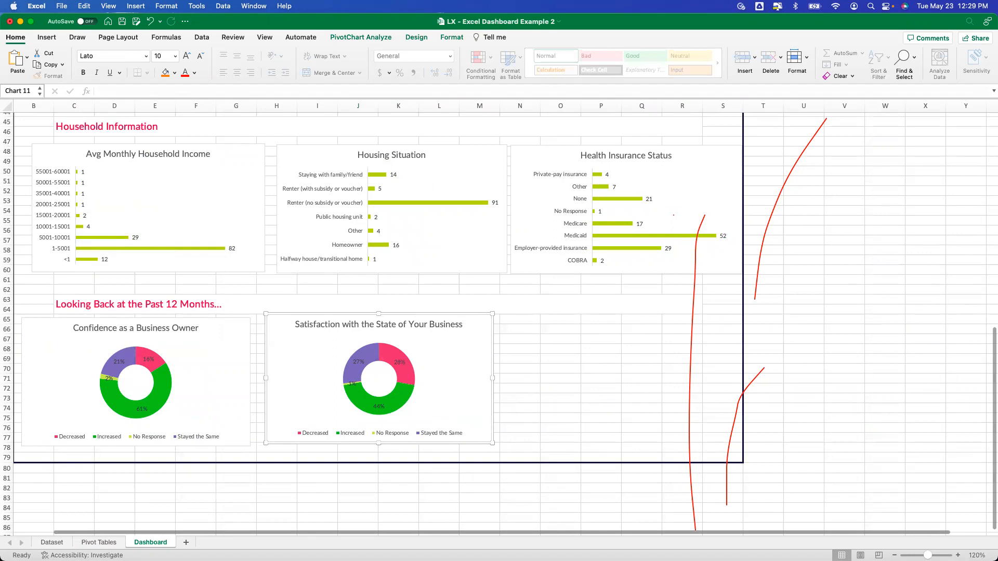
scroll(748, 369, down, 5)
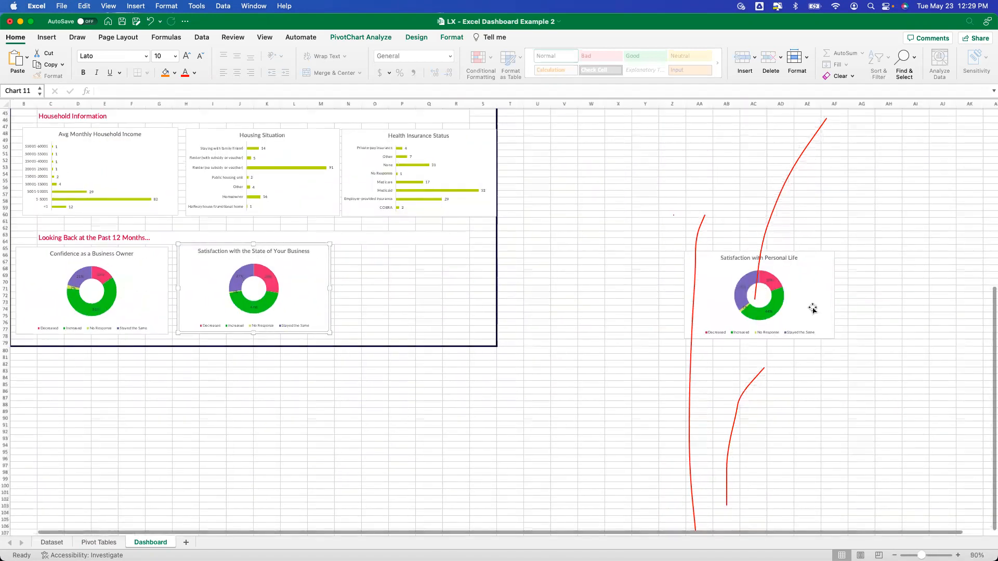
drag(812, 312, 409, 291)
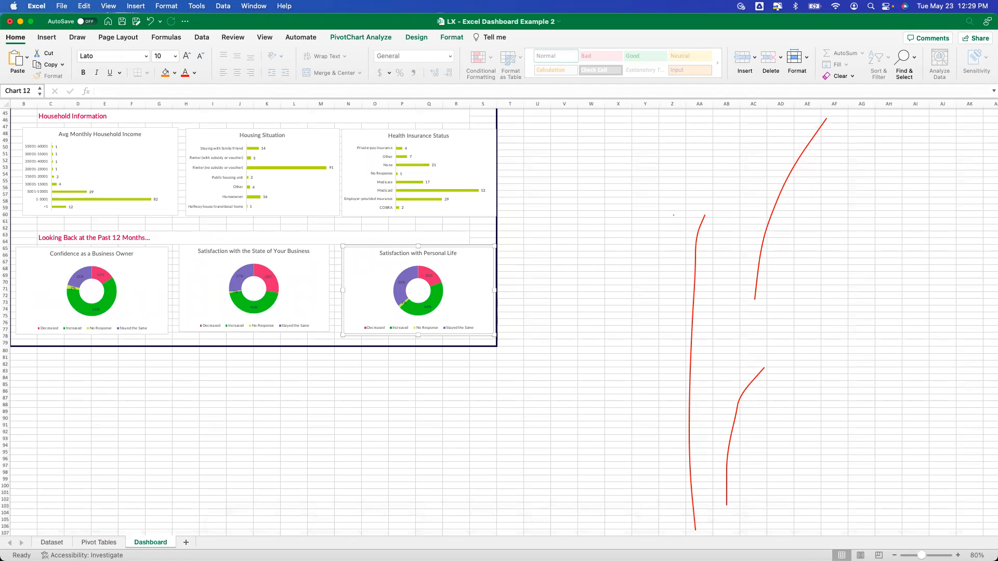
Step: Nudge the three doughnut charts under Looking Back at the Past 12 Months into an aligned row
click(958, 556)
click(957, 556)
click(957, 555)
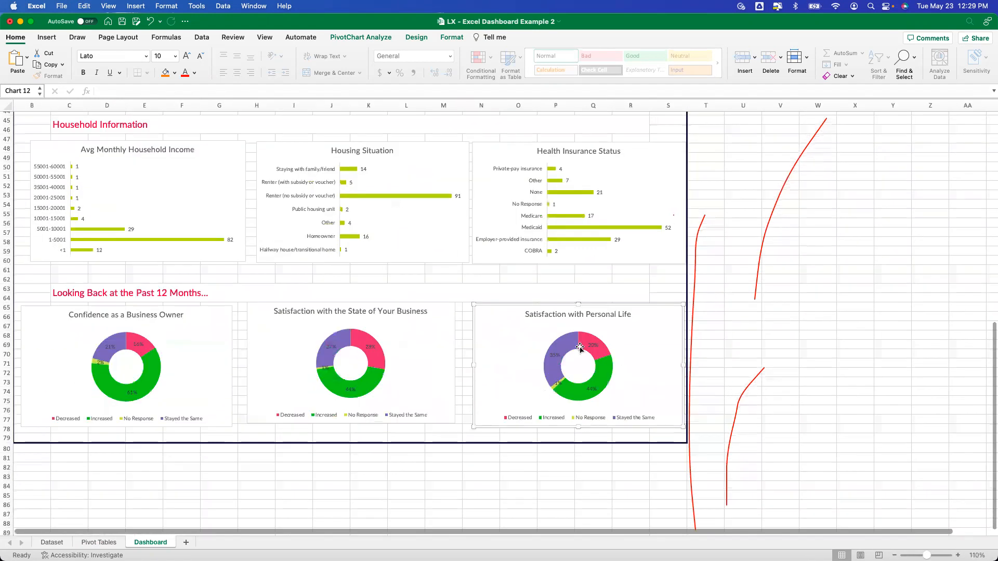
mouse_move(655, 323)
mouse_down()
mouse_move(632, 371)
mouse_move(645, 325)
mouse_up()
drag(443, 310, 445, 319)
drag(221, 310, 221, 316)
Step: Copy the # of Responses pivot table from the Pivot Tables sheet into cell D30 under General Survey Information on the Dashboard
scroll(278, 216, up, 10)
click(90, 286)
click(91, 544)
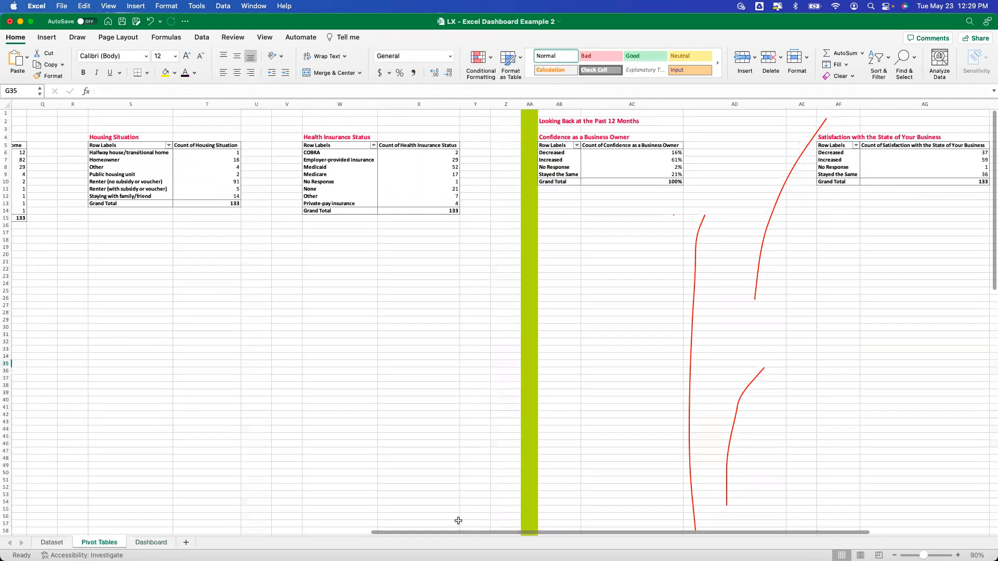
drag(469, 527, 104, 529)
drag(83, 152, 82, 148)
key(super+c)
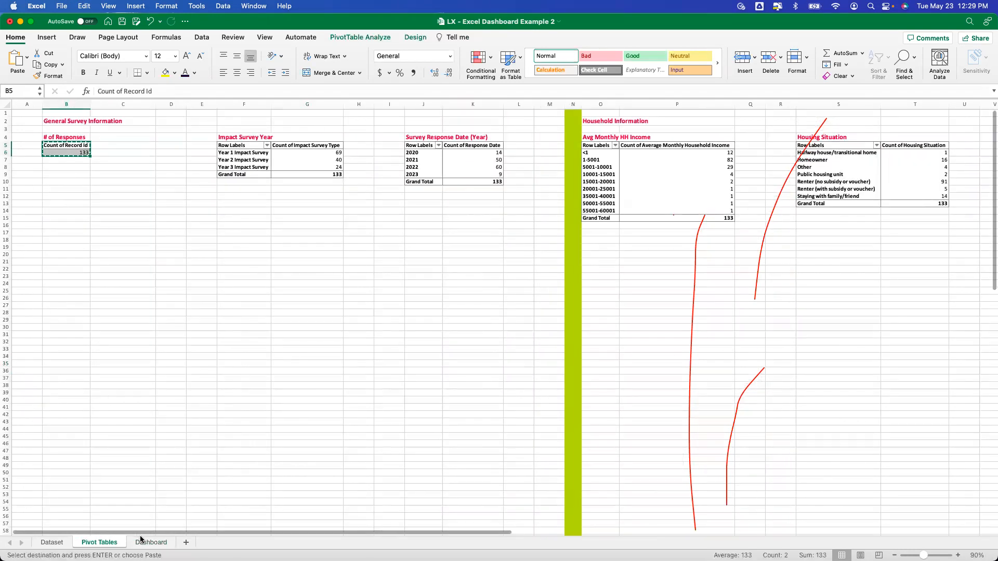
click(149, 542)
click(106, 282)
key(super+v)
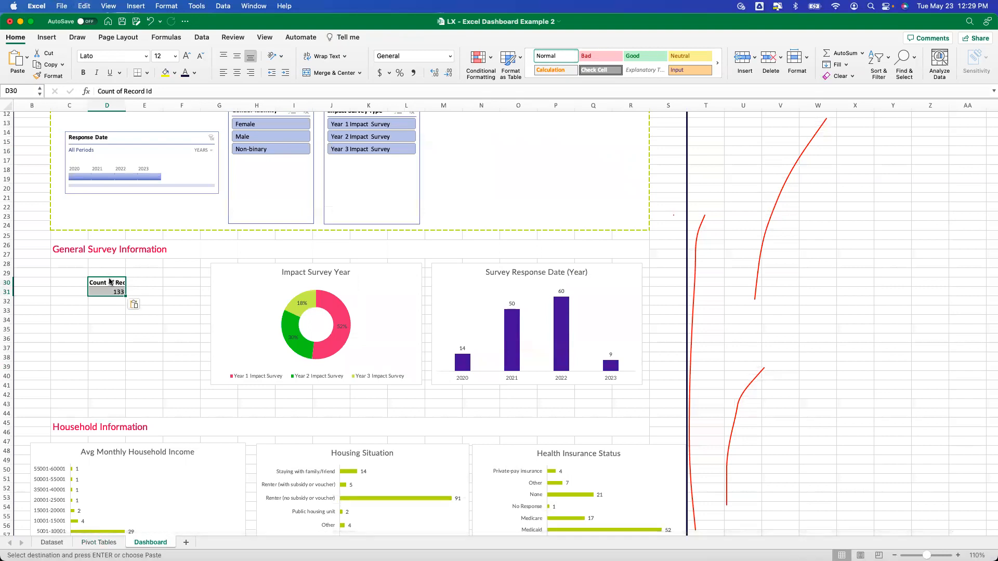
Step: Rename the pasted pivot table's header in D30 as "# of Responses"
click(105, 316)
click(105, 282)
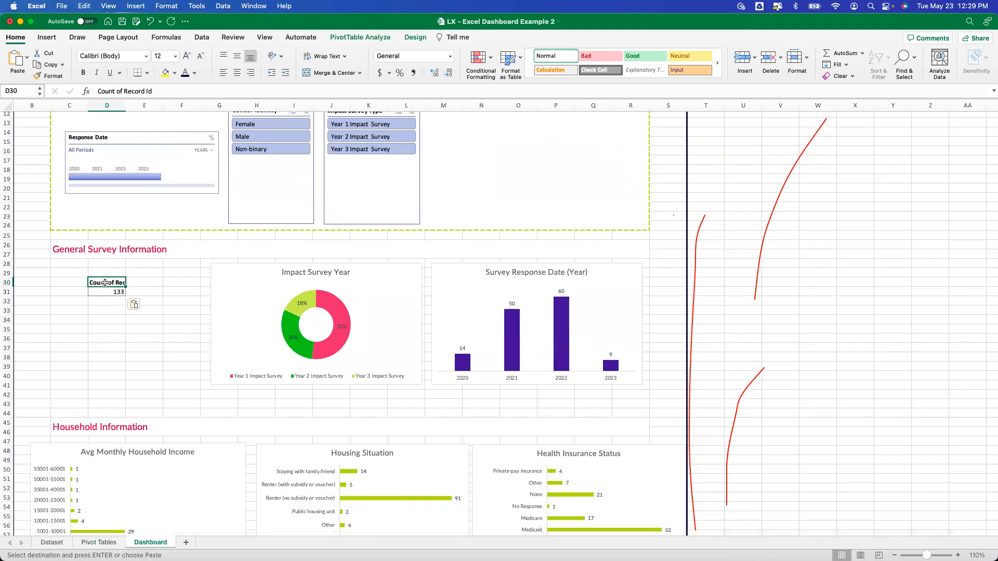
text(#)
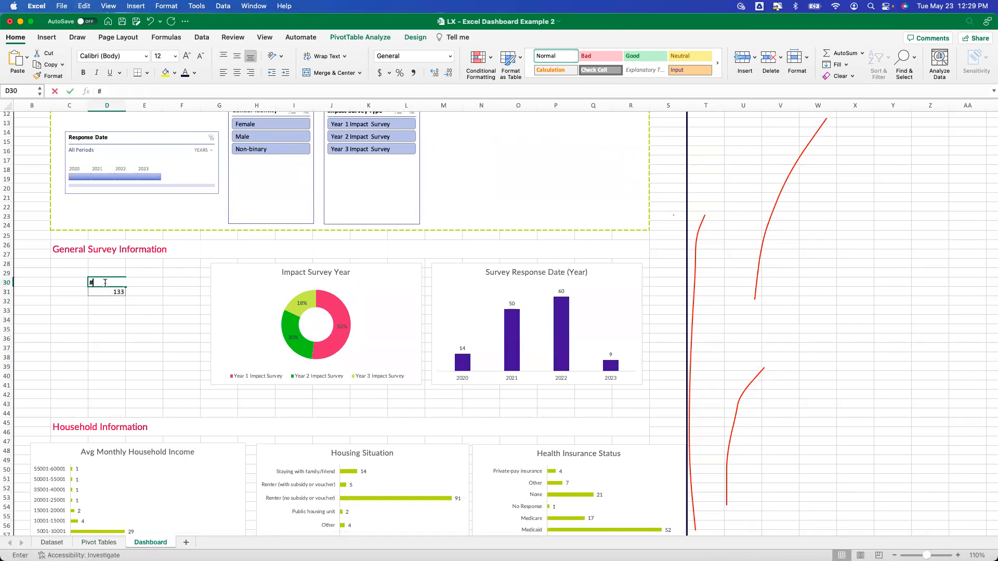
text( of Responses)
key(Return)
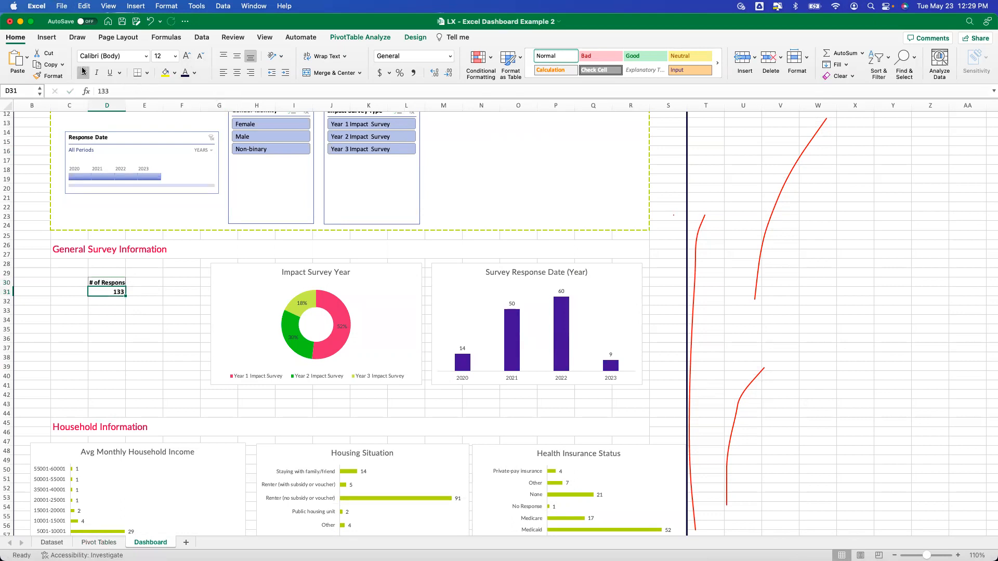
Step: Enlarge the response count to 18 pt and center it, and set the header and count cells to the Lato font
click(185, 57)
click(185, 58)
click(185, 58)
click(237, 73)
drag(109, 288, 114, 289)
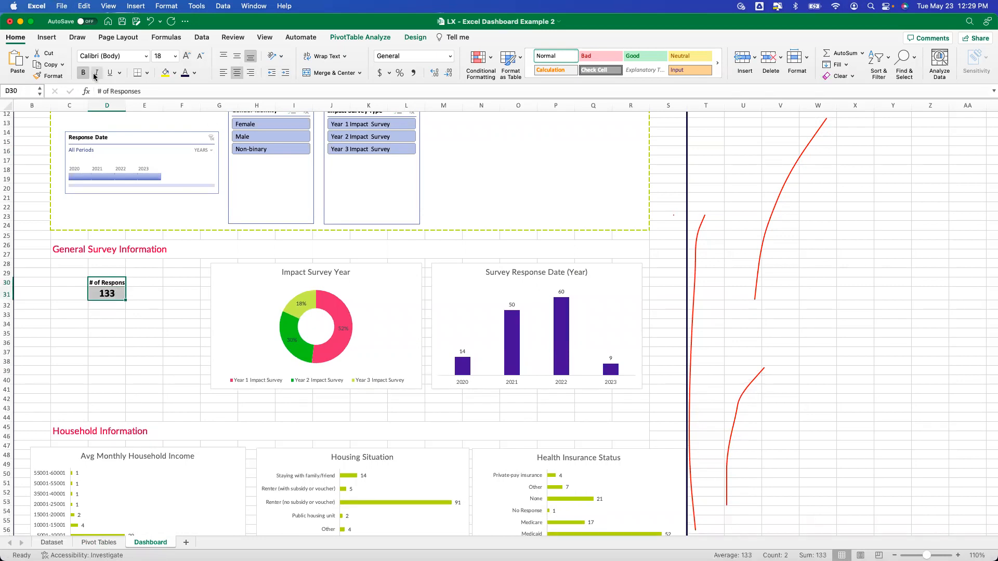
click(147, 57)
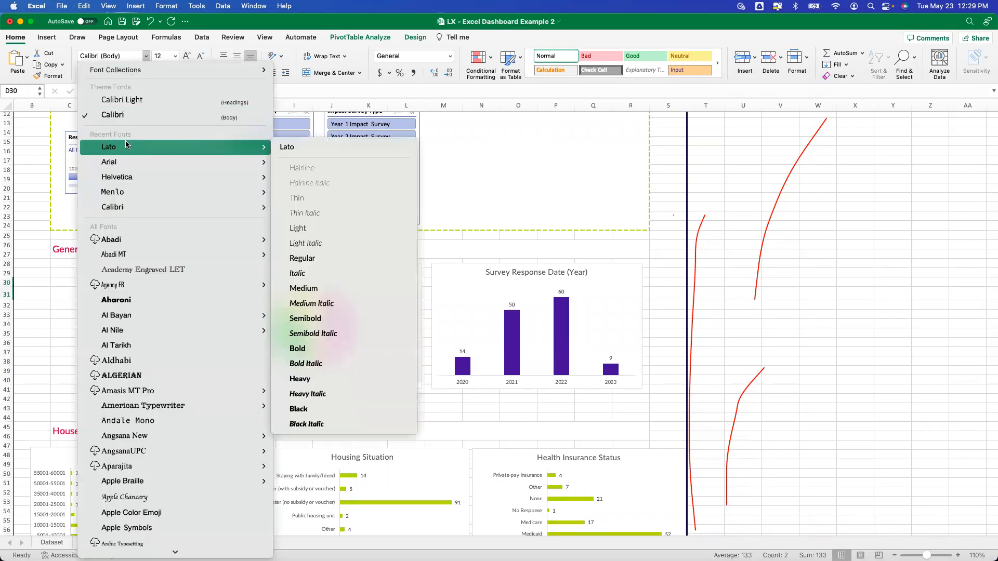
click(127, 147)
click(106, 361)
Step: Hide the gridlines on the Dashboard sheet
scroll(222, 362, up, 5)
scroll(234, 368, down, 1)
scroll(173, 404, down, 8)
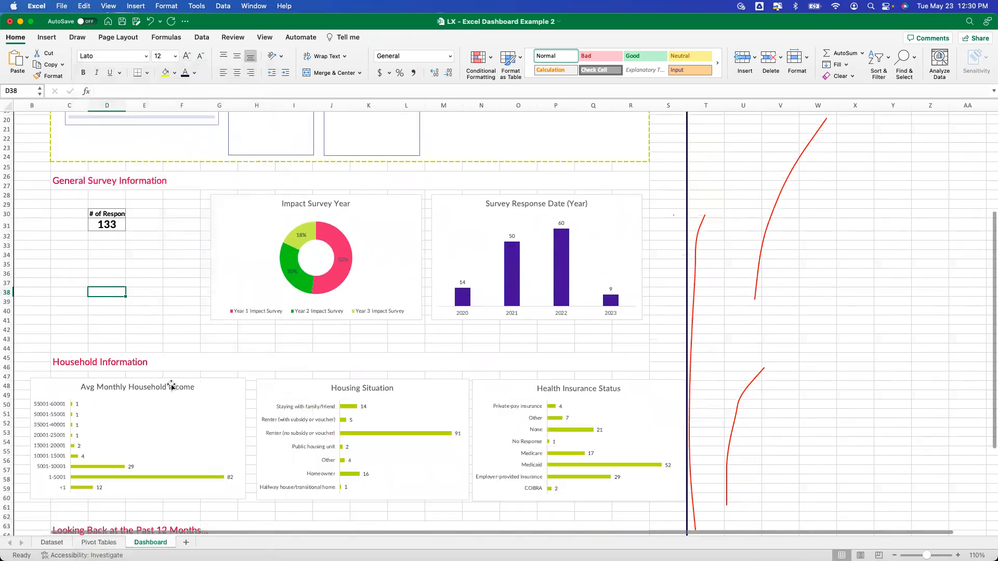
scroll(168, 332, up, 8)
scroll(187, 343, down, 3)
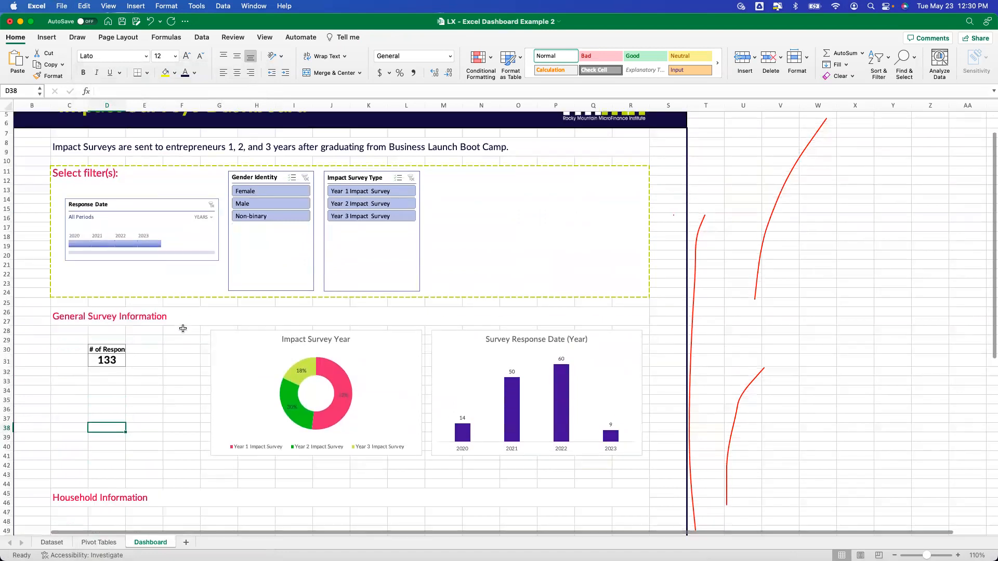
scroll(207, 317, up, 3)
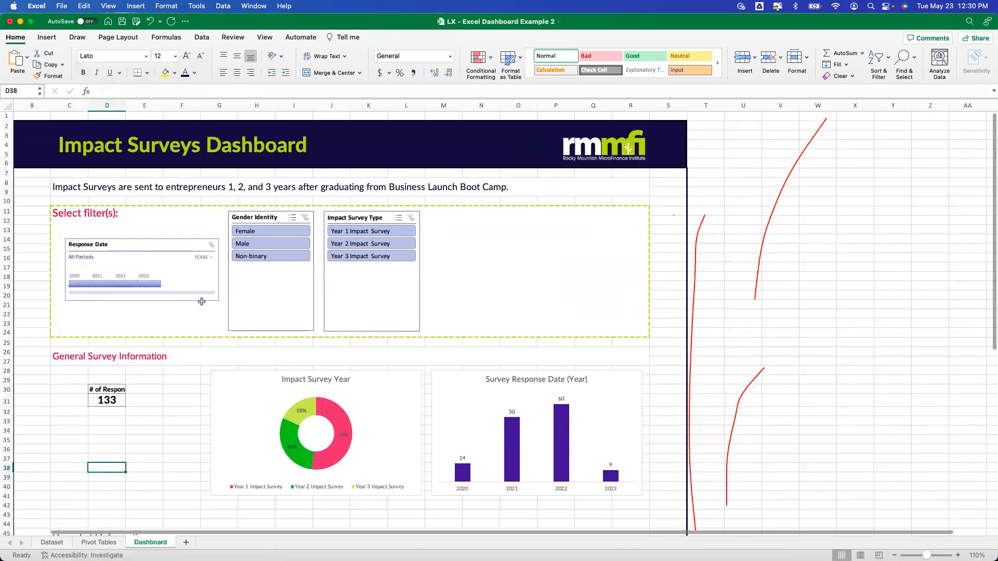
click(266, 38)
click(258, 72)
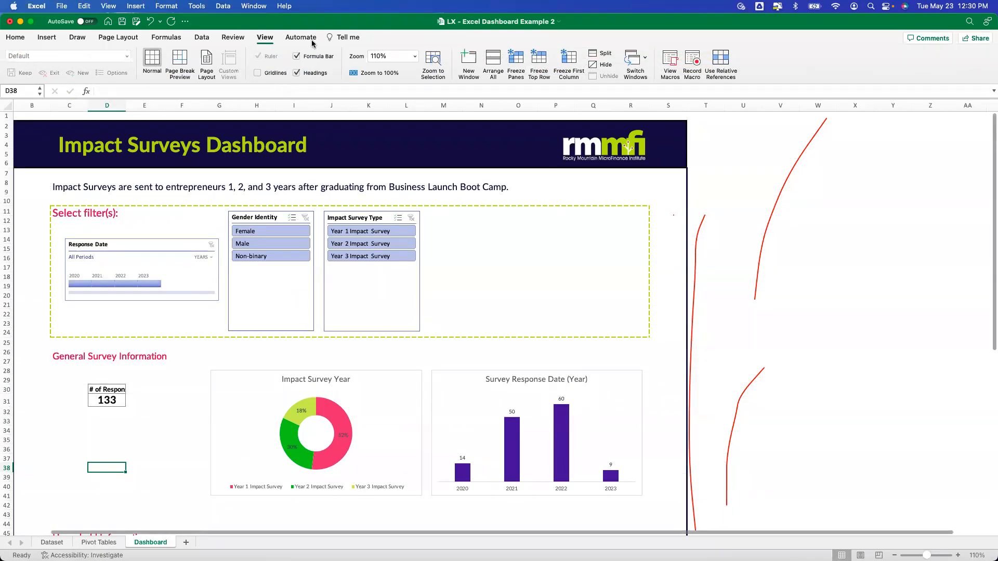
click(184, 430)
Step: Test the slicers by filtering Gender Identity to Male and switching Impact Survey Type between Year 2 and Year 3, checking the charts
scroll(198, 421, down, 5)
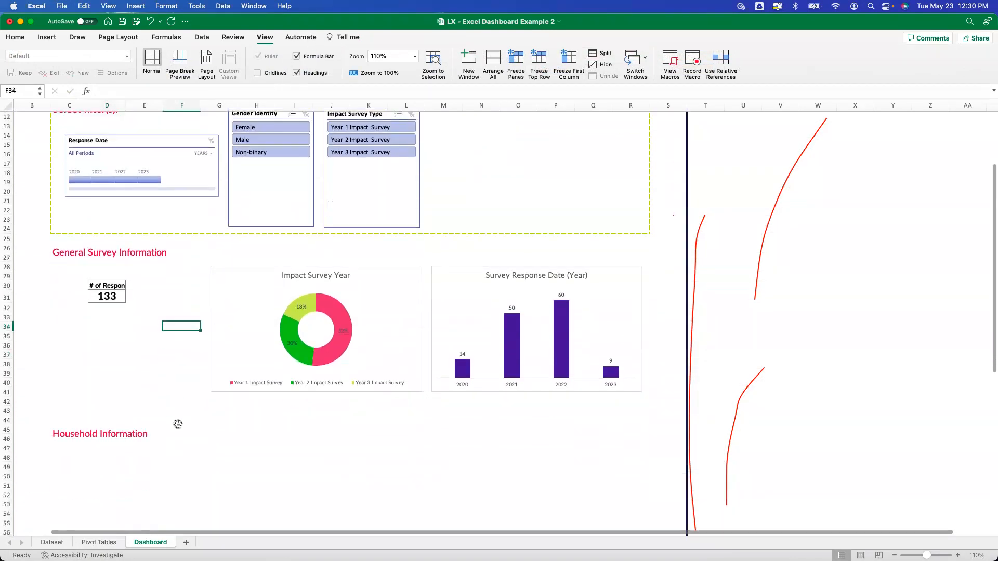
scroll(156, 334, up, 10)
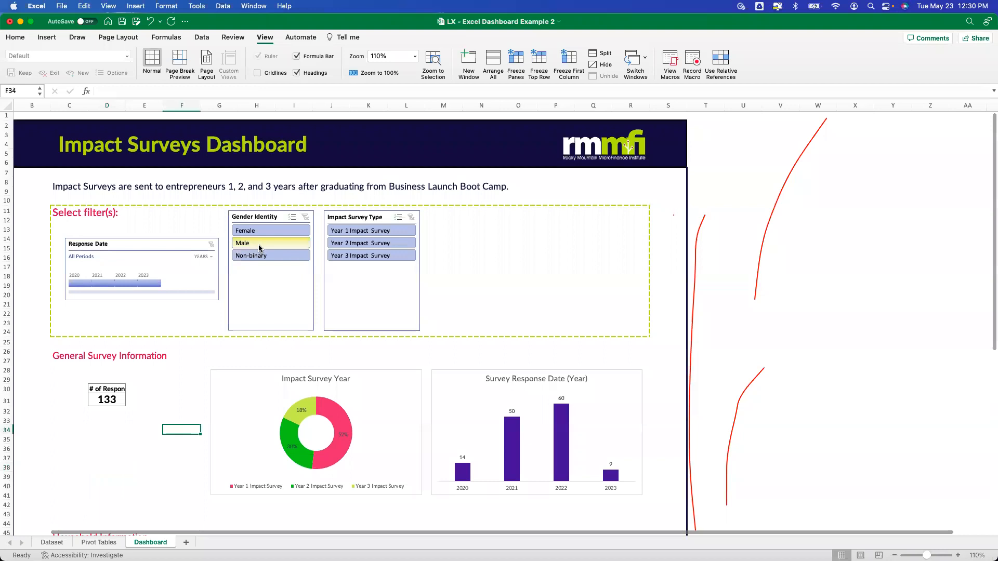
click(259, 248)
click(387, 243)
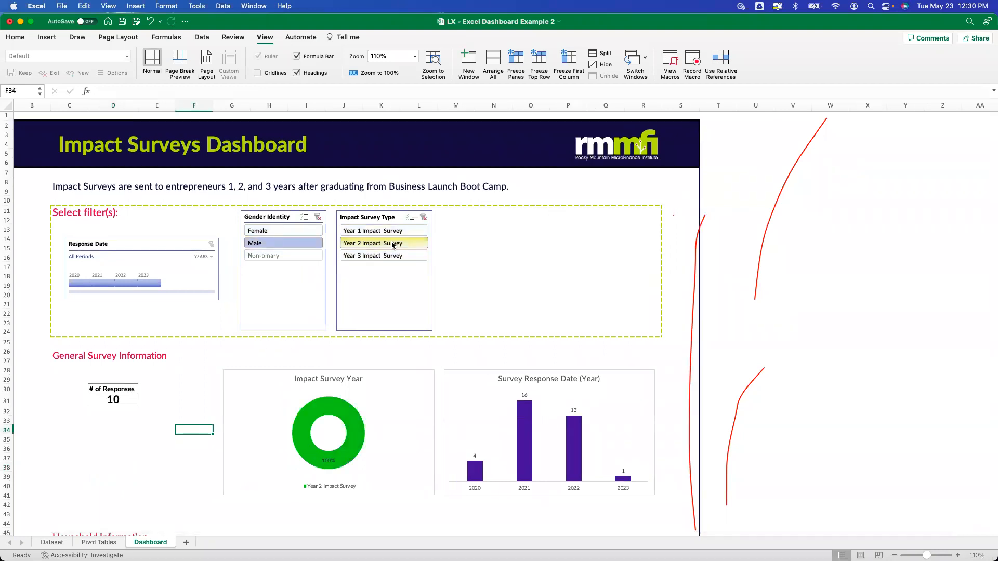
click(391, 256)
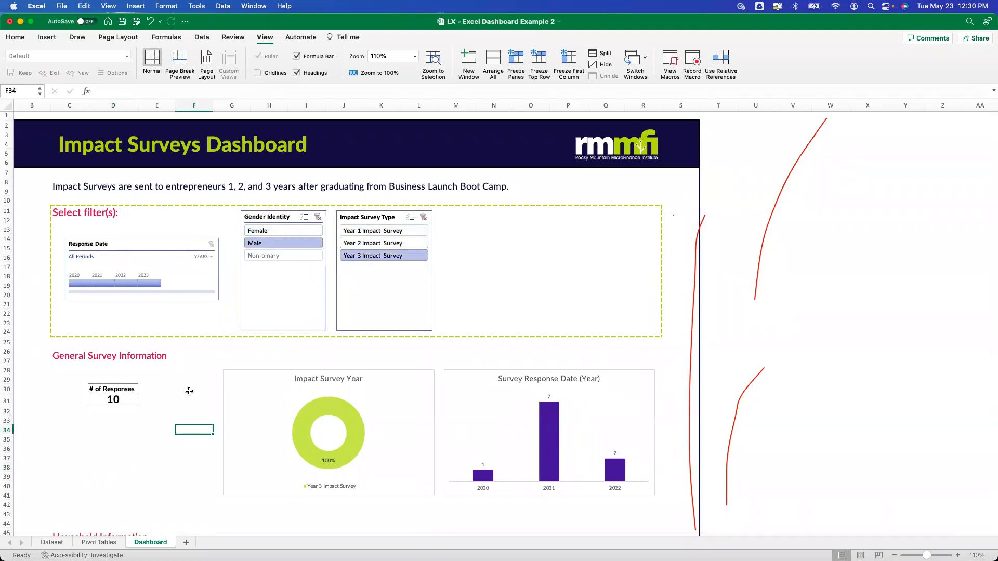
scroll(198, 364, down, 2)
click(375, 198)
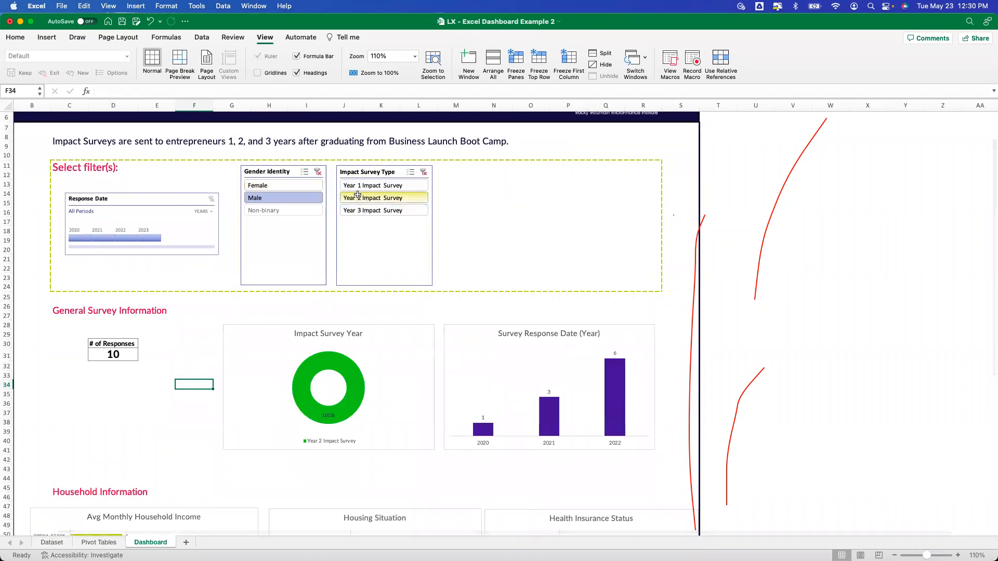
scroll(151, 341, down, 5)
scroll(151, 405, up, 5)
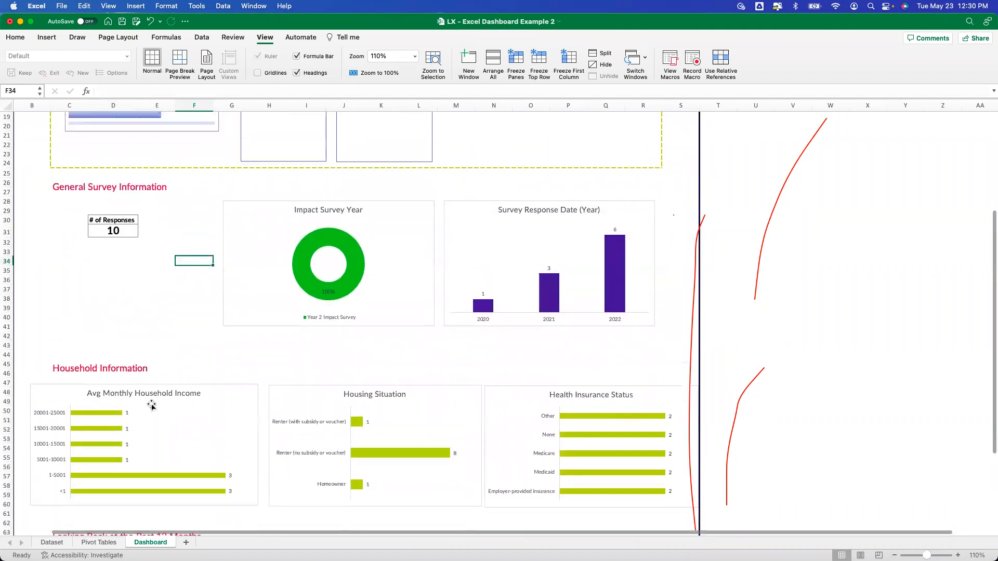
Step: Clear the Impact Survey Type filter, and filter the dashboard to Female respondents with a 2022 Response Date
click(423, 165)
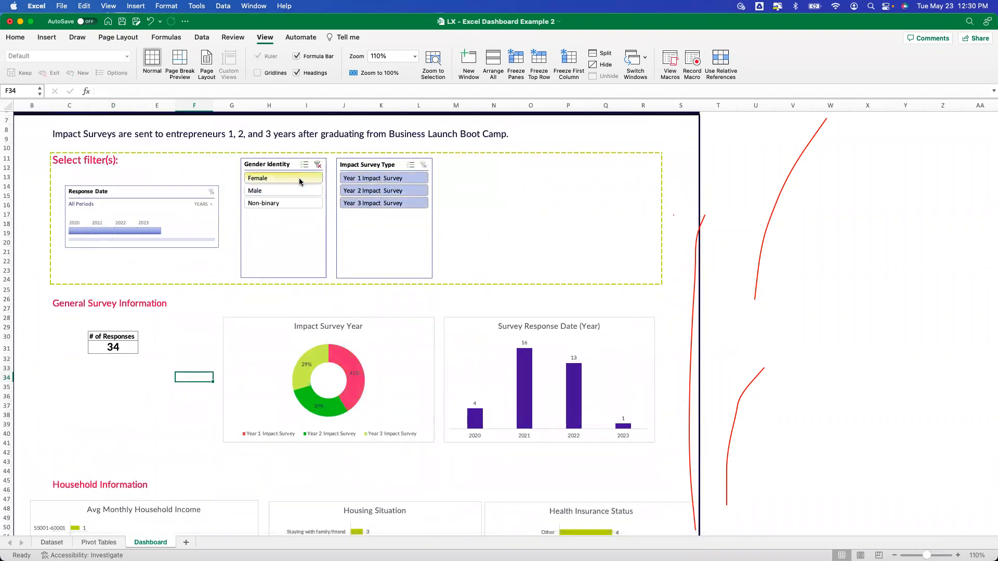
click(298, 178)
click(124, 233)
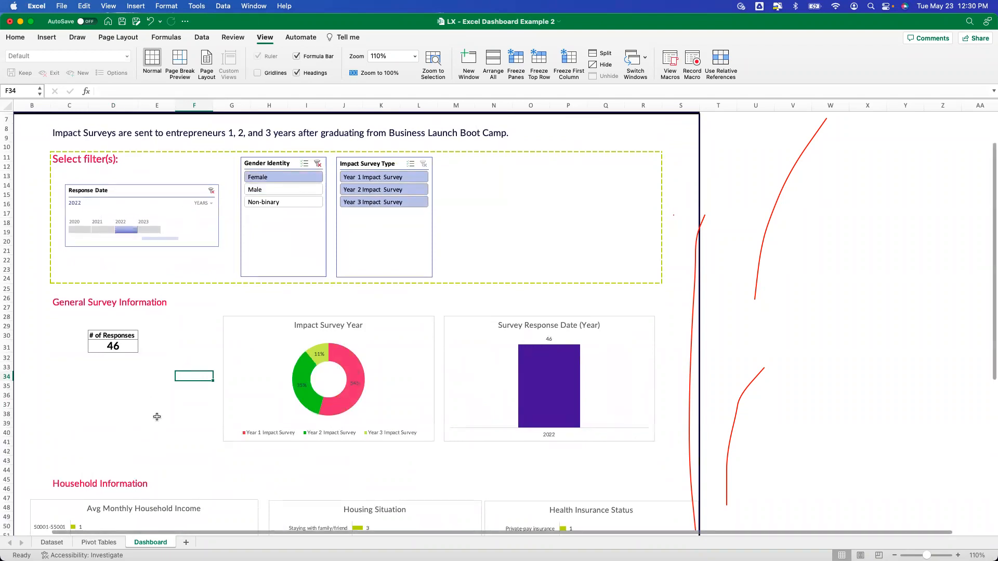
scroll(177, 407, down, 4)
scroll(177, 408, down, 2)
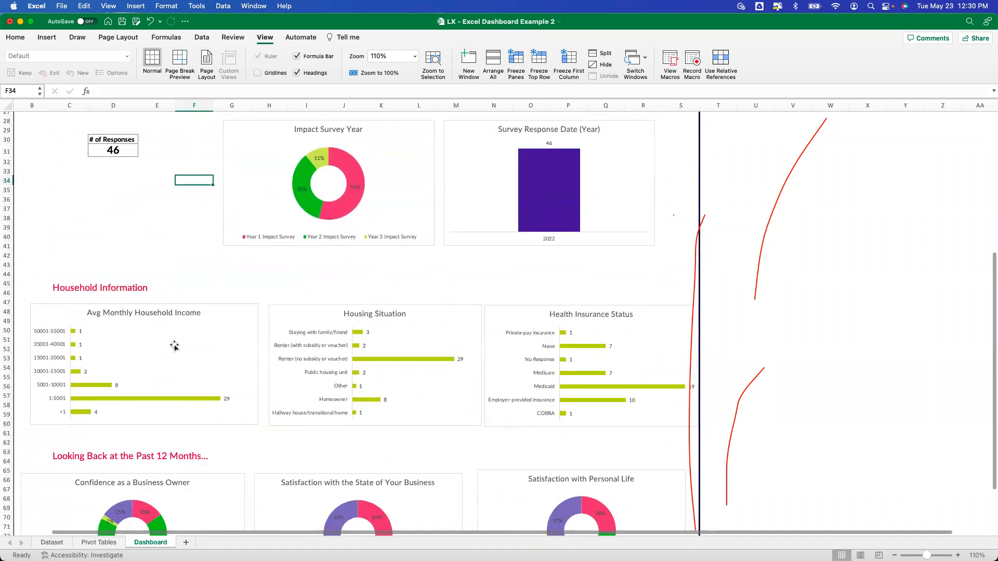
Step: Set the Average Monthly Household Income field of the Avg Monthly HH Income pivot table to show items with no data
click(194, 323)
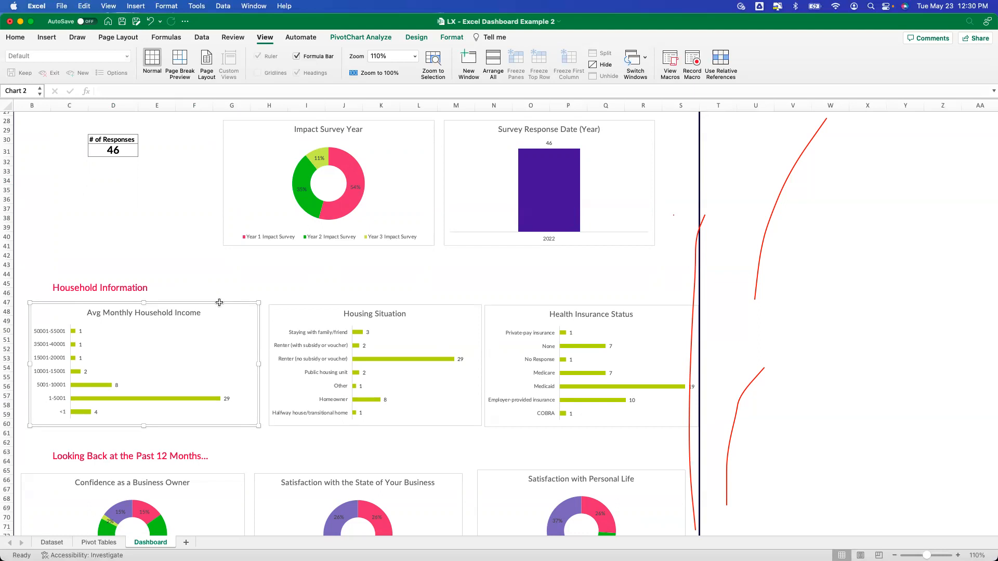
click(103, 544)
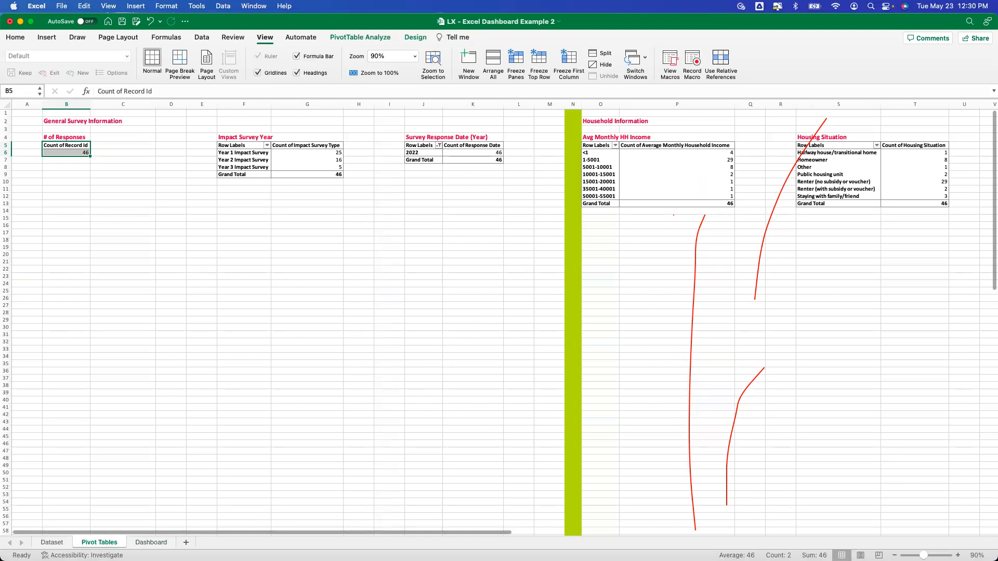
click(958, 556)
click(958, 555)
click(958, 556)
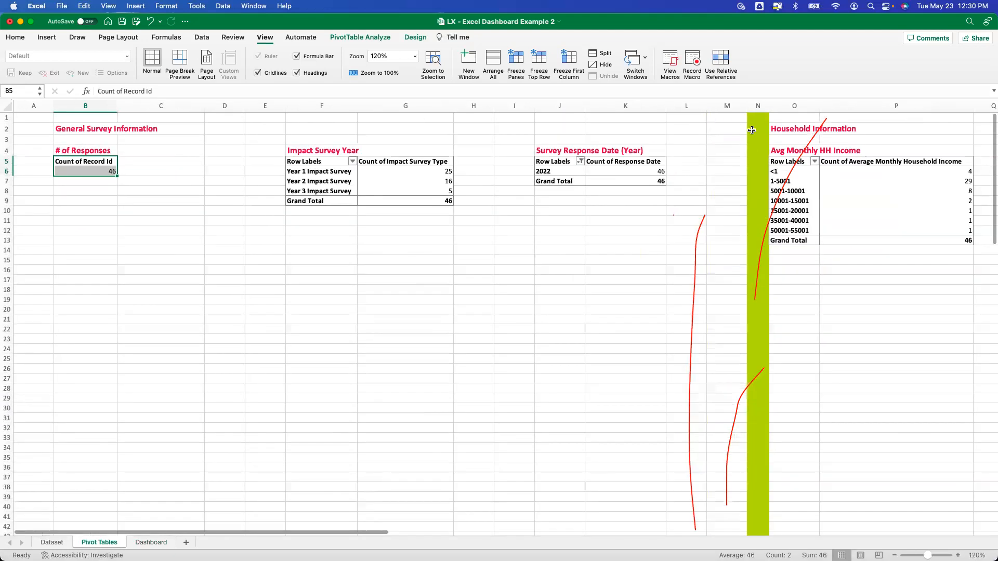
click(795, 172)
drag(300, 531, 506, 531)
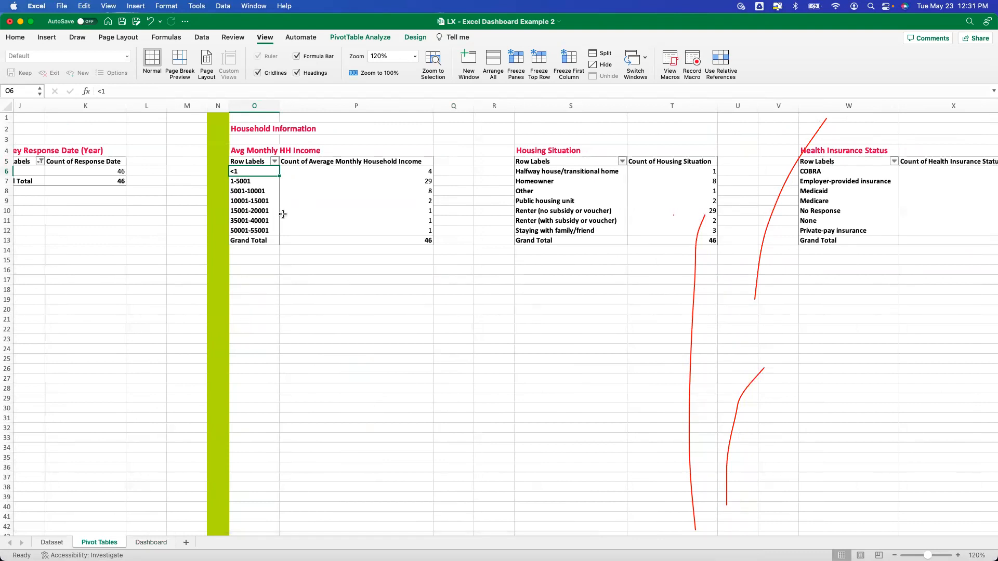
drag(254, 173, 255, 230)
click(255, 191)
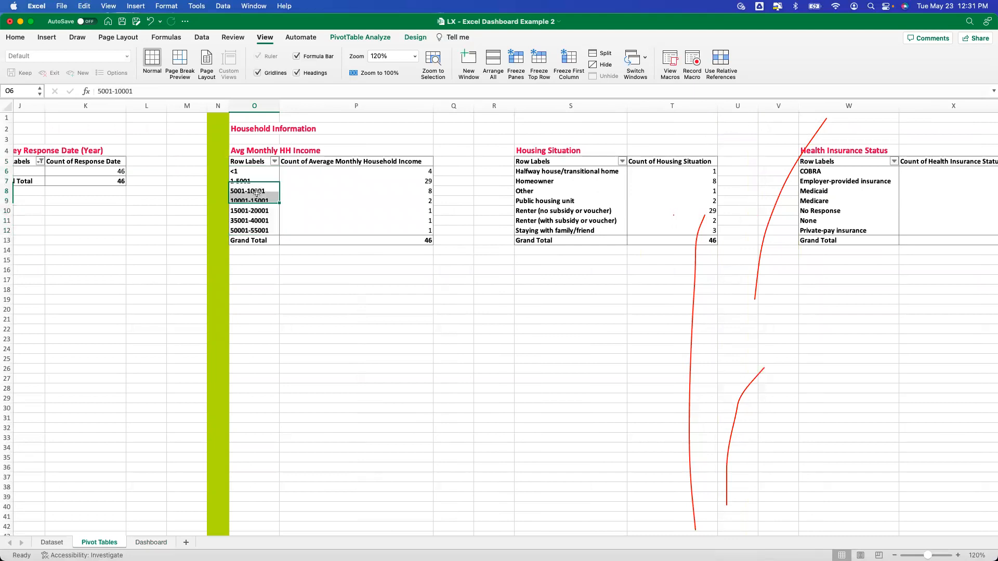
right_click(256, 191)
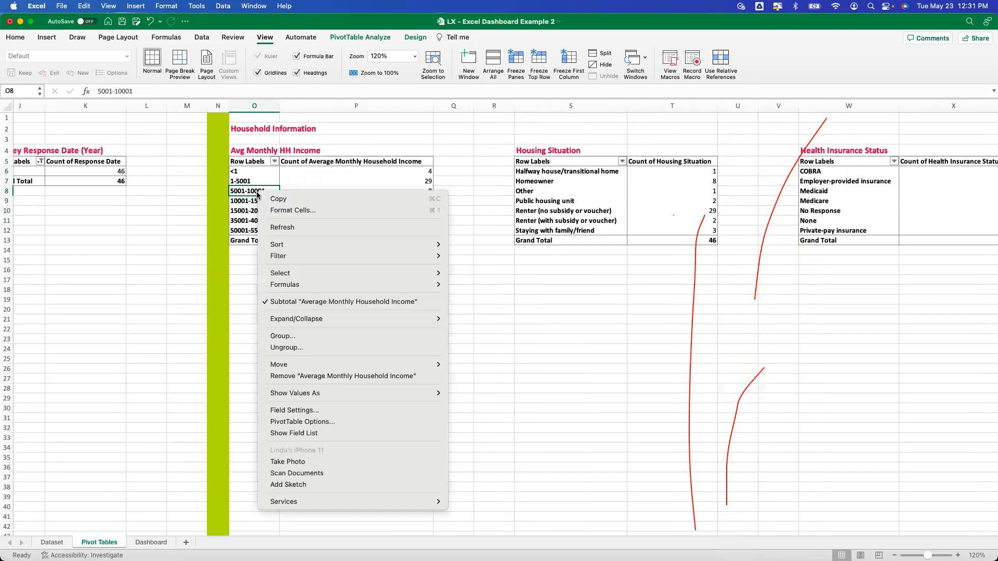
click(294, 410)
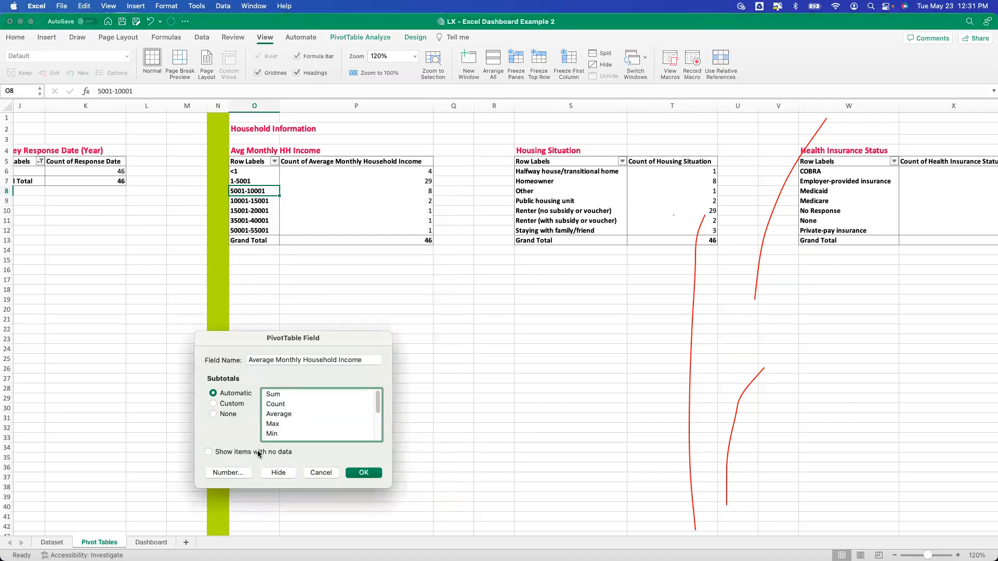
click(364, 472)
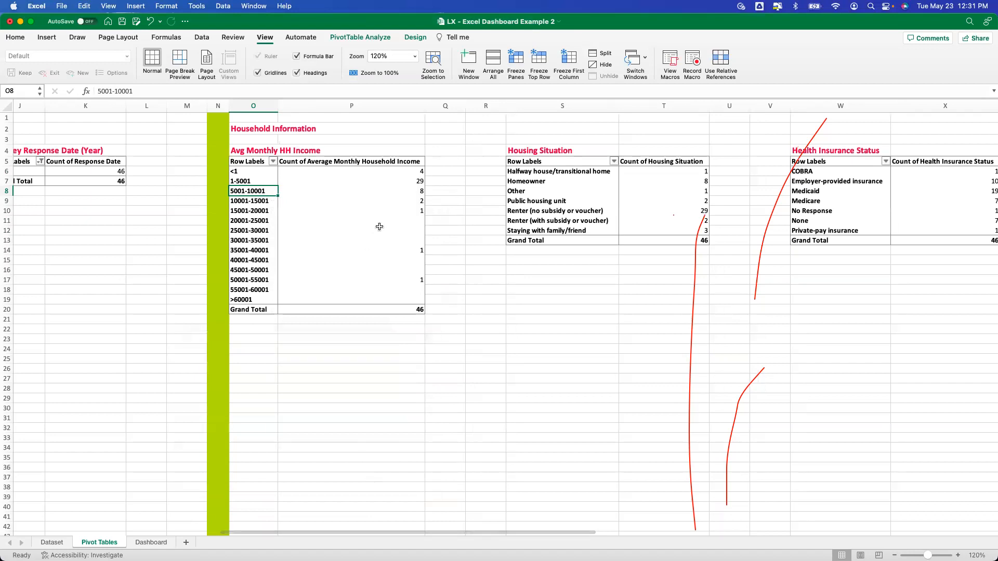
Step: Filter the dashboard to the Male gender identity and check the charts under Household Information
drag(379, 222, 382, 239)
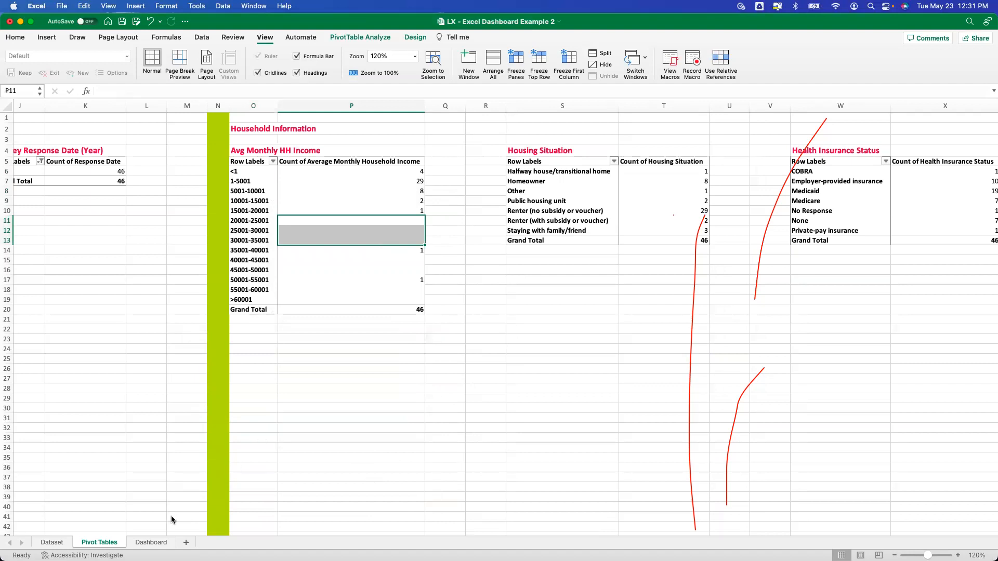
click(151, 542)
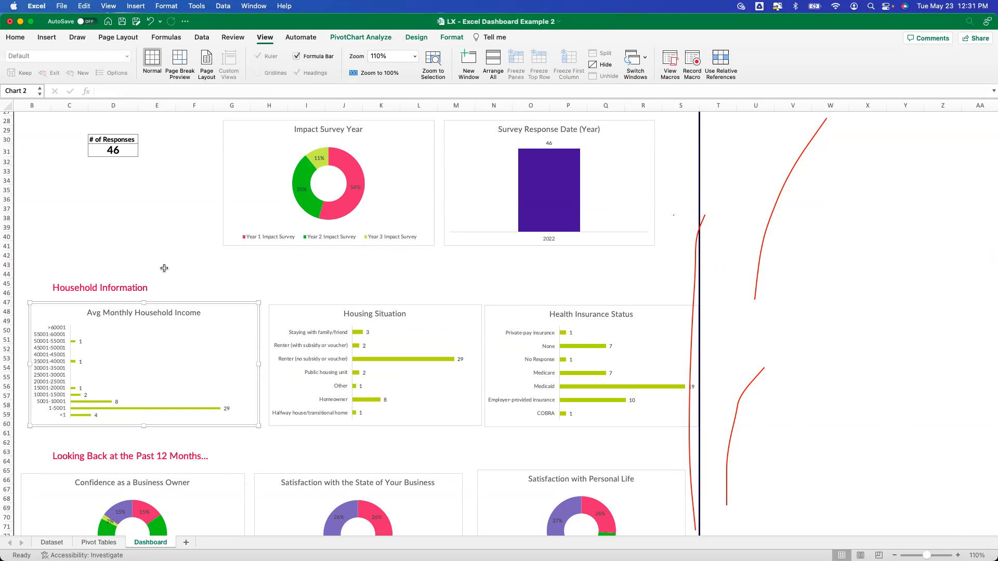
scroll(165, 268, up, 5)
click(283, 147)
scroll(283, 151, down, 5)
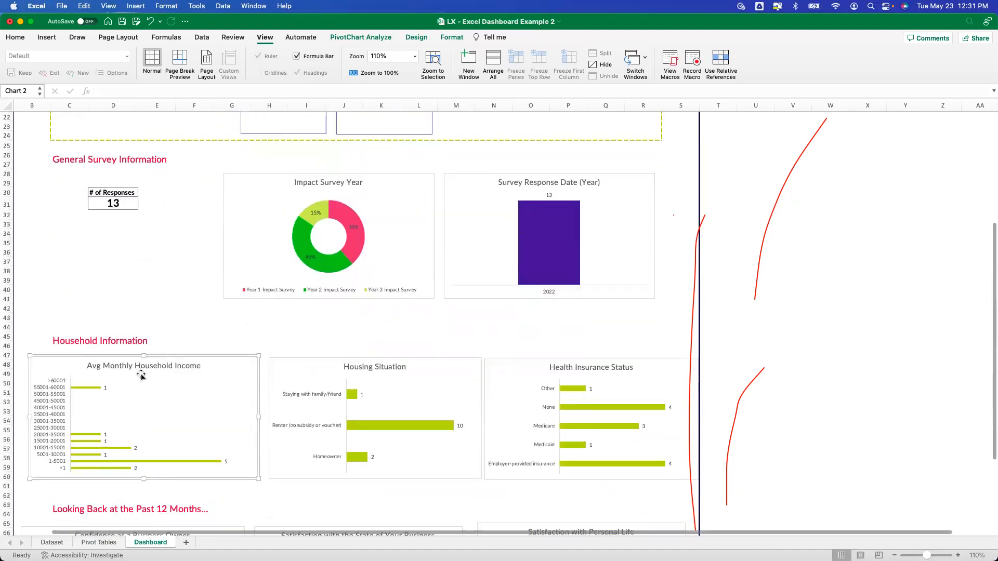
Step: Filter the dashboard to the Non-binary gender identity and check the household and past-12-months charts
scroll(227, 250, up, 9)
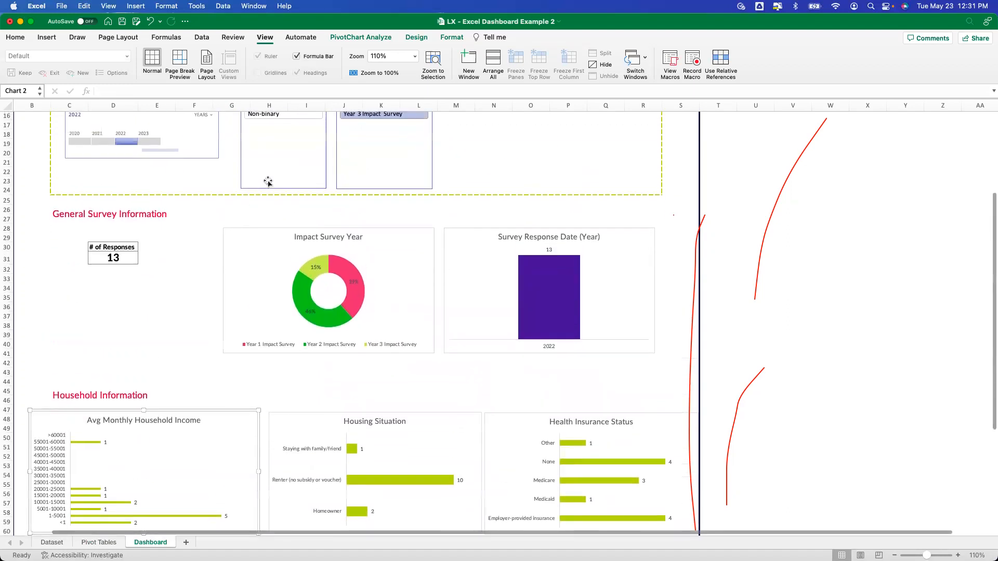
click(285, 229)
scroll(160, 349, down, 9)
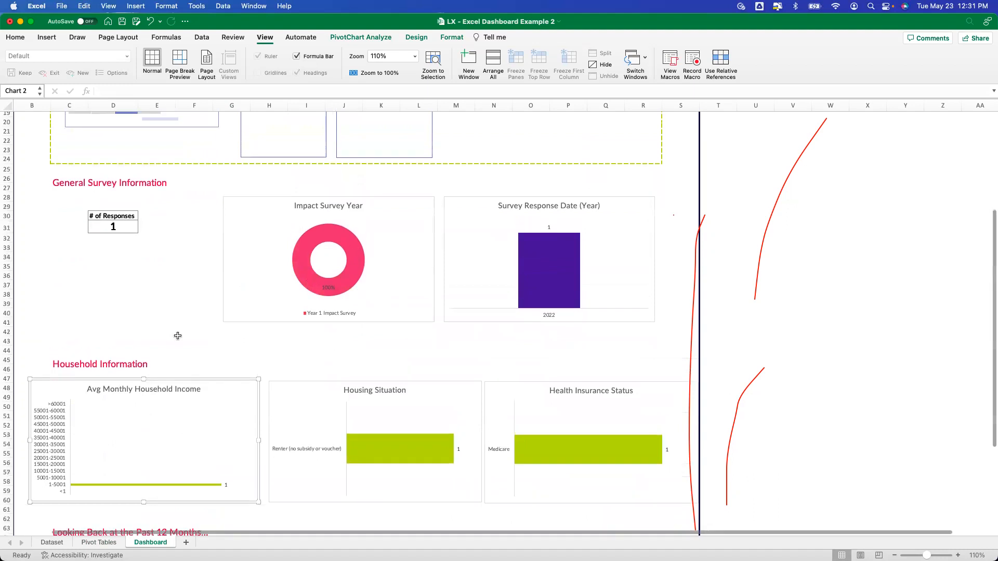
scroll(407, 397, down, 7)
click(433, 240)
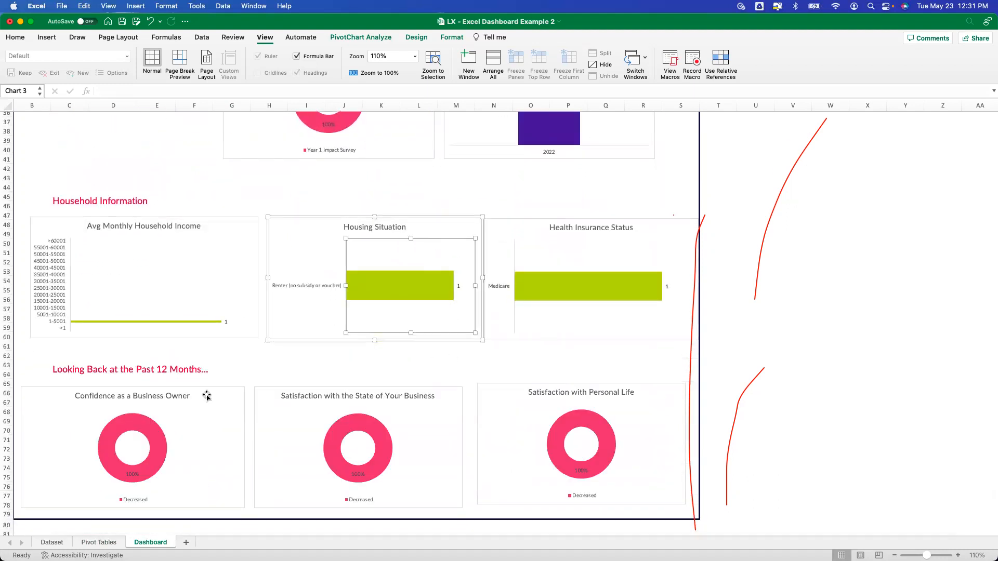
scroll(237, 291, up, 15)
scroll(195, 311, down, 5)
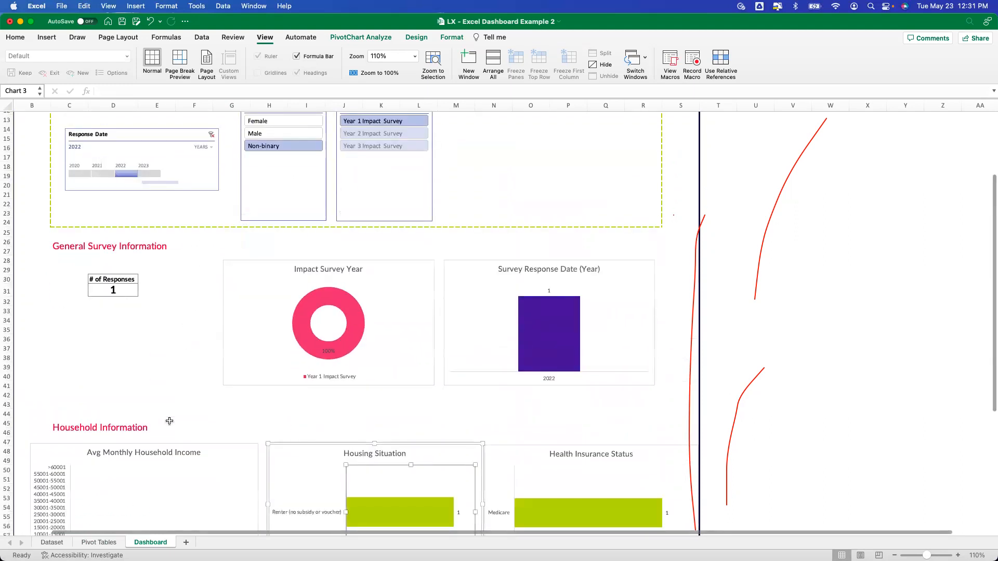
Step: Set the Housing Situation pivot table's field to show items with no data, and return to the Dashboard sheet
click(98, 542)
click(503, 172)
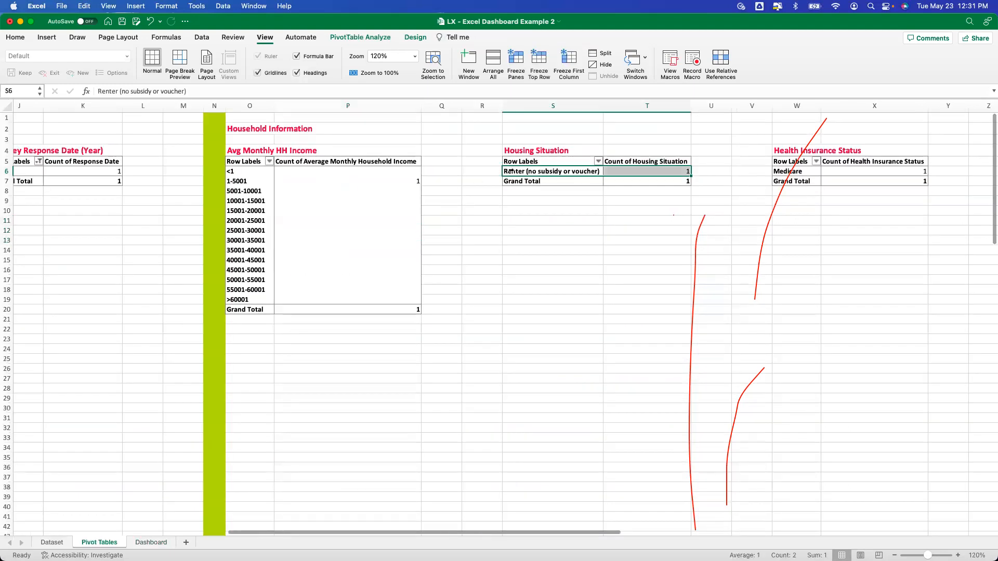
right_click(520, 172)
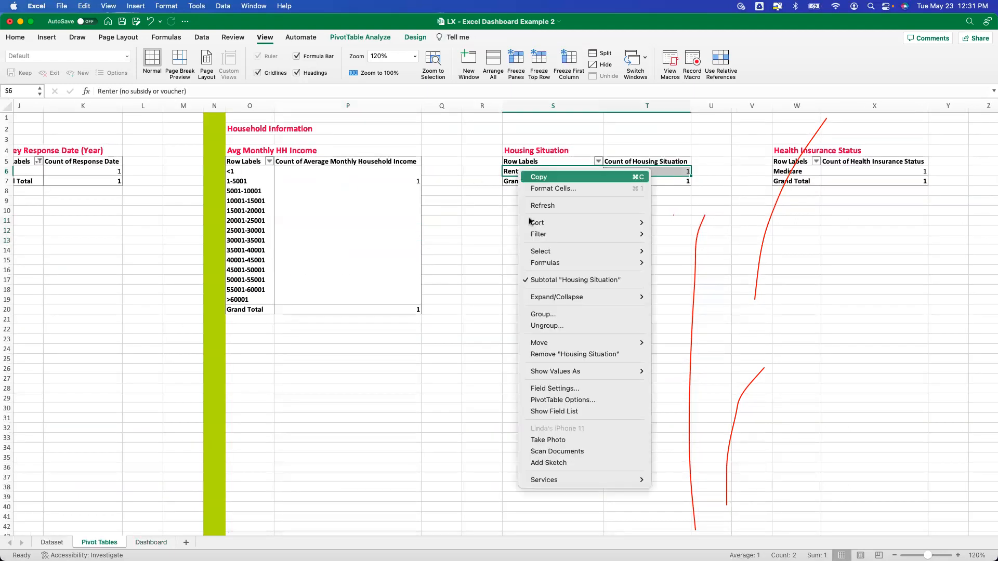
click(543, 388)
click(452, 427)
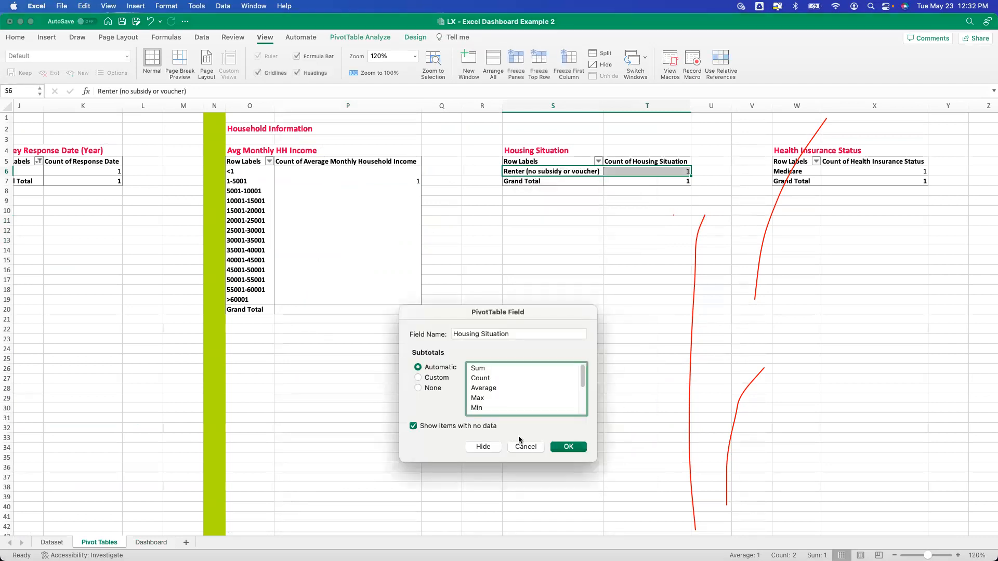
click(563, 448)
click(151, 542)
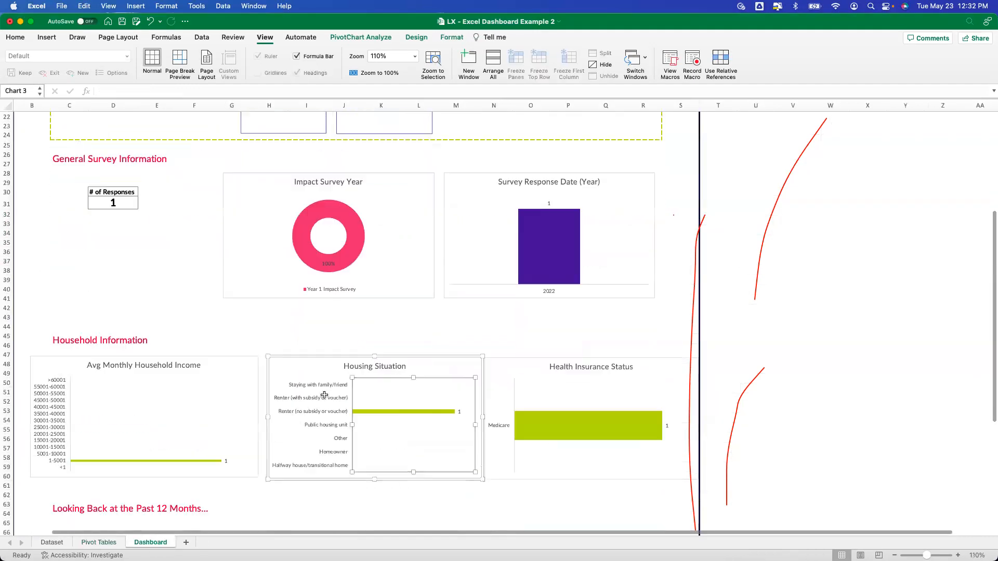
Step: Try the Year 2 Impact Survey filter, and clear both the Impact Survey Type and Gender Identity filters
scroll(414, 468, down, 3)
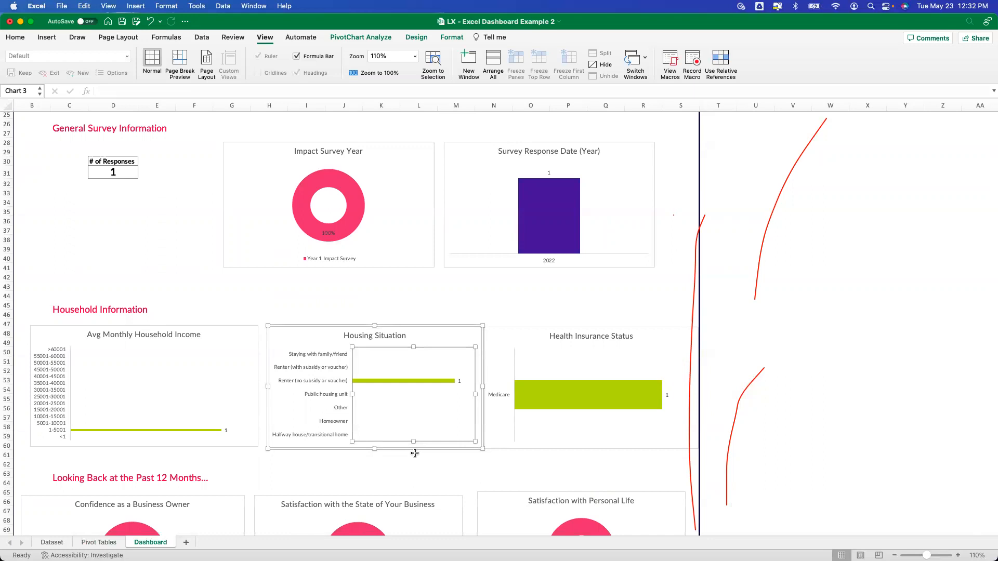
scroll(414, 453, down, 5)
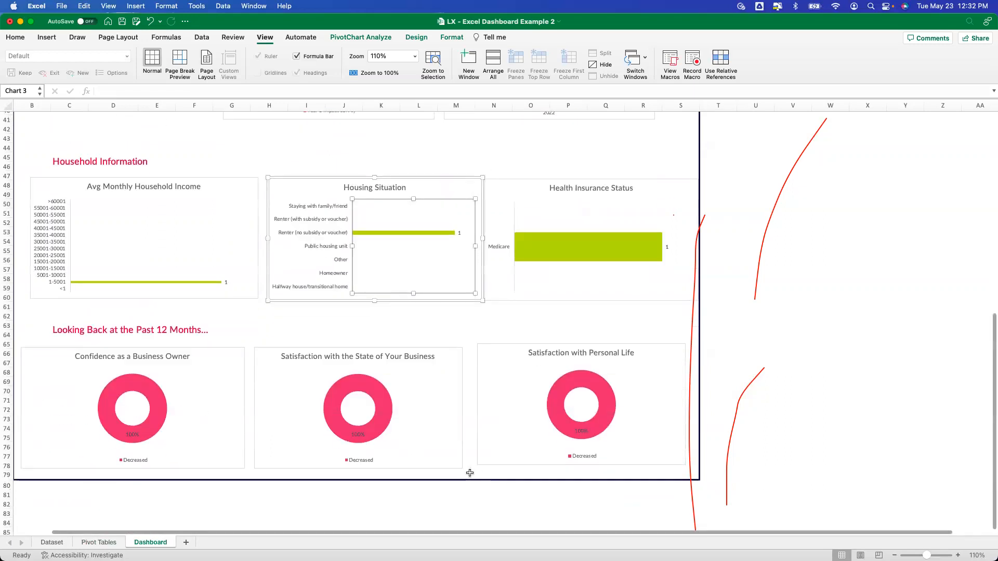
scroll(477, 477, up, 8)
scroll(477, 477, up, 4)
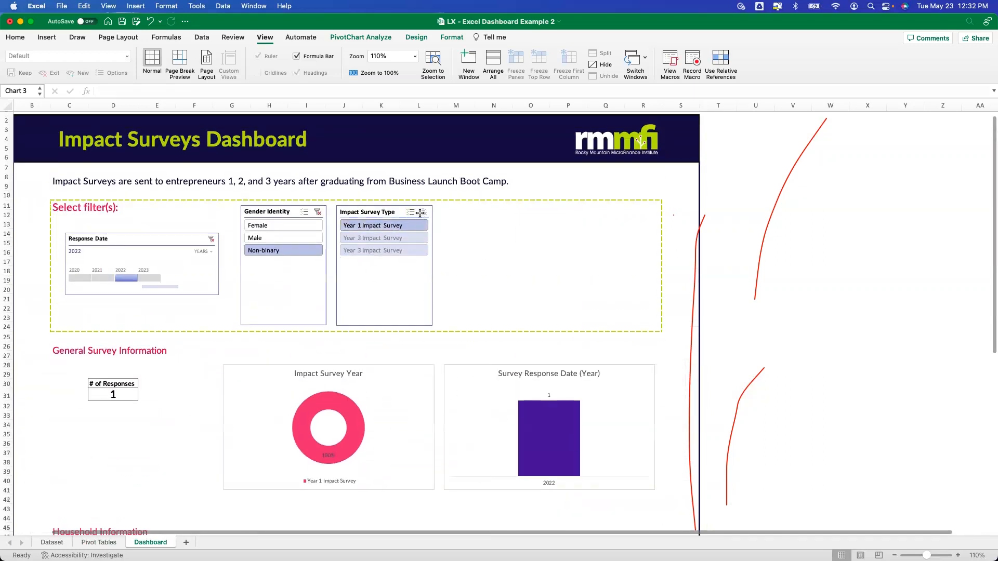
click(462, 223)
key(cmd+c)
click(669, 270)
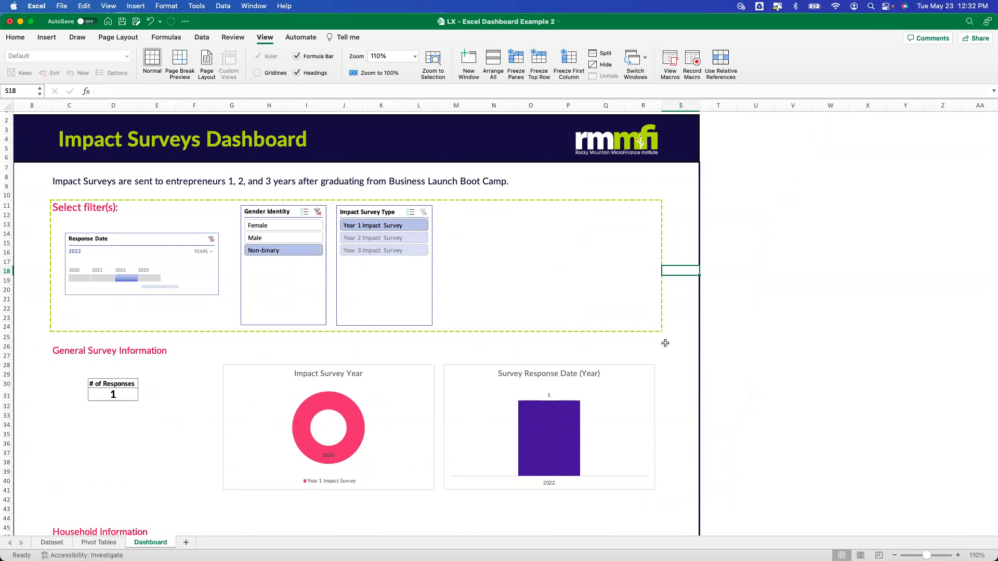
click(371, 238)
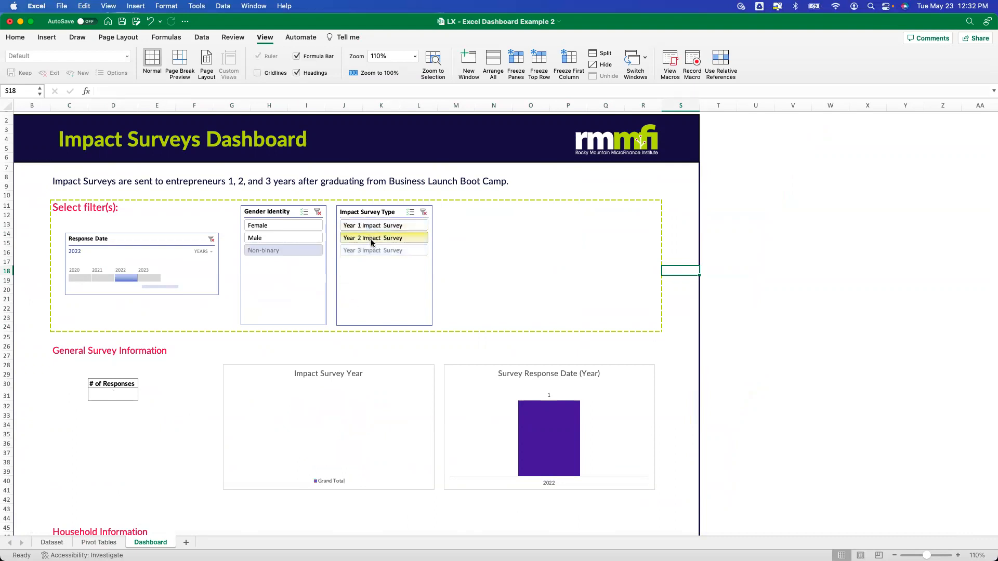
click(424, 212)
click(317, 212)
Step: Check the 2022 survey records in the Dataset sheet and return to the Dashboard sheet
click(58, 546)
scroll(118, 478, down, 10)
scroll(118, 477, down, 7)
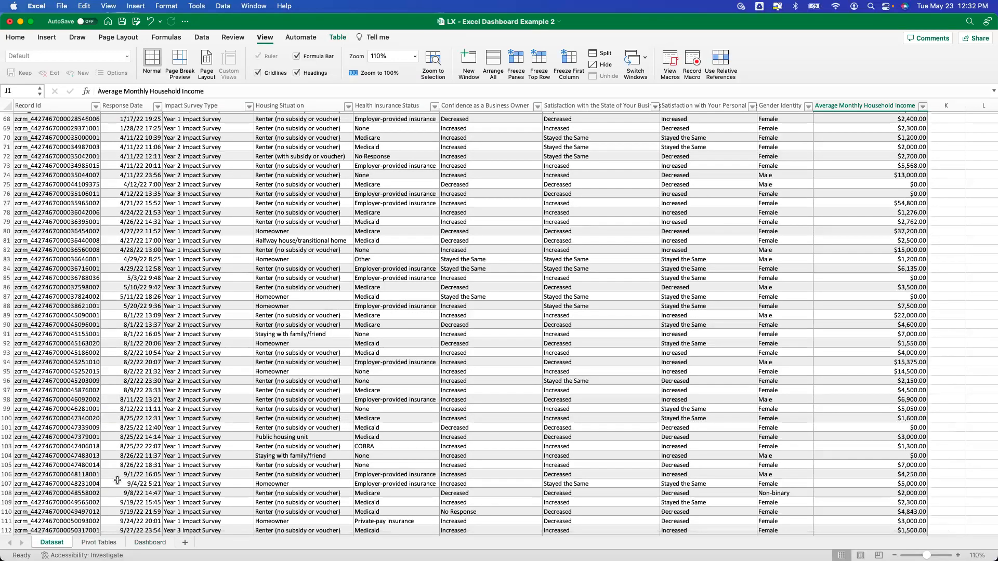
click(149, 543)
click(193, 422)
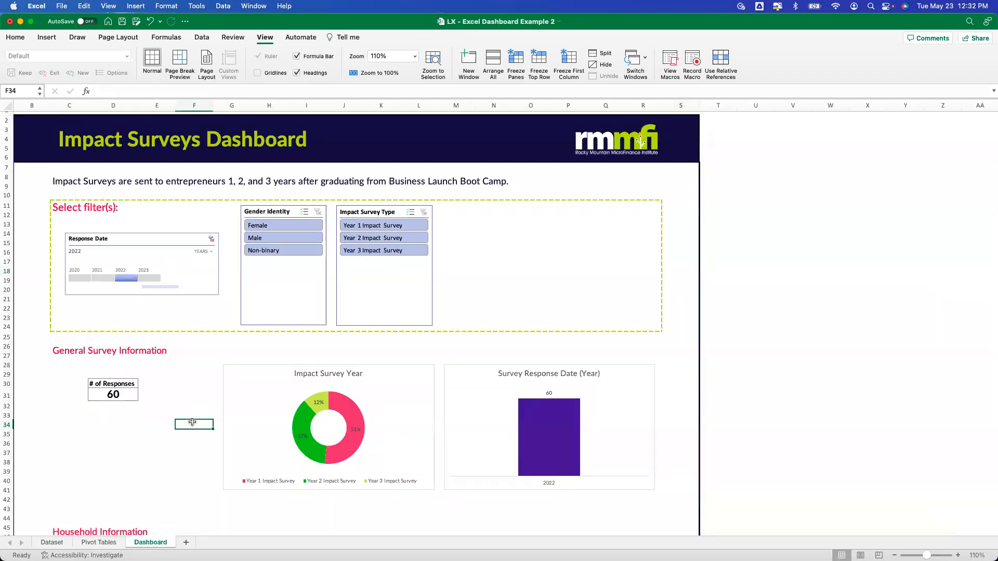
Step: Clear the Response Date timeline filter so the dashboard covers all periods
scroll(208, 312, up, 1)
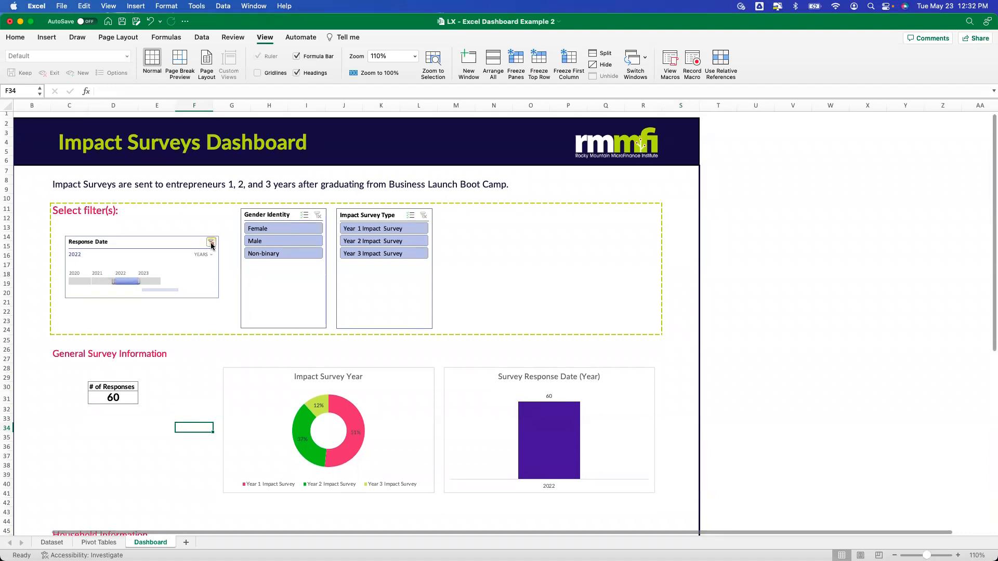
click(211, 243)
click(194, 386)
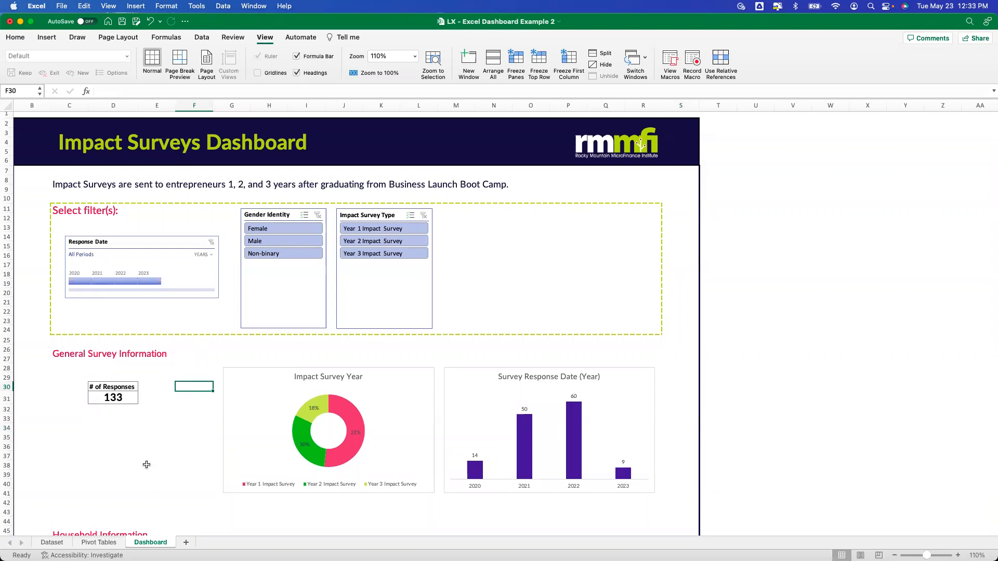
Step: Look through all the survey records in the Dataset sheet, down to the last row and back to the headers
scroll(152, 446, down, 1)
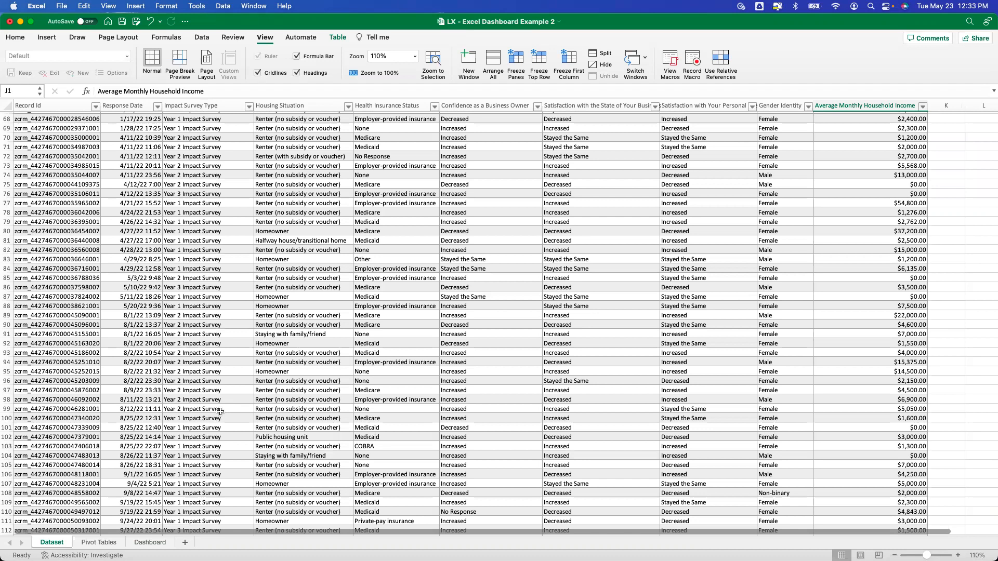
scroll(220, 412, up, 8)
scroll(221, 412, up, 10)
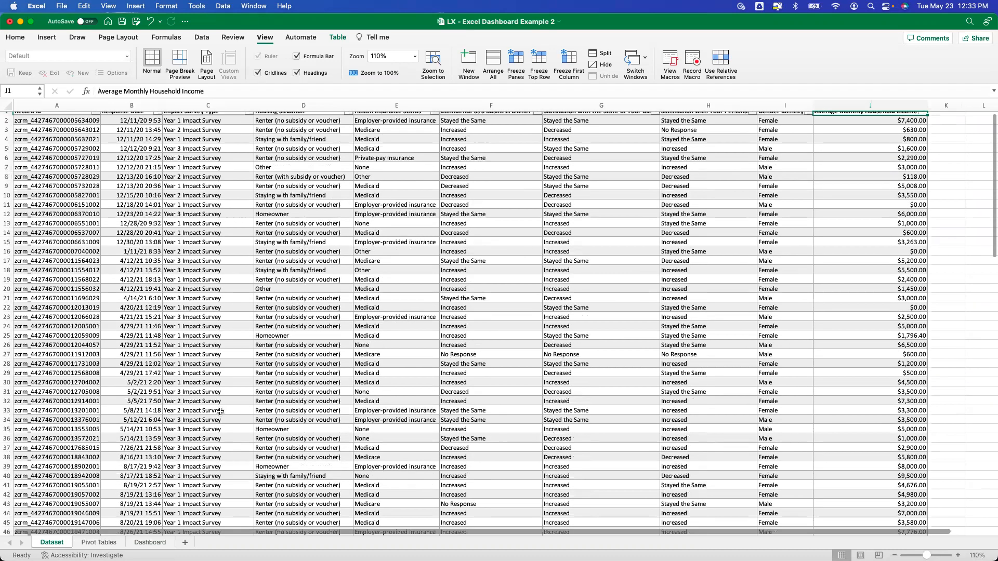
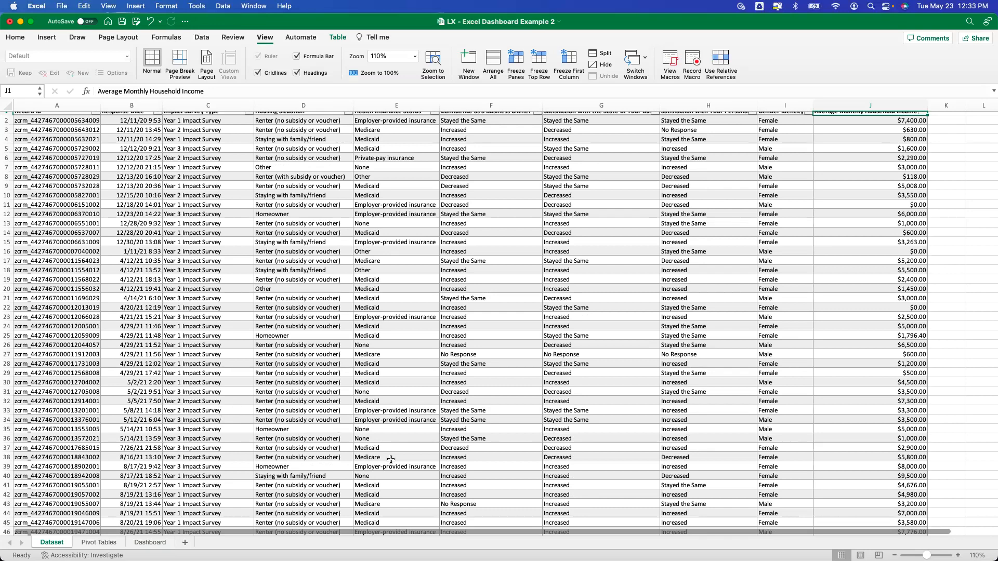
scroll(397, 464, down, 20)
scroll(397, 464, down, 20)
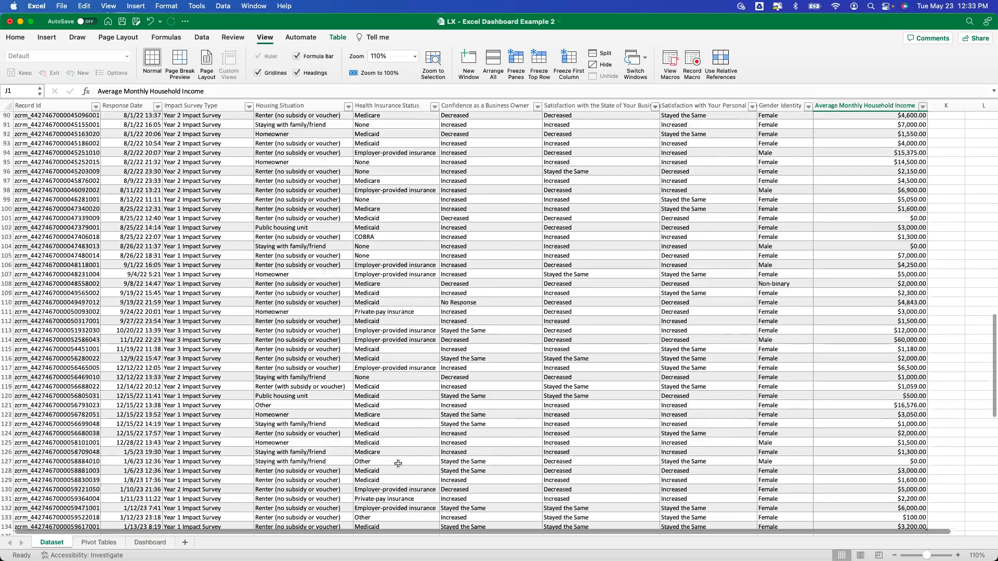
scroll(397, 463, up, 15)
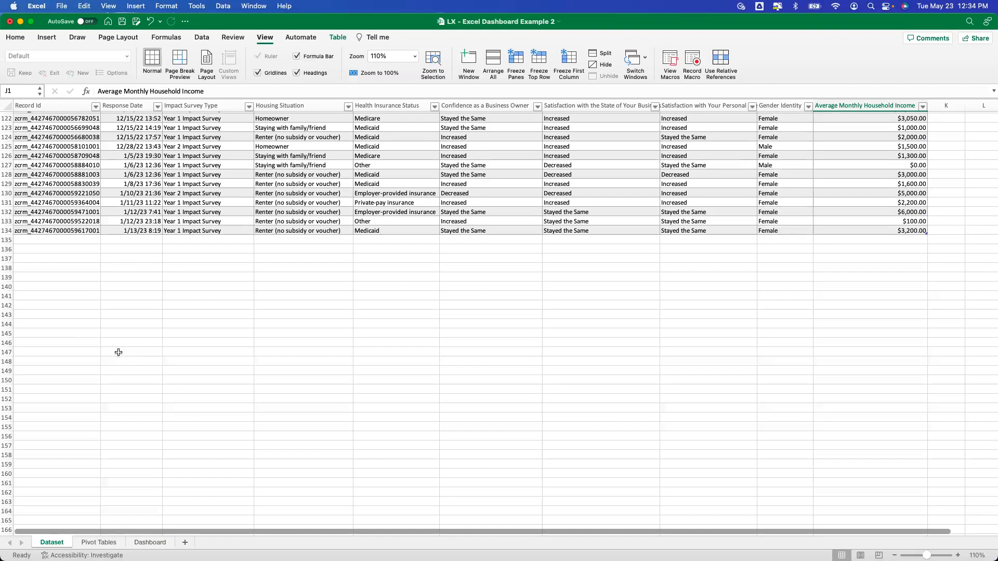
scroll(240, 378, up, 20)
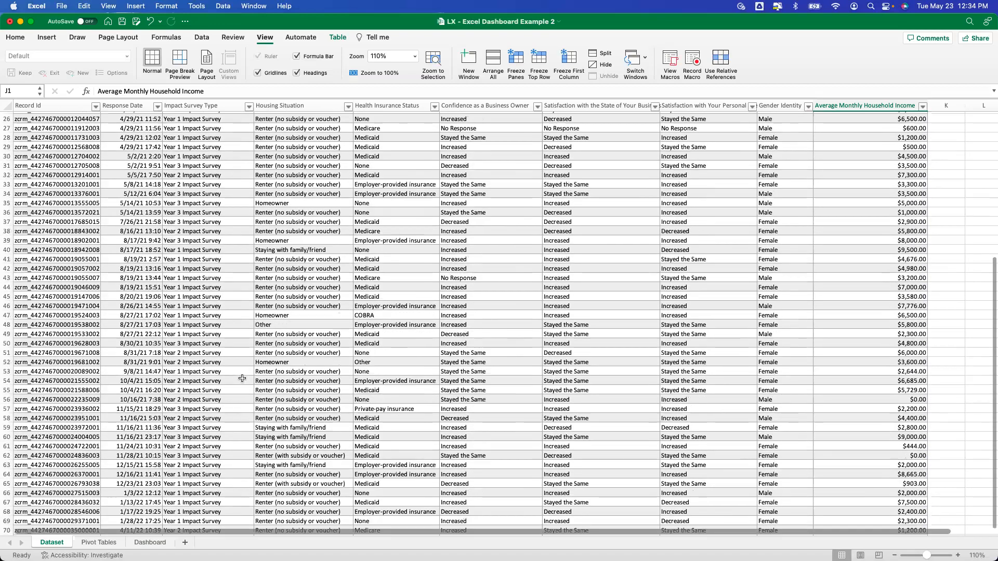
scroll(240, 378, up, 1)
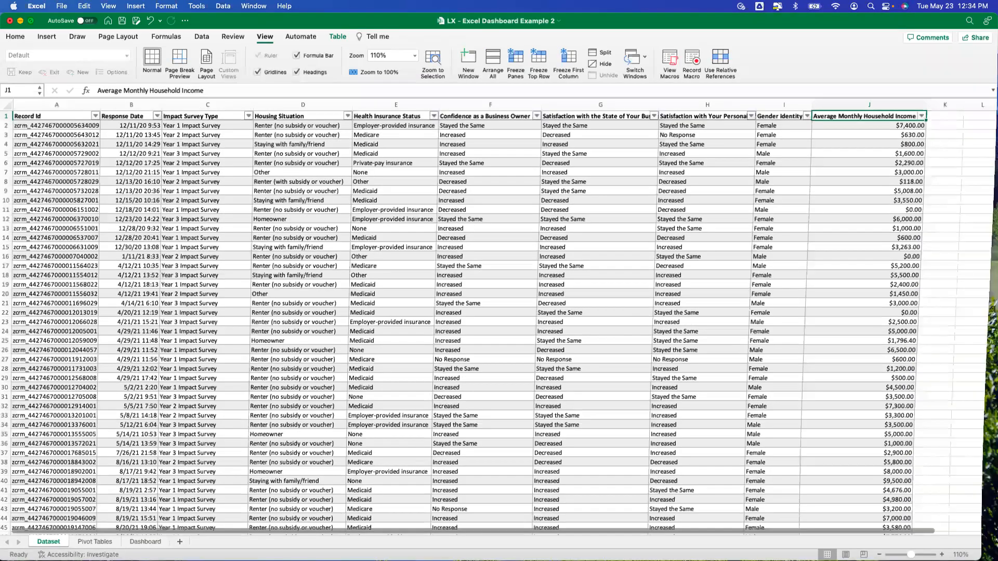
Step: Switch to Chrome and open the Dashboard sheet of the LX - Google Sheets Dashboard Example spreadsheet
click(20, 23)
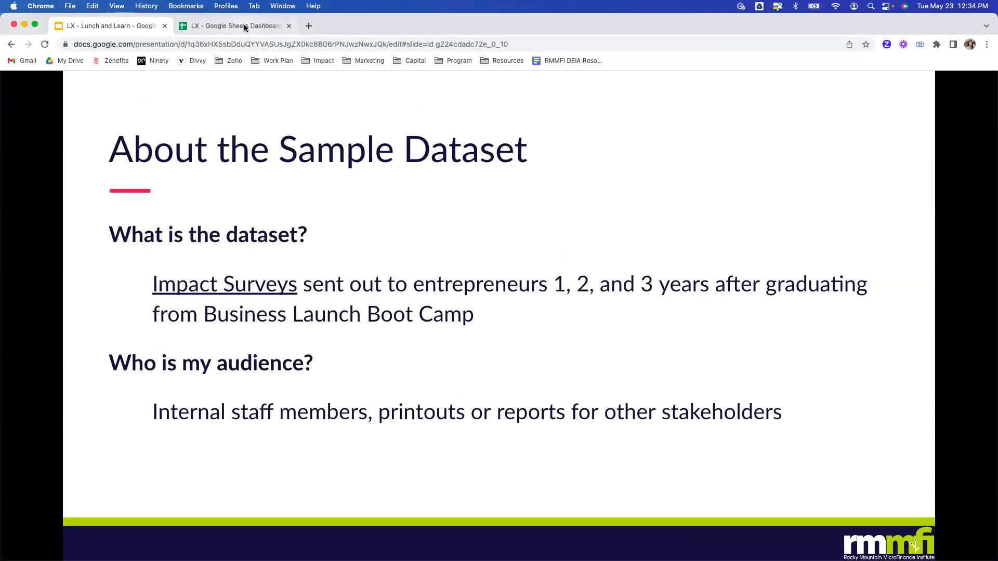
click(244, 27)
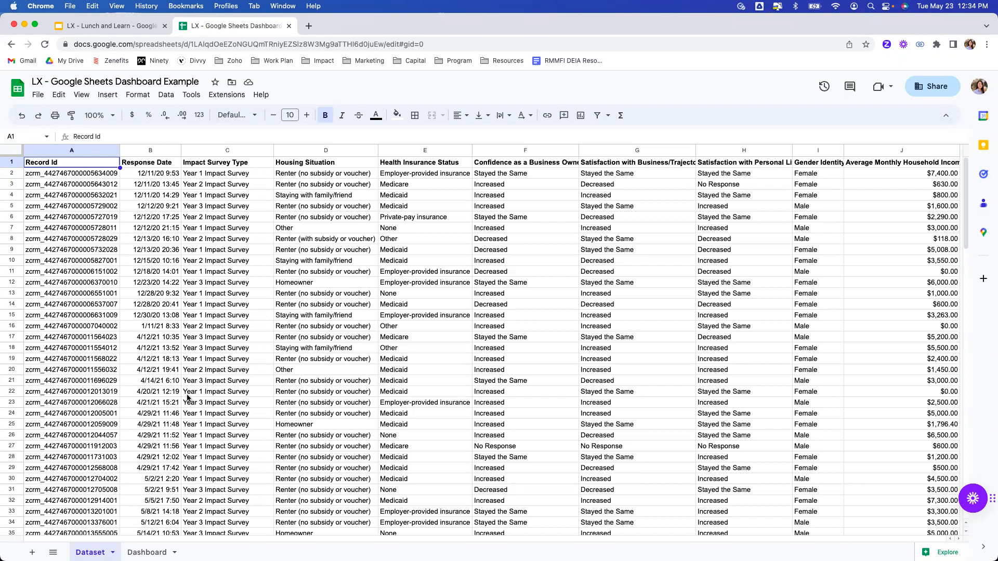
click(234, 318)
click(147, 552)
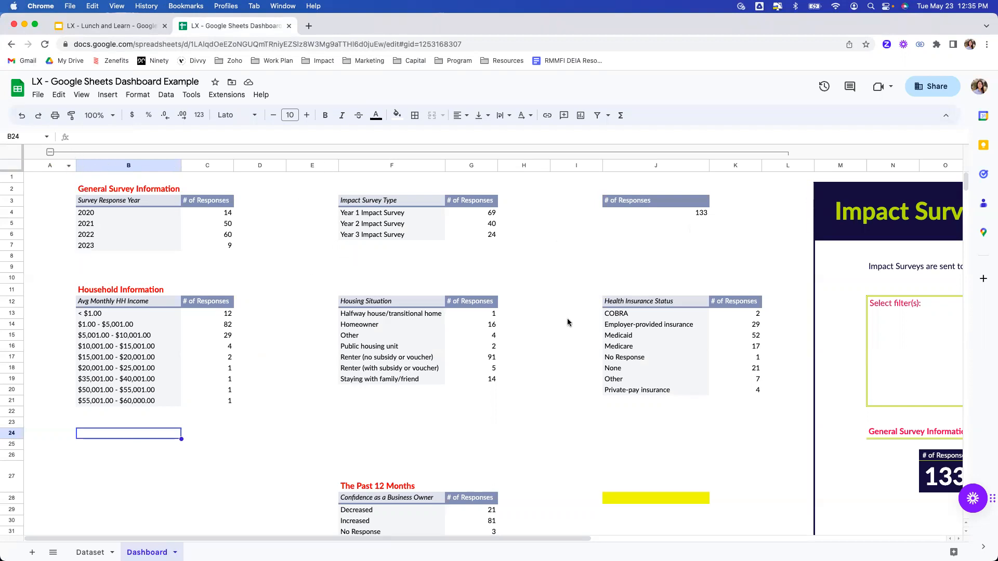
Step: Review the summary tables beside the dashboard and collapse their grouped columns B to L
scroll(442, 526, down, 3)
drag(461, 539, 273, 533)
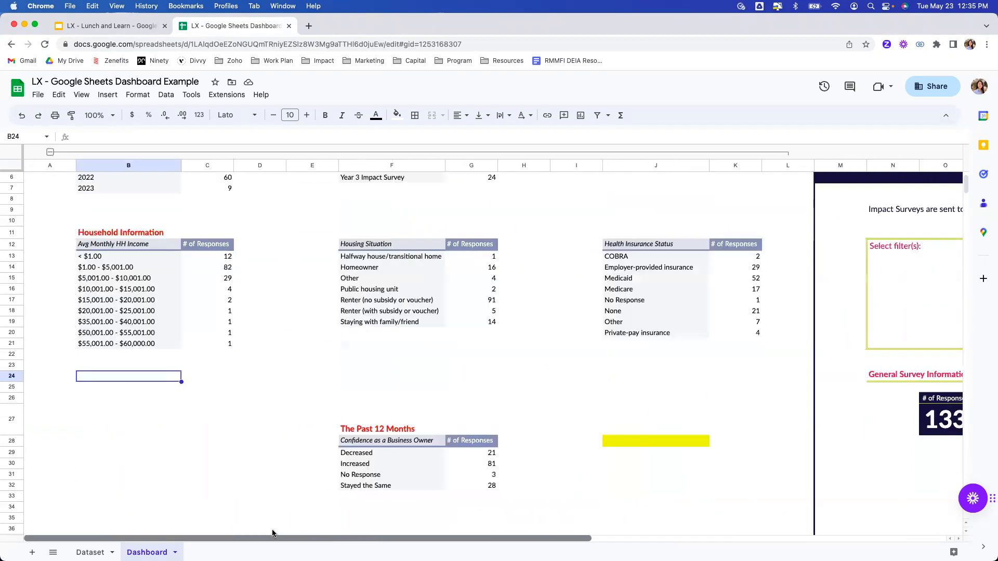
scroll(271, 514, up, 3)
click(50, 153)
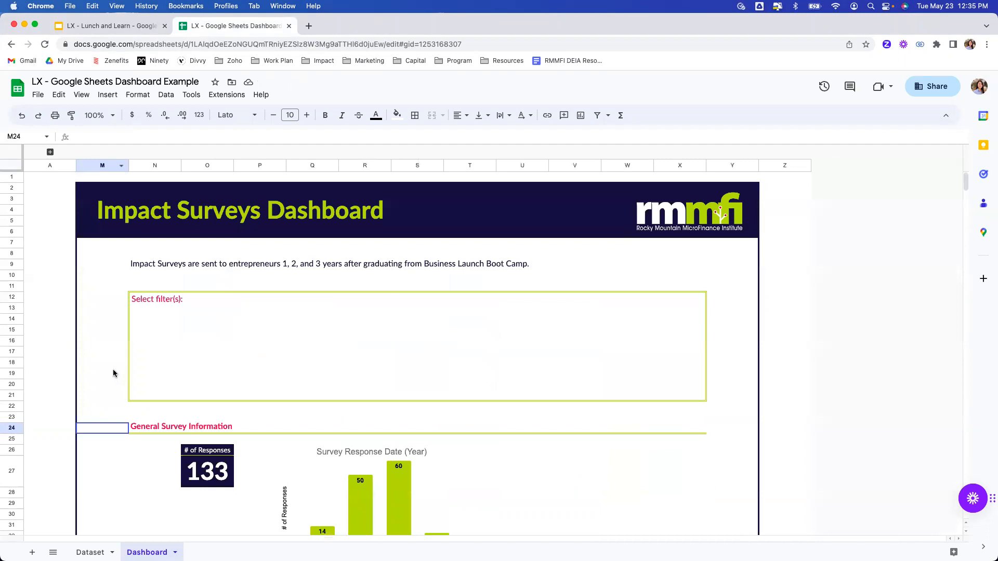
Step: Look through the Impact Surveys Dashboard from its filter area down to the past-12-months section
scroll(114, 372, down, 2)
scroll(114, 373, up, 2)
scroll(117, 370, down, 6)
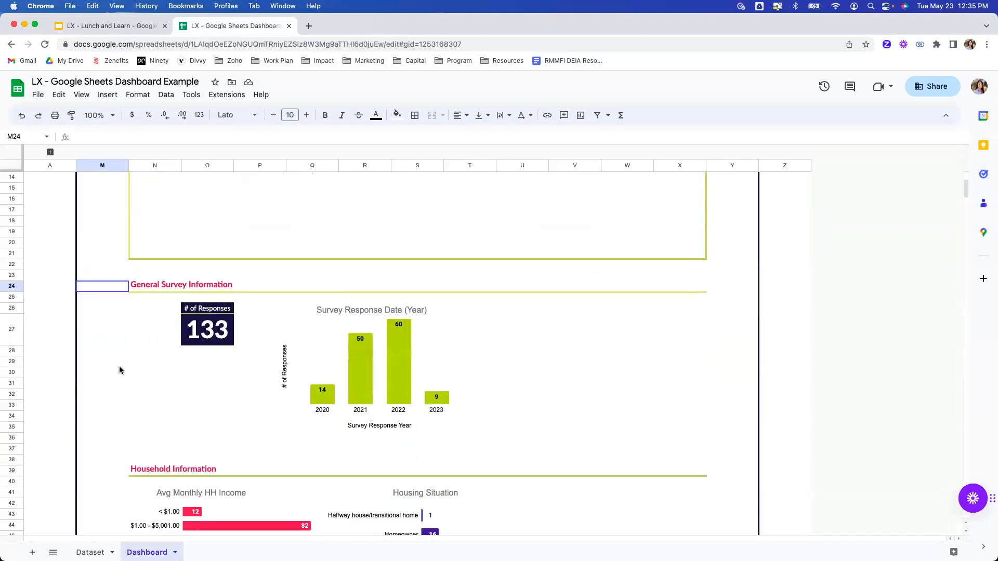
scroll(275, 416, down, 10)
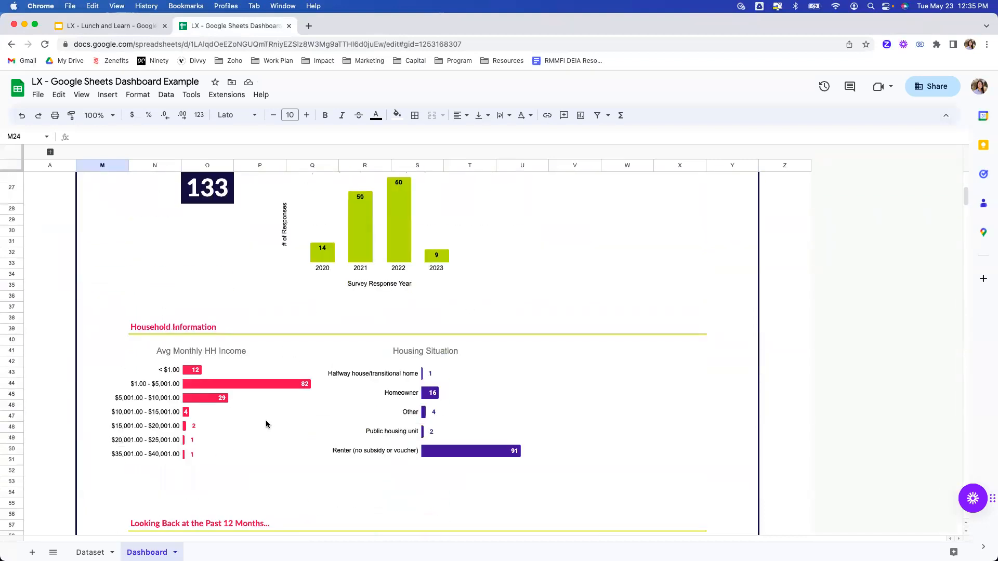
scroll(443, 446, down, 5)
scroll(443, 445, up, 20)
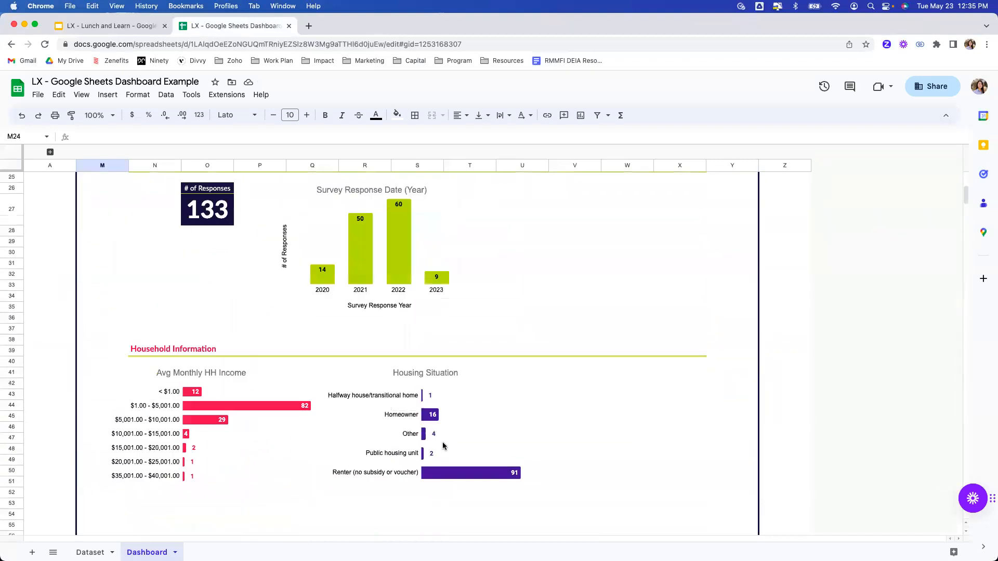
Step: Select the Survey Response Date (Year) chart and expand the grouped columns B to L with the summary tables behind the dashboard
scroll(443, 446, down, 5)
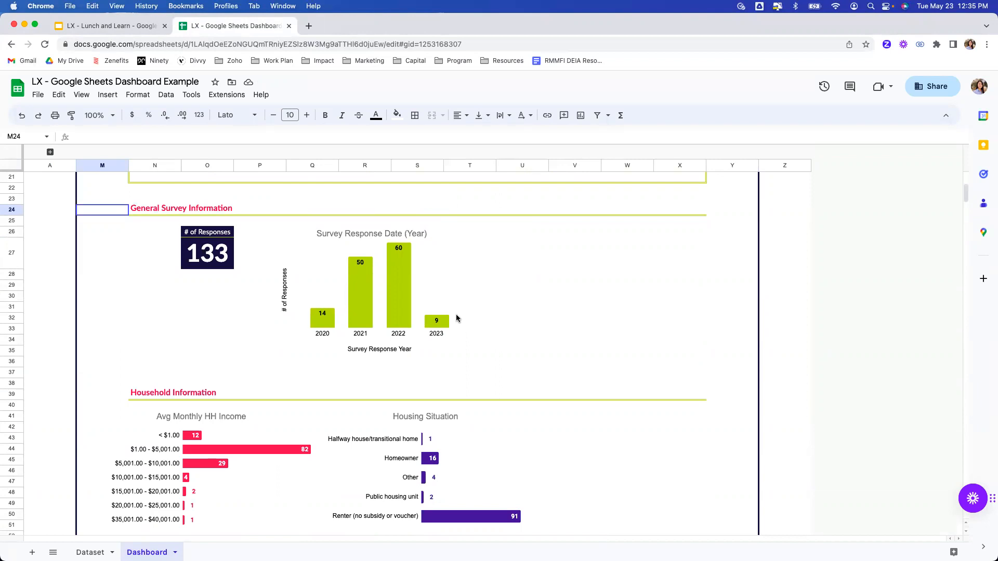
click(393, 237)
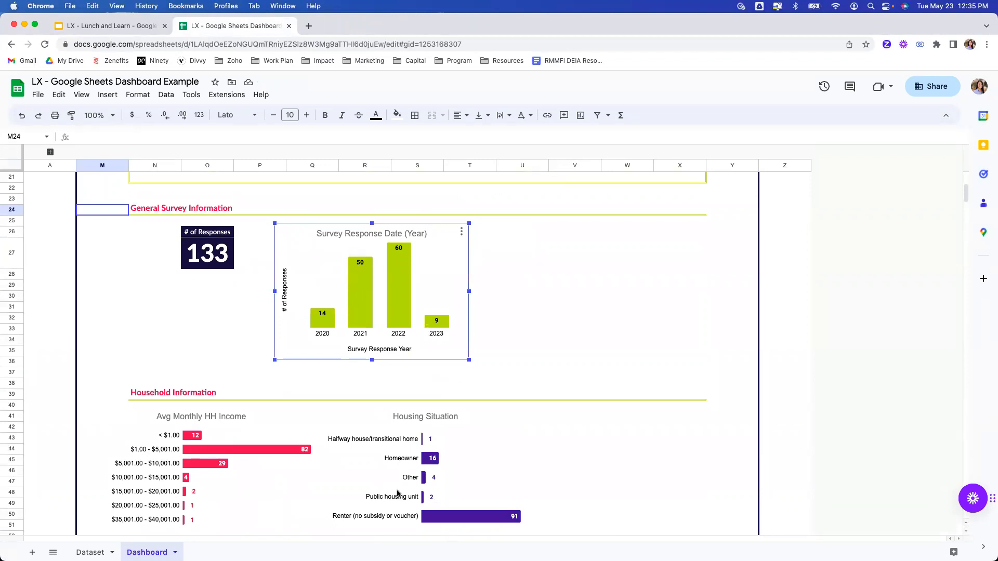
click(51, 153)
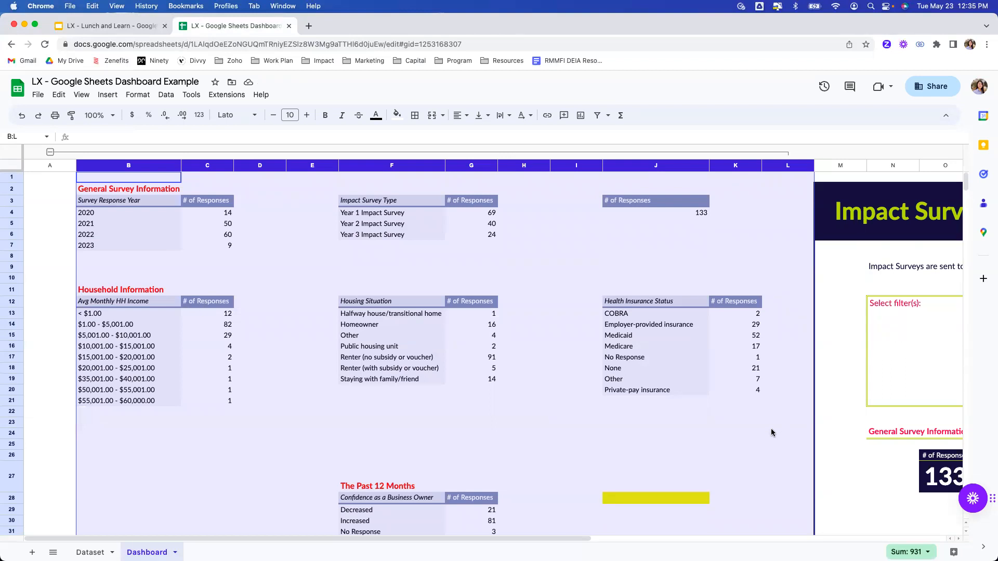
click(554, 444)
scroll(554, 438, down, 3)
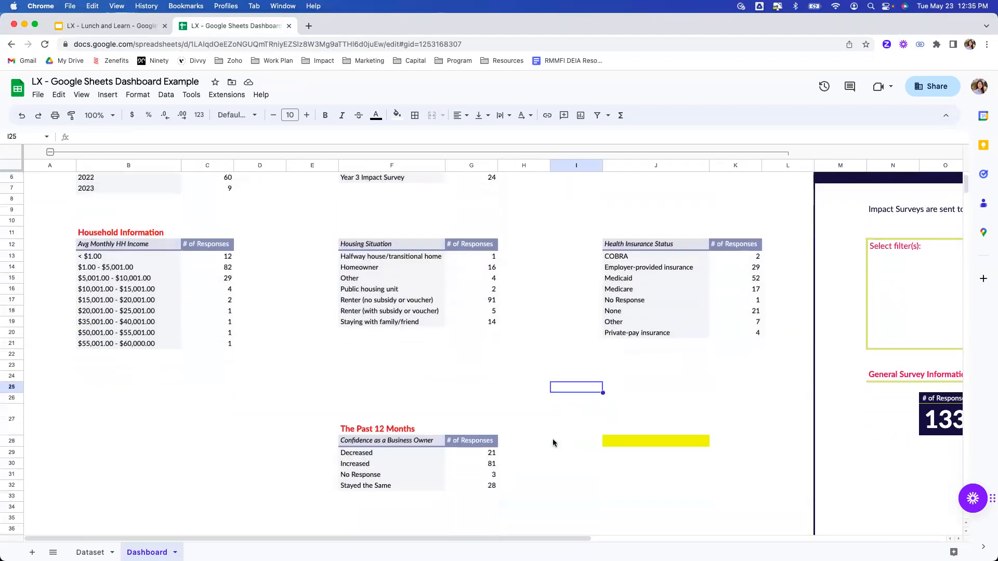
Step: Create a pivot table from Dataset!A1:J134 in the existing Dashboard sheet at the highlighted cell J28
click(608, 444)
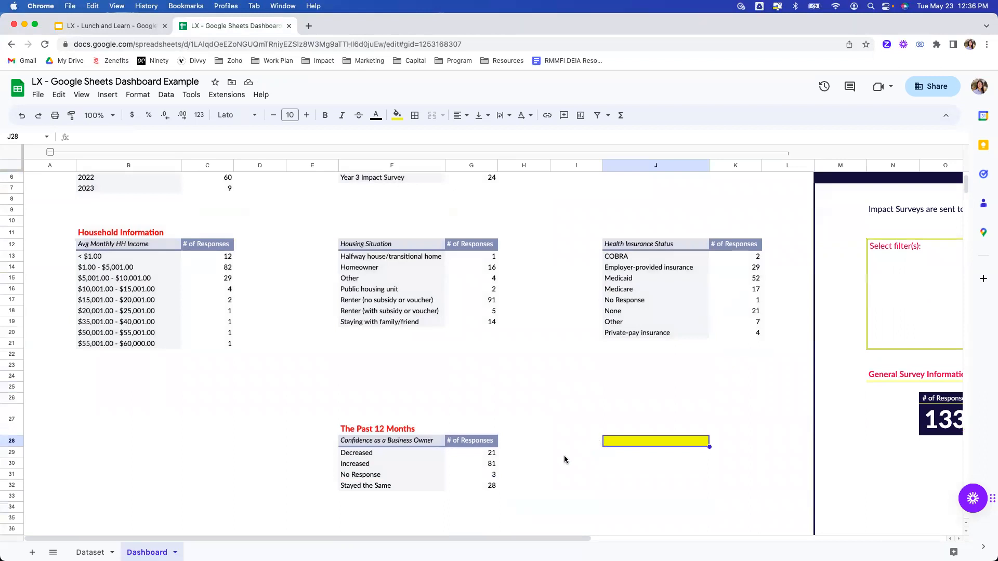
drag(563, 539, 695, 539)
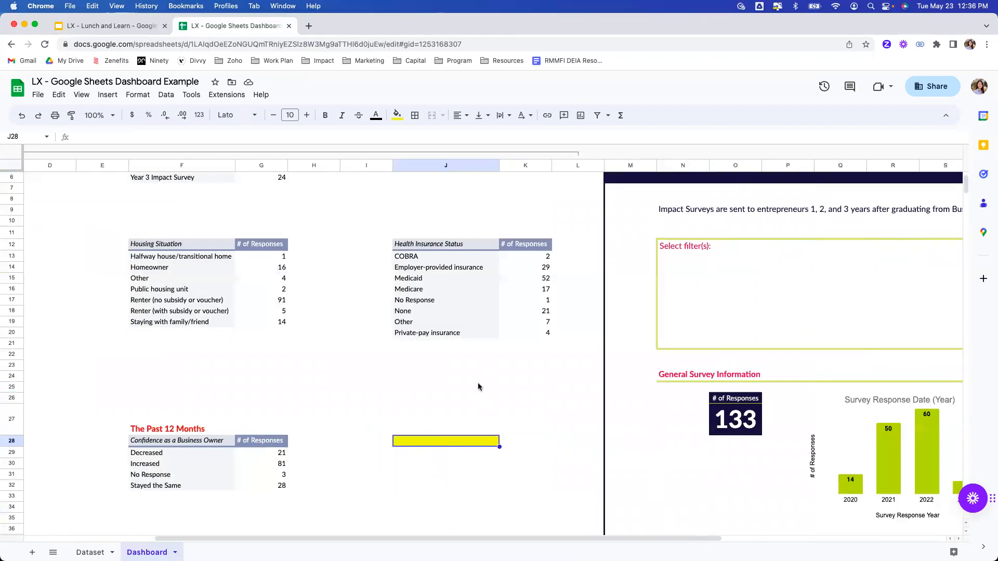
scroll(439, 375, down, 10)
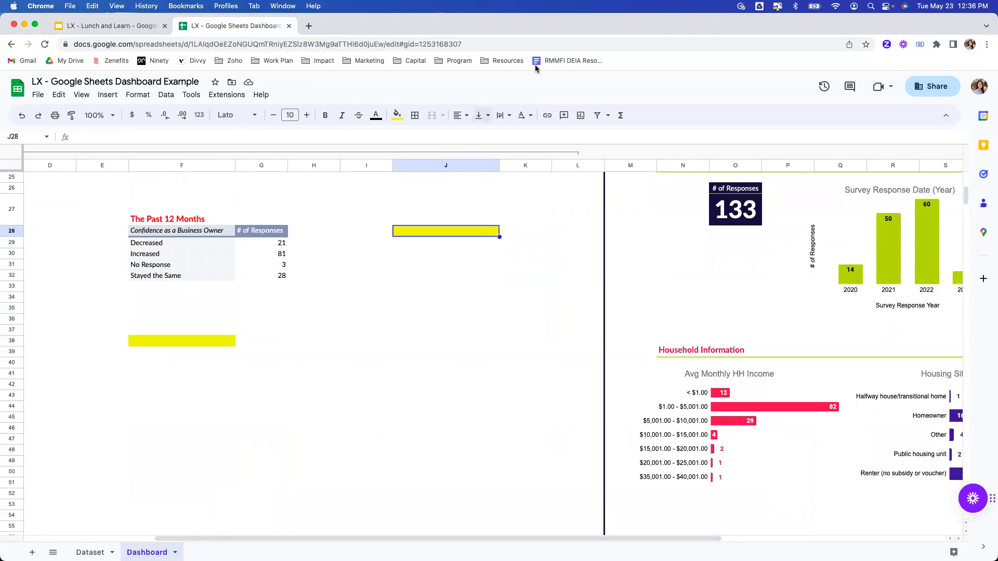
click(107, 95)
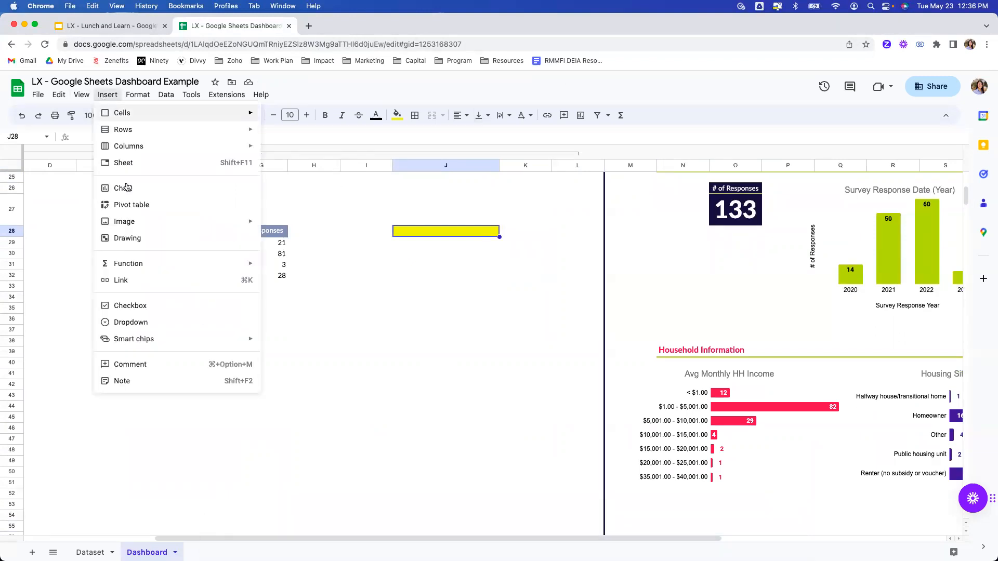
click(134, 207)
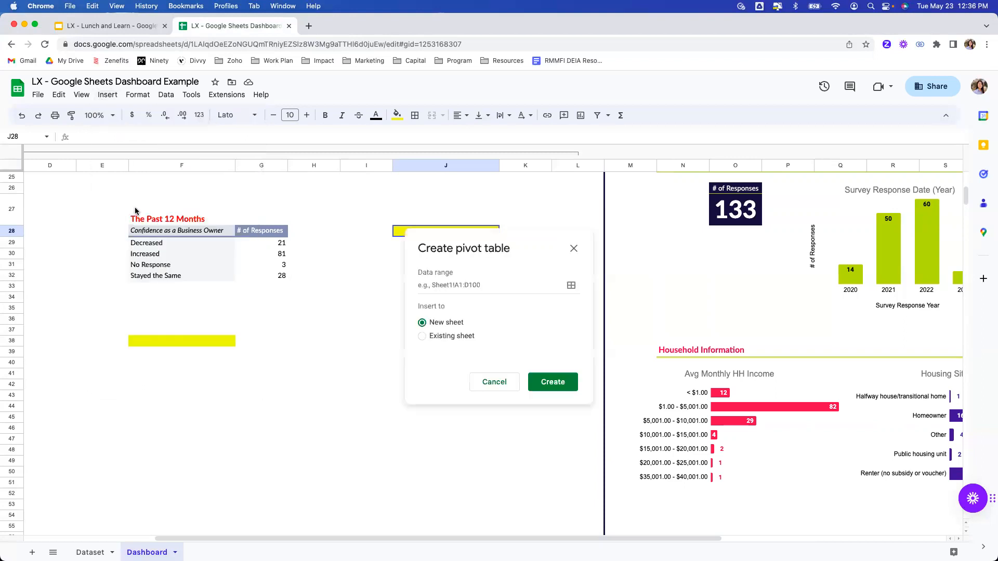
click(571, 286)
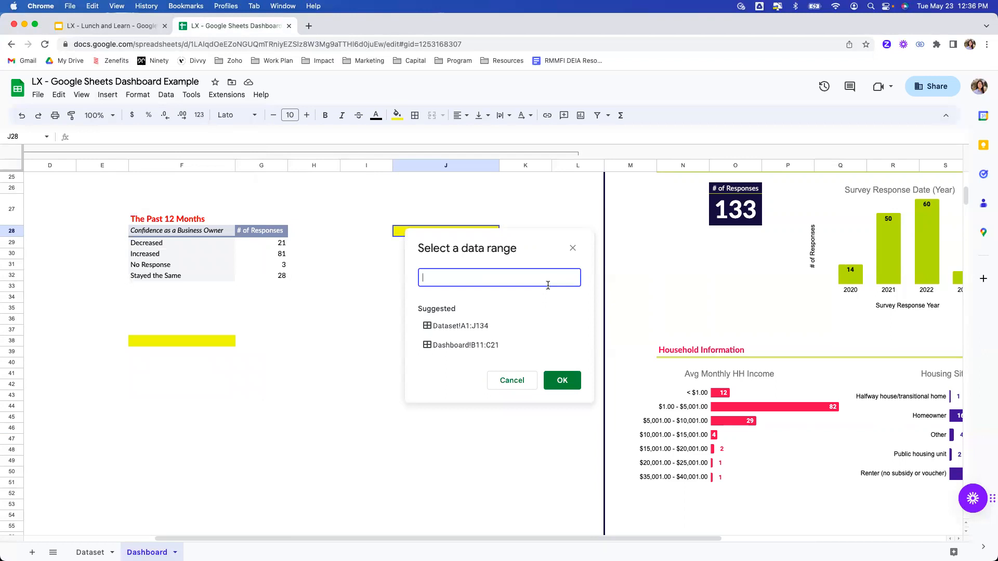
click(468, 329)
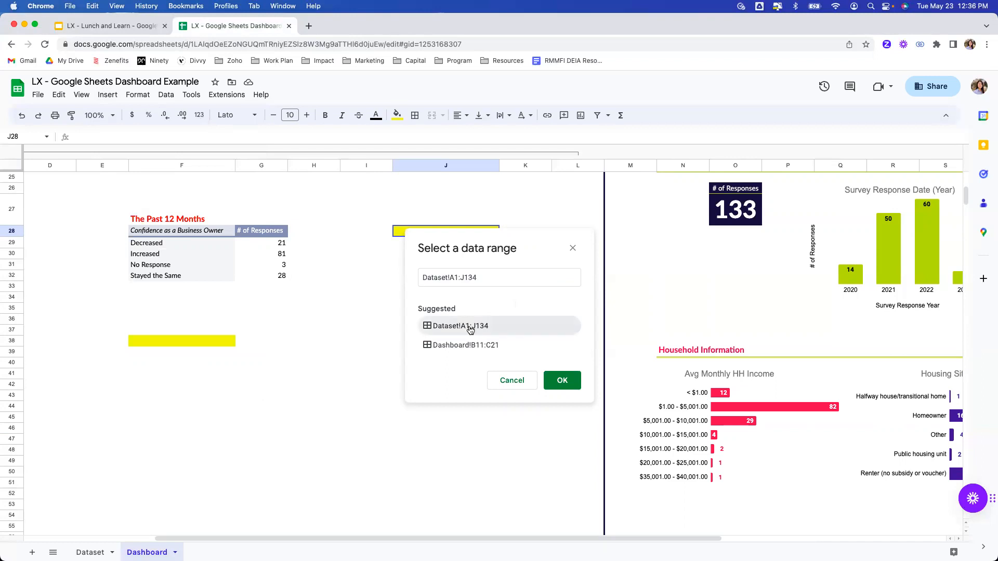
click(557, 380)
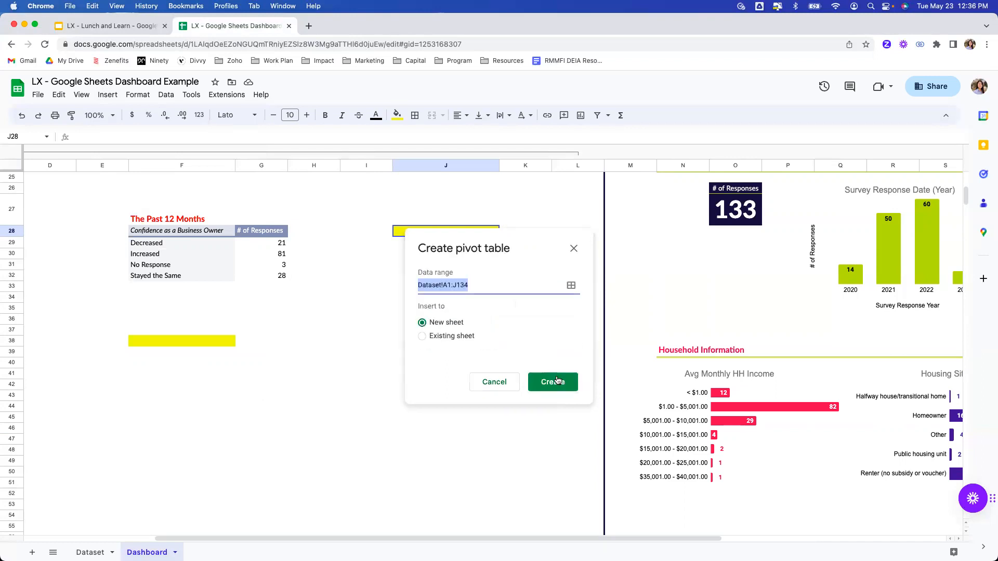
click(460, 336)
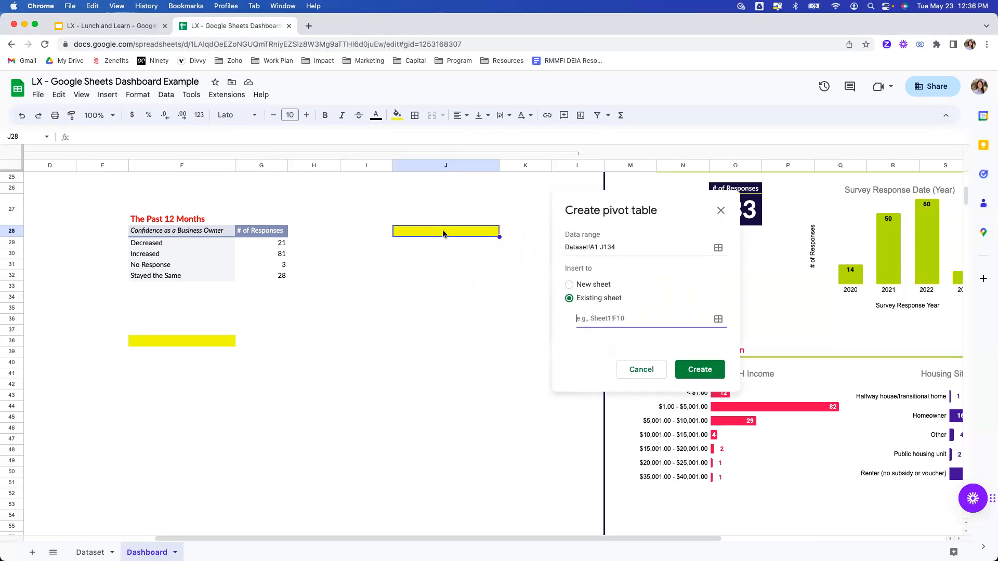
click(443, 234)
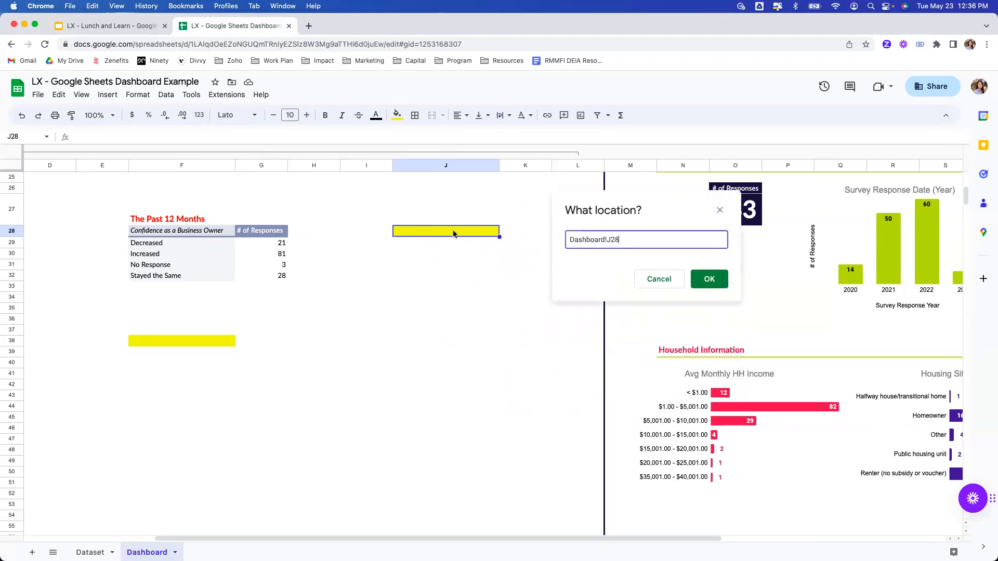
click(708, 279)
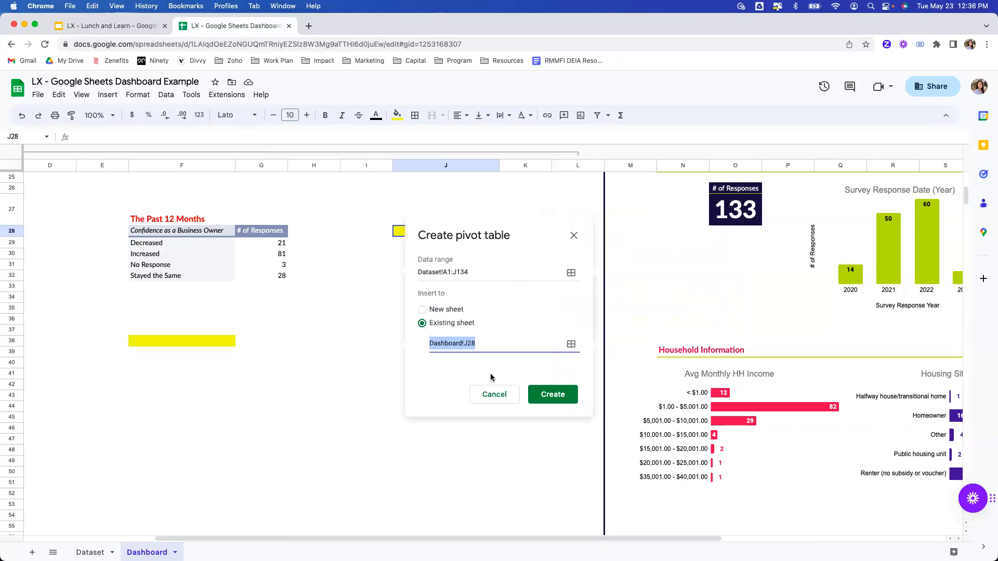
click(533, 393)
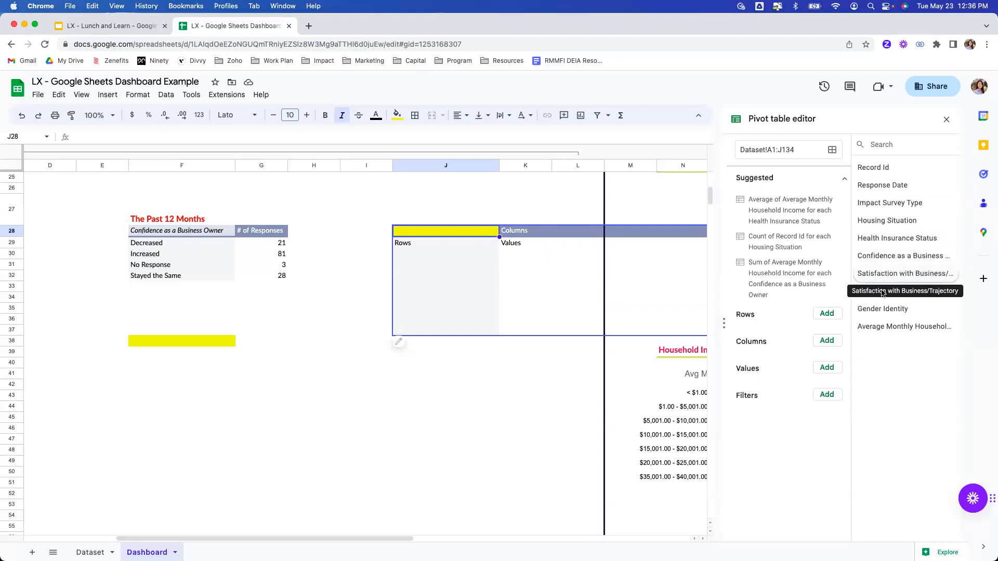
Step: Add Satisfaction with Business/Trajectory as both the rows and the values of the J28 pivot table, and close its editor
drag(905, 274, 785, 330)
drag(899, 275, 792, 358)
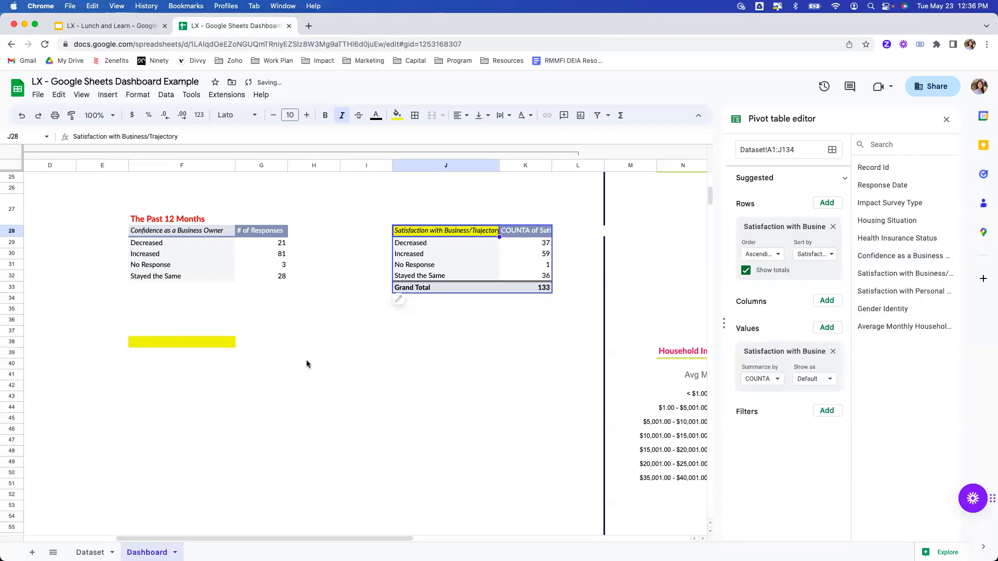
click(152, 342)
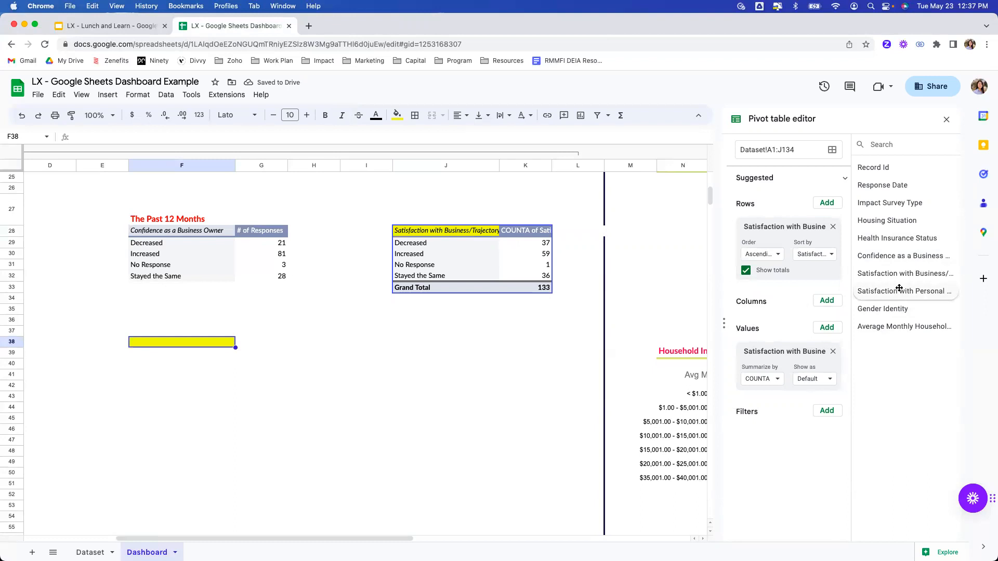
click(946, 121)
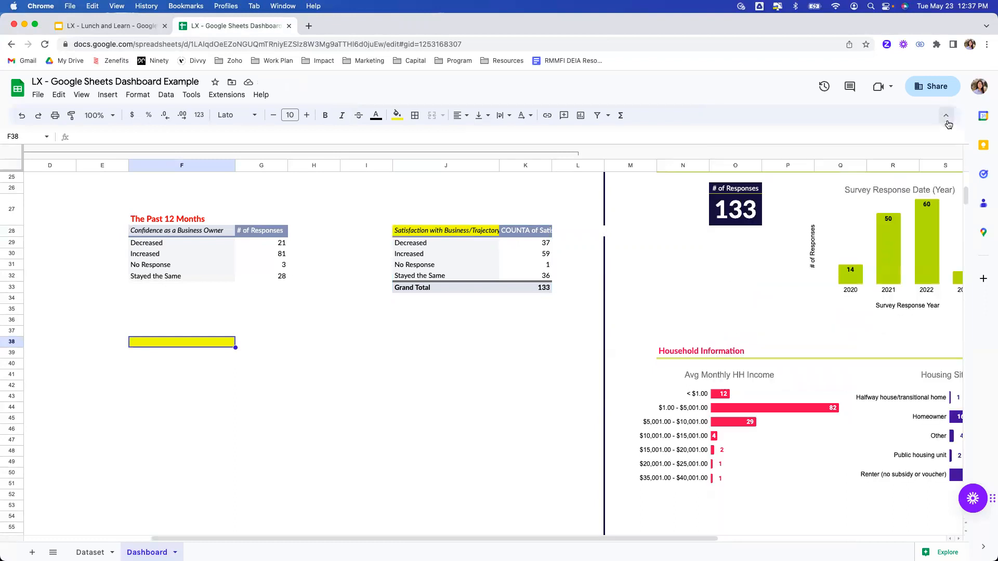
Step: Create another pivot table from Dataset!A1:J134 in the existing Dashboard sheet at the highlighted cell F38
click(106, 96)
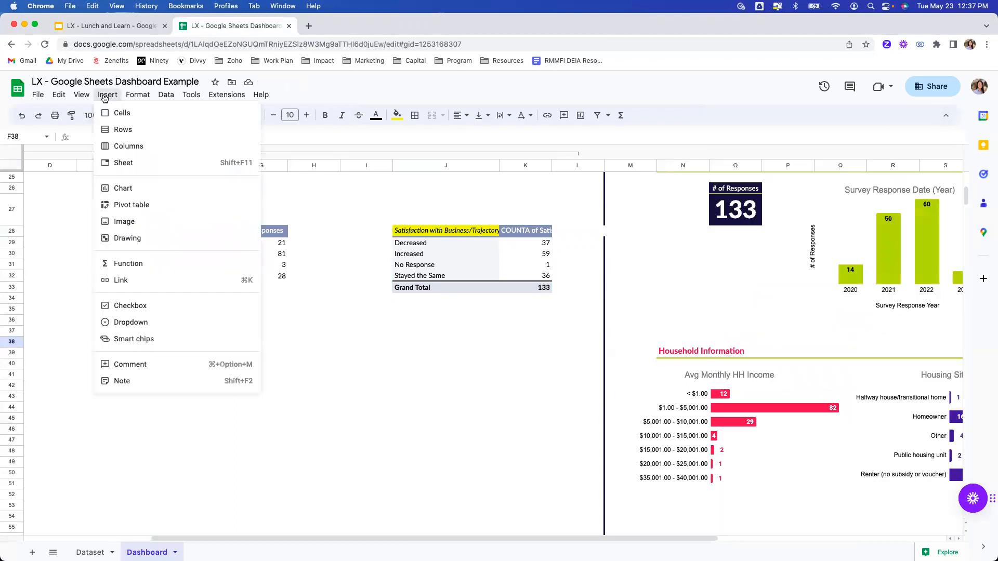
click(133, 208)
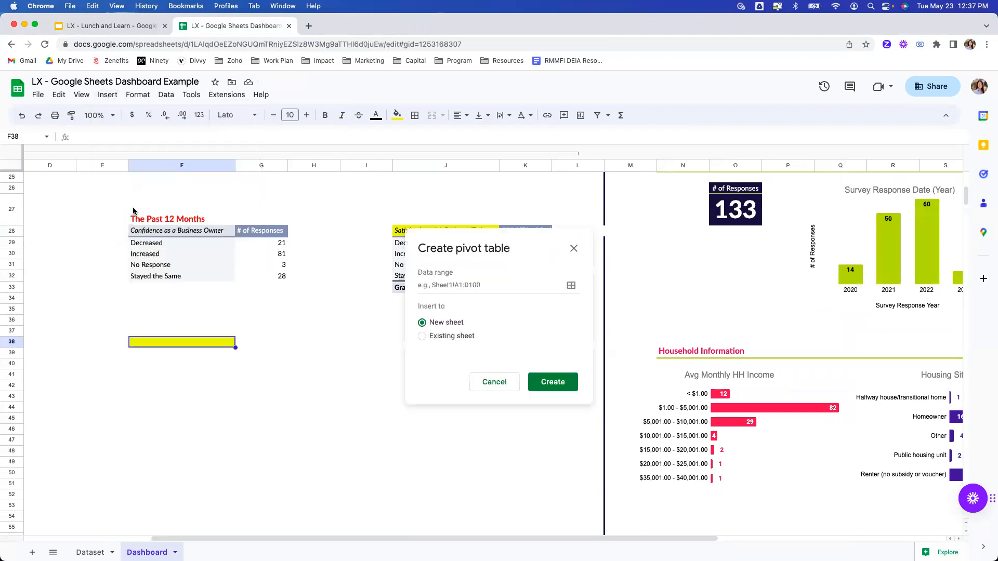
click(571, 285)
click(460, 325)
click(561, 386)
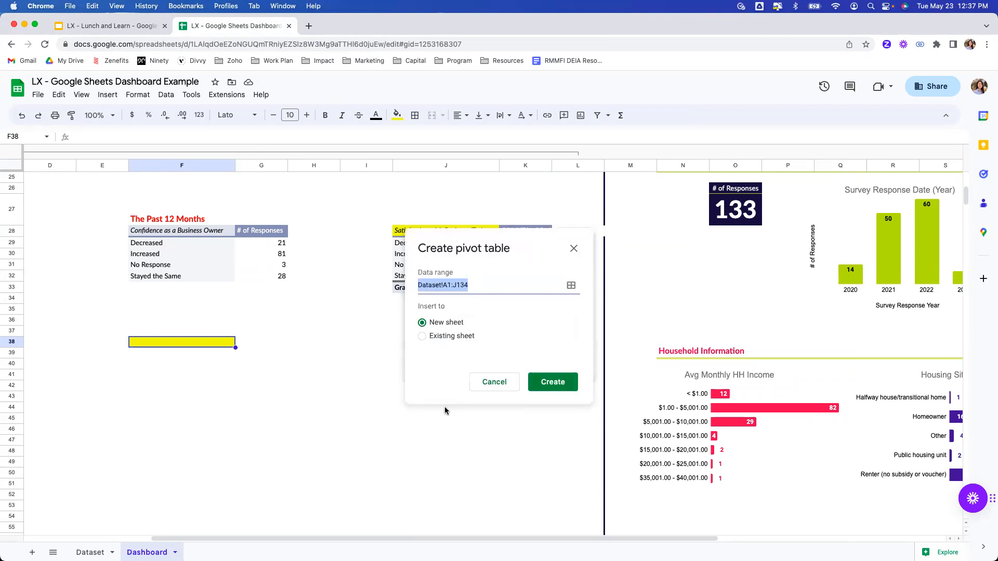
click(460, 337)
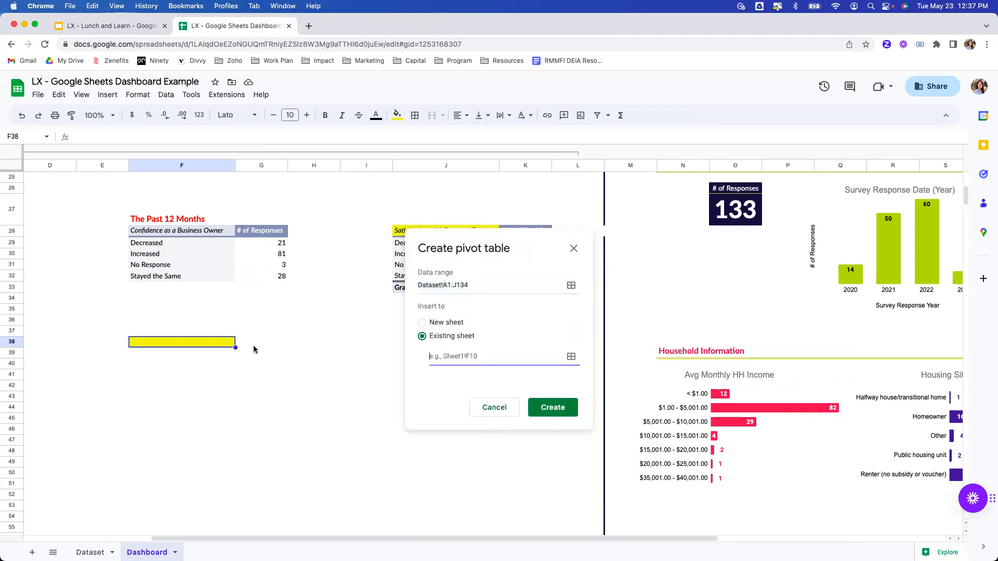
click(207, 345)
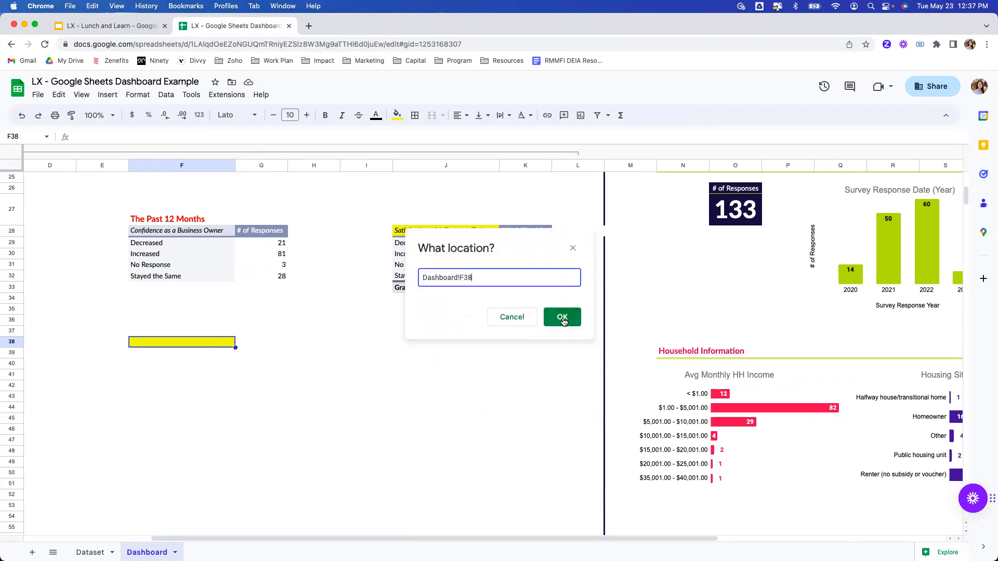
click(564, 319)
click(552, 394)
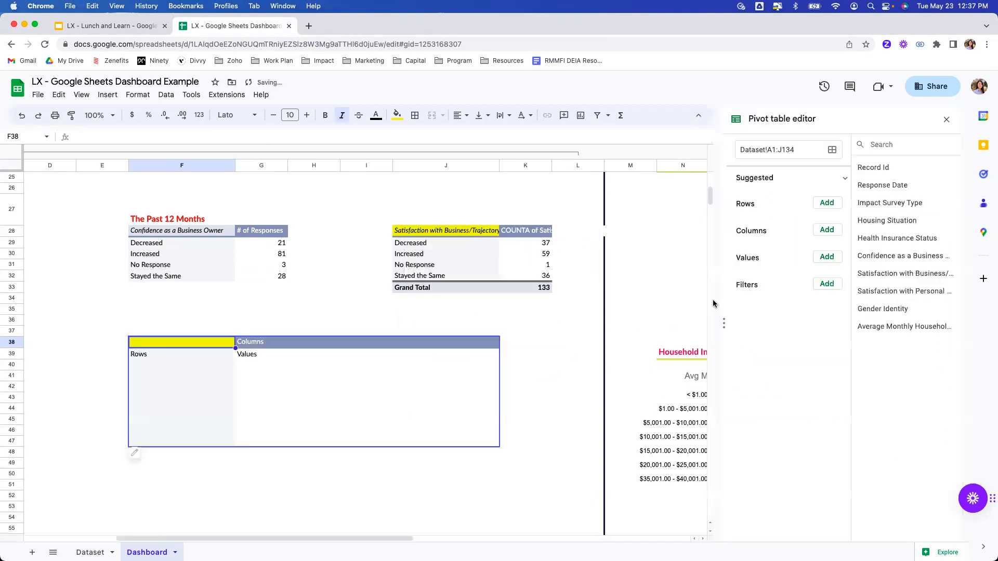
Step: Add Satisfaction with Personal Life as both the rows and the values of the F38 pivot table
drag(886, 256, 753, 225)
click(826, 229)
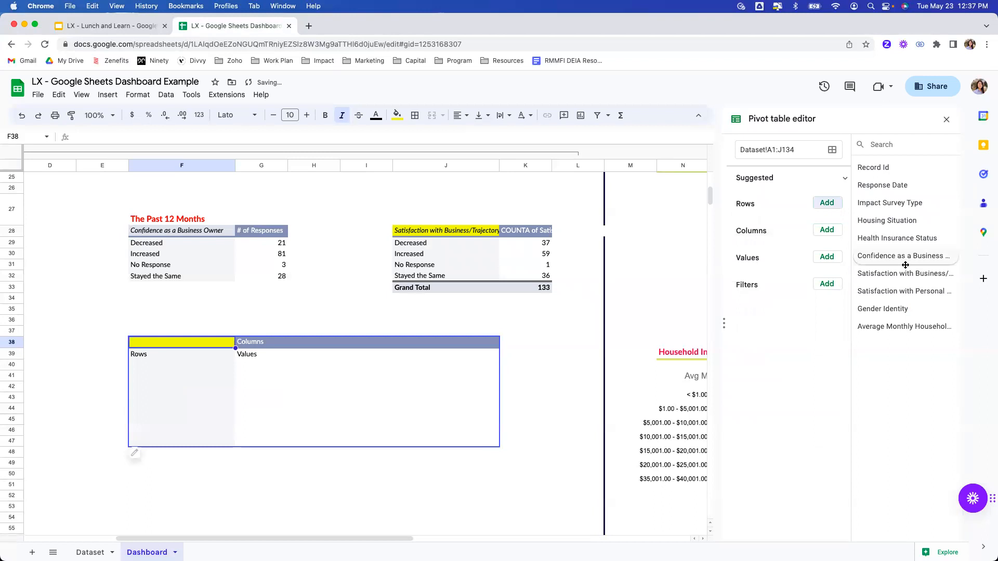
drag(907, 291, 780, 355)
Step: Show the Satisfaction with Personal Life counts as % of grand total
click(279, 366)
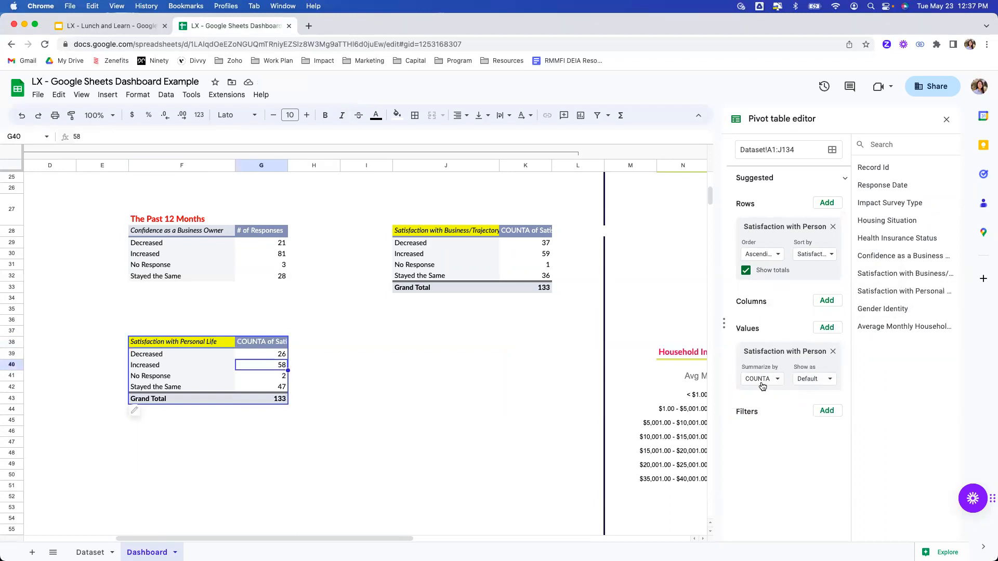
click(817, 379)
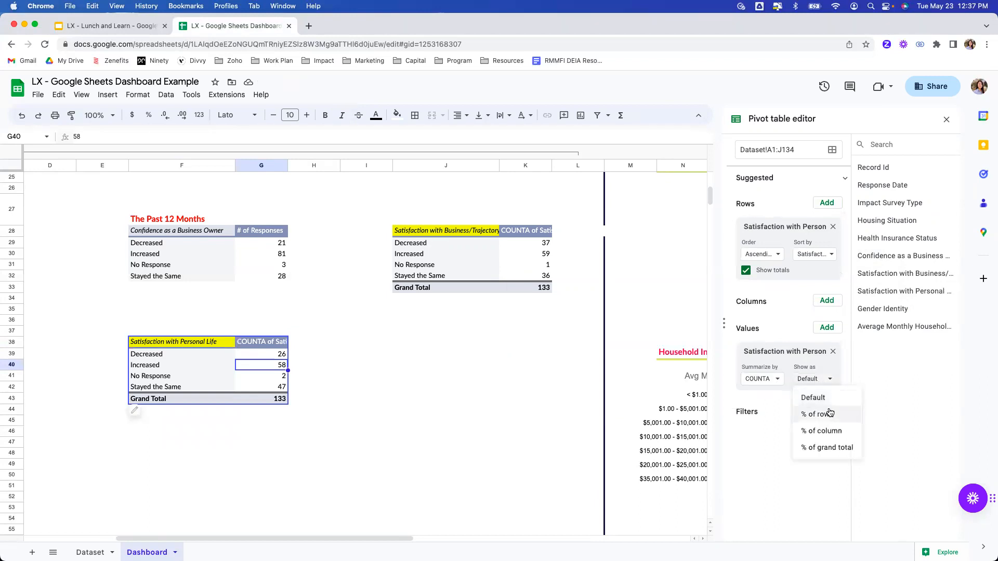
click(828, 447)
click(830, 379)
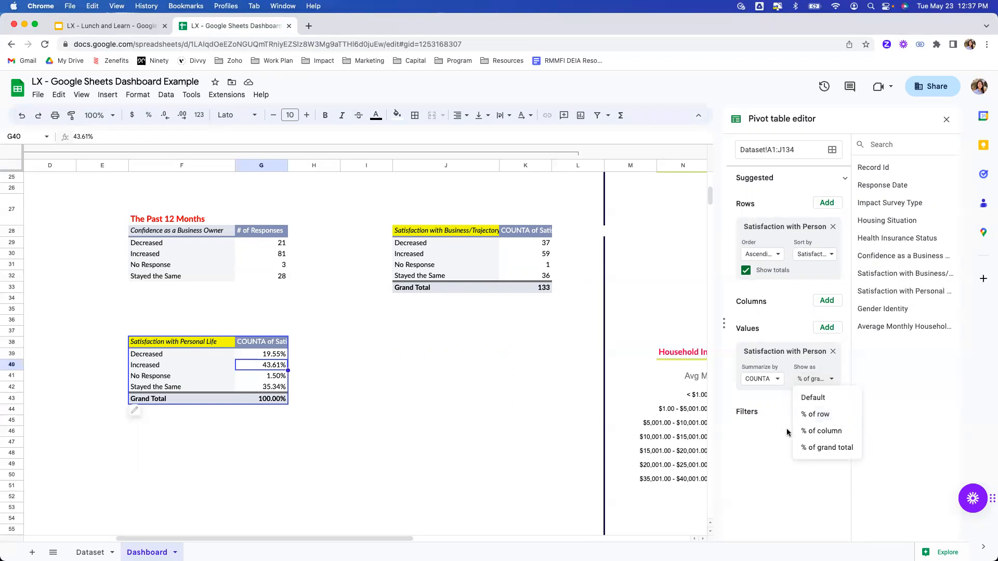
click(831, 448)
Step: Format the percentages in G39:G43 without decimal places
drag(276, 356, 276, 400)
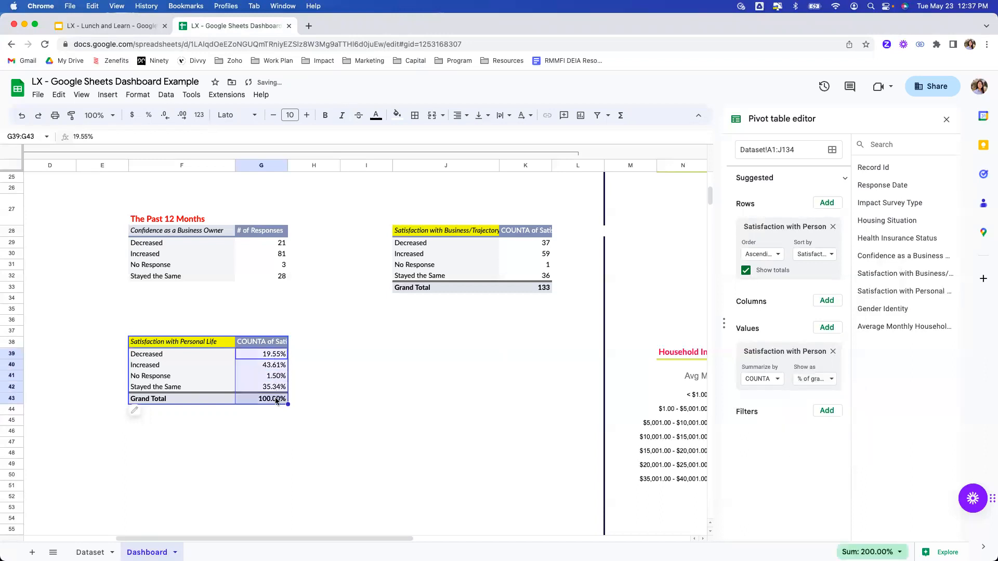
click(165, 115)
click(165, 115)
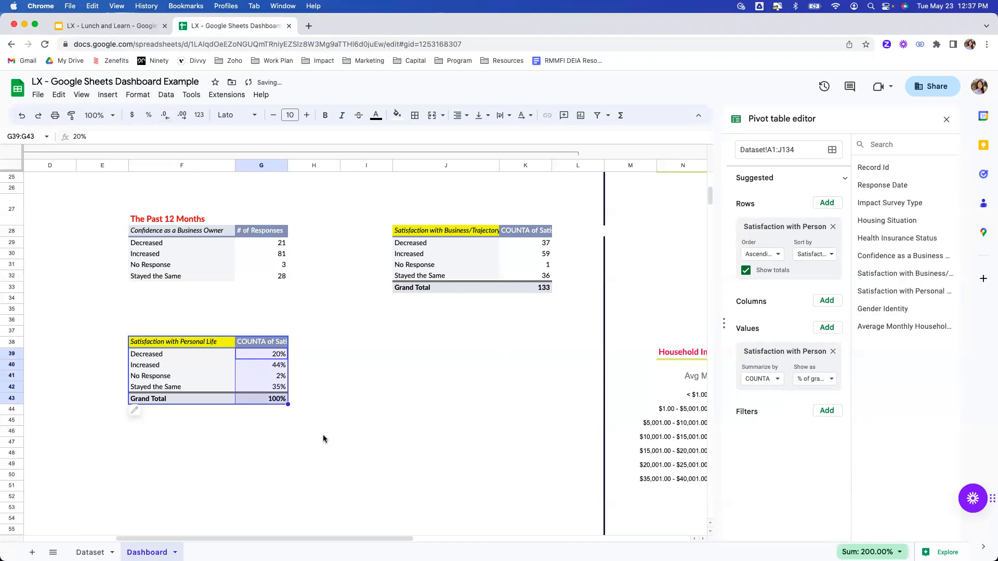
click(333, 412)
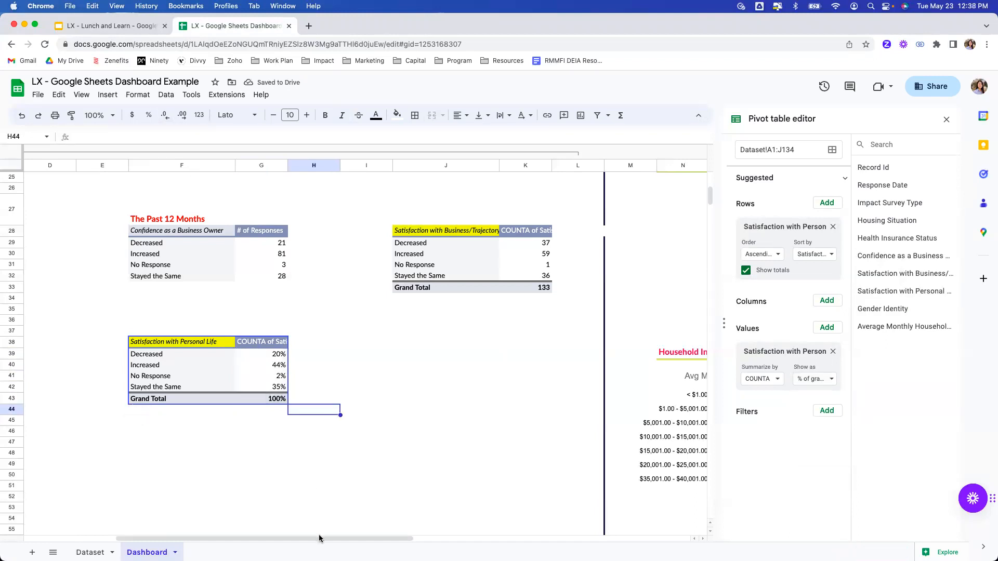
Step: Inspect the Confidence as a Business Owner pivot table's settings and select the Avg Monthly HH Income chart on the dashboard
drag(340, 544, 358, 541)
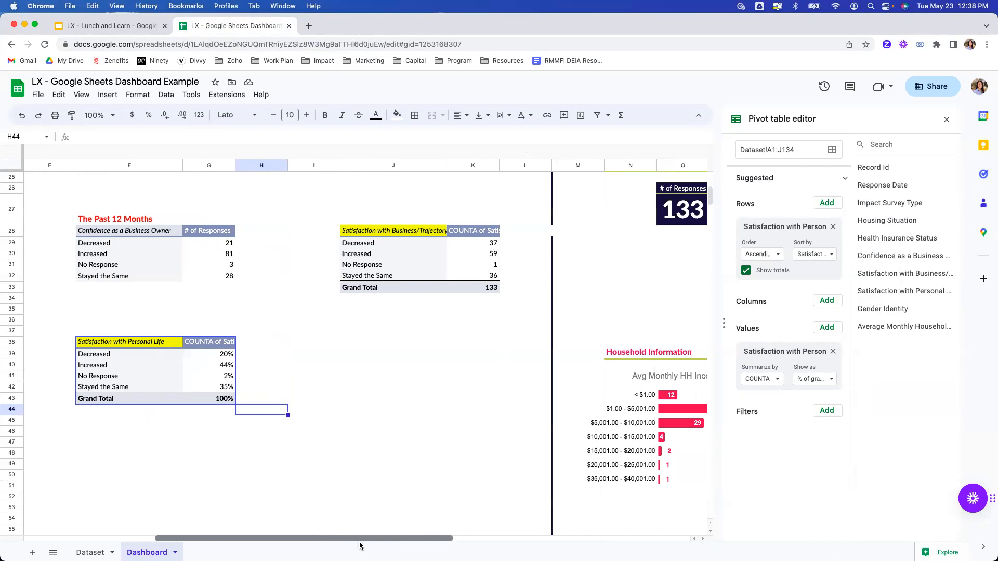
click(150, 279)
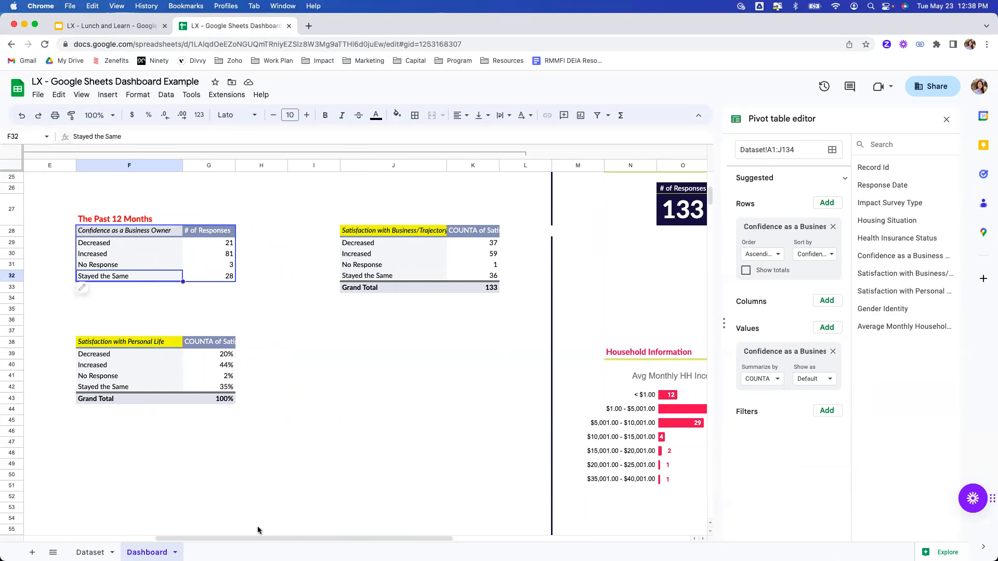
drag(261, 539, 283, 539)
click(566, 391)
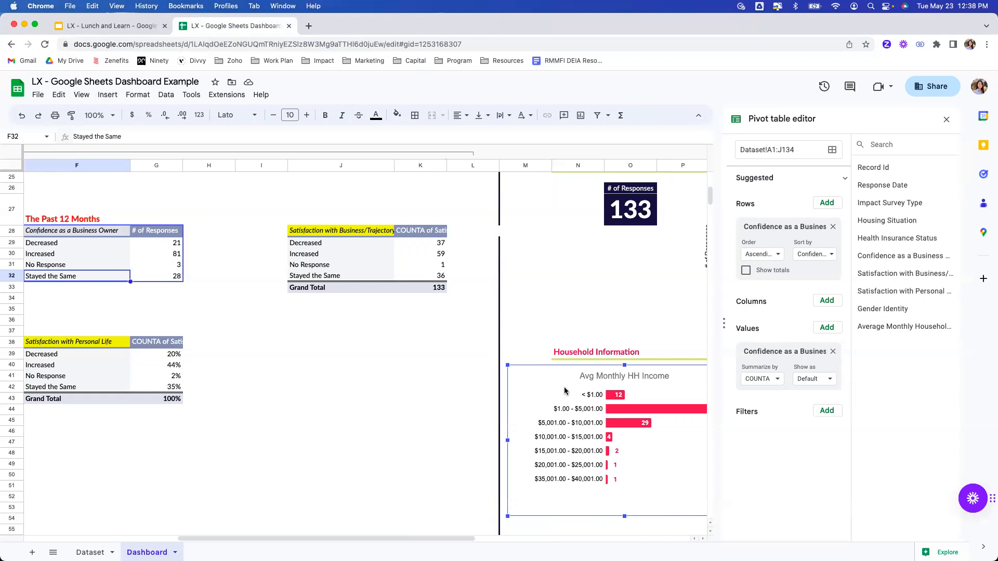
Step: Show the totals row in the Health Insurance Status pivot table
scroll(343, 484, up, 5)
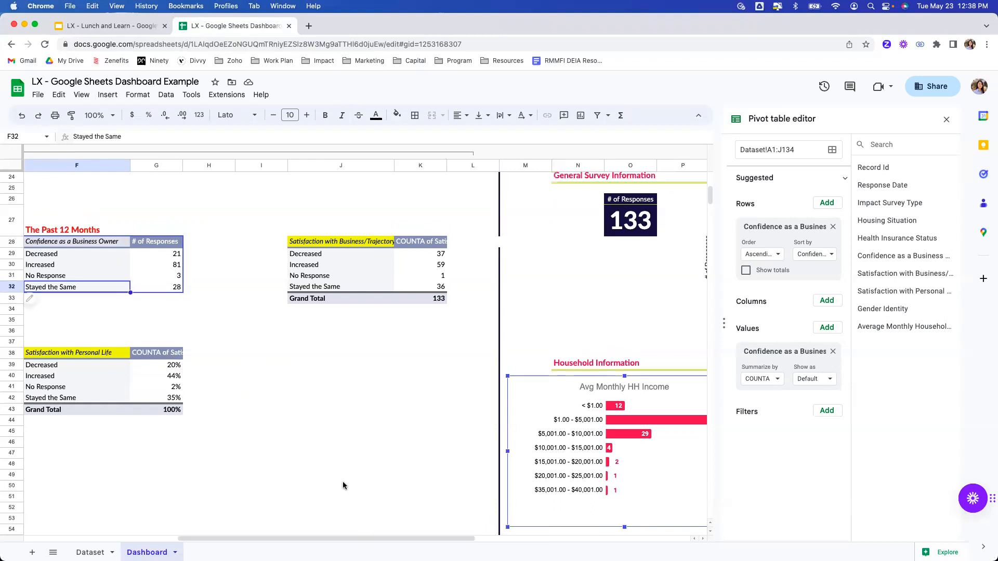
click(312, 322)
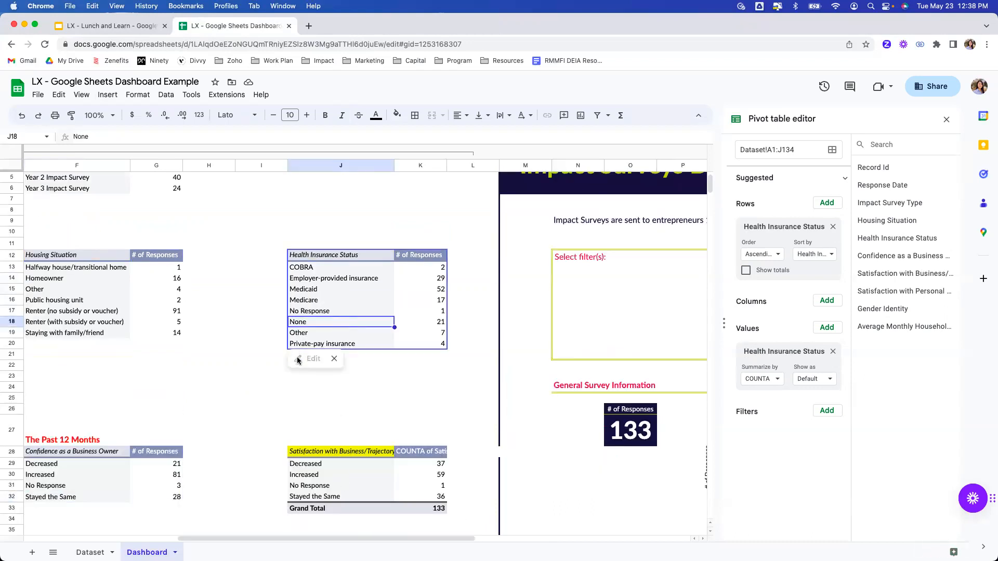
click(337, 344)
click(372, 266)
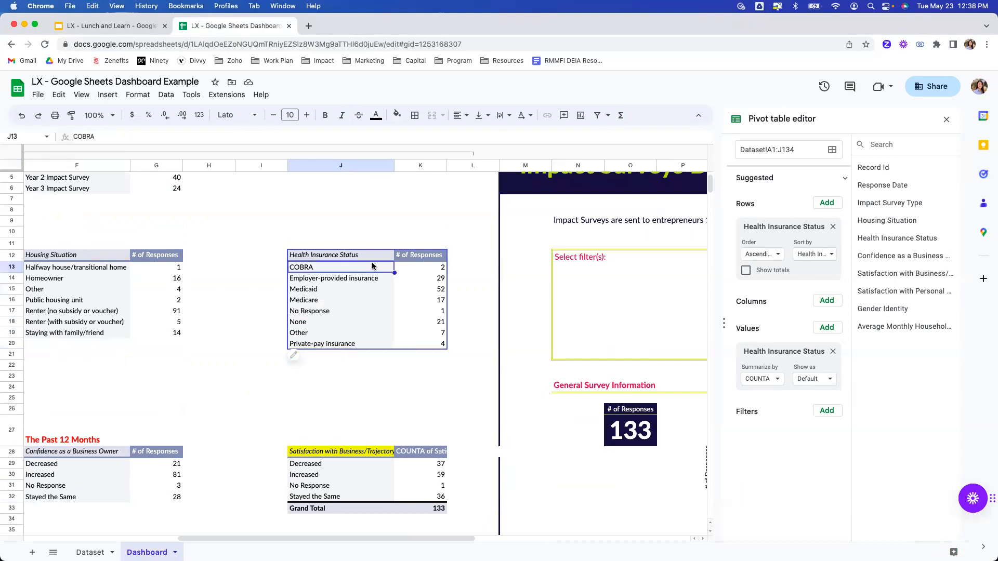
click(946, 119)
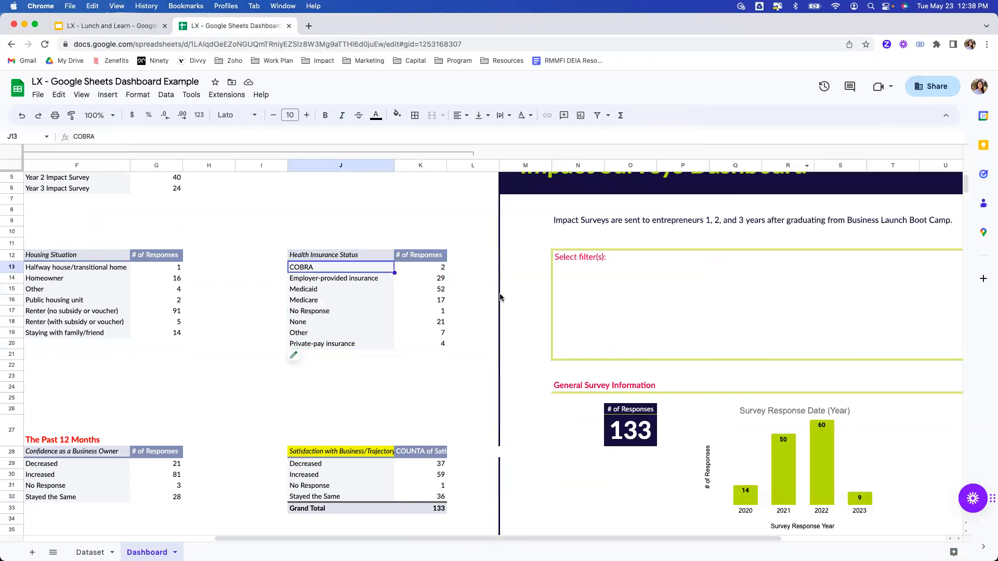
click(312, 360)
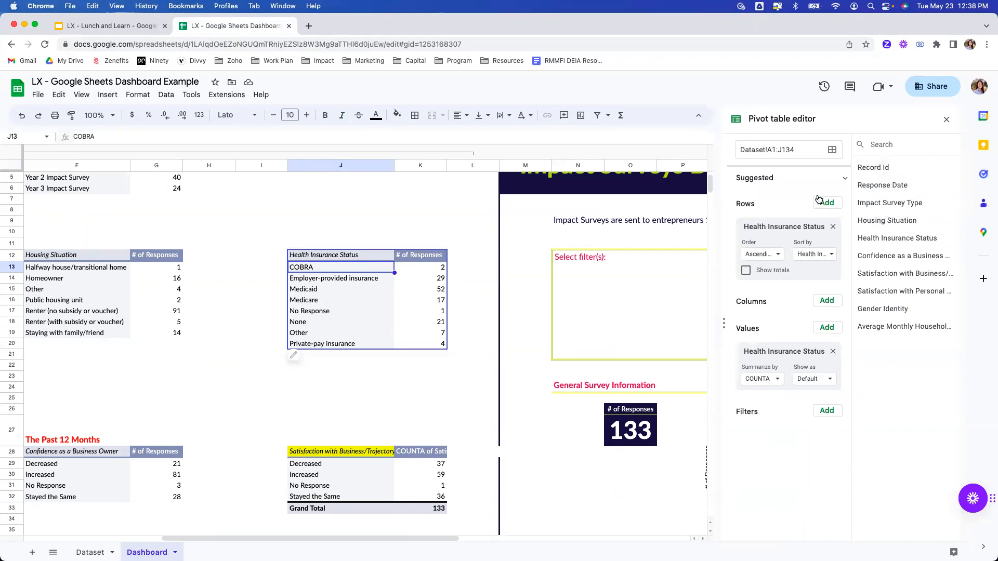
click(746, 270)
click(345, 387)
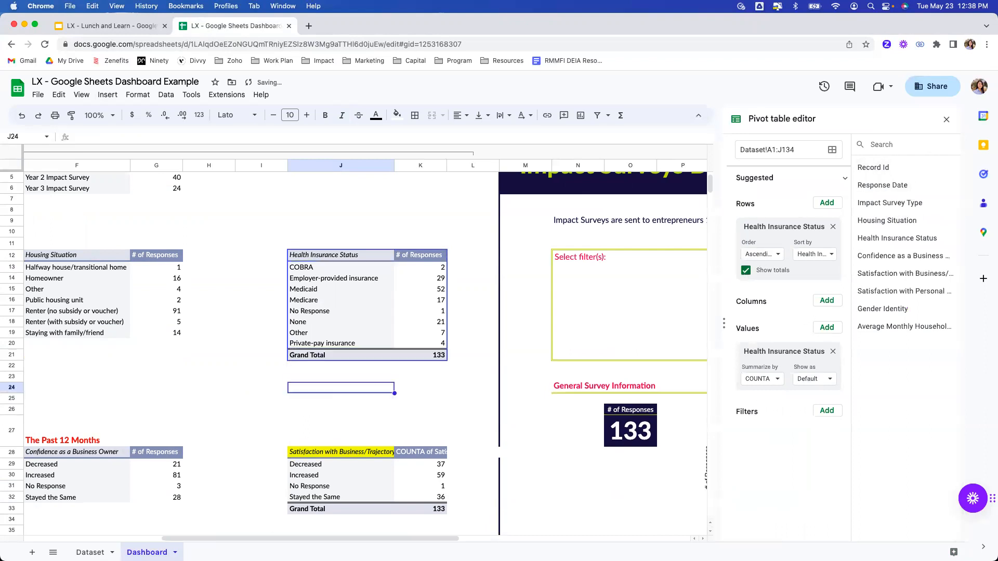
Step: Duplicate the Survey Response Date (Year) column chart beside the original in General Survey Information, starting near U26
drag(279, 538, 534, 538)
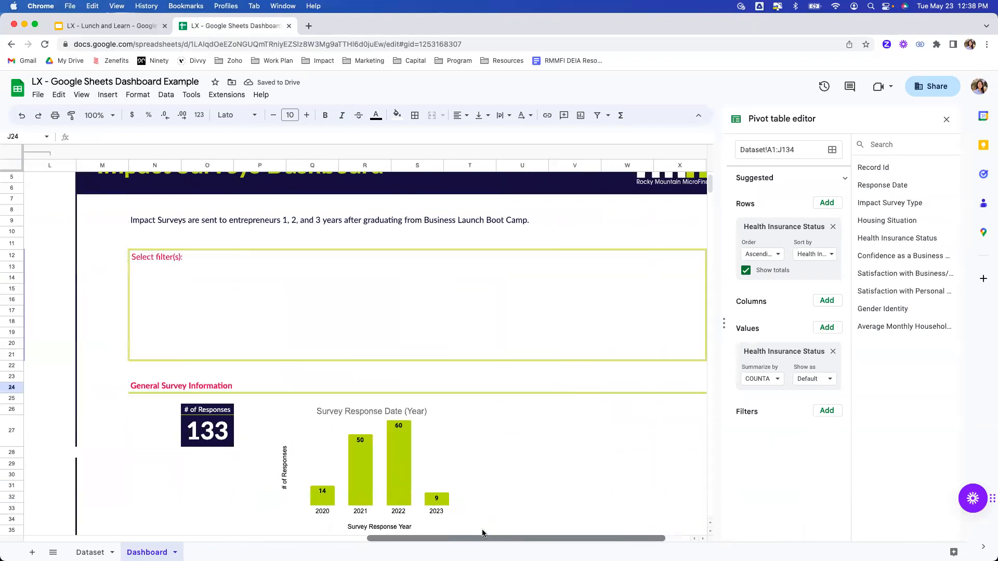
scroll(534, 423, down, 5)
click(343, 206)
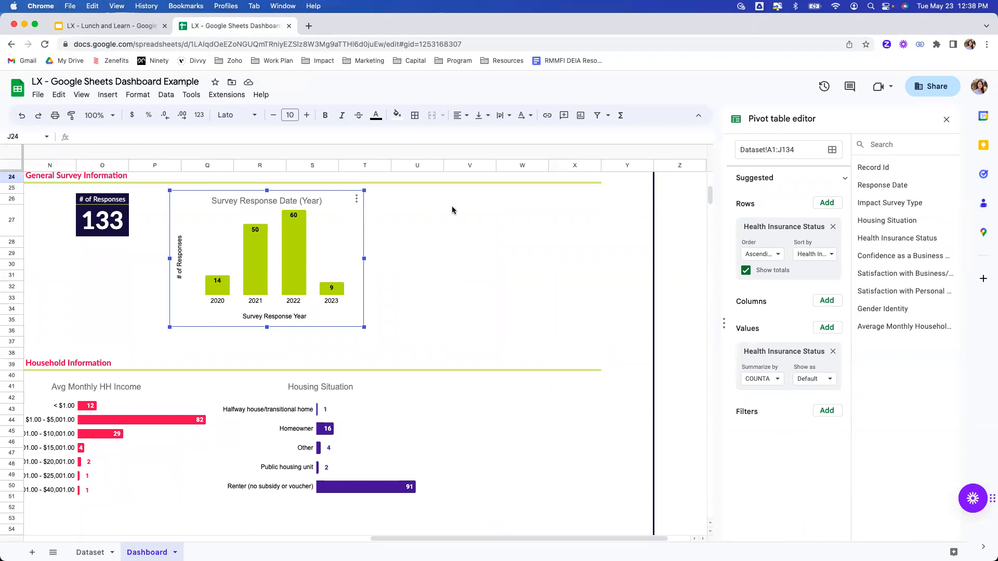
click(411, 200)
key(super+v)
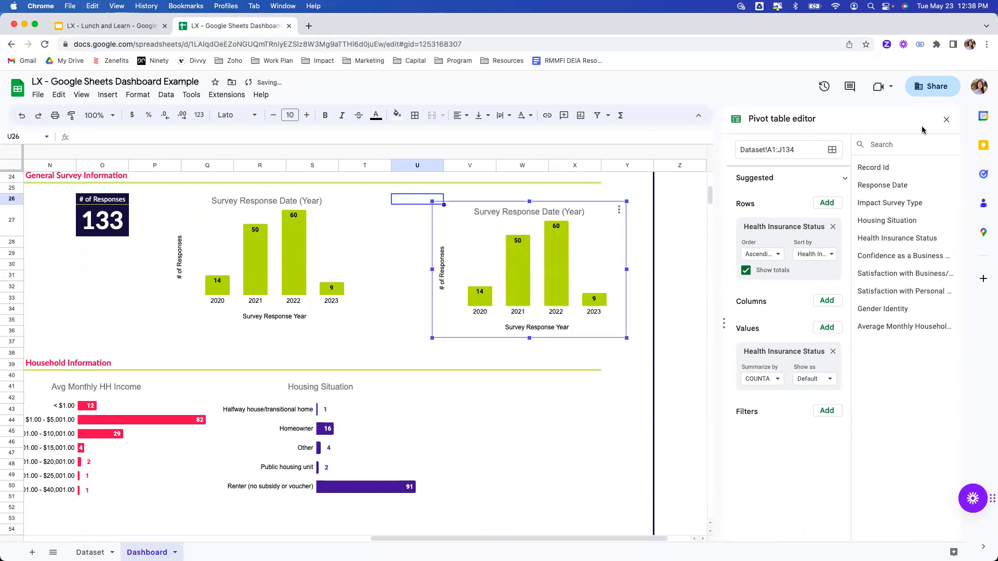
click(946, 119)
Step: Change the copied survey chart's data range to the Impact Survey Type table, F3:G6
click(851, 208)
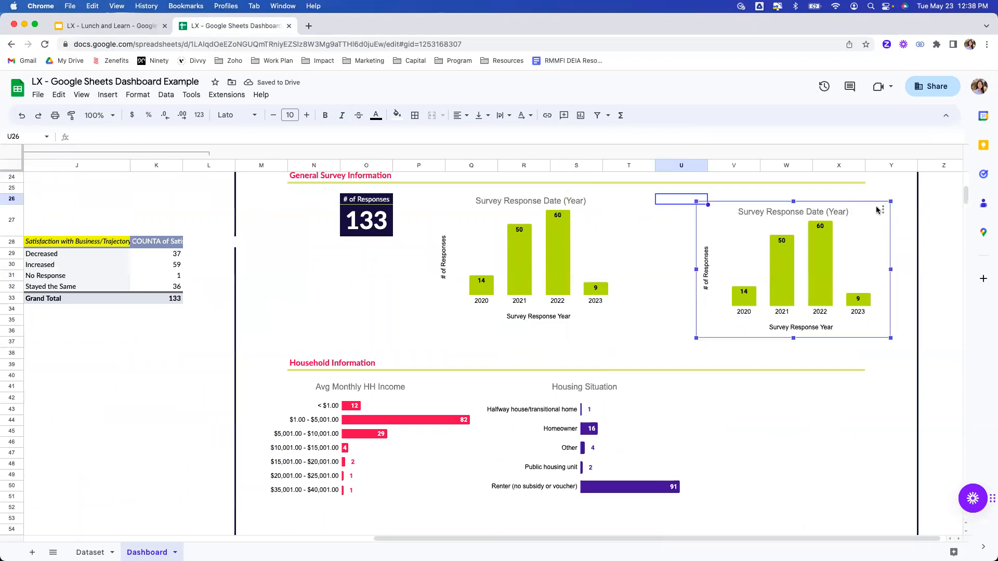
click(883, 210)
click(878, 231)
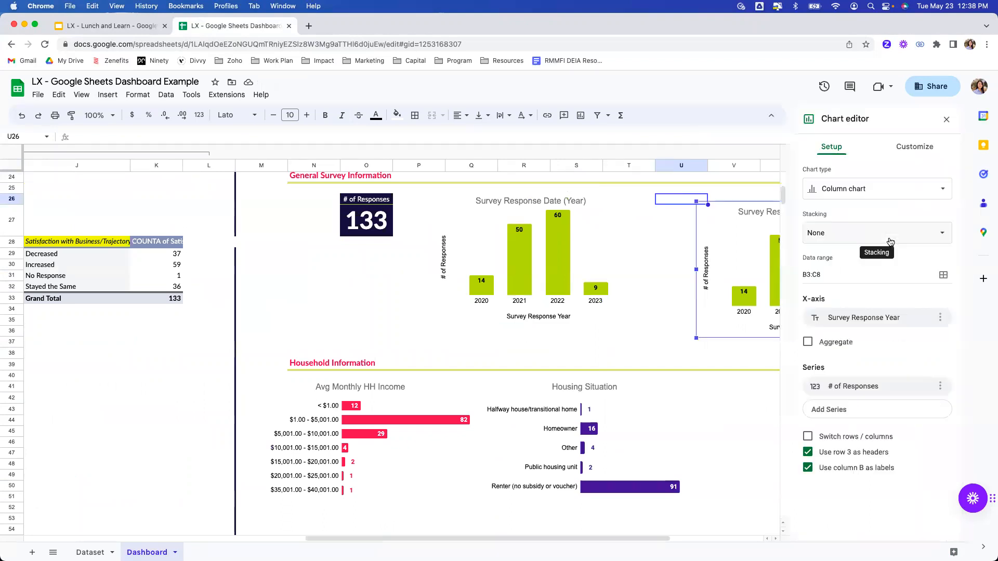
click(943, 275)
key(BackSpace)
drag(391, 539, 299, 539)
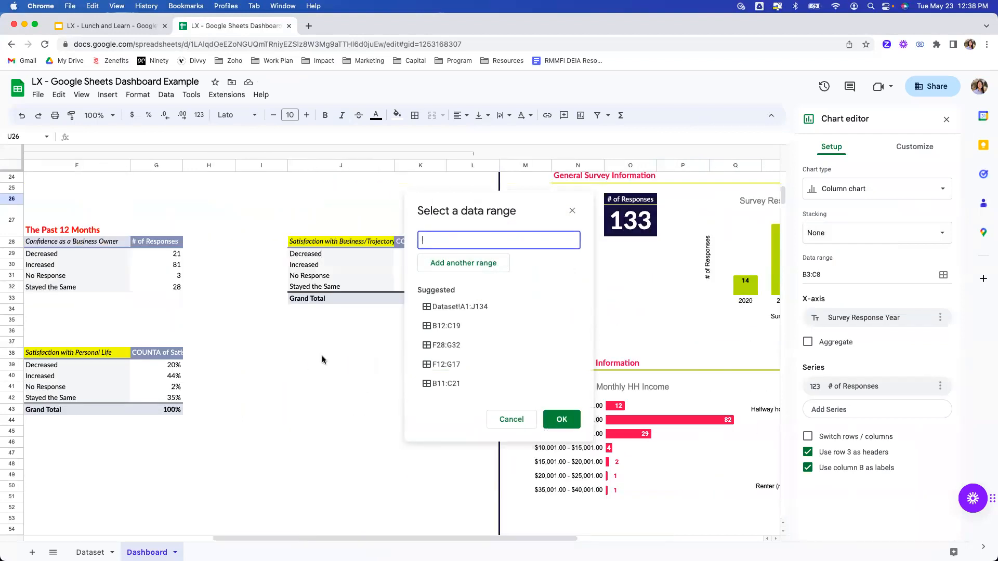
scroll(322, 356, up, 10)
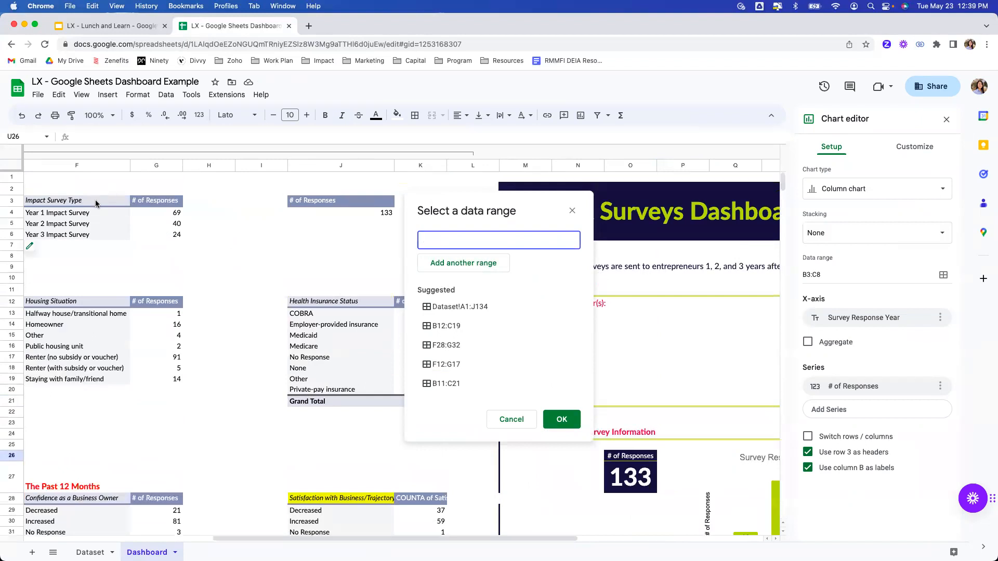
drag(95, 203, 155, 233)
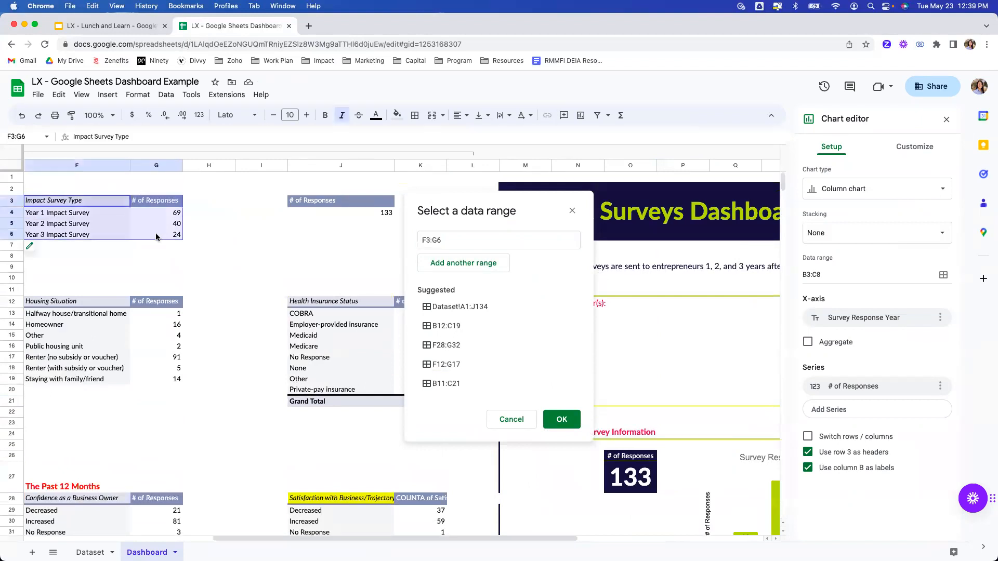
click(555, 421)
Step: Retitle the copied column chart "Impact Survey Type"
drag(476, 544, 662, 540)
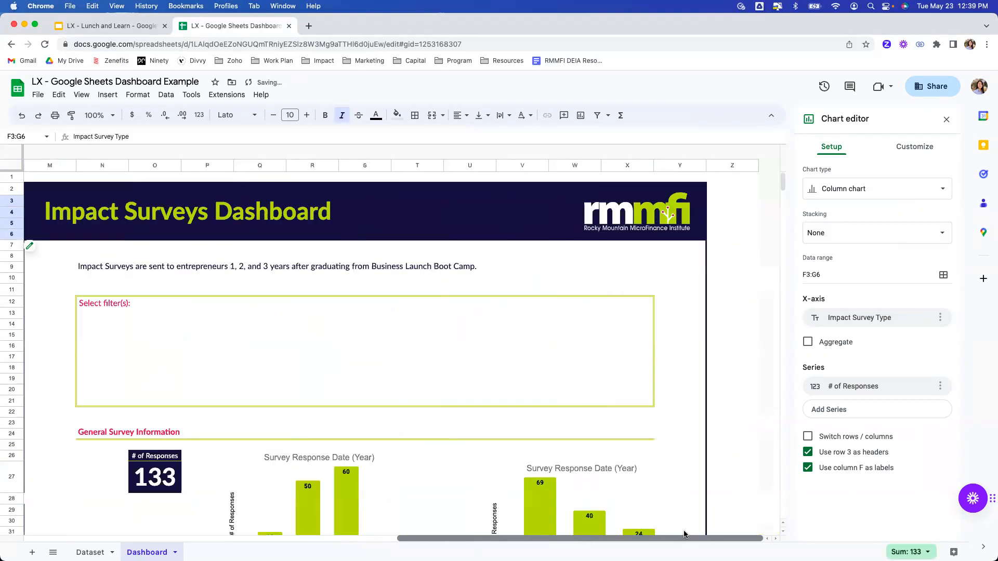
scroll(638, 432, down, 5)
click(603, 317)
click(600, 312)
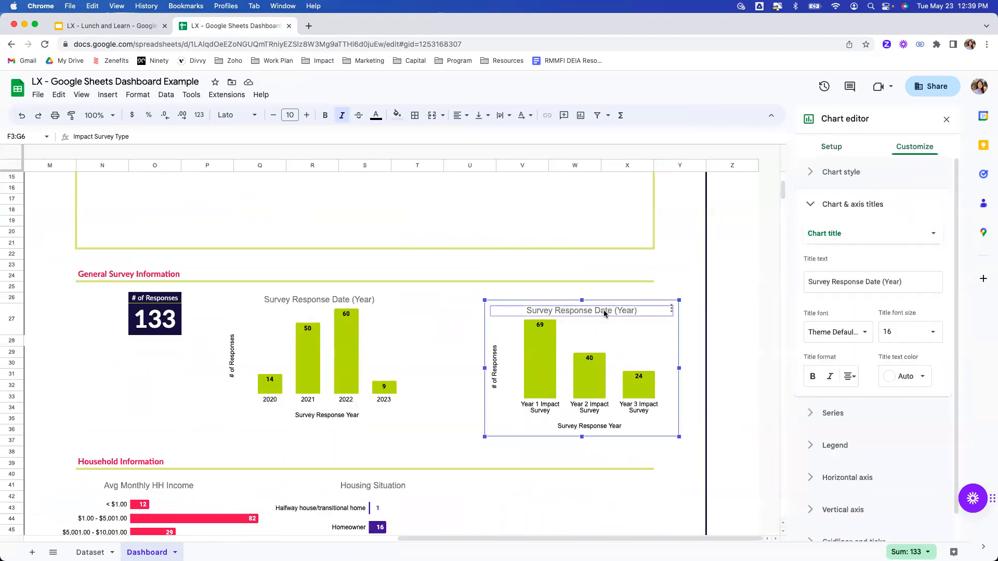
click(603, 310)
text(Impa)
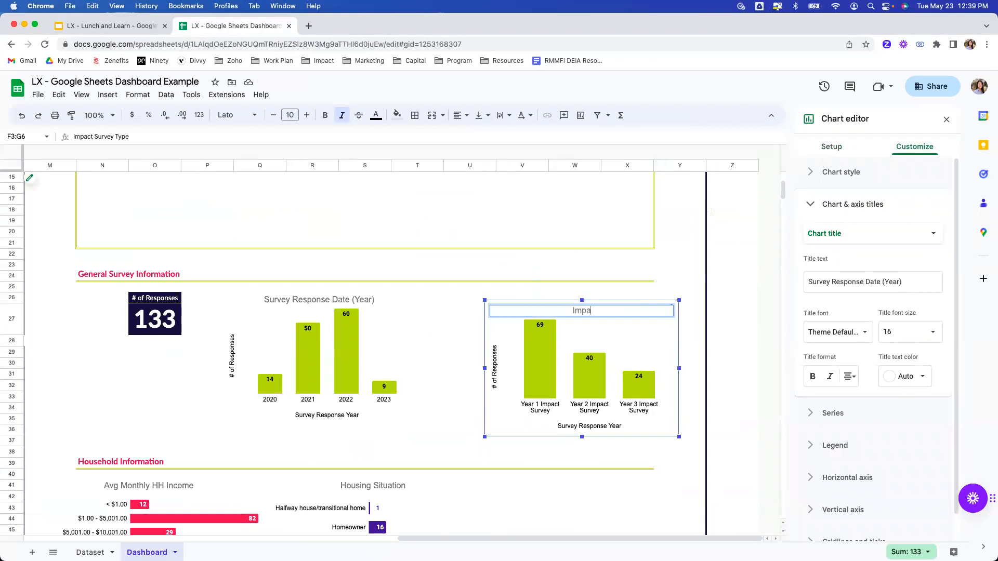
text(ct Survey Year)
key(BackSpace)
key(BackSpace)
key(BackSpace)
key(BackSpace)
text(Type)
Step: Set the horizontal axis title of the copied column chart to "Impact Survey Type"
click(594, 425)
click(600, 425)
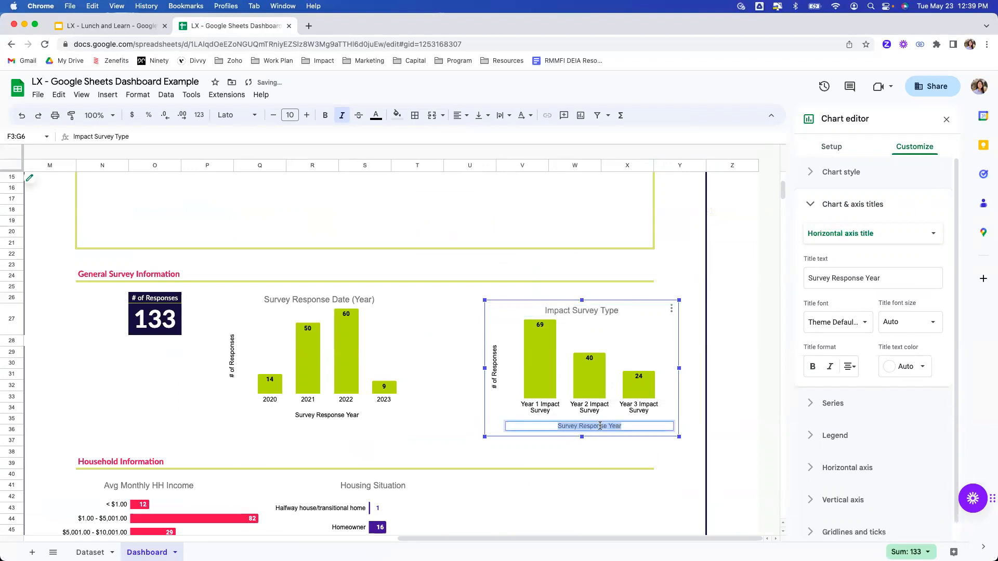
text(Impact Survey Type)
drag(554, 491, 585, 478)
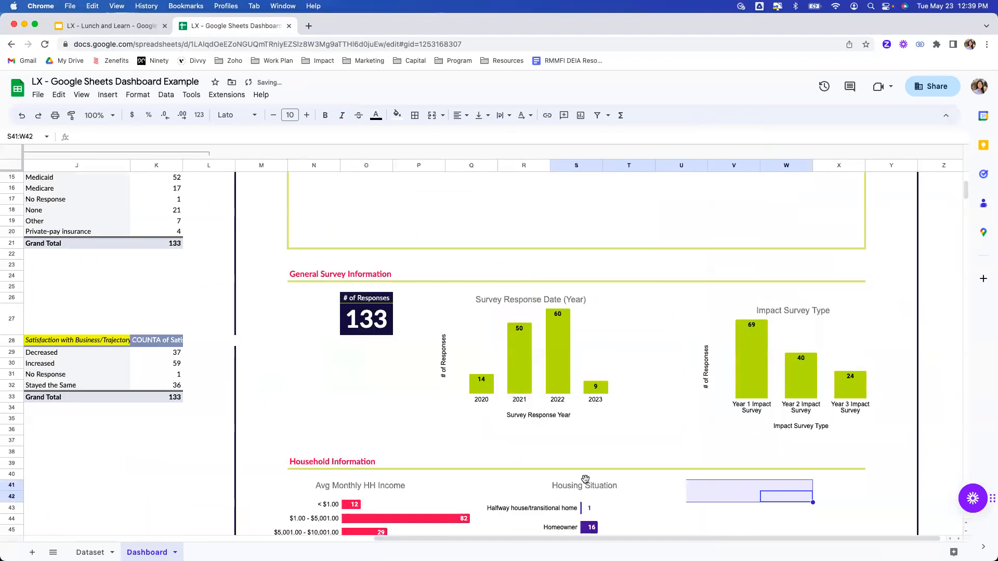
Step: Duplicate the Housing Situation bar chart beside the original in Household Information, starting near V41
scroll(584, 449, down, 5)
scroll(623, 312, up, 1)
click(643, 277)
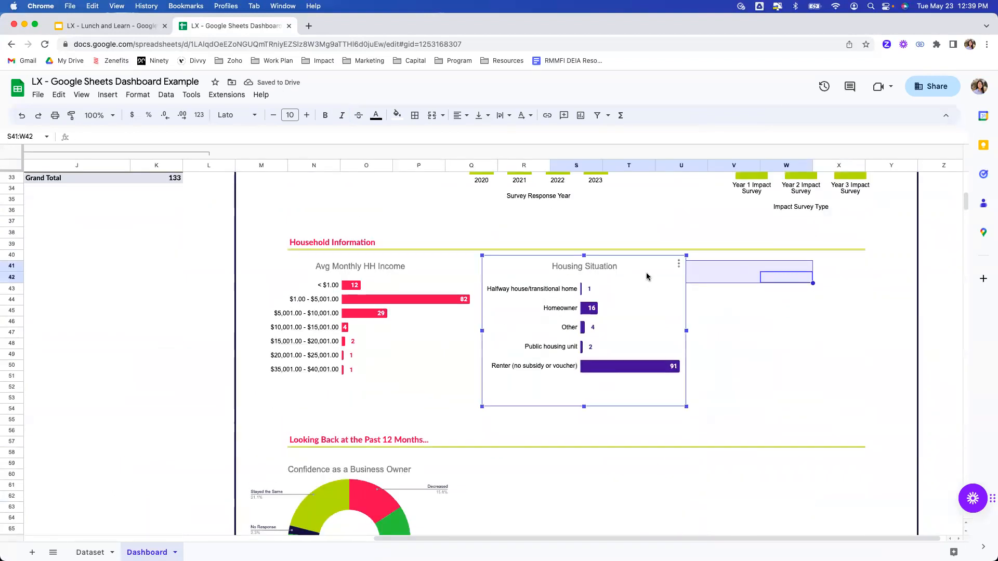
scroll(647, 275, up, 1)
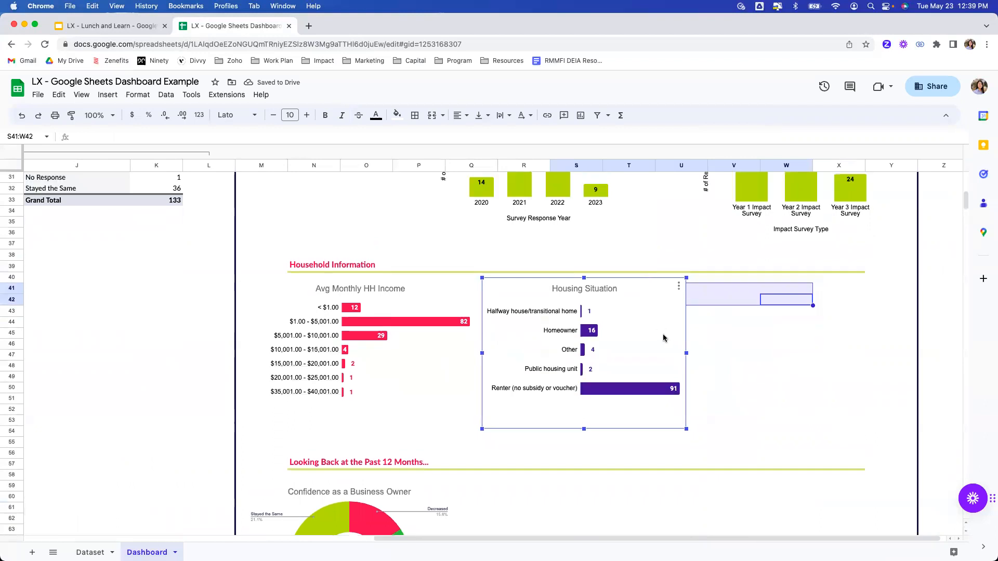
click(709, 293)
key(ctrl+v)
click(884, 296)
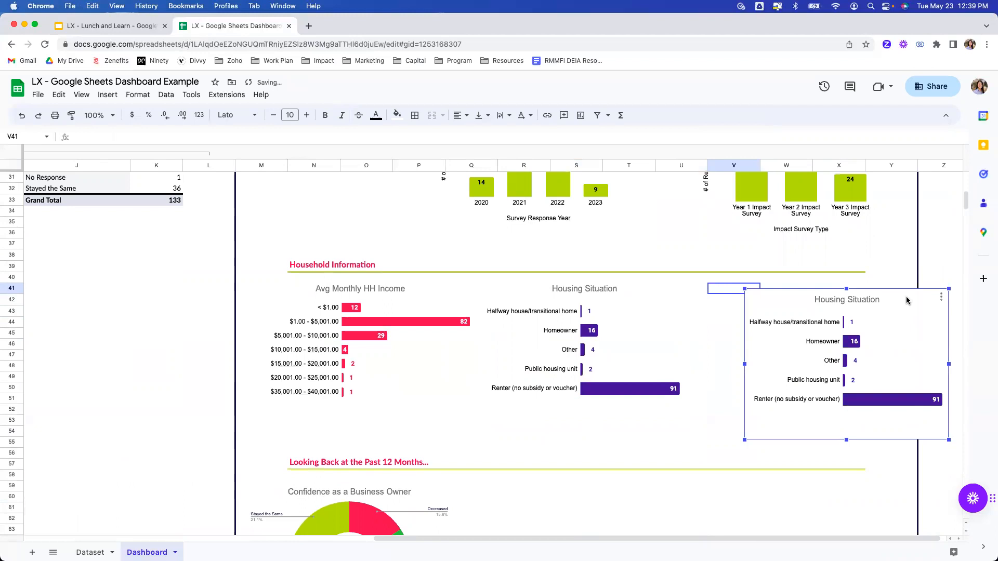
Step: Change the copied Housing Situation chart's data range to the Health Insurance Status table without its grand total, J12:K20
click(940, 297)
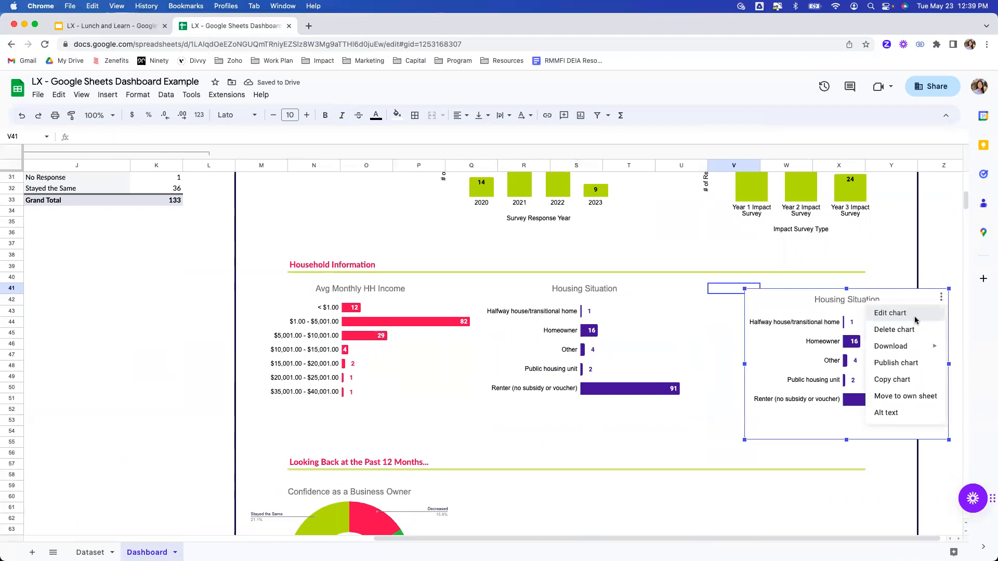
click(890, 313)
click(867, 274)
key(super+a)
key(BackSpace)
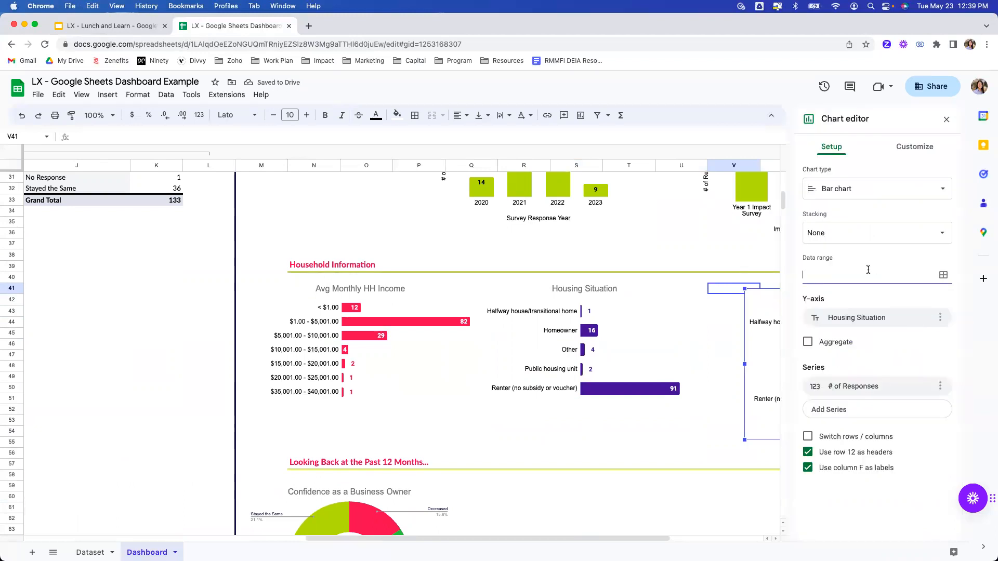
click(943, 275)
scroll(127, 272, up, 1)
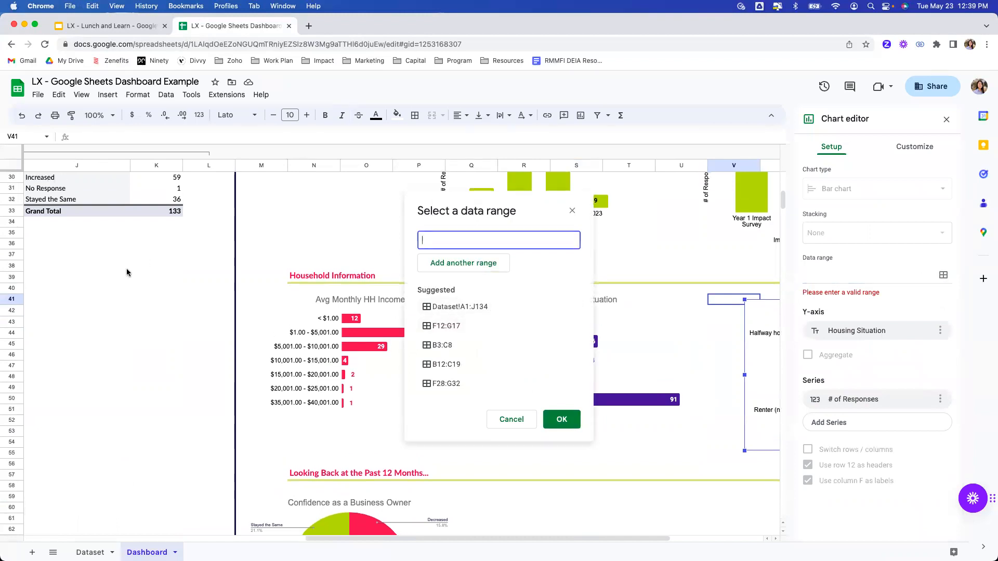
scroll(127, 273, up, 10)
drag(421, 540, 339, 540)
drag(333, 213, 399, 302)
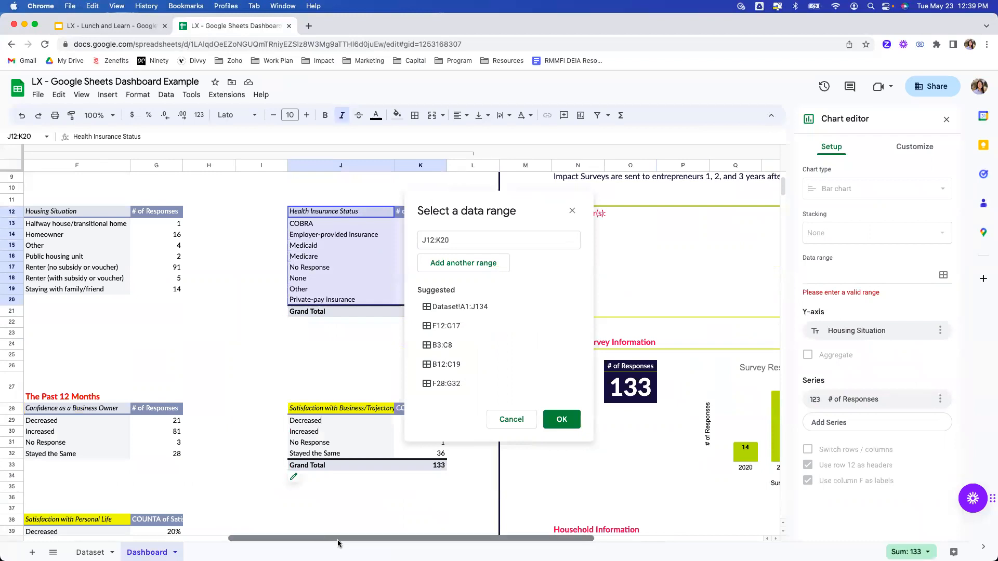
drag(337, 540, 382, 541)
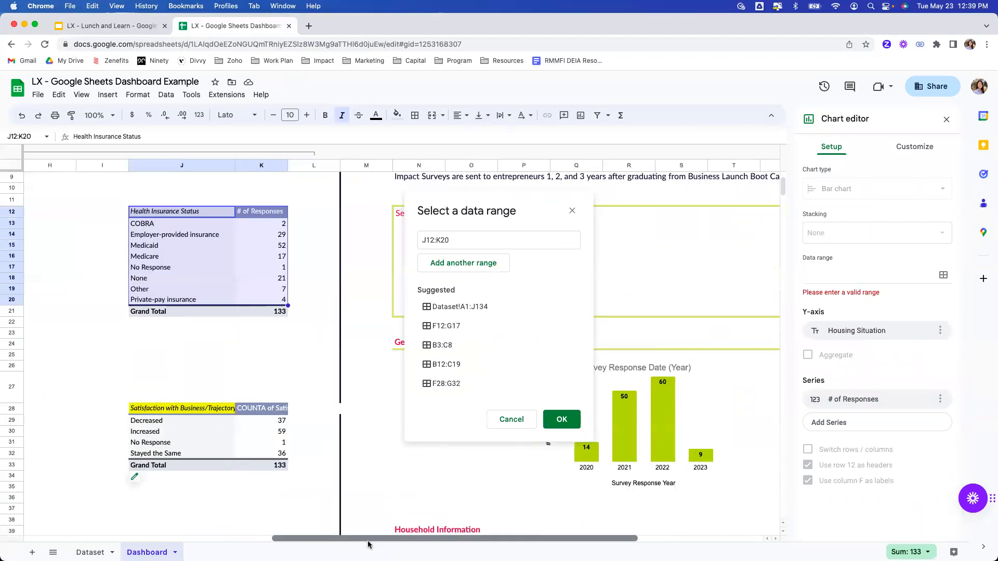
click(561, 420)
Step: Move the health insurance bar chart inside the dashboard border, next to the Housing Situation chart
drag(597, 538, 718, 538)
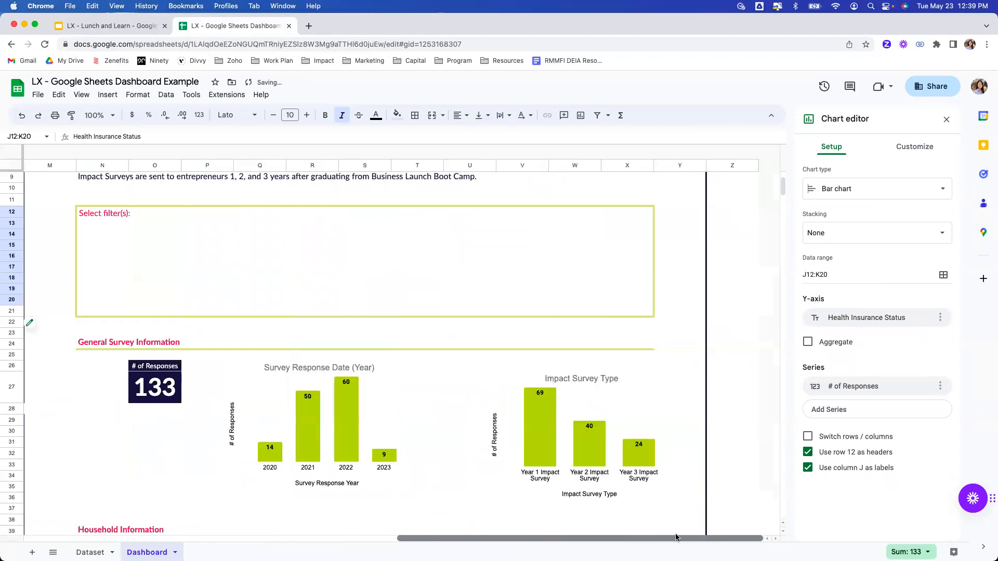
scroll(580, 420, down, 5)
scroll(580, 420, up, 1)
click(707, 307)
click(707, 318)
drag(710, 407, 656, 400)
Step: Retitle the copied bar chart in Household Information "Health Insurance Status"
click(600, 292)
double_click(600, 292)
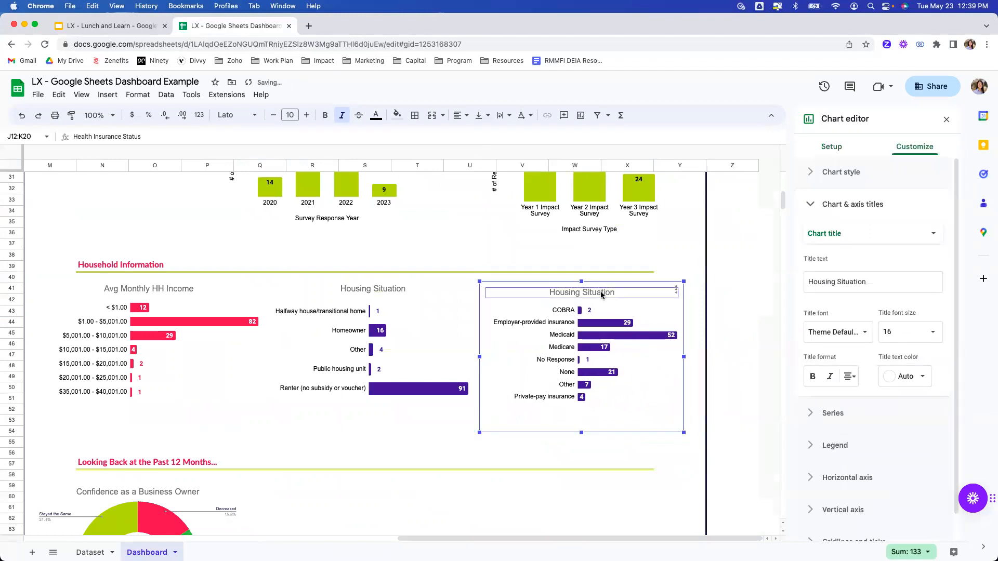
text(Health )
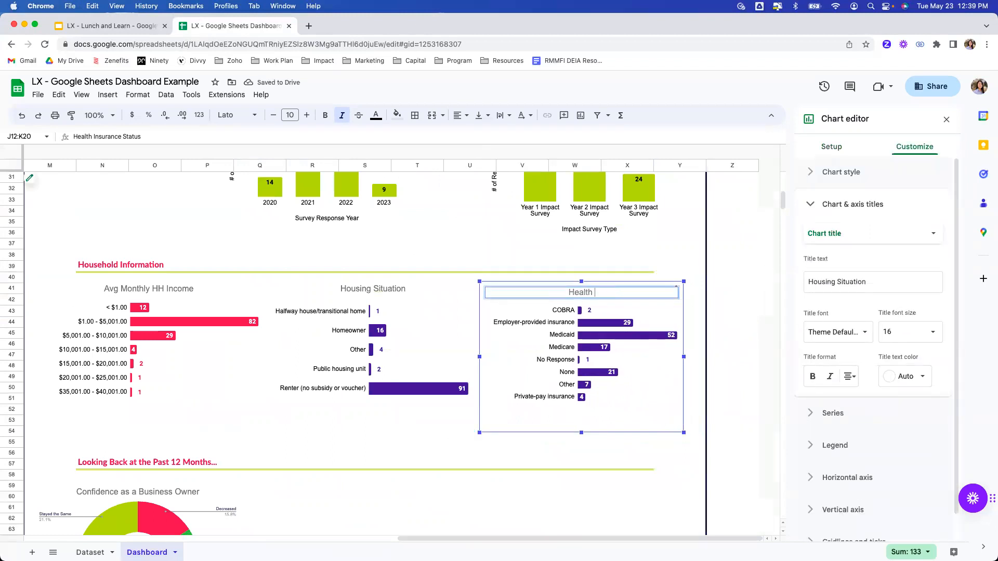
text(Insurance Status)
click(429, 454)
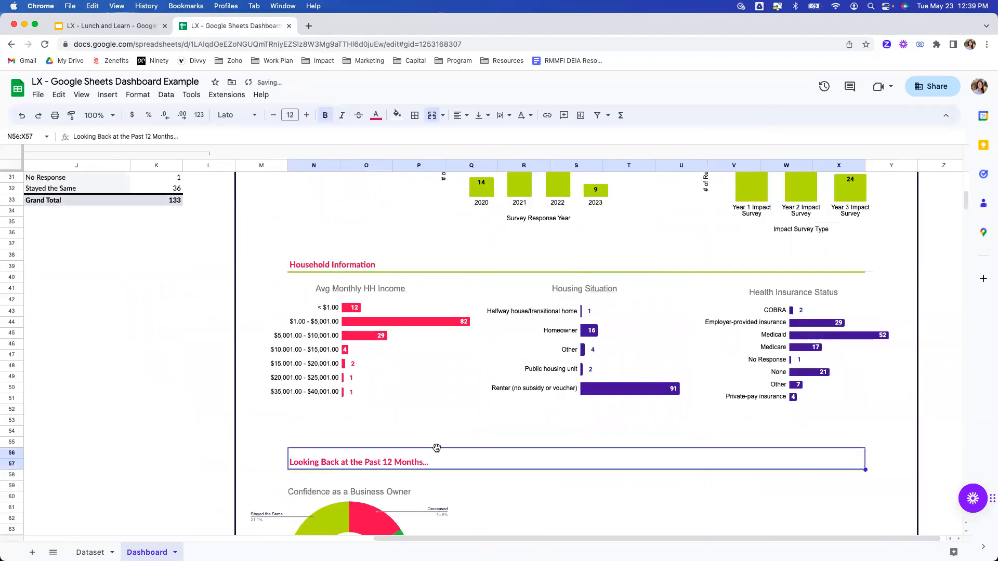
Step: Duplicate the Confidence as a Business Owner doughnut chart and place the copy to the right of the original
scroll(487, 448, down, 3)
click(443, 400)
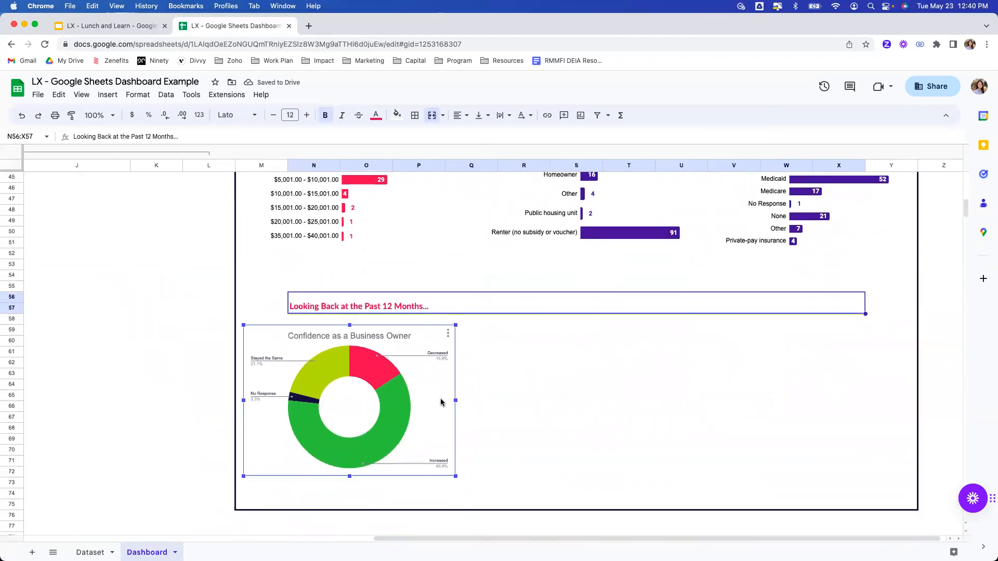
key(ctrl+c)
key(ctrl+v)
drag(488, 382, 689, 385)
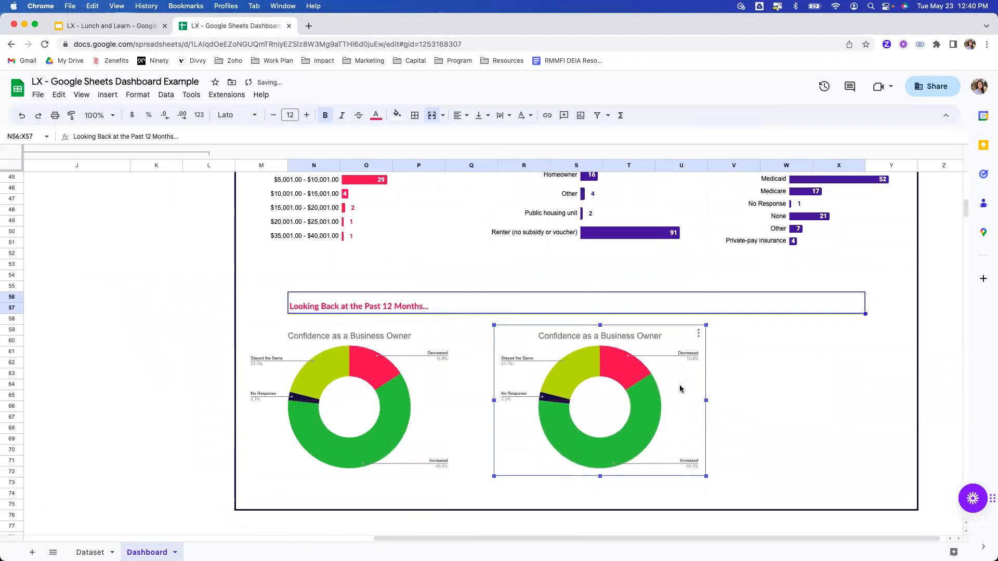
Step: Add a third doughnut chart at the right end of the row and shift the middle copy to even out the spacing
key(ctrl+v)
drag(459, 316, 862, 345)
click(669, 339)
drag(670, 339, 650, 340)
drag(711, 338, 707, 330)
Step: Change the middle doughnut chart's data range to J28:K32, the Satisfaction with Business/Trajectory pivot table without its grand total
click(629, 359)
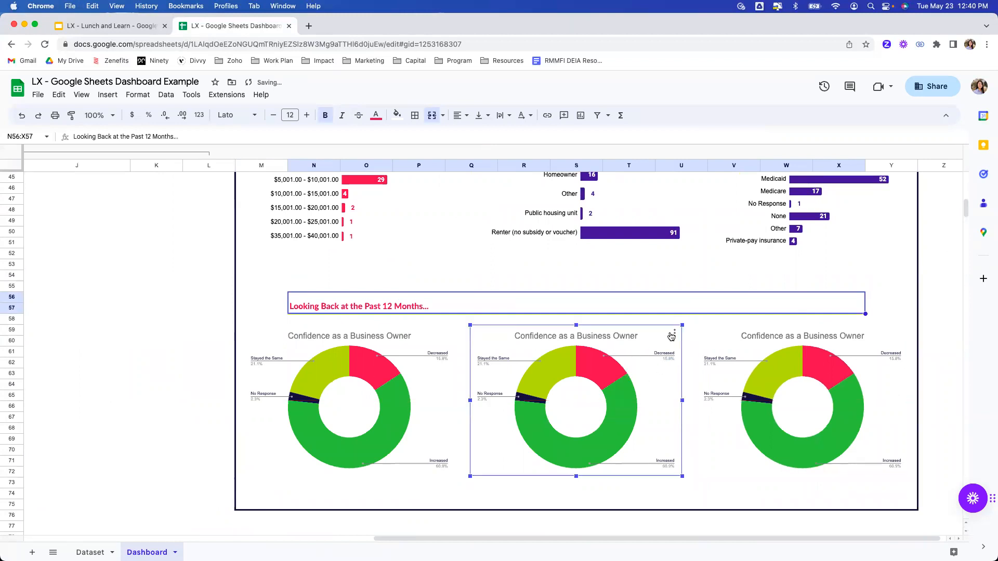
click(675, 333)
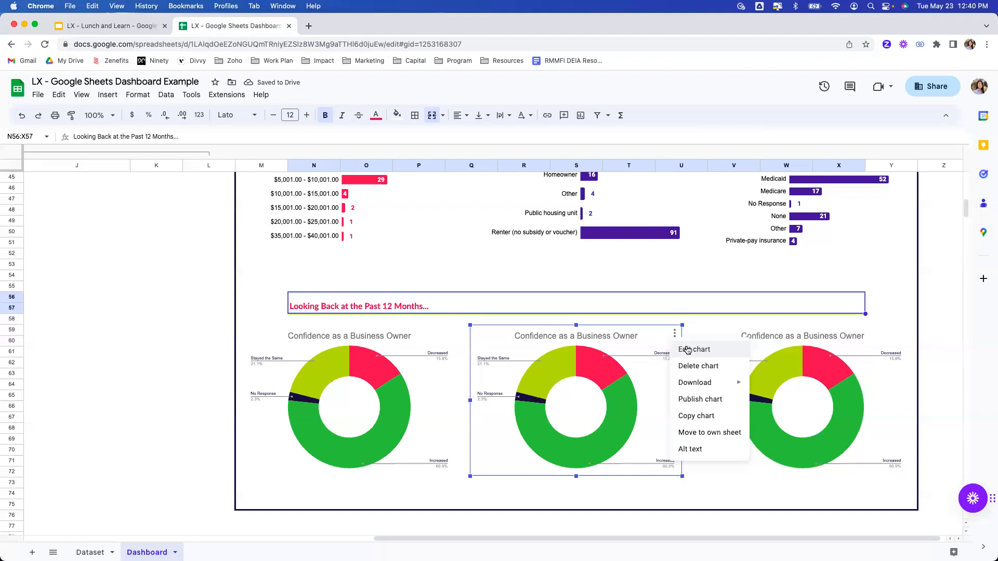
click(687, 350)
drag(842, 231, 763, 230)
key(BackSpace)
scroll(250, 441, up, 3)
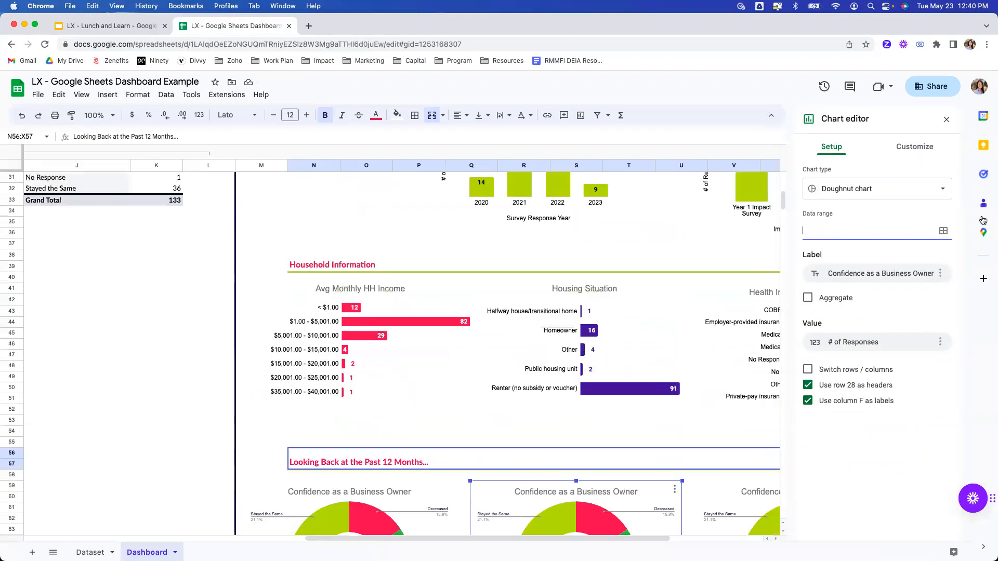
click(943, 231)
drag(473, 540, 351, 540)
scroll(312, 415, up, 2)
drag(350, 209, 406, 254)
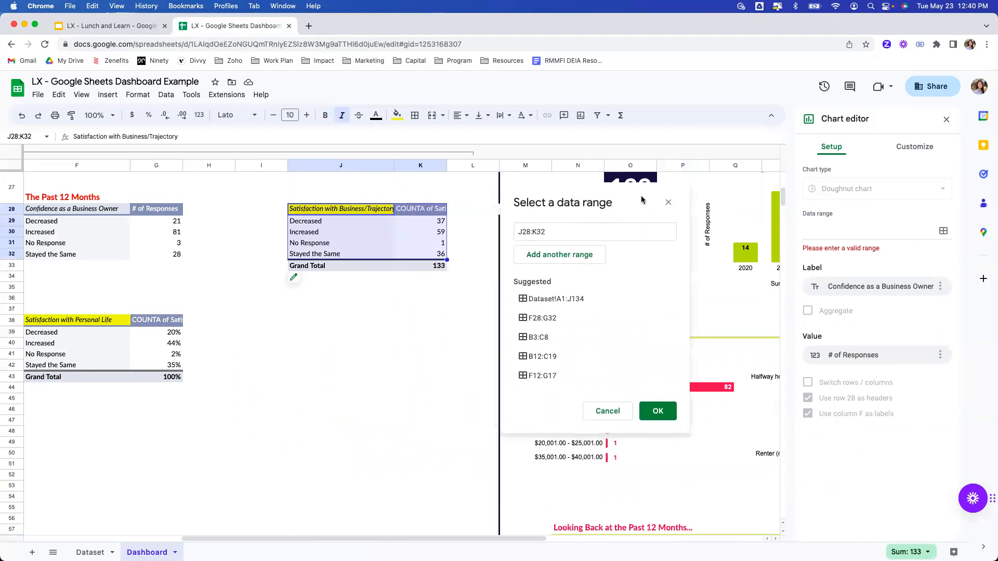
click(659, 419)
Step: Change the third doughnut chart's data range to F38:G42, the Satisfaction with Personal Life pivot table without its grand total
drag(513, 539, 729, 539)
scroll(631, 421, down, 5)
click(679, 369)
click(689, 368)
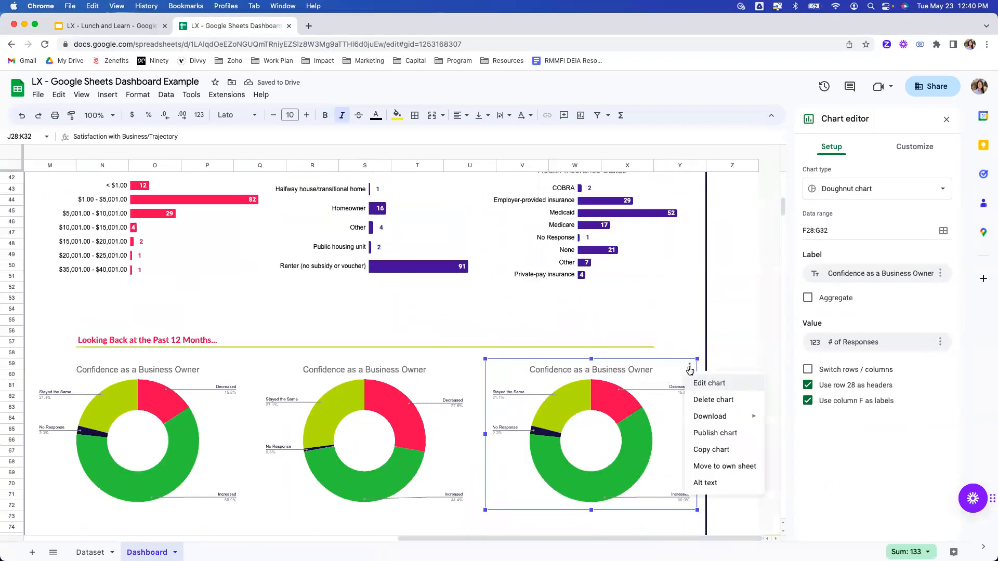
click(709, 383)
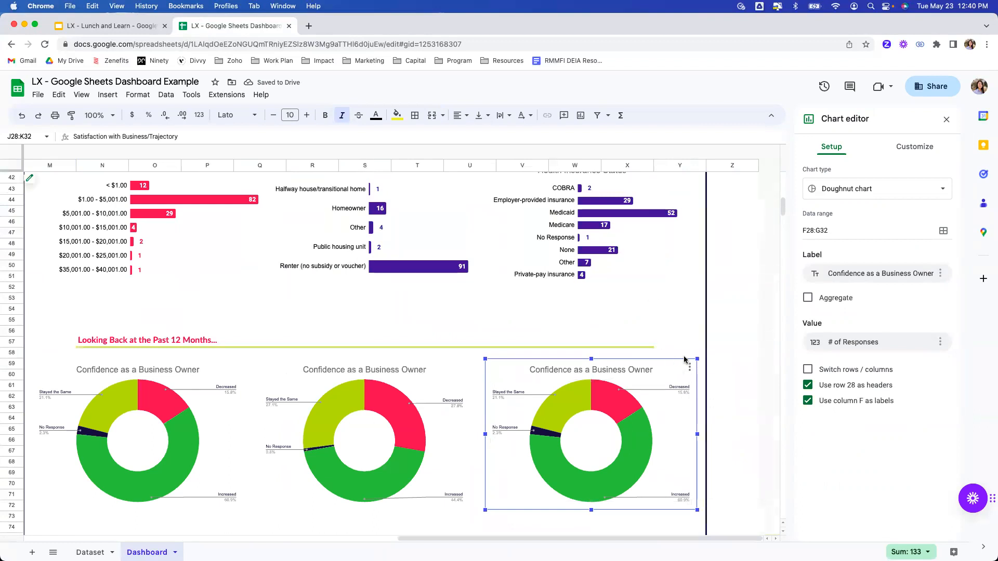
click(944, 232)
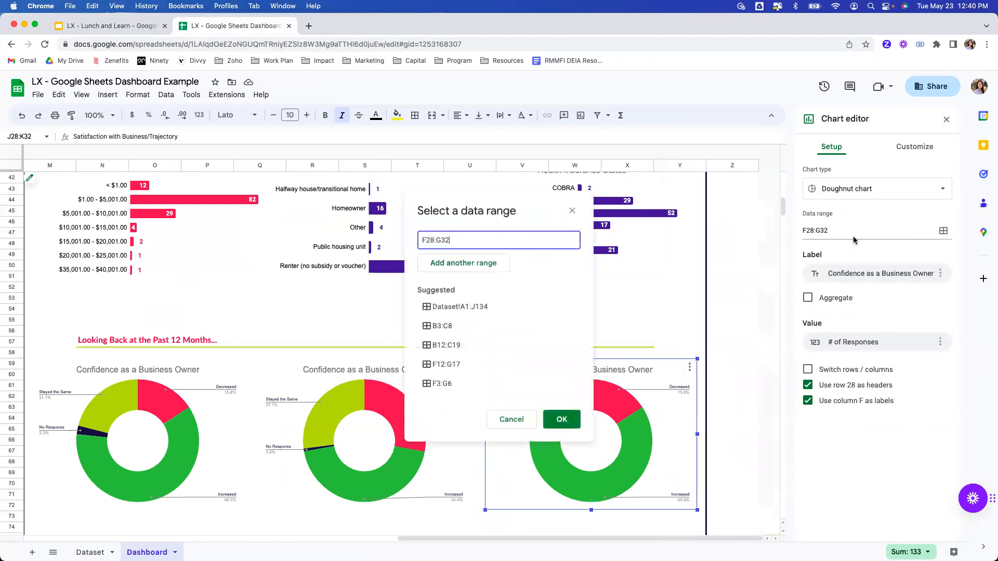
drag(522, 538, 290, 543)
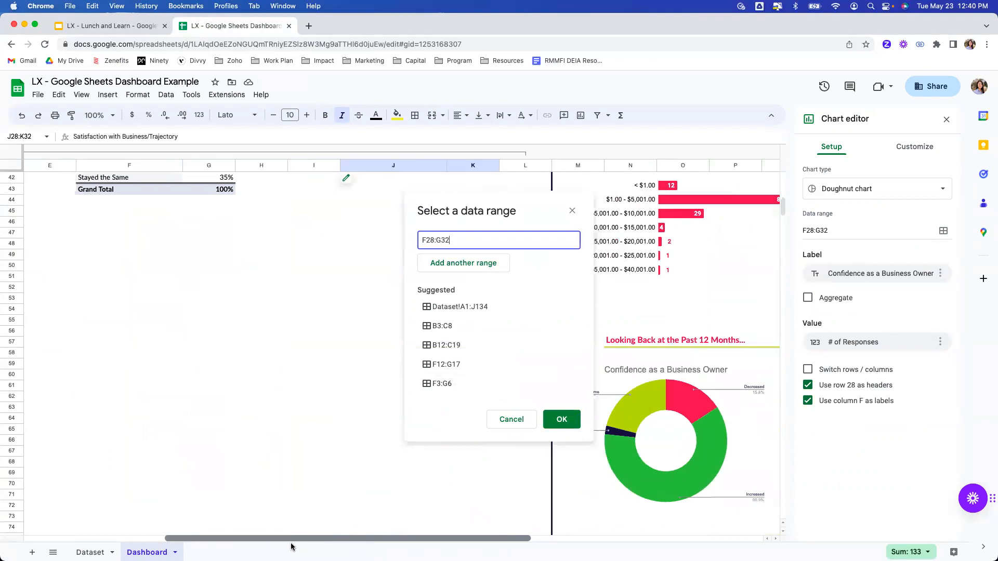
scroll(256, 416, up, 5)
drag(472, 237, 285, 224)
key(BackSpace)
drag(146, 274, 224, 322)
click(561, 422)
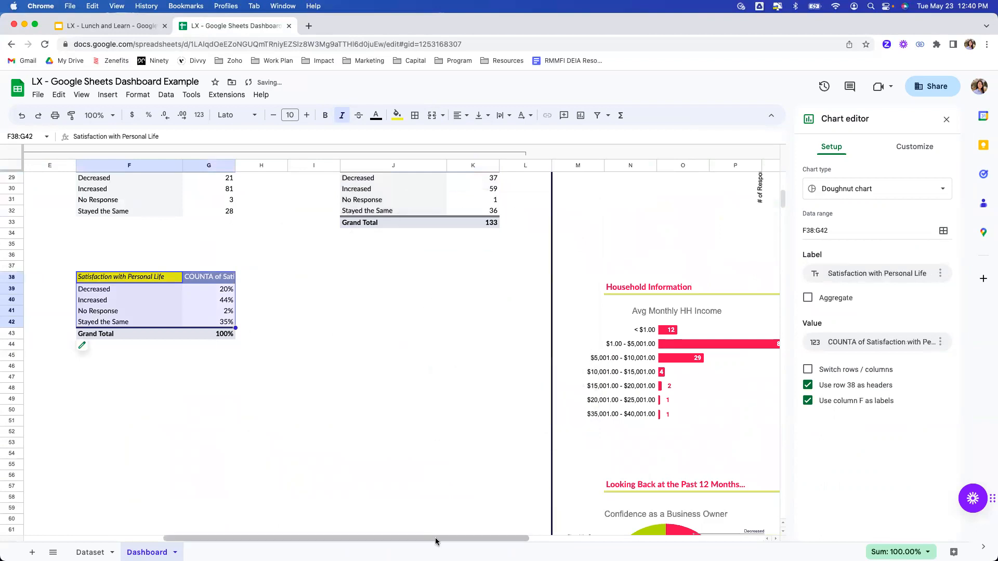
Step: Retitle the middle doughnut chart "Satisfaction with Business"
drag(436, 540, 655, 541)
scroll(541, 467, down, 3)
click(378, 406)
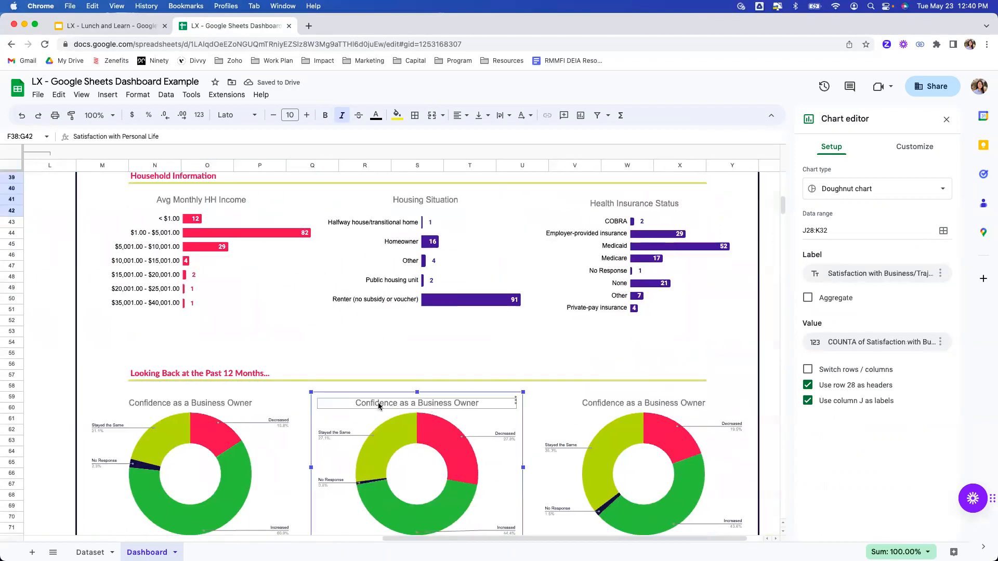
double_click(378, 404)
text(Satisfaction with Per)
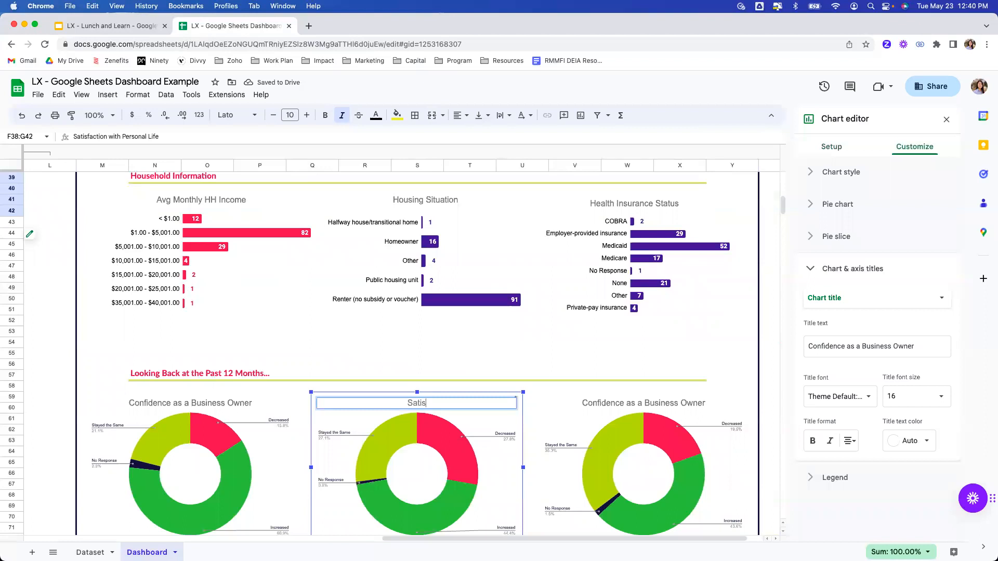
key(BackSpace)
key(BackSpace)
key(BackSpace)
text(Business)
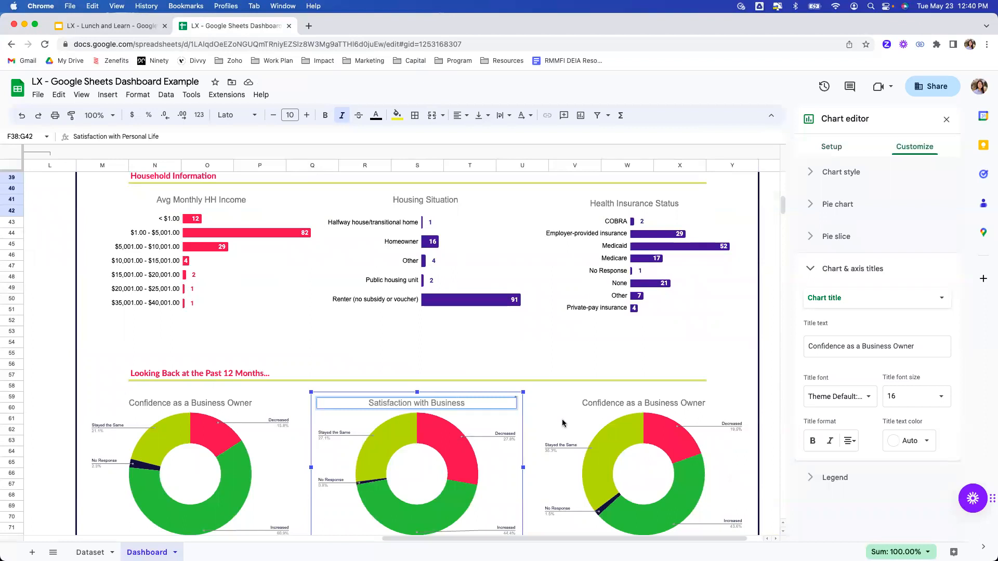
Step: Retitle the third doughnut chart "Satisfaction with Personal Life"
click(628, 402)
double_click(632, 403)
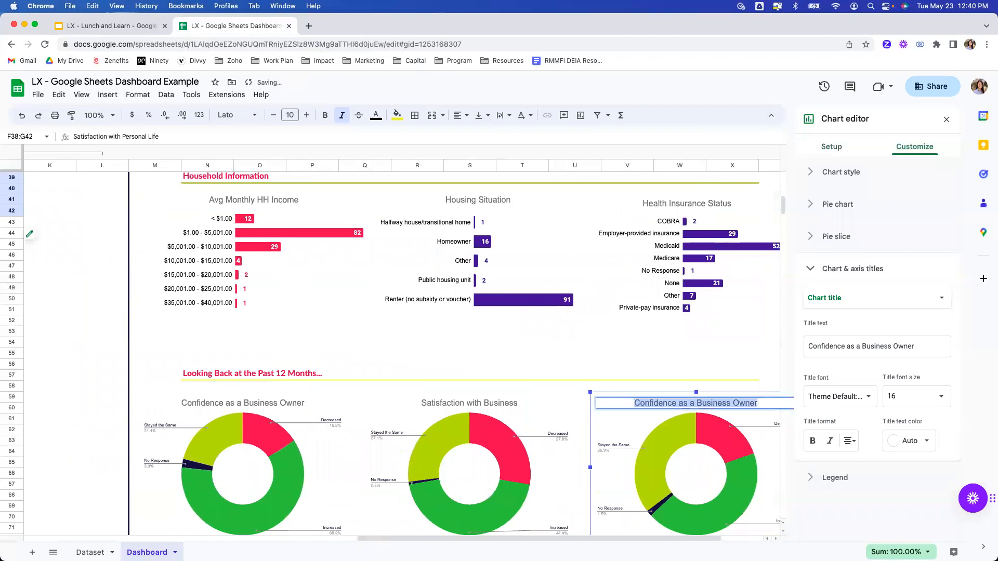
text(Satisfaction with Personal Life)
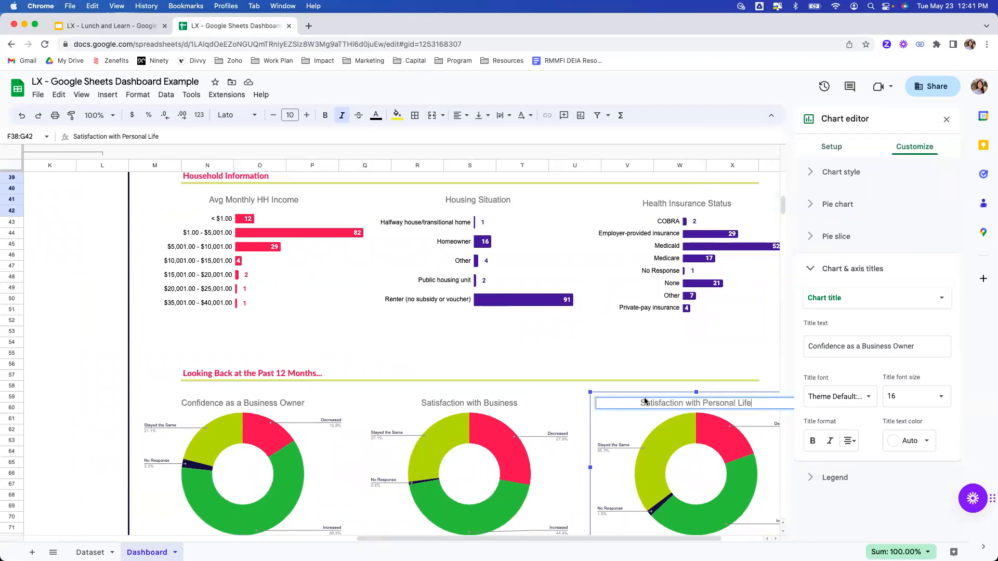
click(434, 365)
Step: Review the layout of the dashboard's charts across the General Survey Information, Household Information and Looking Back sections
scroll(881, 322, up, 5)
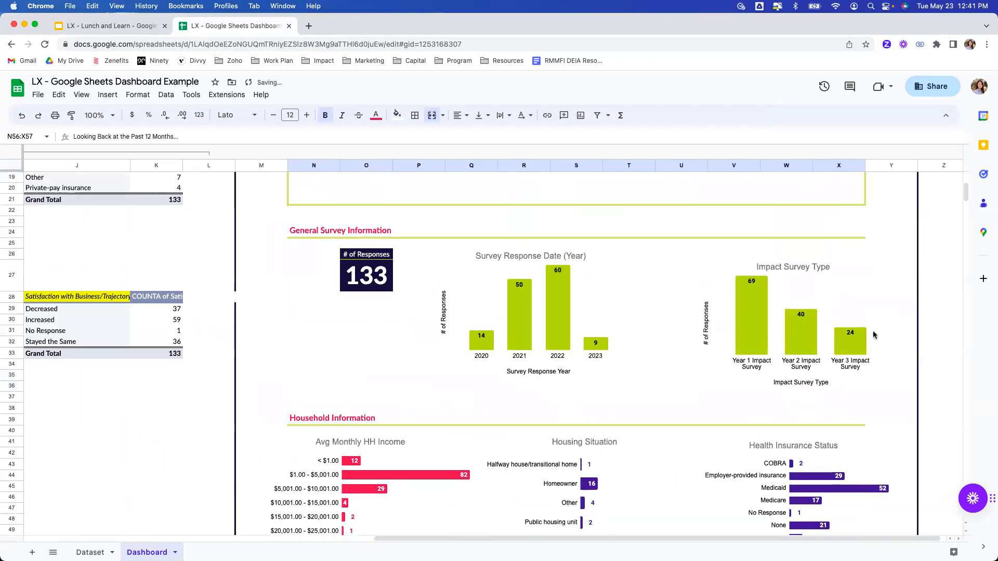
scroll(873, 335, down, 5)
scroll(872, 330, up, 1)
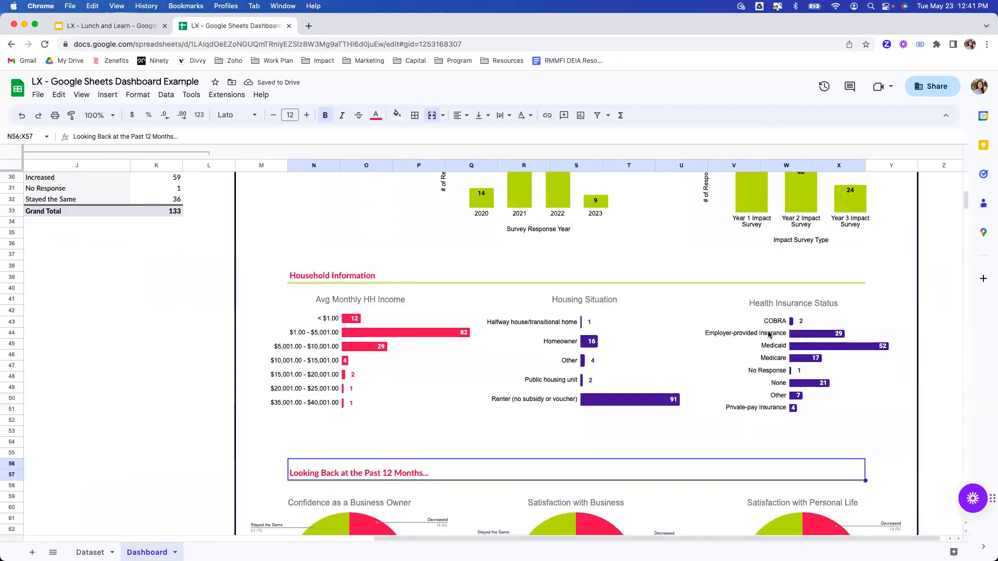
scroll(780, 326, up, 4)
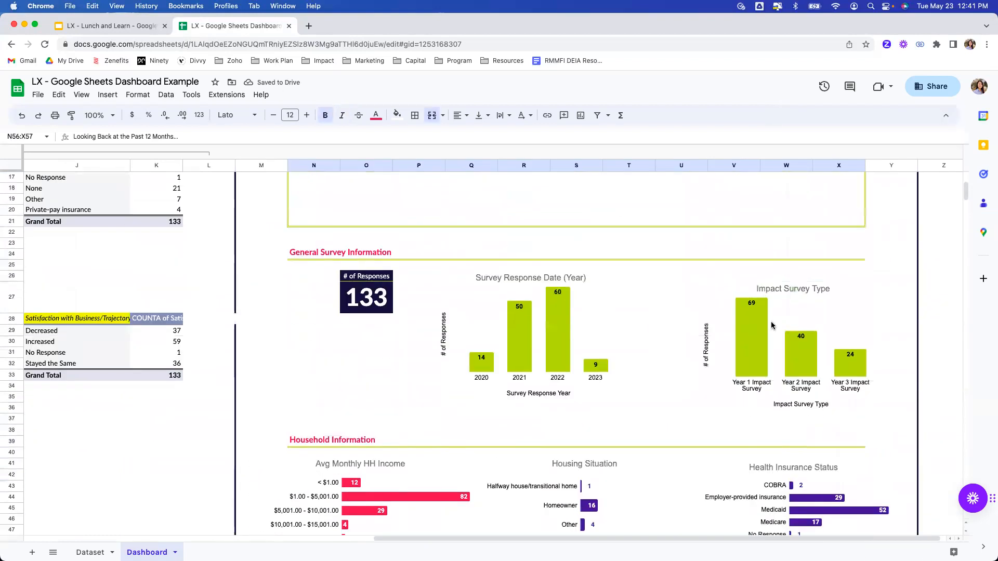
click(376, 289)
click(357, 377)
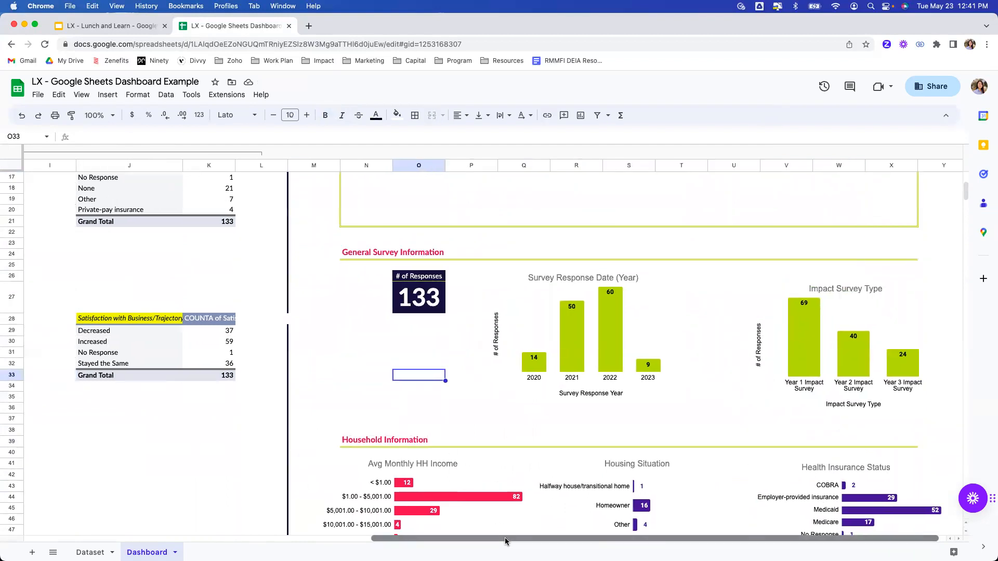
drag(507, 541, 515, 541)
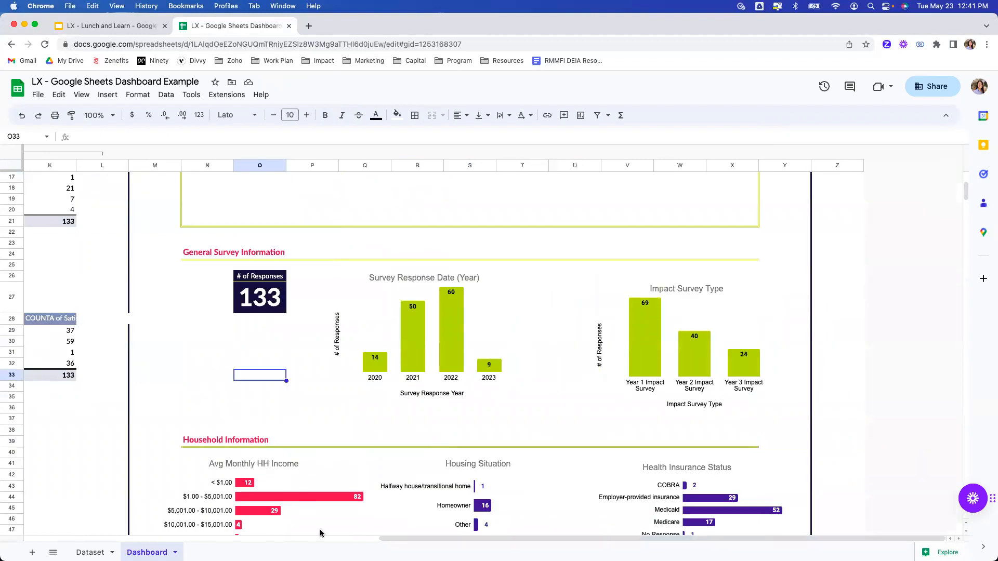
Step: Add a slicer from the Health Insurance Status pivot table, with data range Dataset!A1:J134 and applied to pivot tables
drag(379, 538, 285, 538)
scroll(270, 471, up, 5)
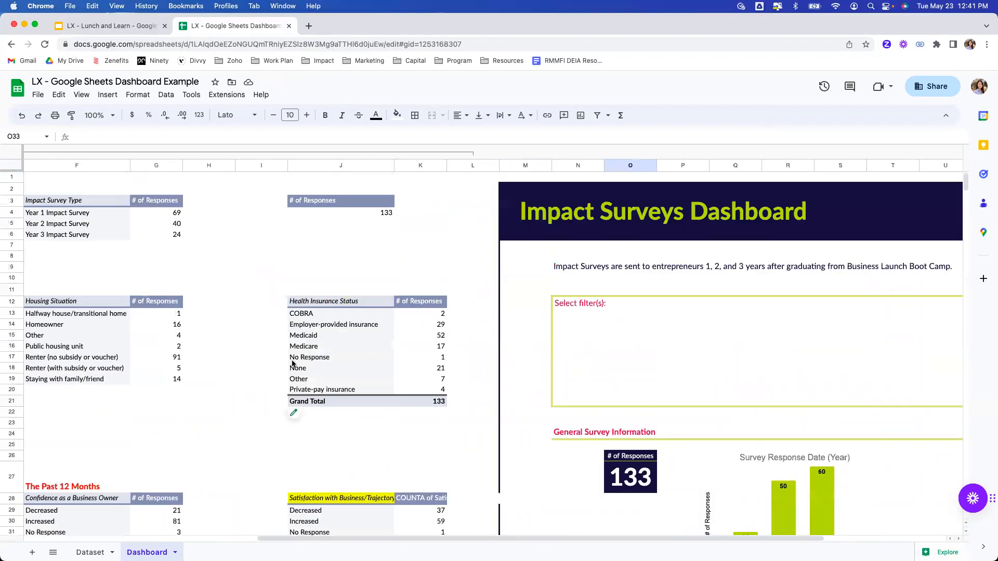
click(330, 346)
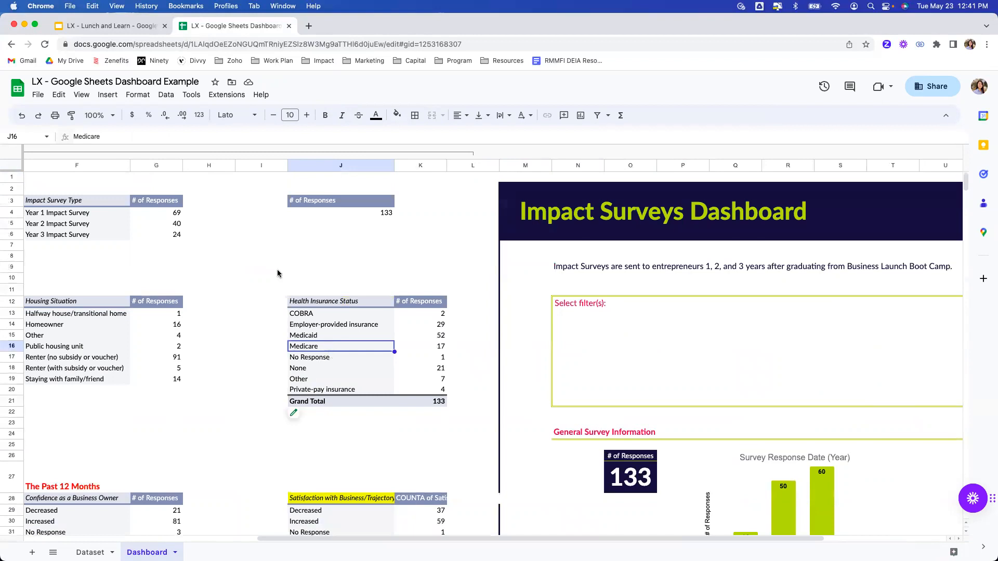
click(165, 95)
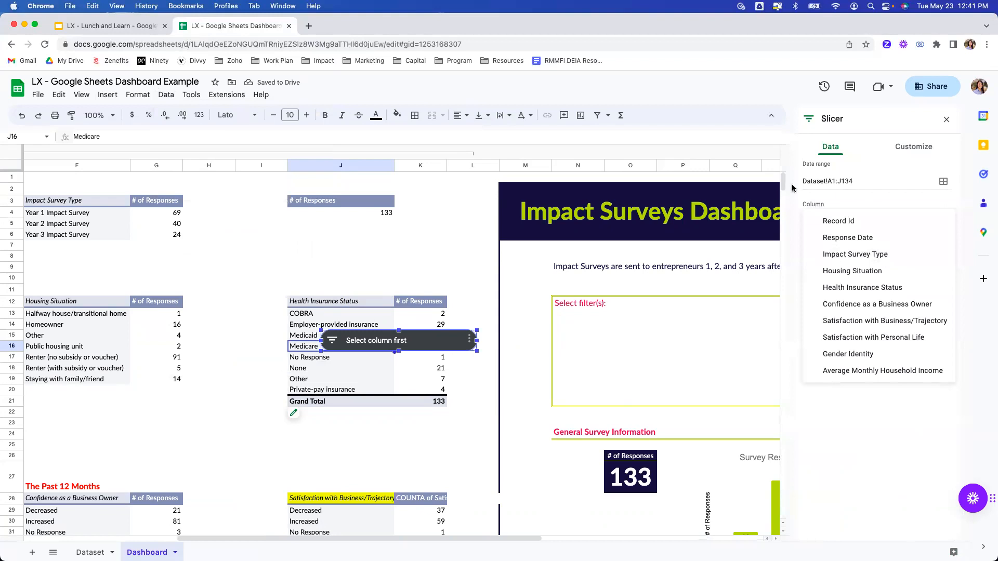
click(869, 182)
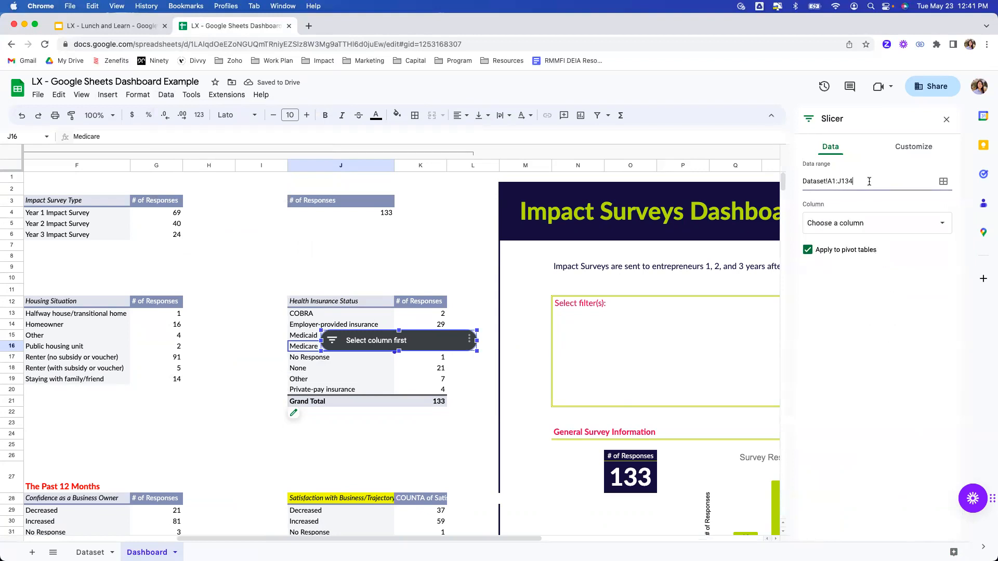
click(852, 249)
click(852, 250)
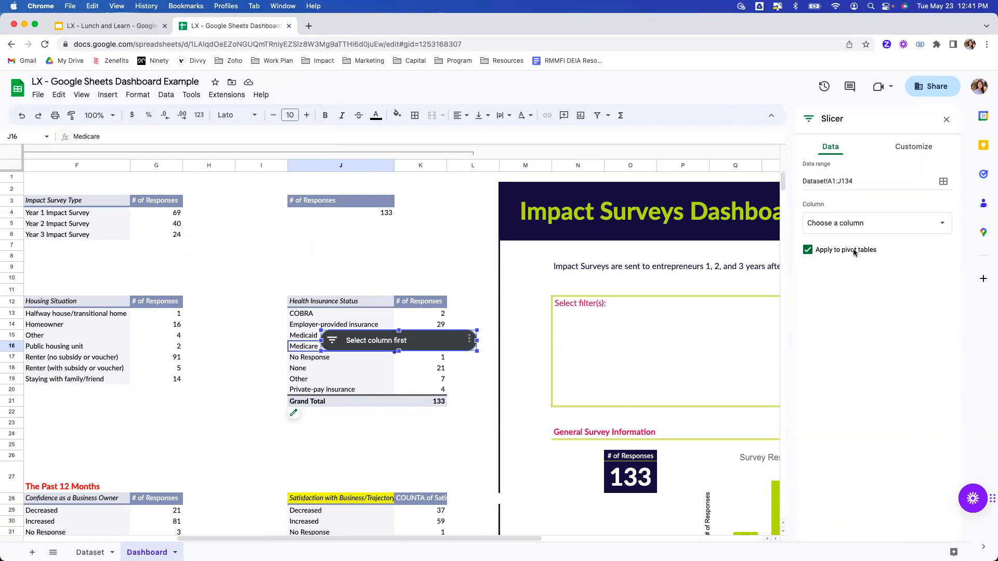
Step: Set the slicer's column to Impact Survey Type and move it into the dashboard's Select filter(s) box
click(872, 230)
click(871, 229)
click(872, 229)
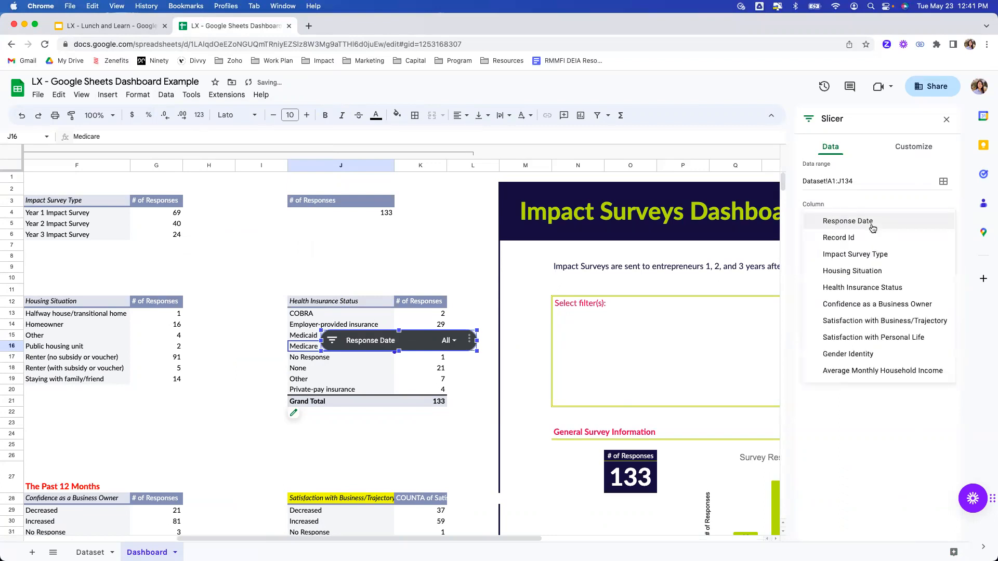
click(871, 256)
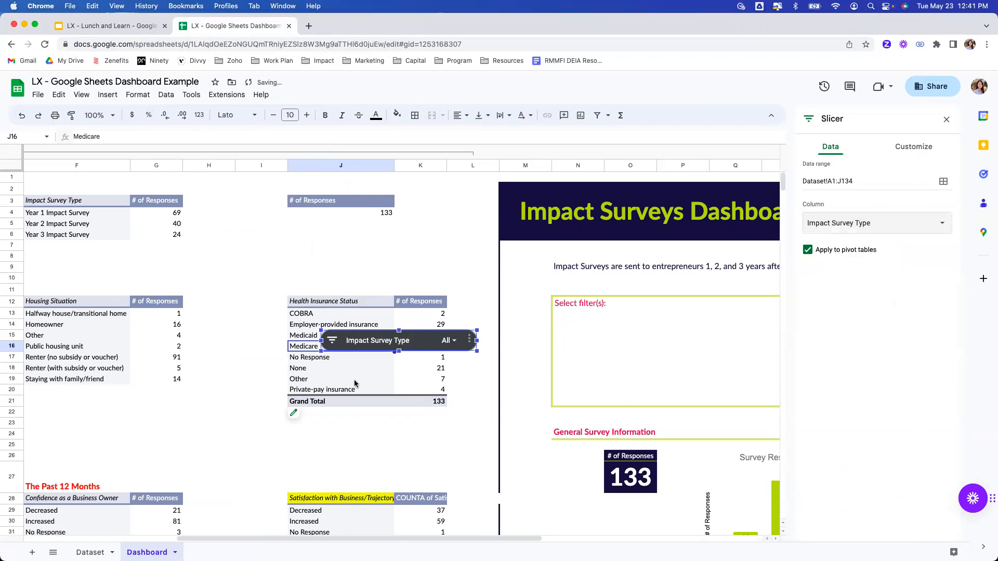
drag(438, 339, 671, 338)
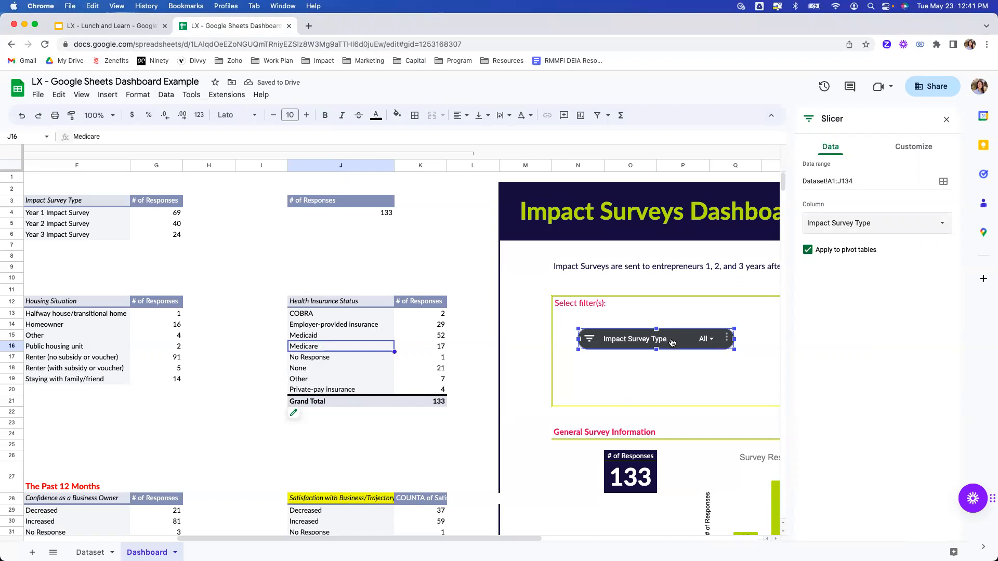
click(411, 235)
key(cmd+v)
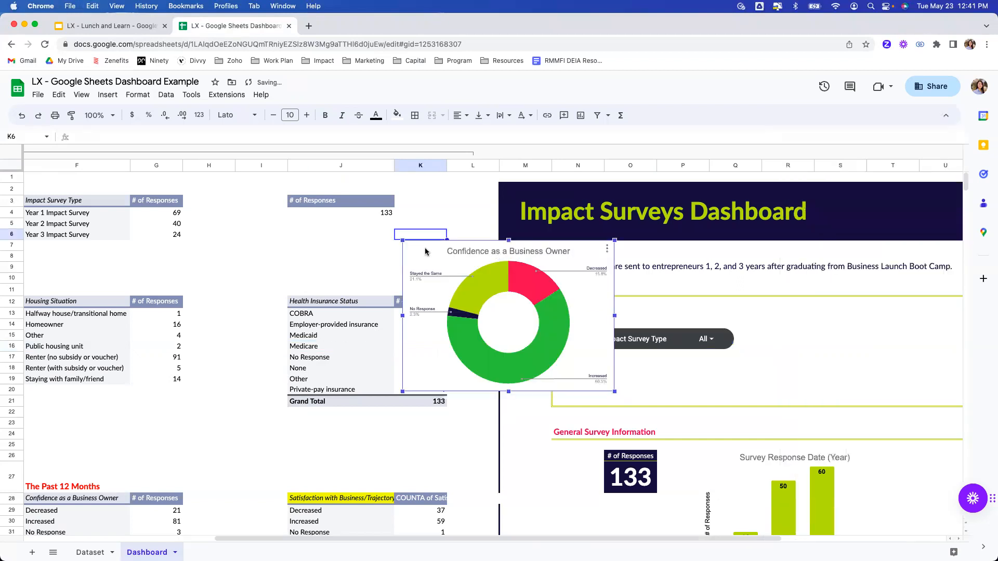
key(cmd+z)
Step: Add a second slicer from the Health Insurance Status pivot table and set its column to Gender Identity
click(341, 315)
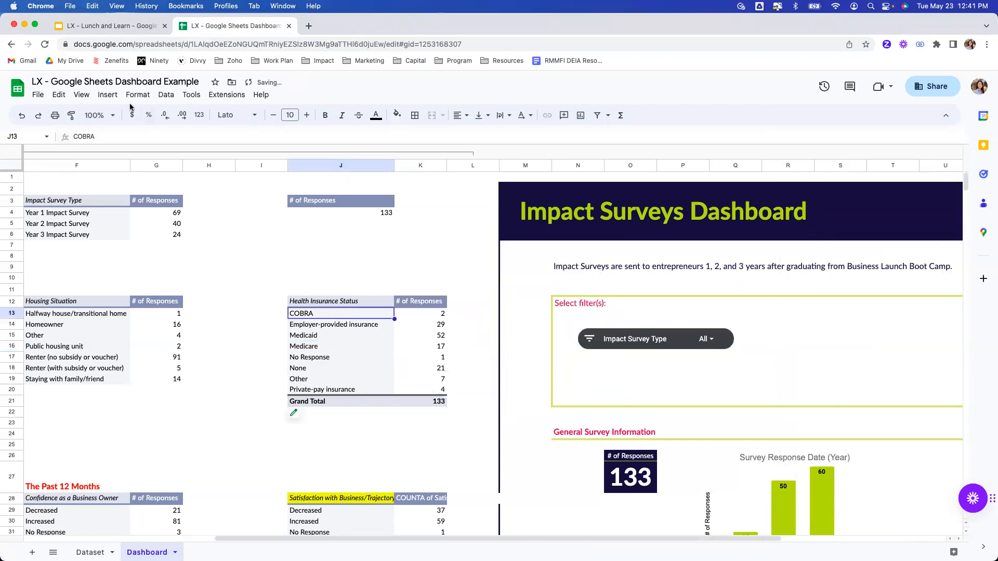
click(162, 97)
click(213, 189)
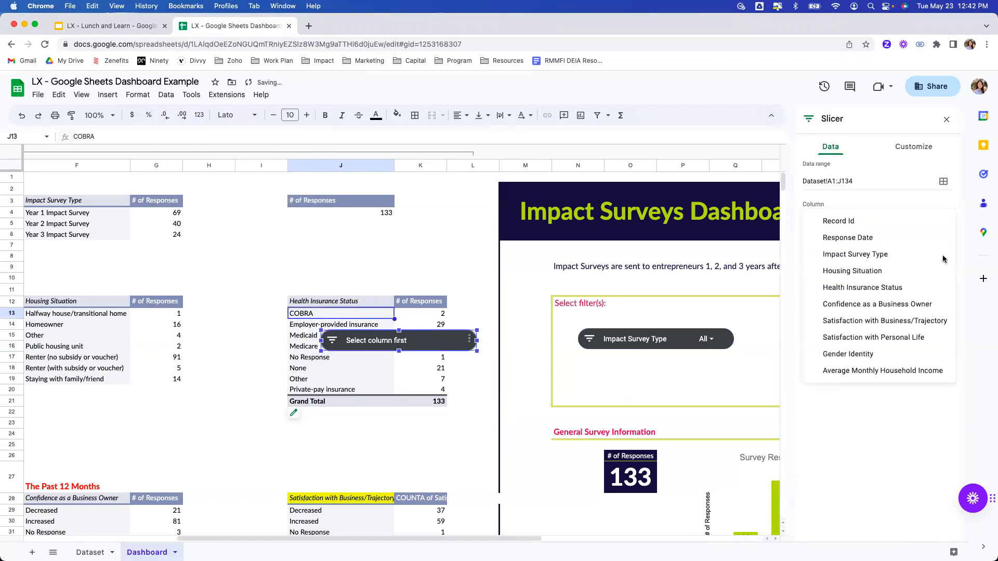
click(873, 354)
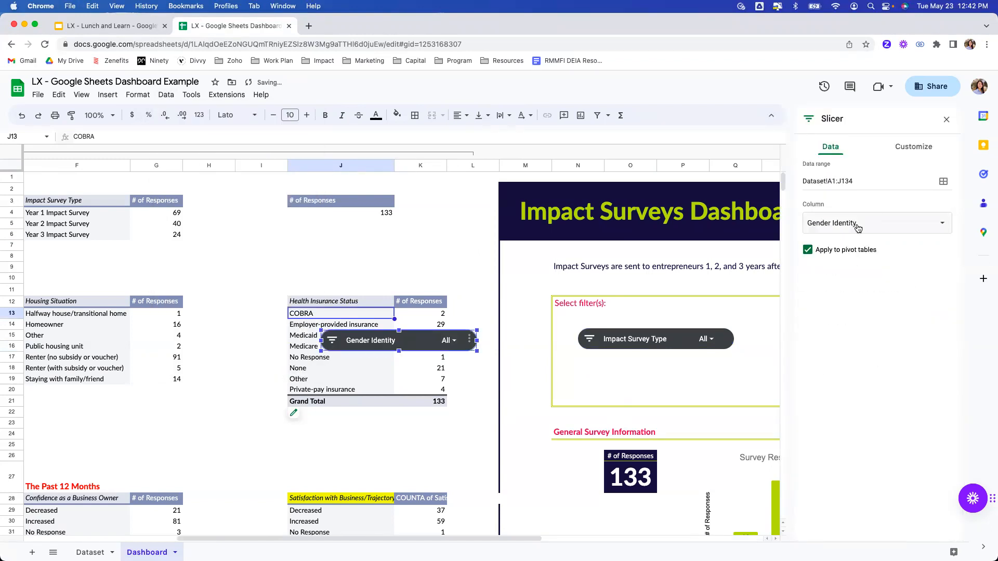
click(947, 119)
Step: Move the Gender Identity slicer into the Select filter(s) box, to the right of the Impact Survey Type slicer
drag(424, 336, 861, 333)
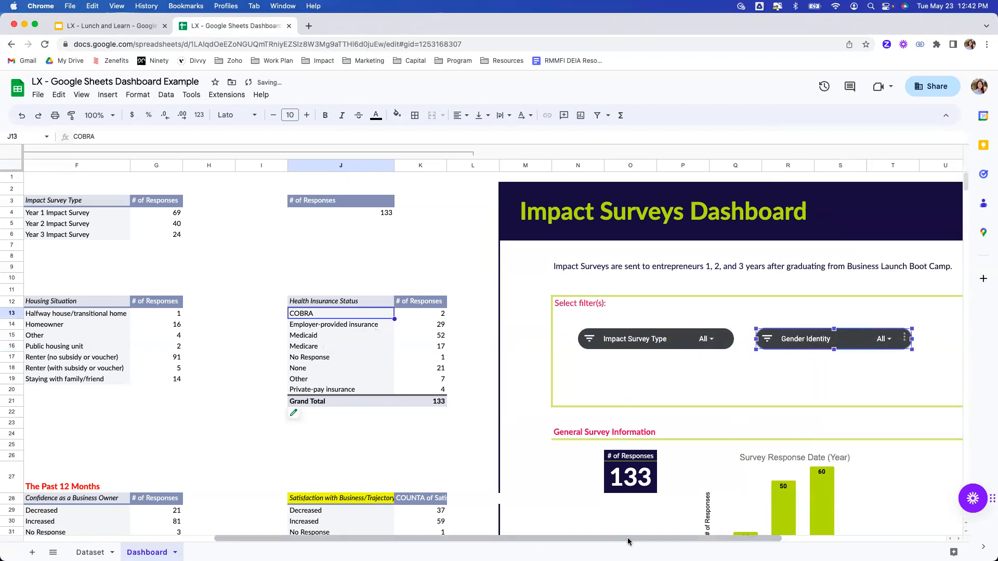
drag(630, 539, 778, 525)
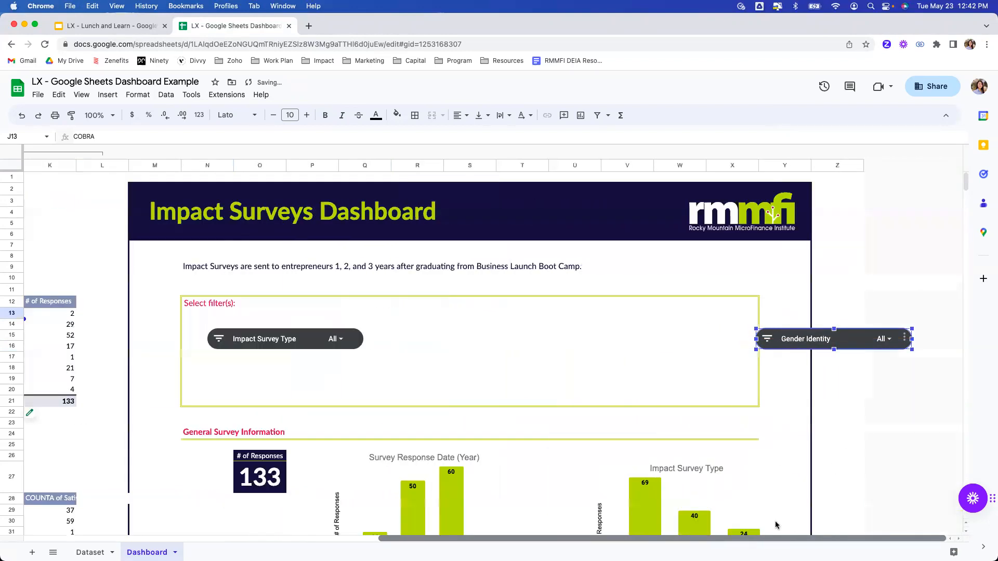
click(565, 377)
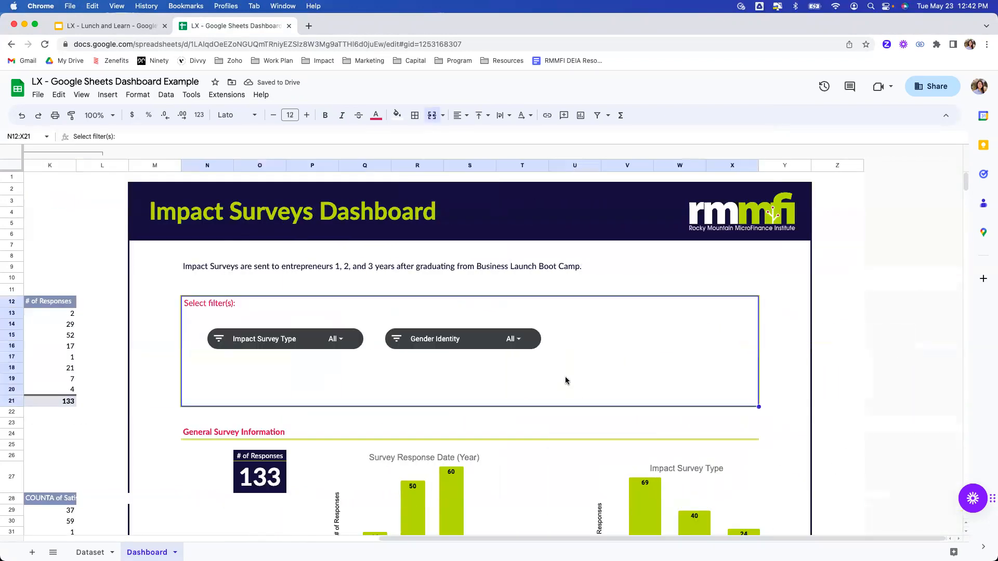
Step: Filter the Gender Identity slicer to Male only and review the dashboard charts with that filter
click(396, 340)
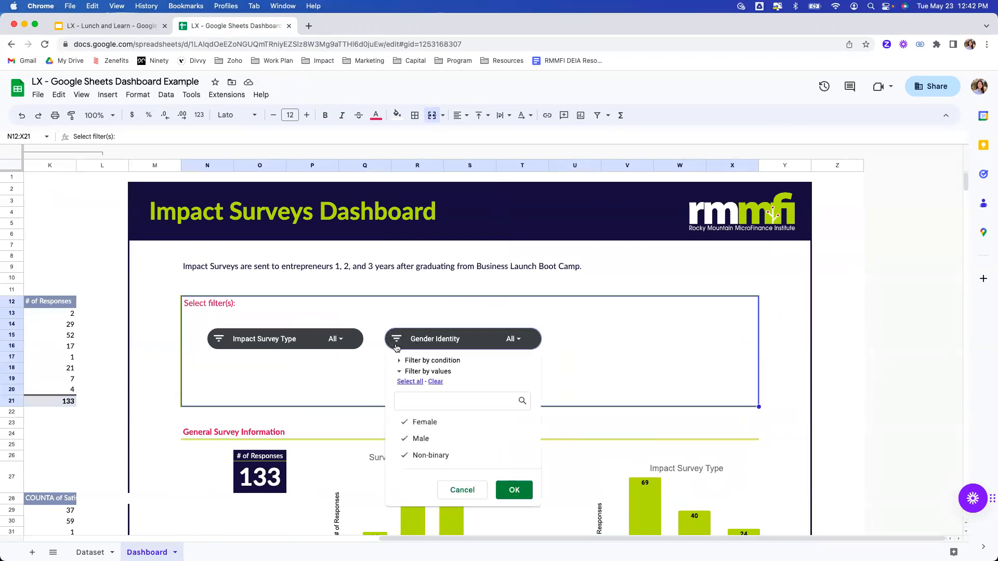
click(422, 423)
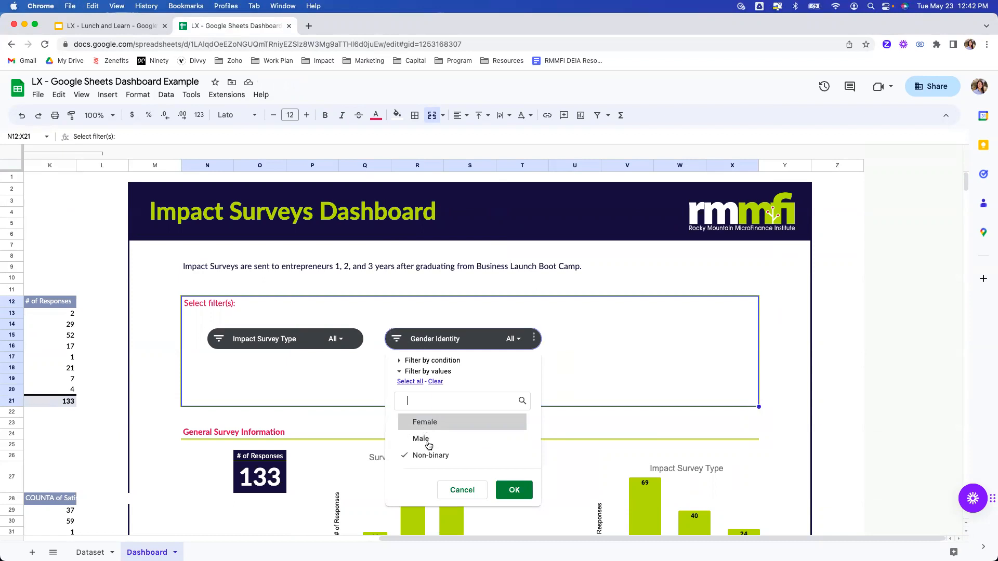
click(482, 455)
click(514, 490)
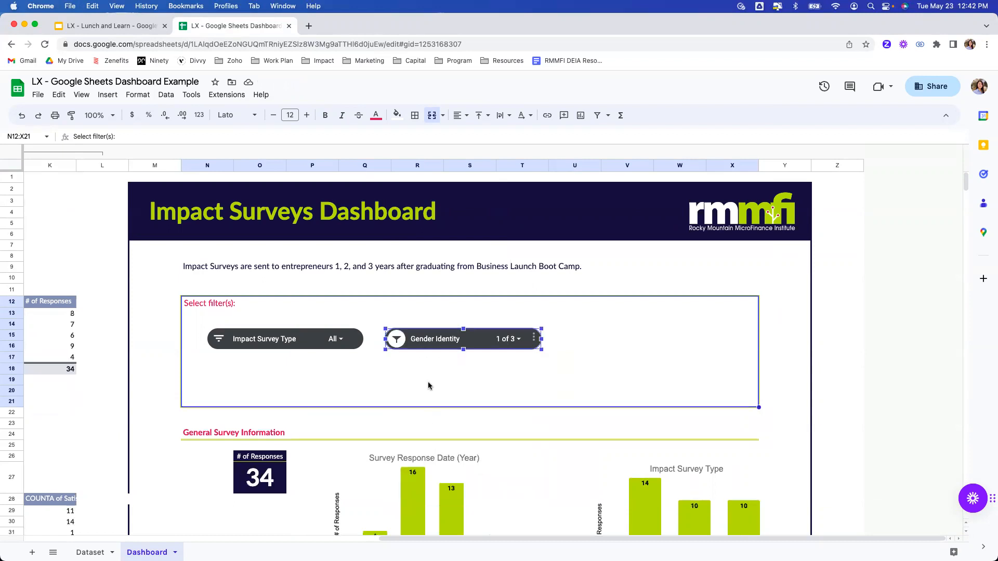
scroll(429, 382, down, 3)
scroll(429, 382, down, 5)
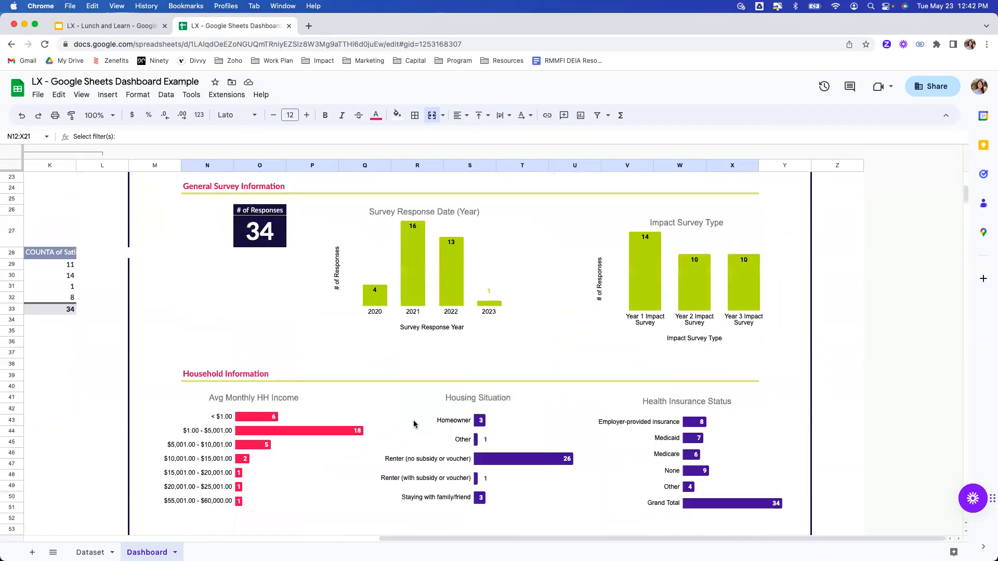
scroll(412, 419, up, 5)
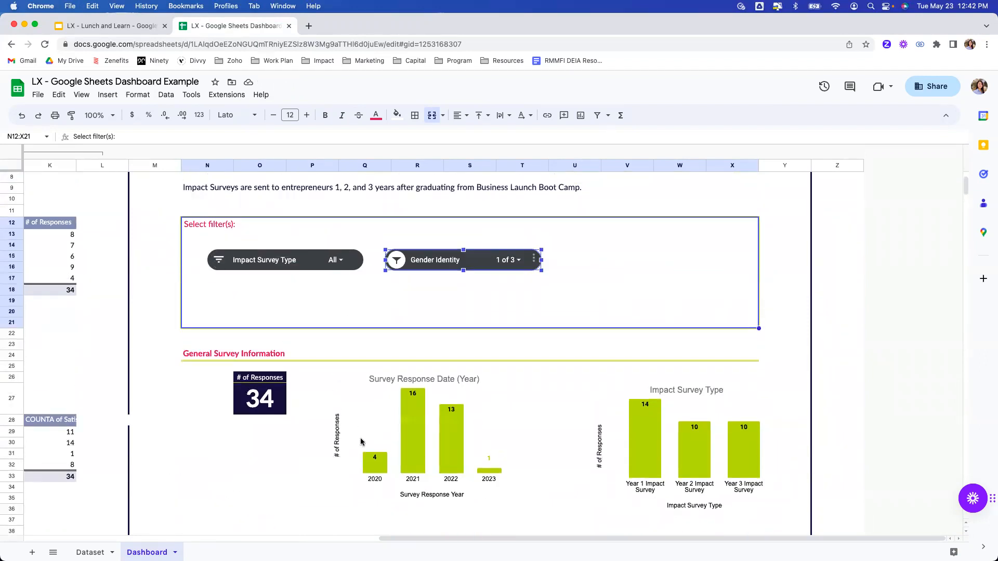
scroll(350, 454, down, 8)
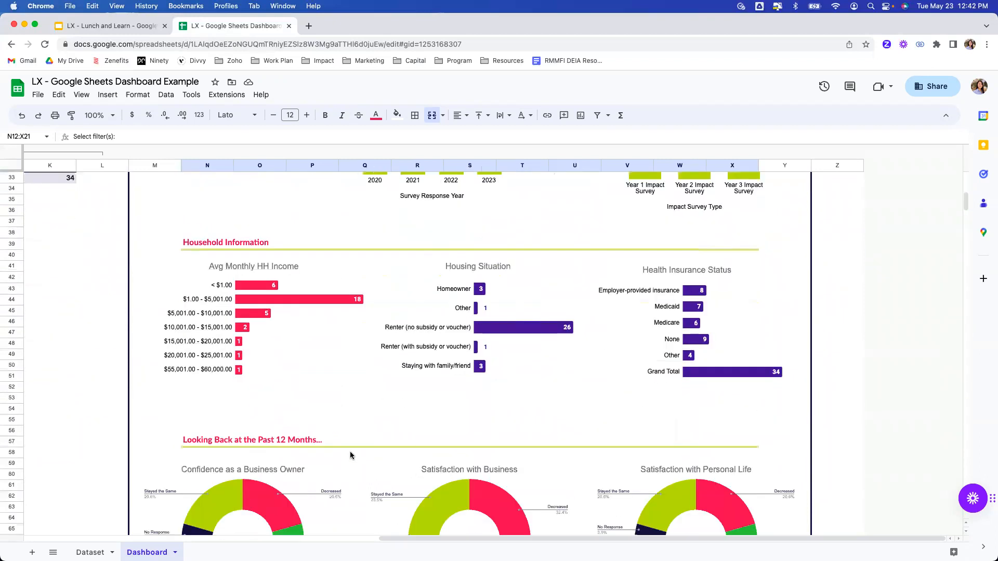
Step: Check the data range used by the Health Insurance Status chart, without changing the chart
click(661, 294)
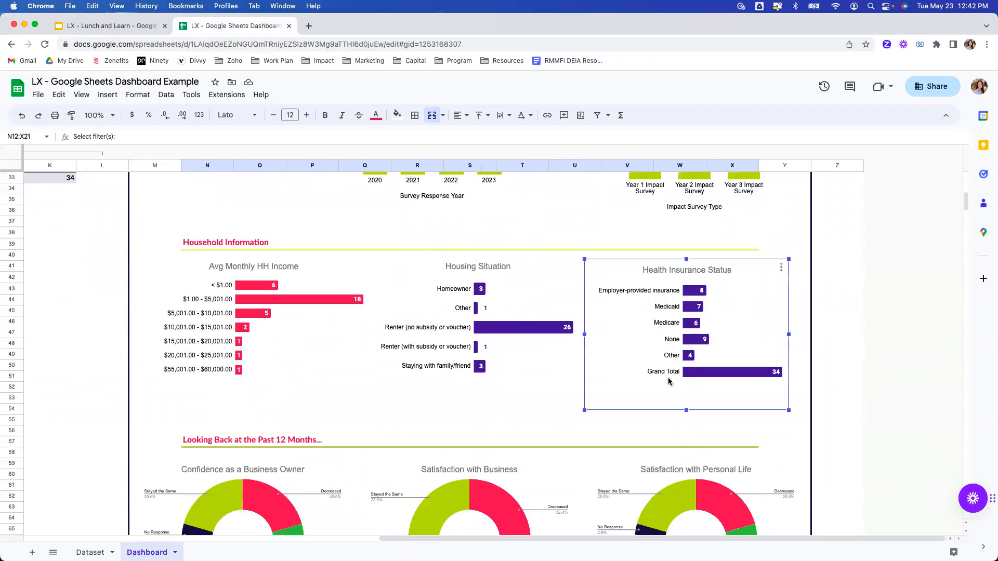
click(780, 267)
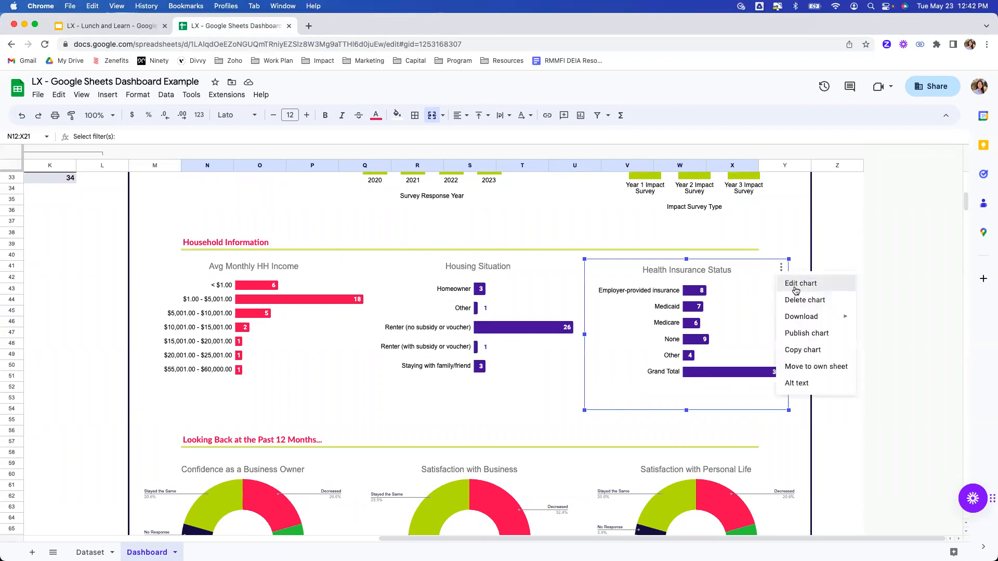
click(796, 287)
click(799, 275)
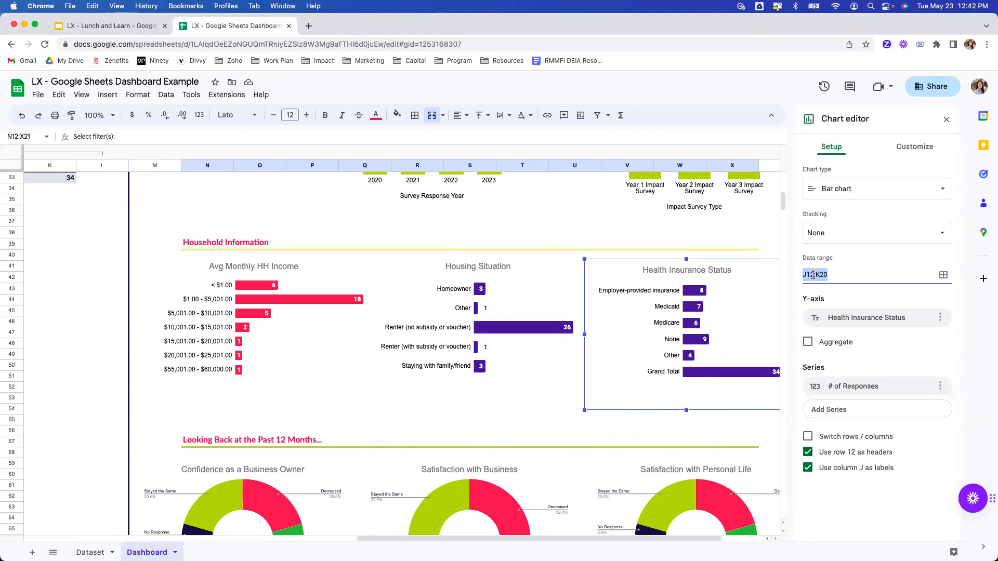
click(946, 119)
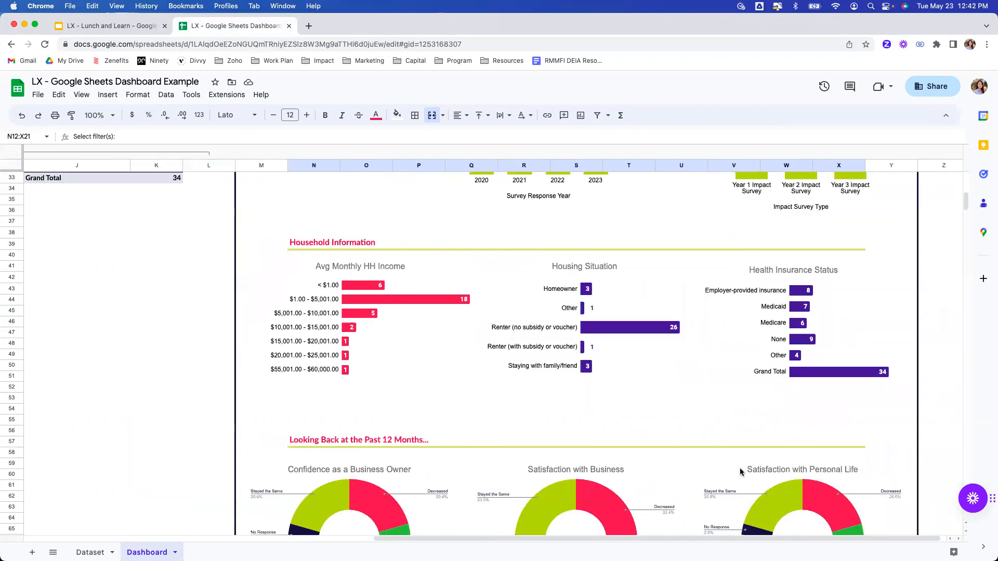
Step: Turn off totals for the Health Insurance Status row group in its pivot table
drag(688, 539, 456, 506)
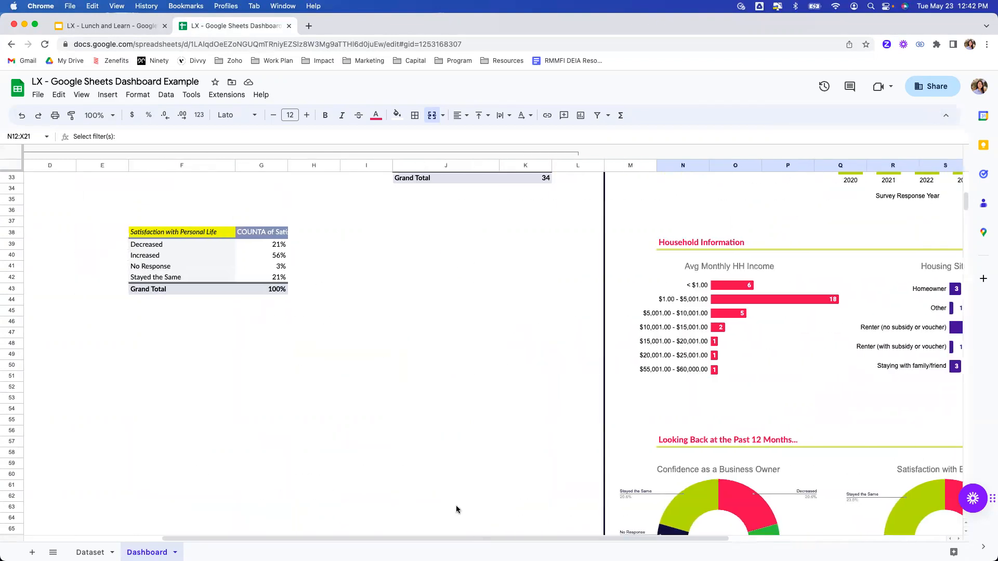
scroll(463, 374, up, 5)
scroll(463, 374, up, 1)
click(450, 225)
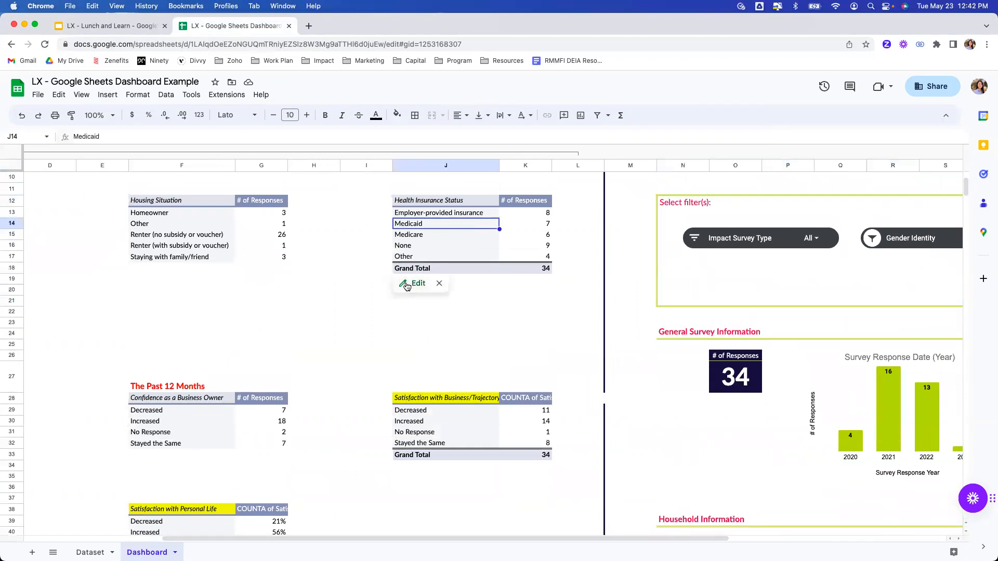
click(406, 285)
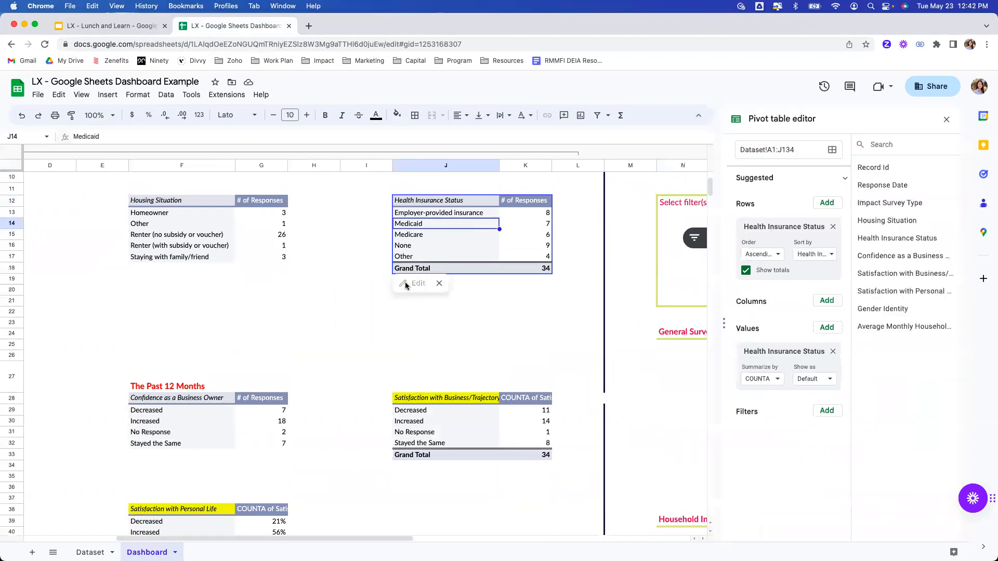
click(747, 271)
Step: Turn off row totals in the Satisfaction with Business/Trajectory and Satisfaction with Personal Life pivot tables
click(441, 430)
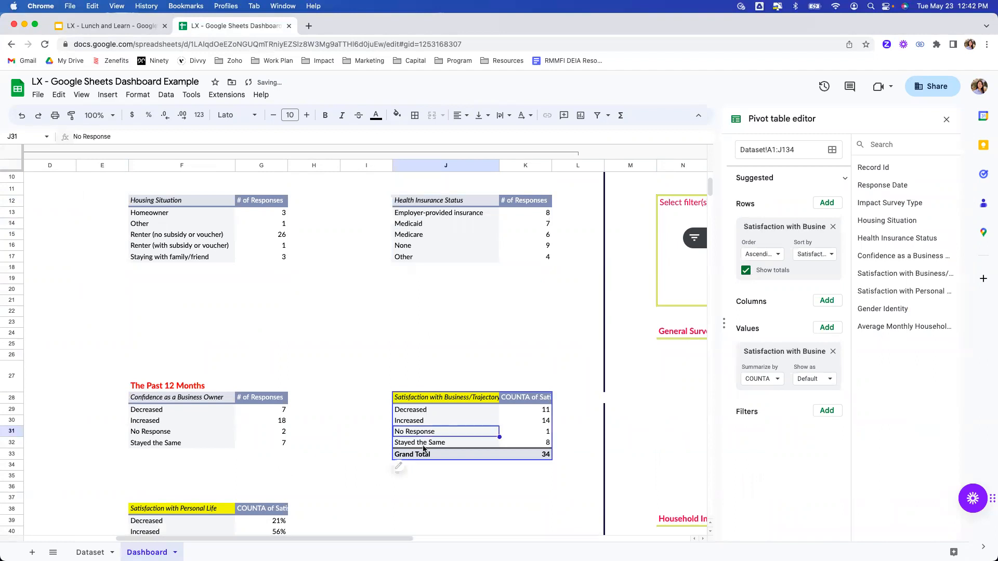
click(747, 271)
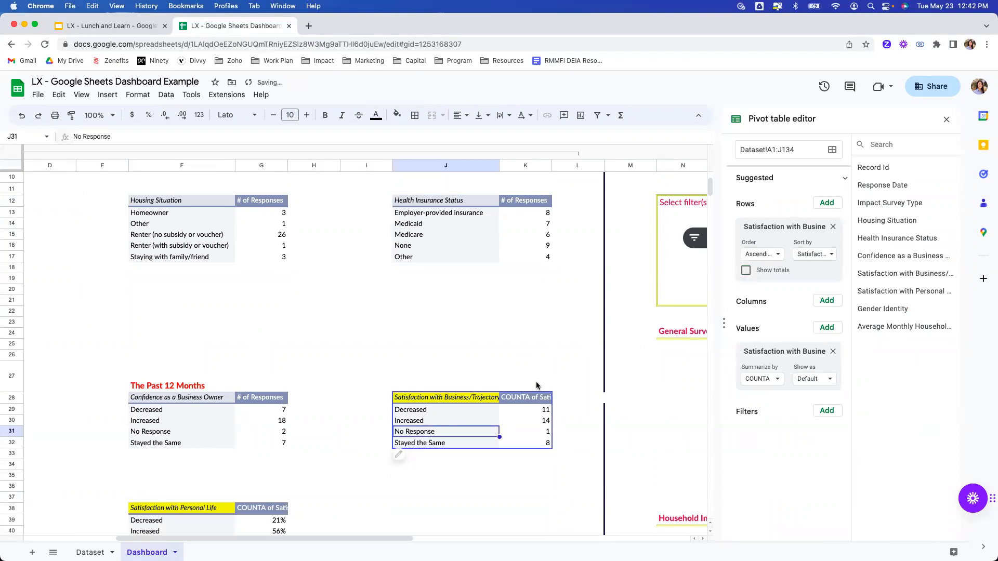
scroll(232, 413, down, 5)
click(166, 321)
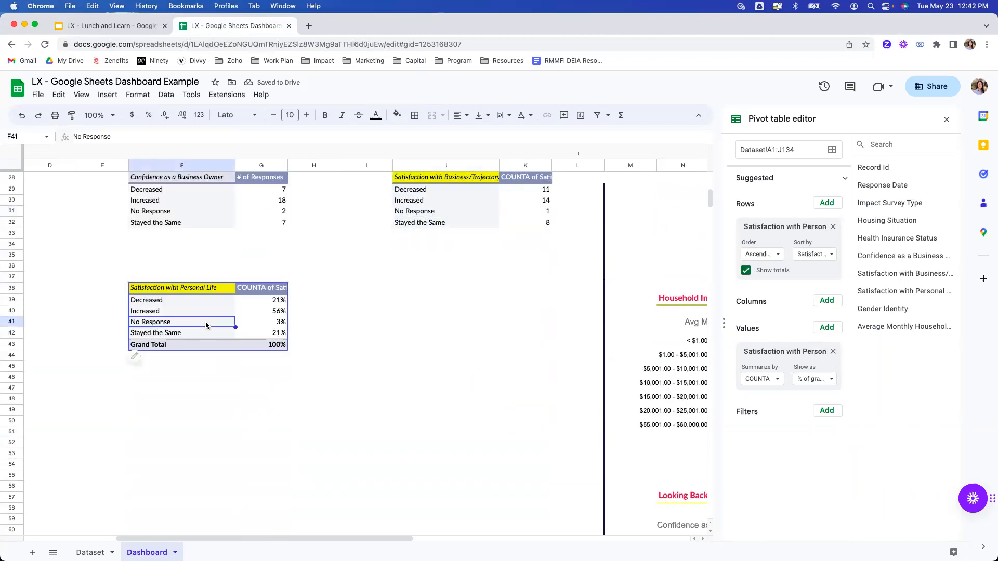
click(746, 271)
click(447, 389)
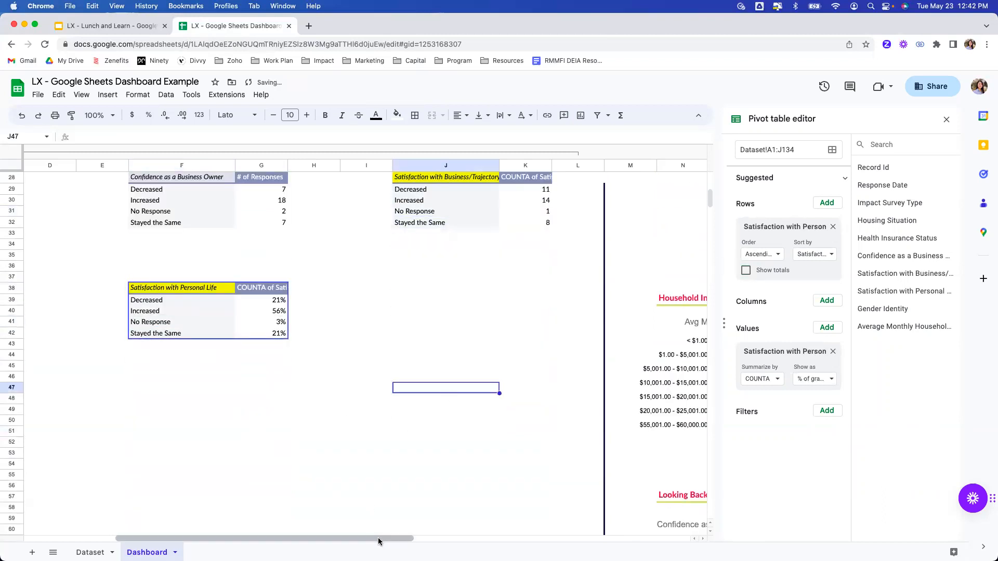
drag(379, 538, 659, 538)
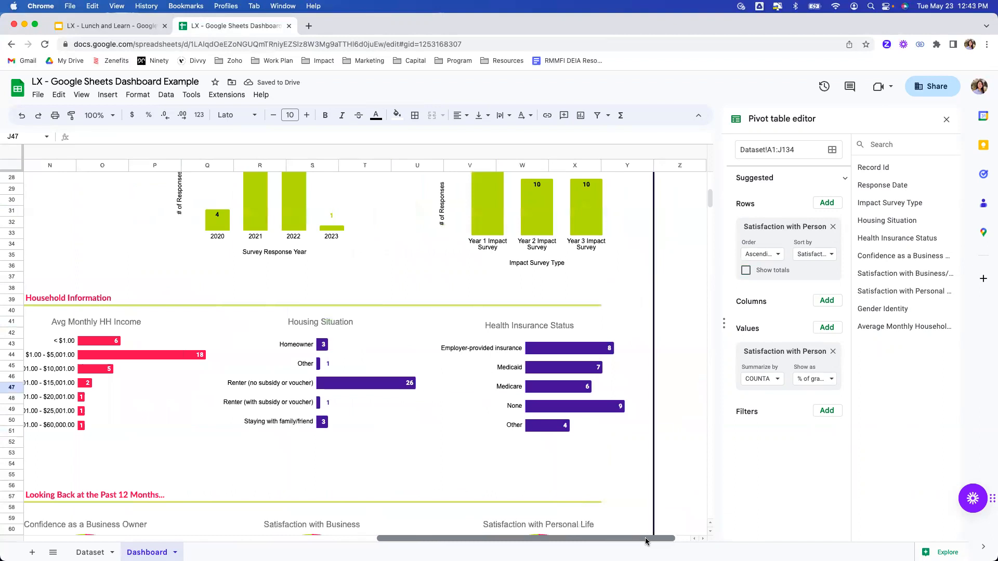
click(948, 121)
Step: Reset the Gender Identity slicer to All and review the household and past-12-months charts
scroll(589, 346, up, 5)
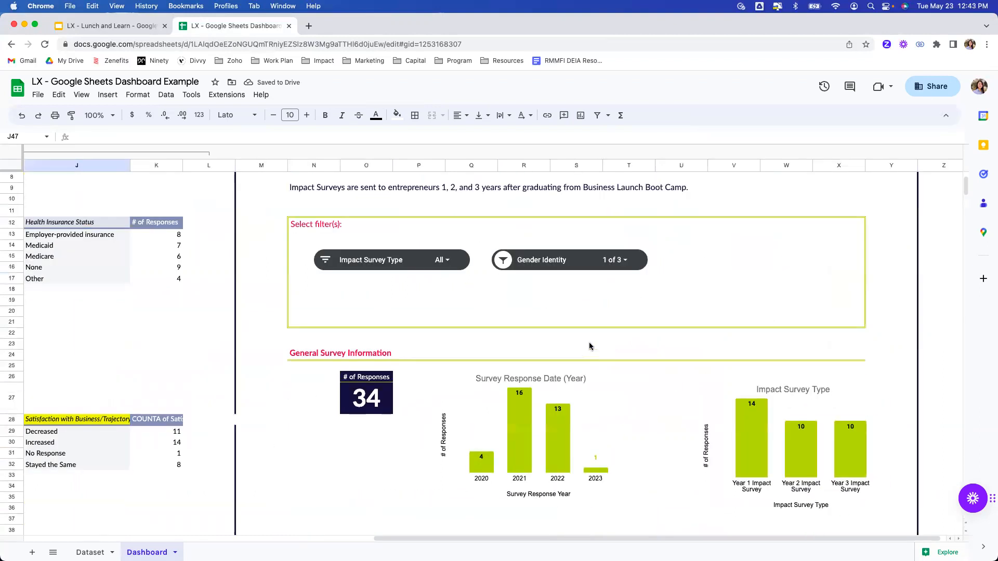
click(506, 262)
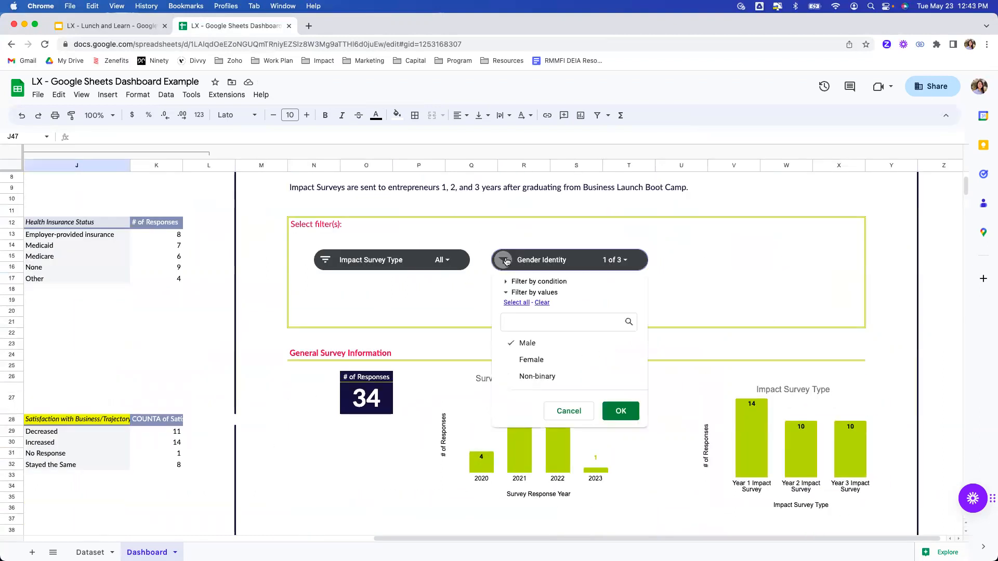
click(517, 343)
click(619, 410)
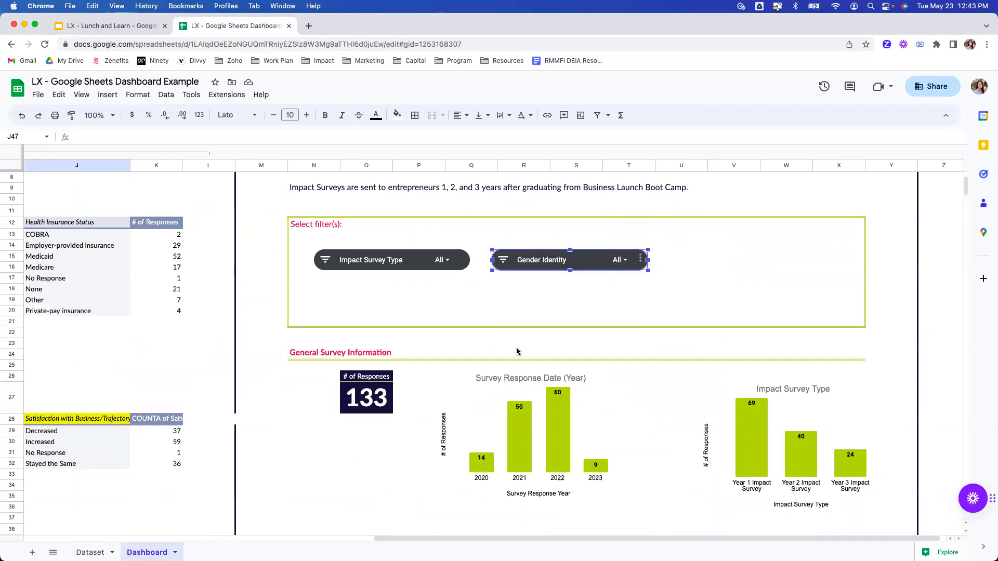
click(158, 346)
scroll(398, 429, down, 7)
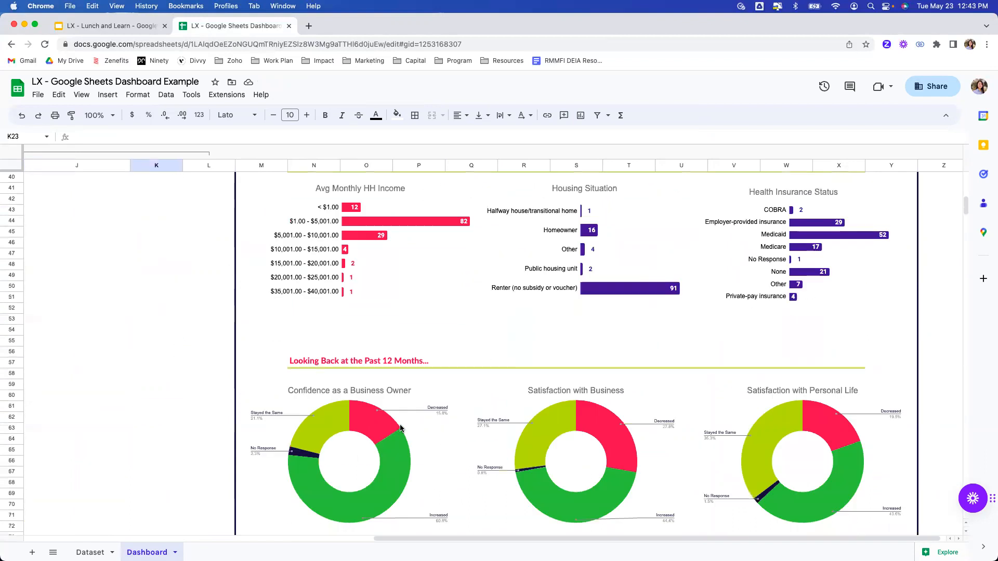
scroll(400, 429, down, 3)
scroll(392, 424, up, 1)
click(401, 325)
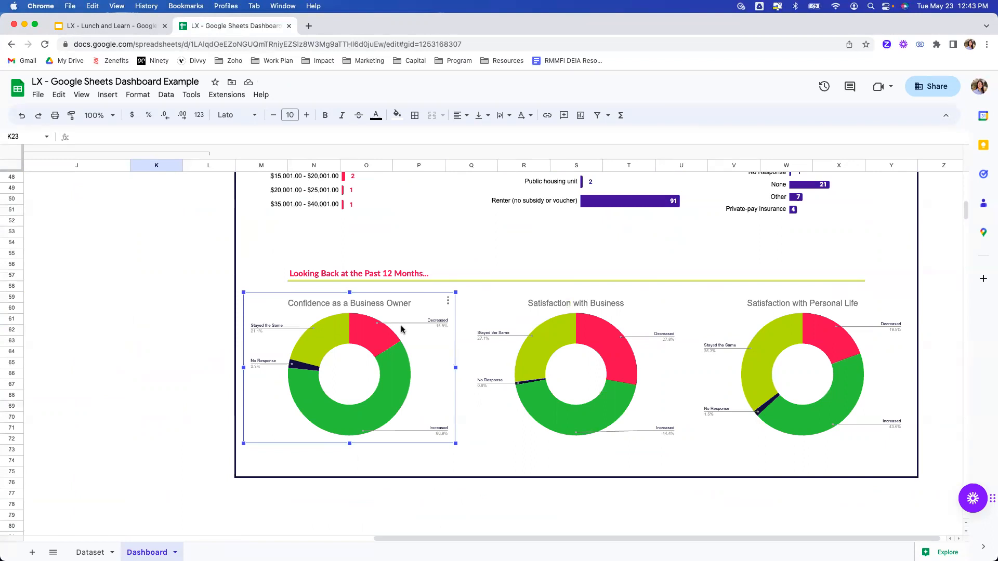
Step: Collapse the column group B:L that holds the pivot tables and look over the dashboard on its own
scroll(407, 311, up, 10)
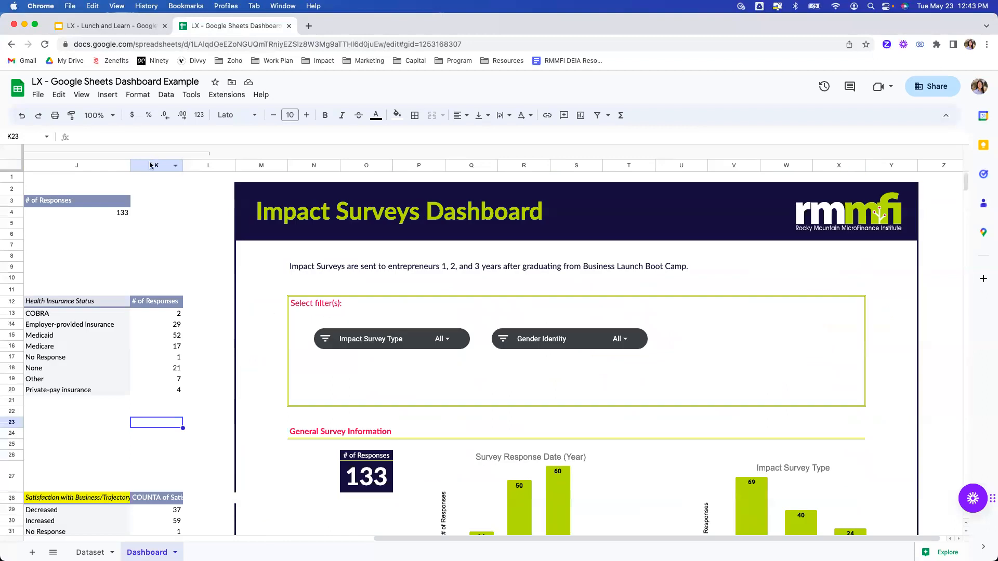
drag(538, 541, 250, 543)
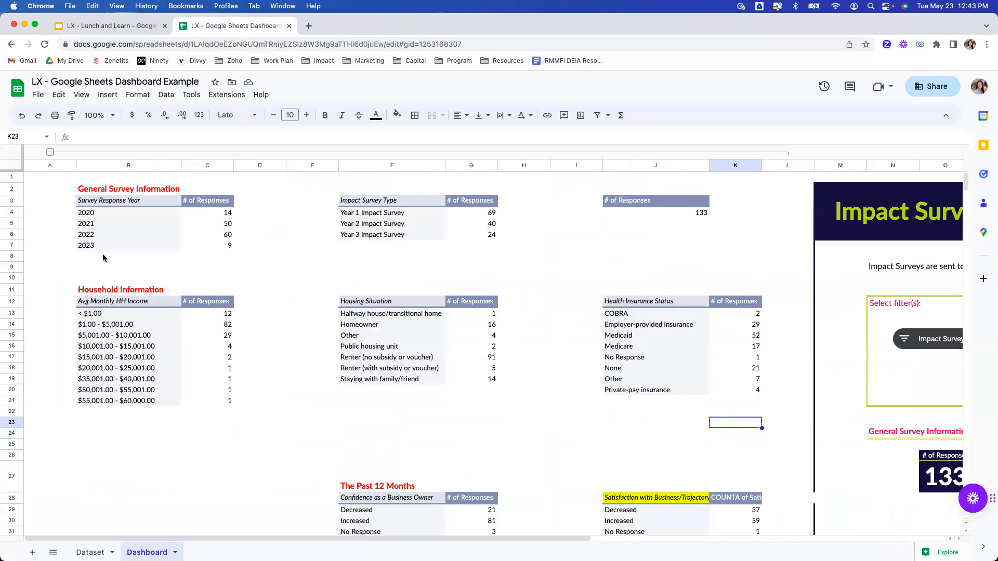
click(52, 152)
click(42, 335)
scroll(41, 334, down, 5)
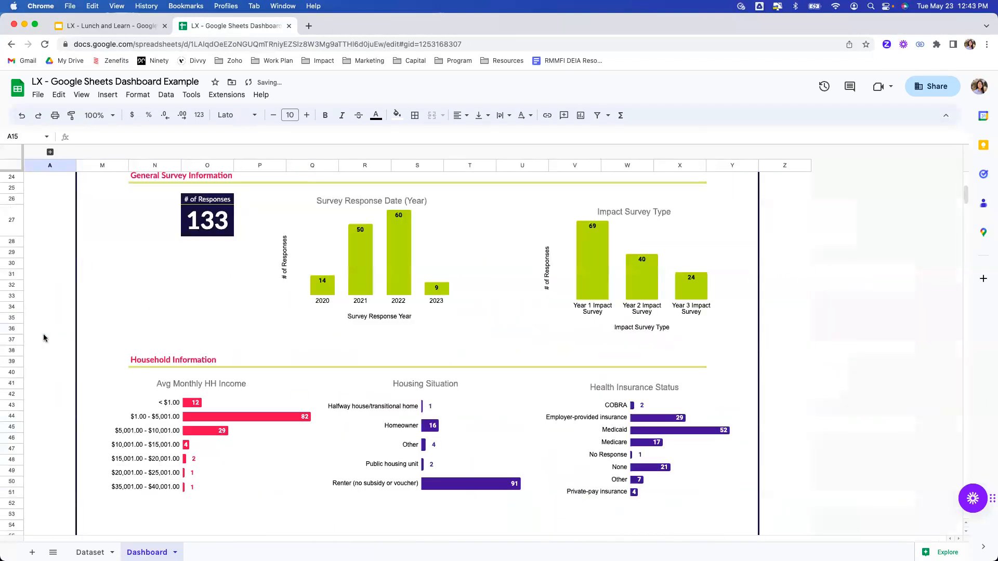
scroll(41, 334, up, 5)
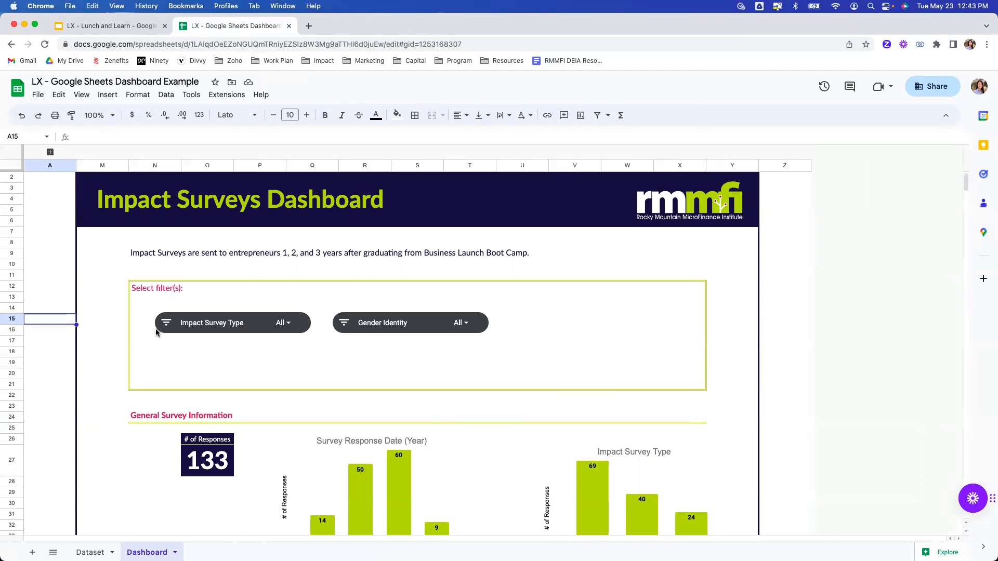
Step: Expand the column group B:L and turn off applying the Impact Survey Type slicer to pivot tables
click(50, 152)
drag(566, 541, 719, 538)
click(794, 338)
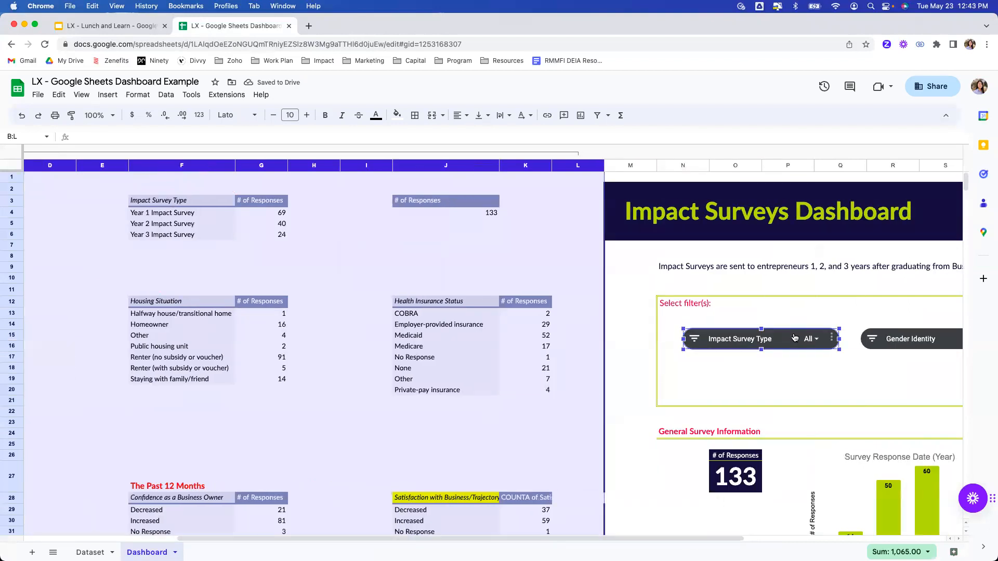
click(831, 338)
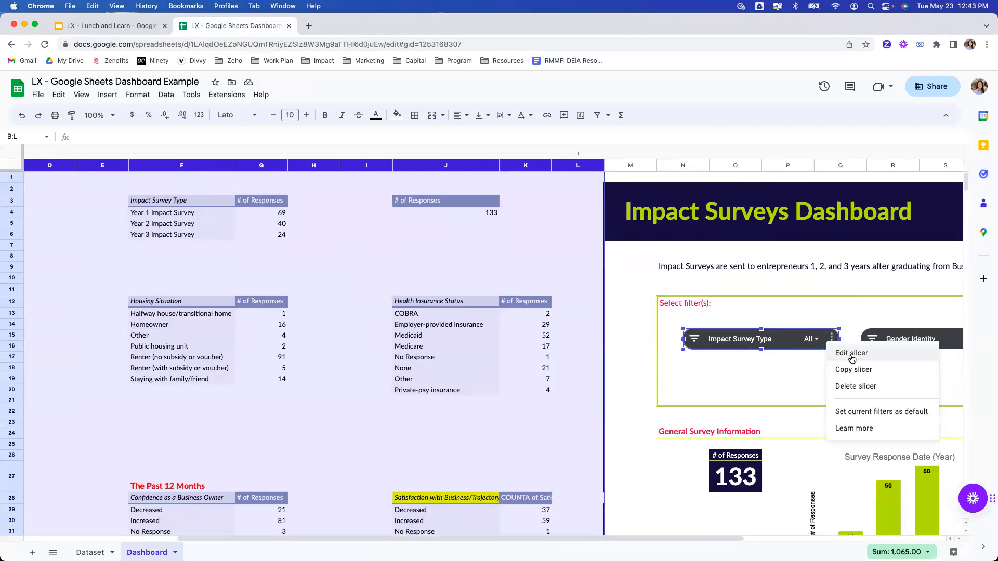
click(847, 351)
click(849, 251)
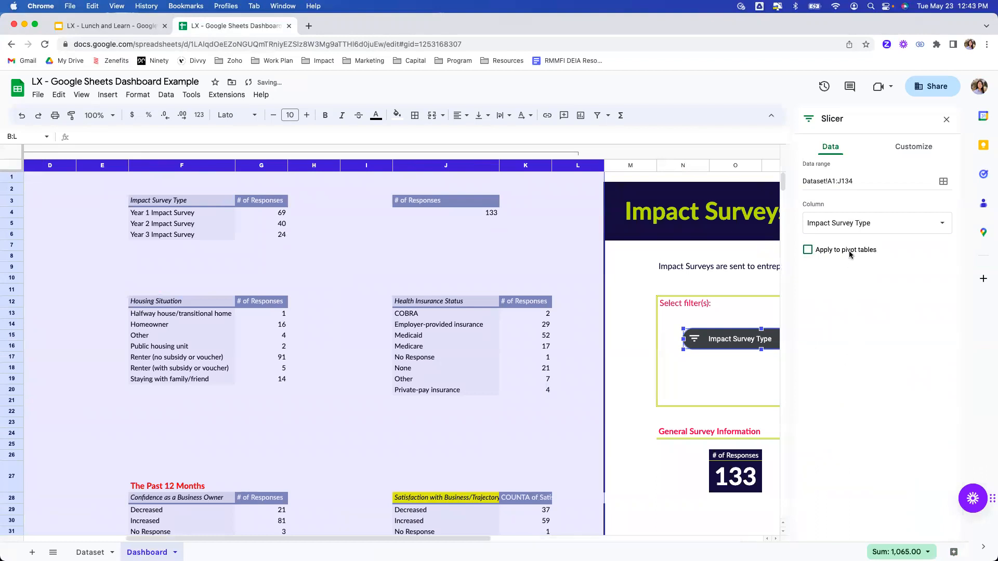
click(920, 148)
click(823, 151)
click(946, 119)
Step: Filter the Impact Survey Type slicer to a single survey type
click(709, 318)
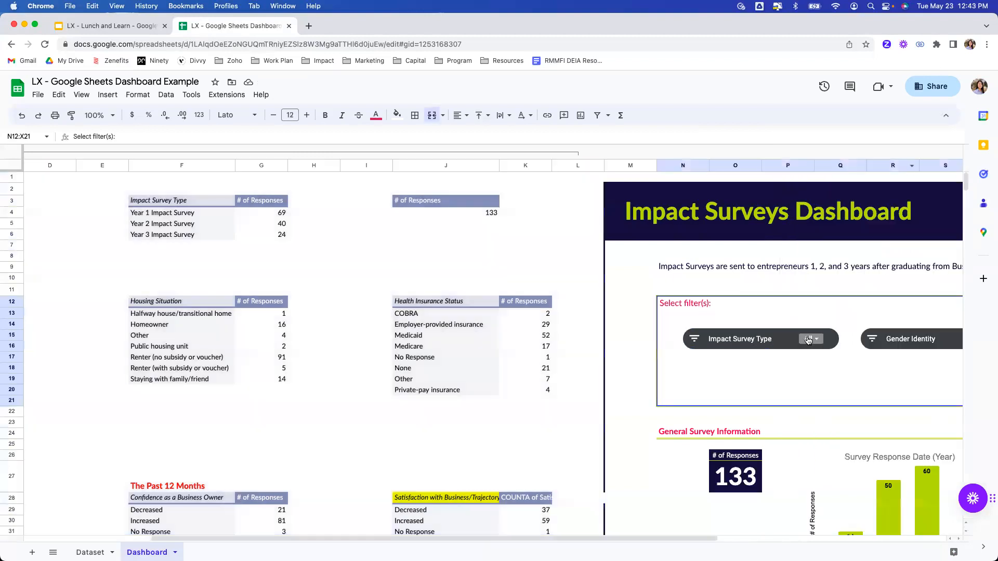
click(809, 339)
click(731, 422)
click(731, 438)
click(812, 490)
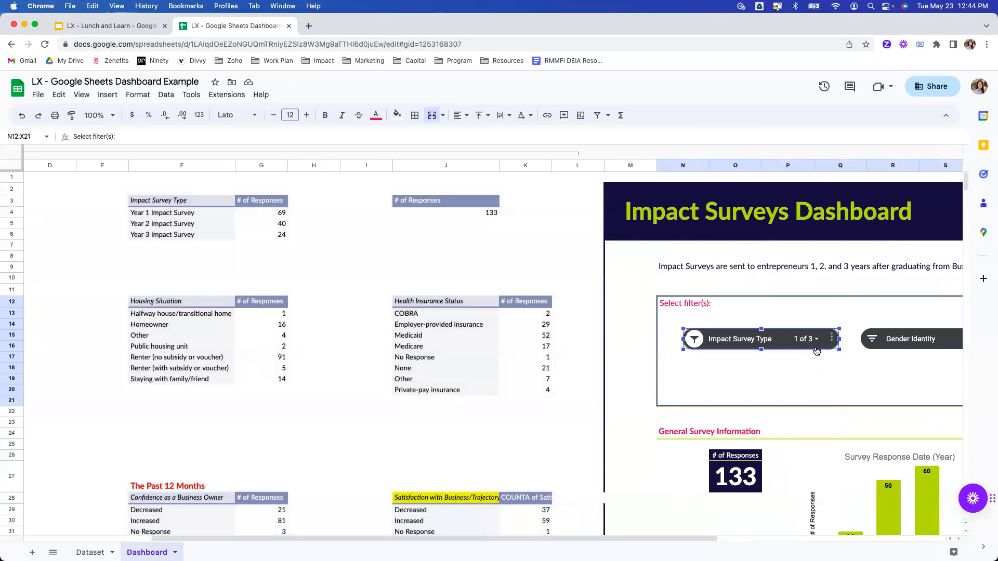
Step: Switch the Impact Survey Type slicer to a different single survey type and compare the pivot tables and charts
click(806, 339)
click(762, 439)
click(762, 421)
click(812, 490)
scroll(814, 491, down, 3)
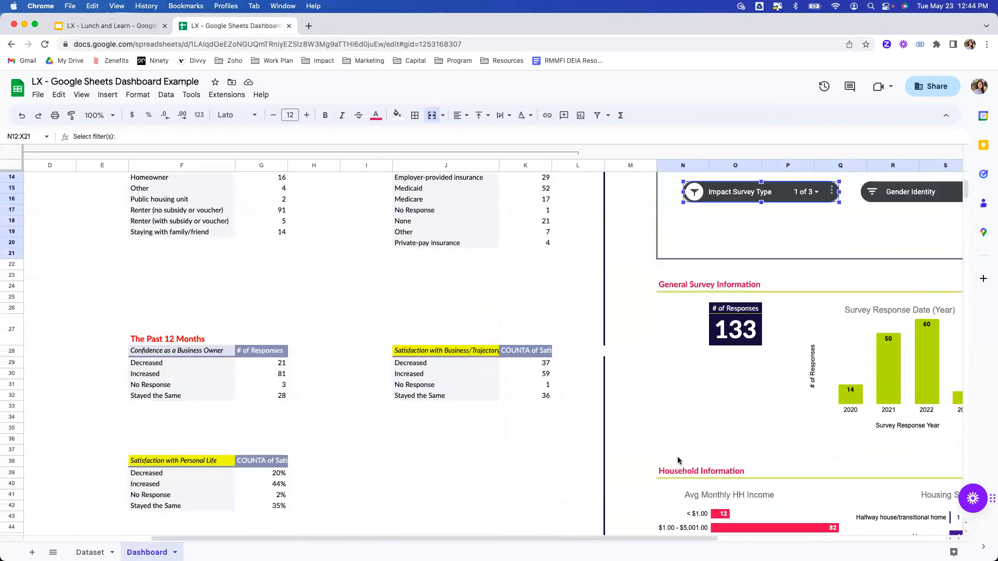
scroll(827, 265, up, 1)
Step: Check the source data on the Dataset sheet and return to the Dashboard sheet
click(832, 248)
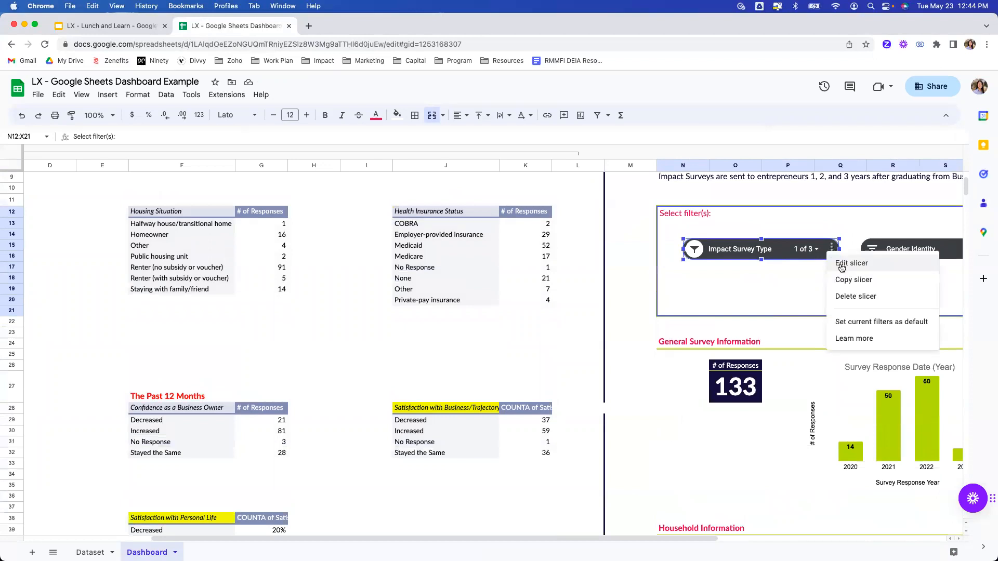
click(91, 552)
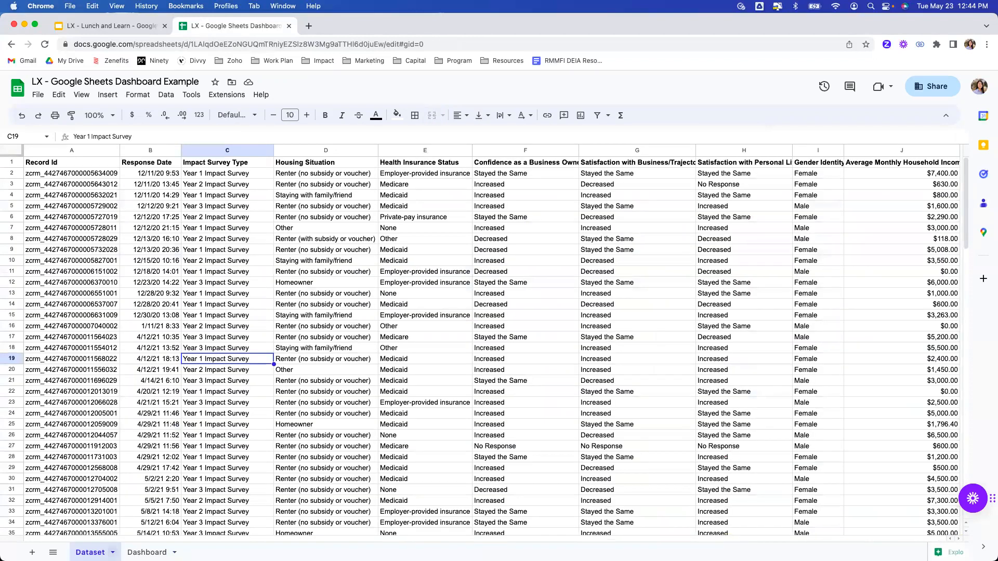
click(147, 553)
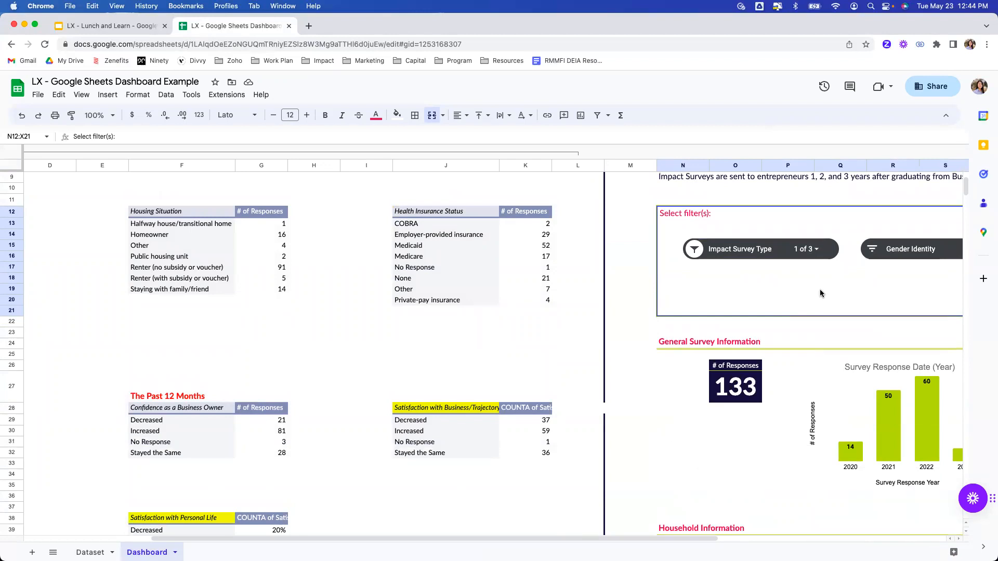
Step: Open the Impact Survey Type slicer's settings, examine its option for applying to pivot tables, and close them
click(832, 257)
click(831, 250)
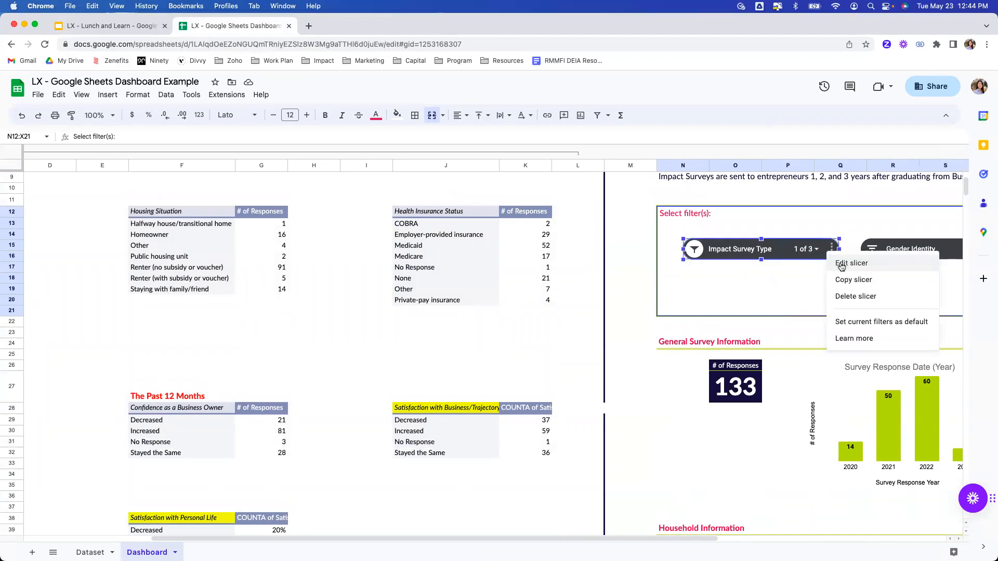
click(842, 265)
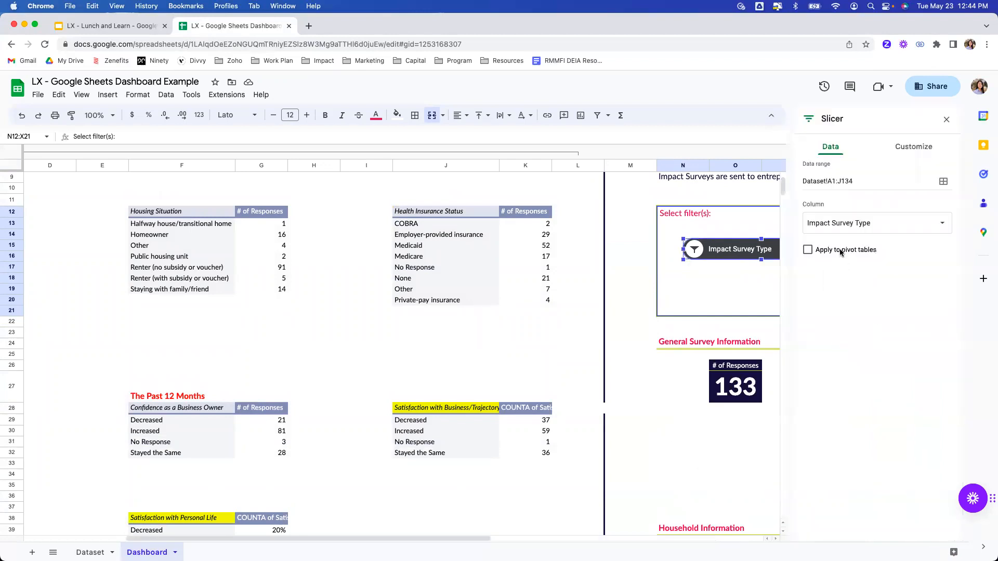
click(842, 252)
click(841, 251)
click(842, 251)
click(842, 252)
click(841, 251)
click(841, 252)
click(840, 252)
click(840, 252)
click(945, 119)
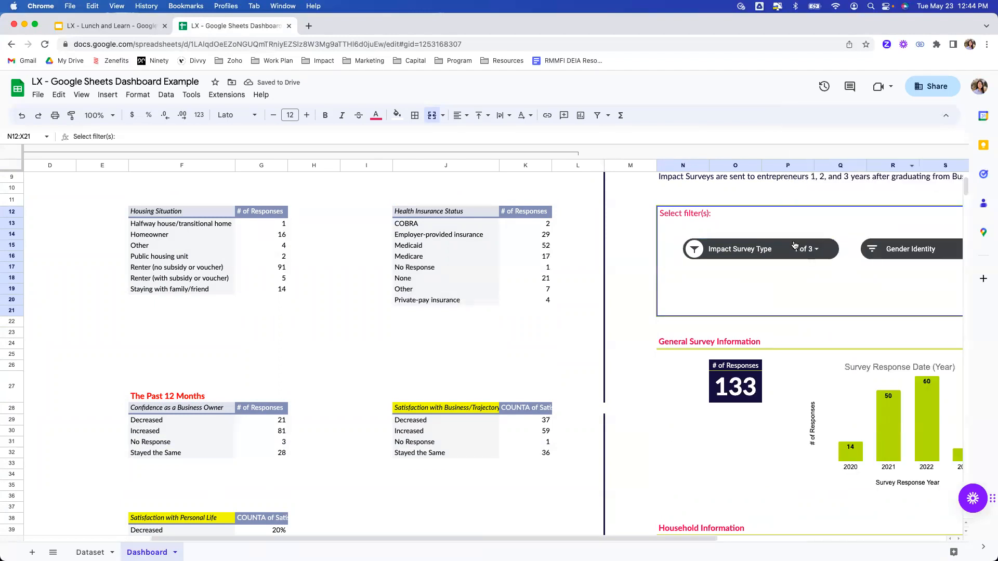
Step: Turn on applying the Impact Survey Type slicer to pivot tables
click(700, 252)
click(730, 349)
click(717, 333)
click(812, 400)
scroll(691, 430, up, 2)
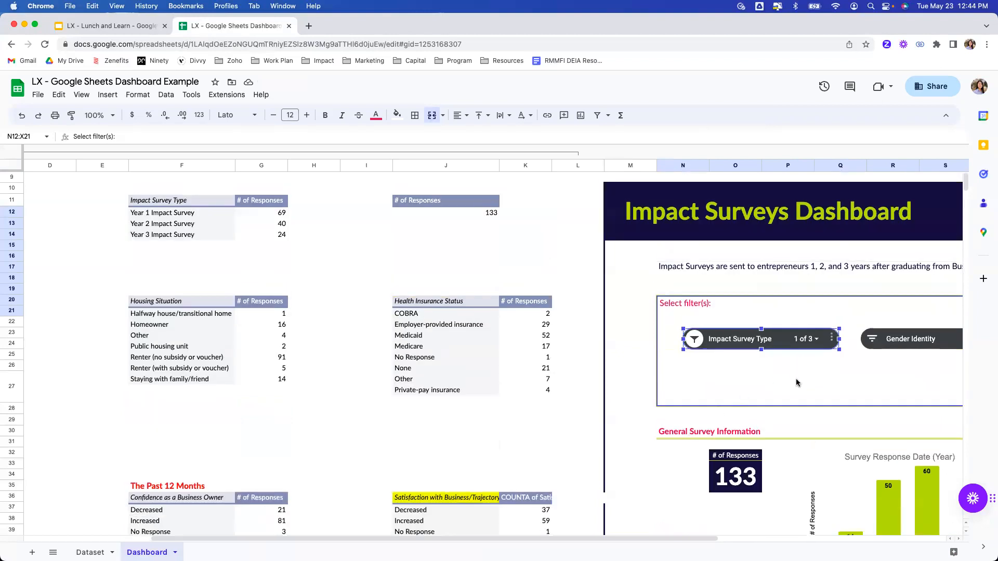
click(831, 338)
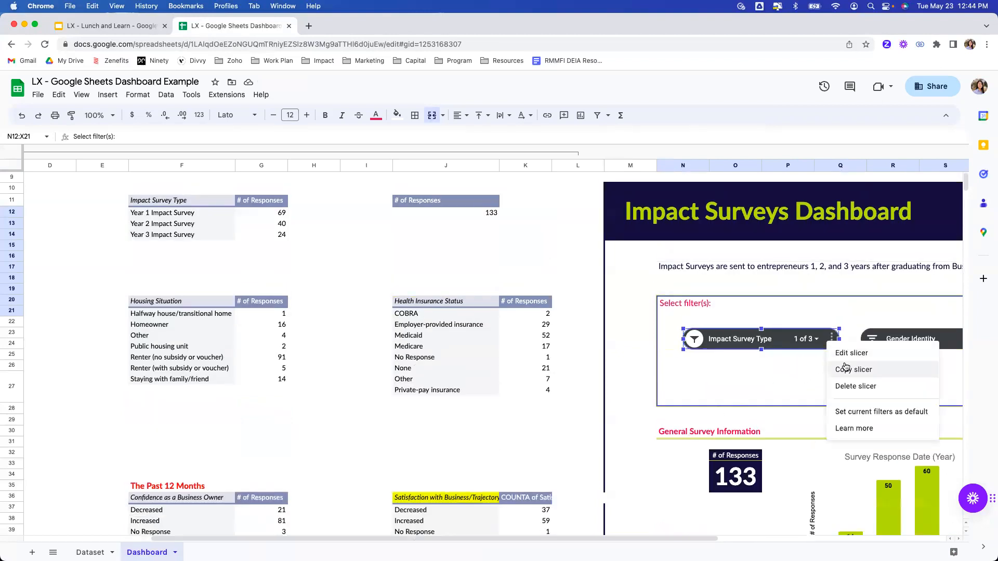
click(850, 353)
click(853, 250)
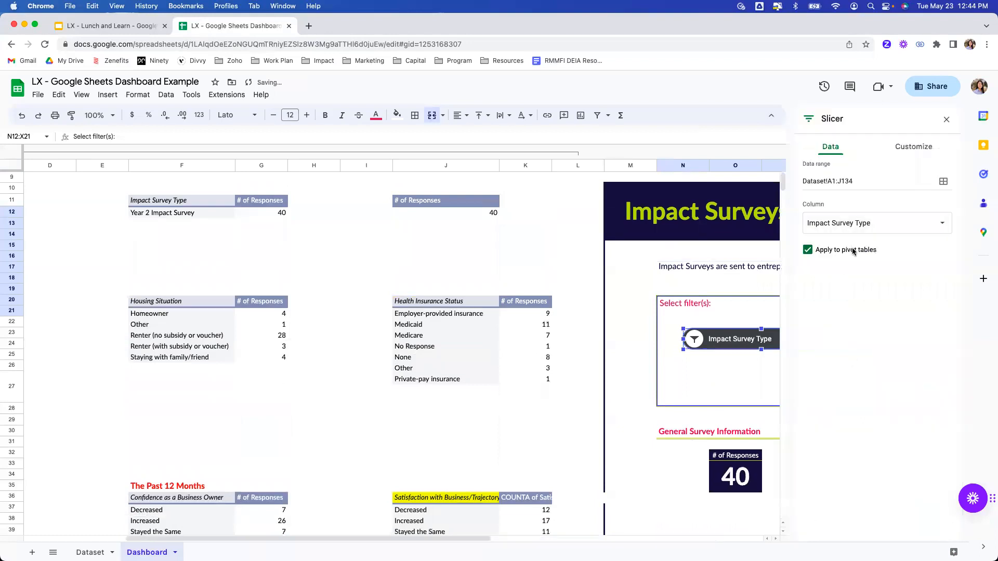
click(946, 119)
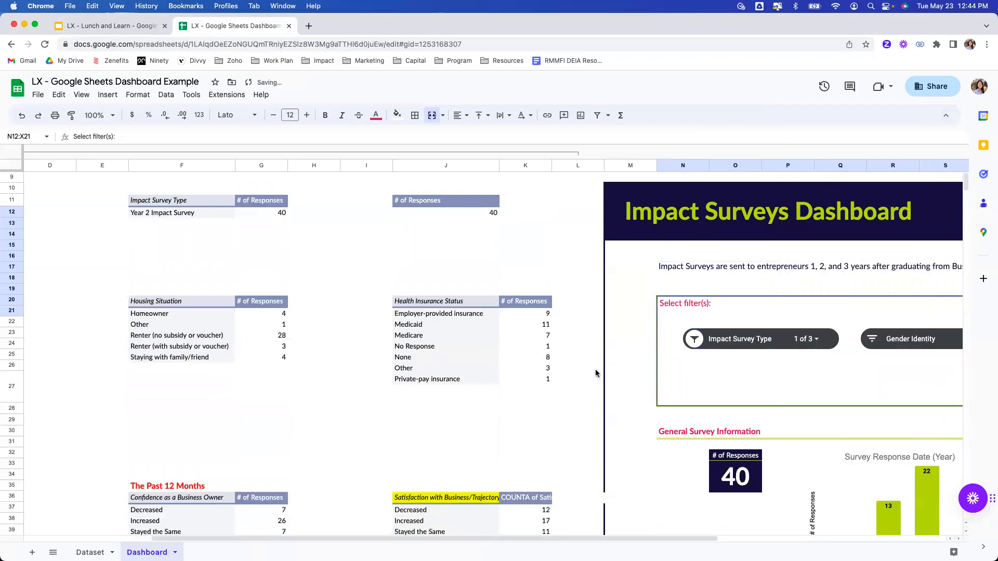
Step: Switch to the Google Slides presentation and advance to the Benefits list on the Benefits & Challenges slide
click(145, 25)
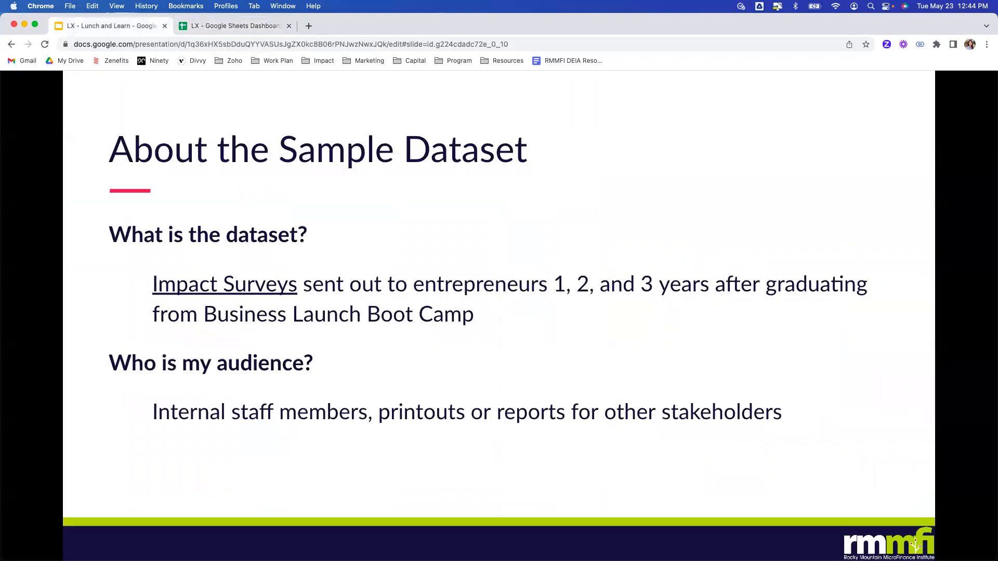
key(Right)
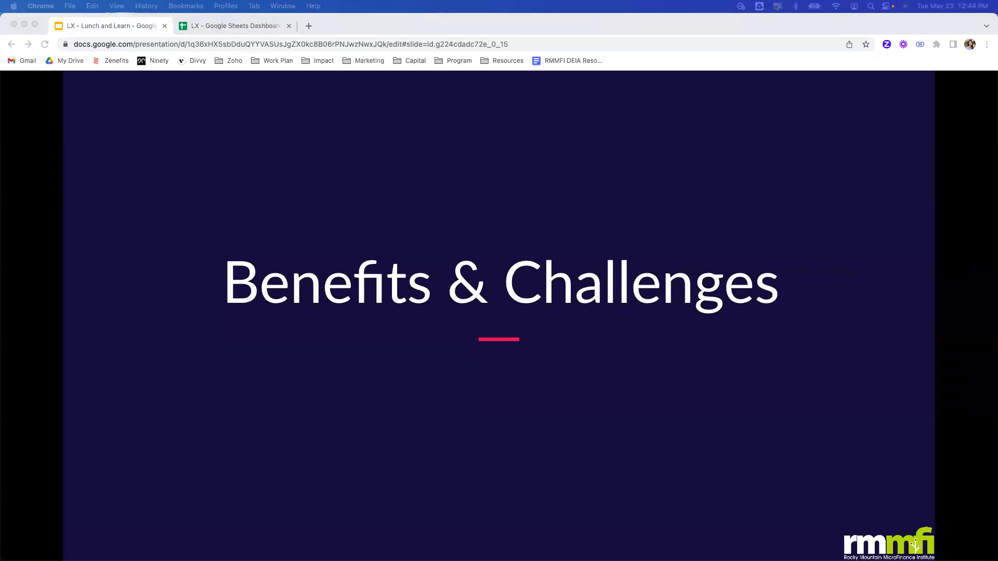
key(Right)
key(Right)
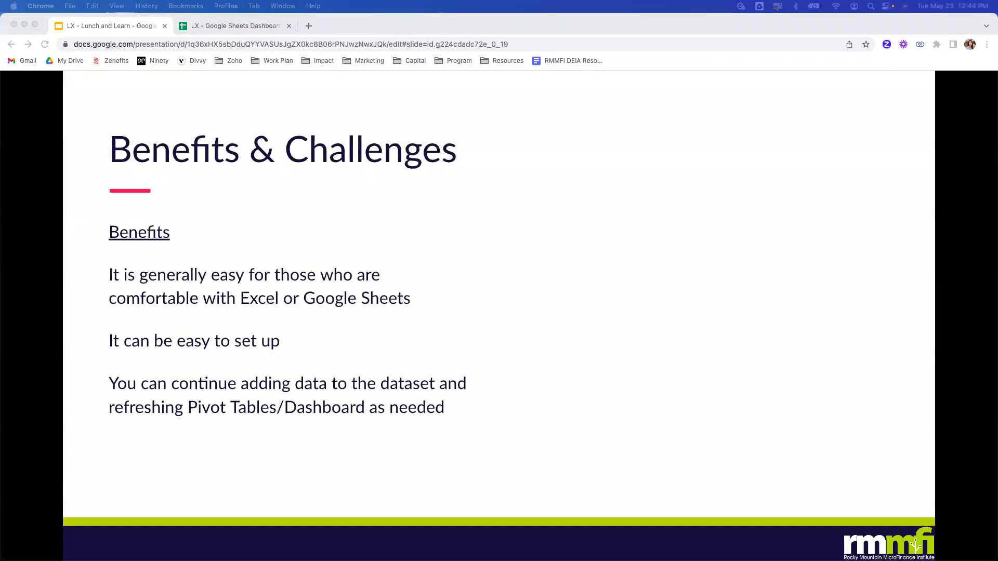
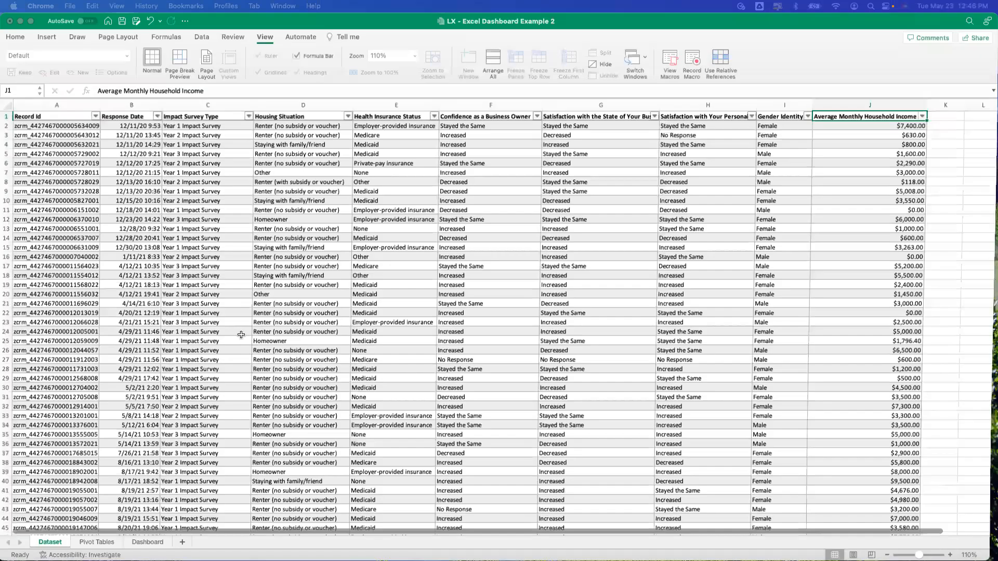
Step: In the Excel workbook's Dataset sheet, copy rows 123 to 134 and paste them directly below the table, starting at row 135
scroll(236, 338, down, 10)
scroll(235, 339, down, 20)
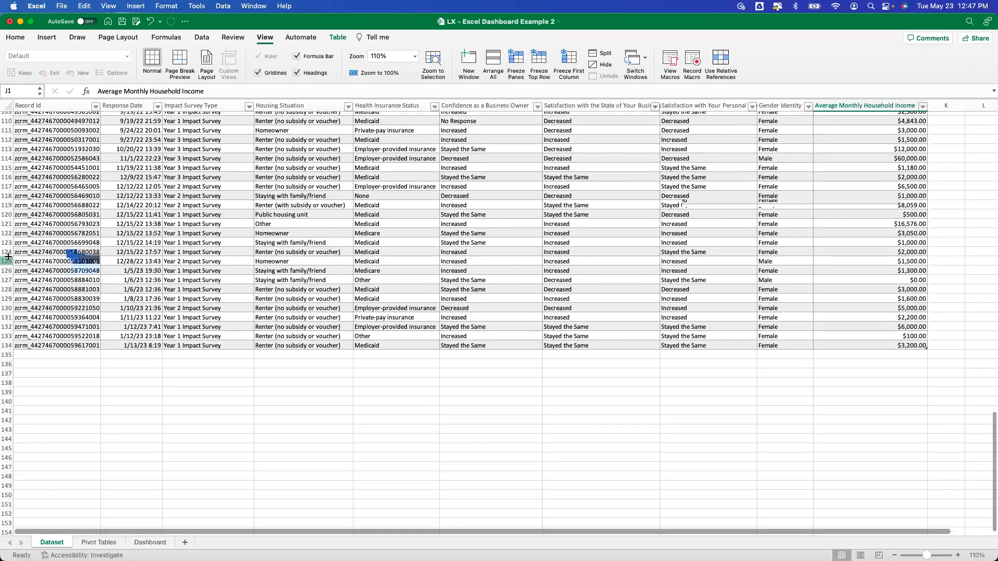
drag(8, 241, 31, 338)
key(super+c)
click(35, 354)
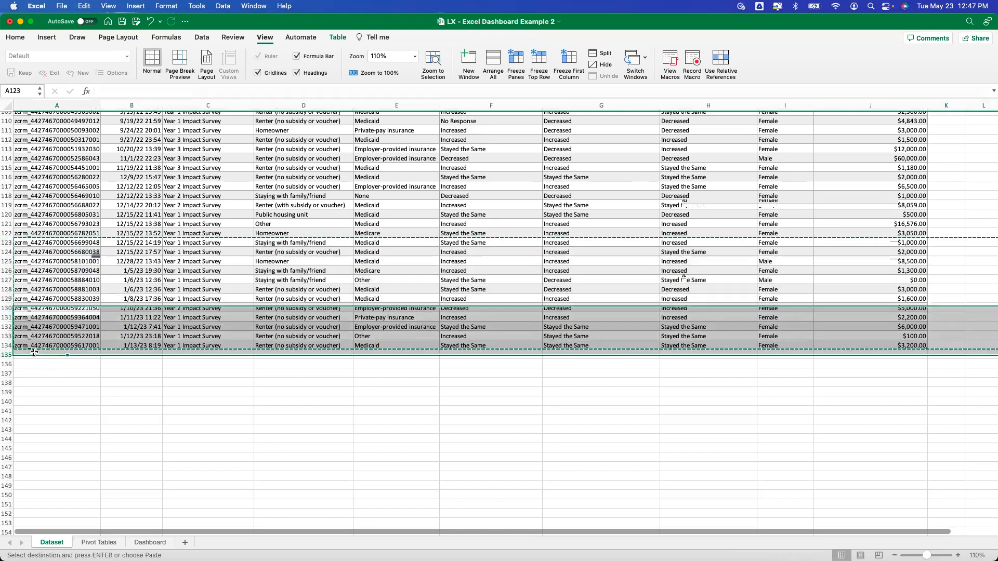
key(super+v)
click(303, 392)
key(Escape)
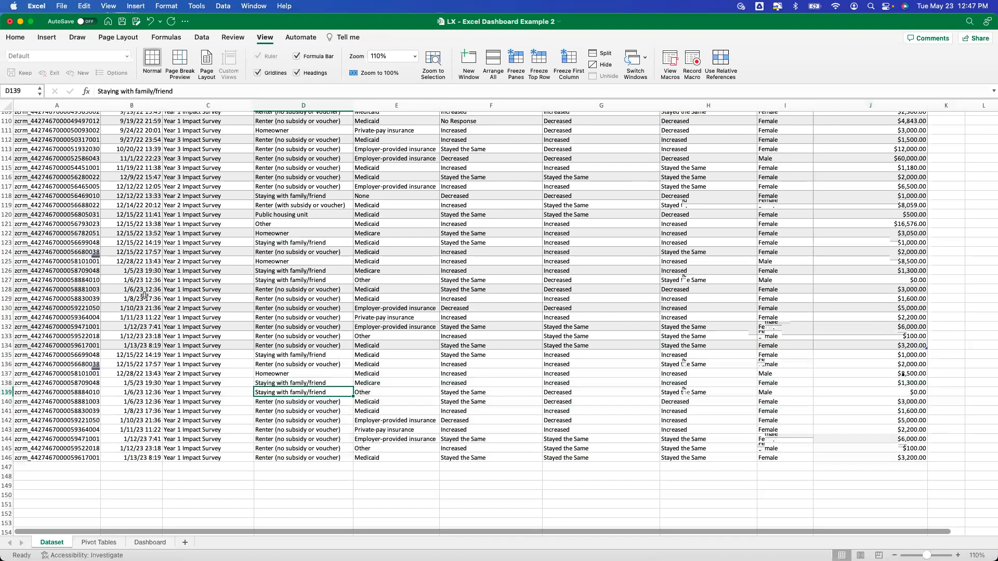
click(146, 298)
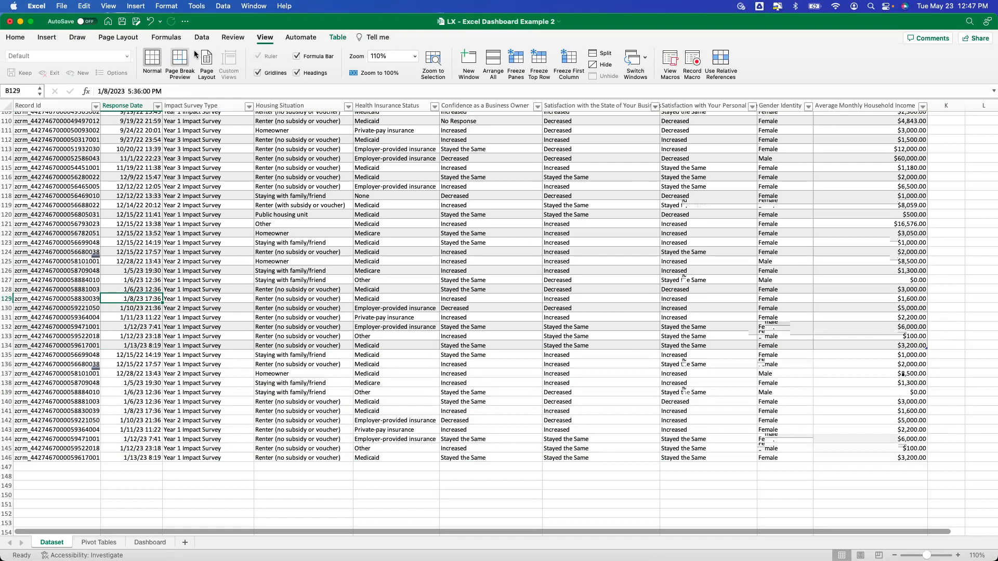
click(201, 38)
click(151, 195)
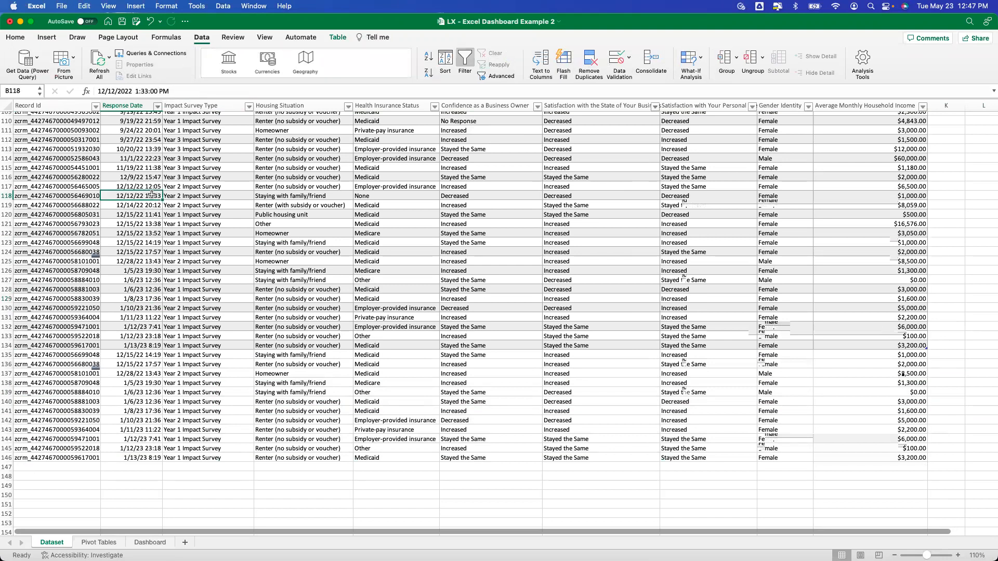
click(48, 37)
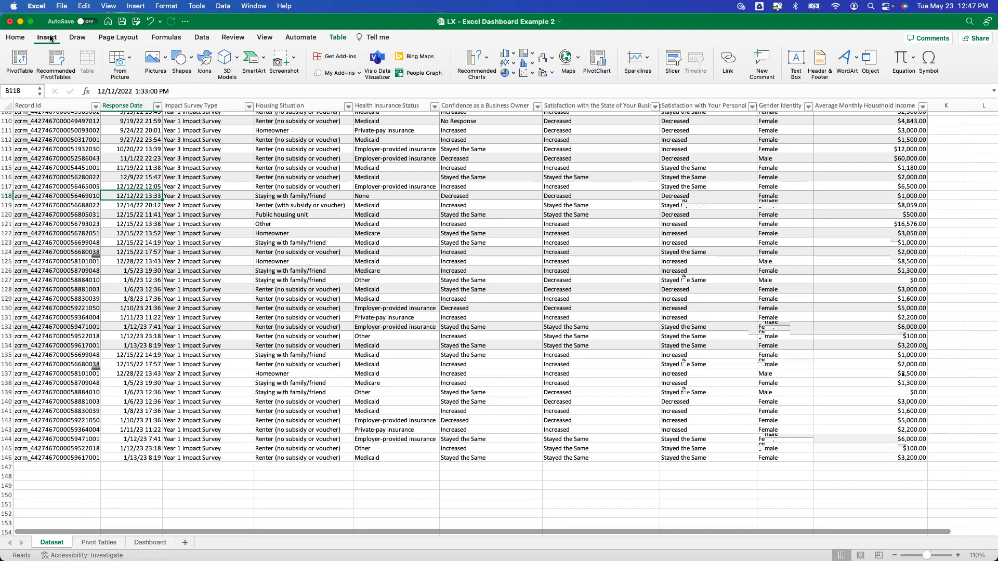
click(201, 37)
Step: Select the existing data table and inspect the range of the name "table" in the Name Manager without changing it
click(435, 326)
key(super+a)
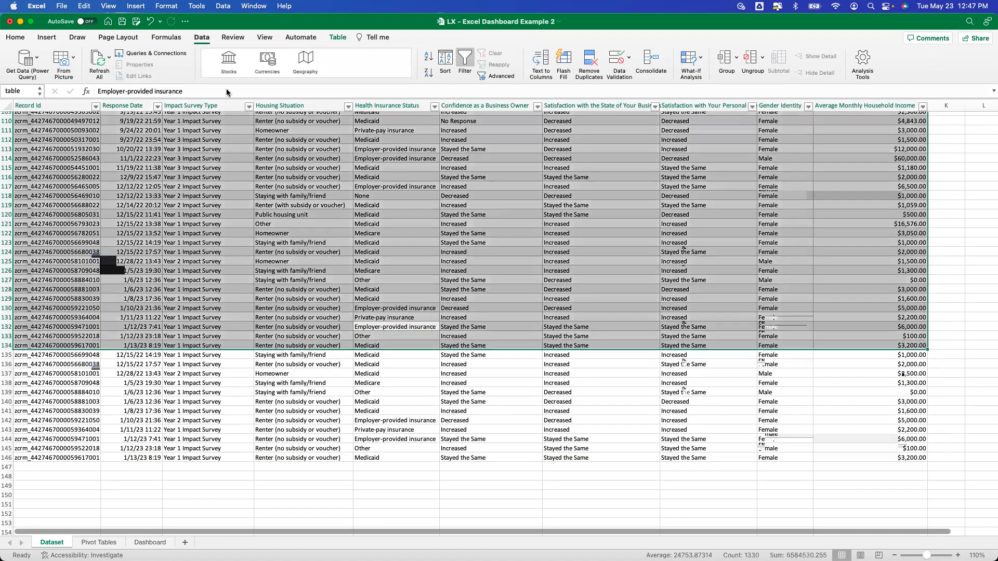
click(47, 38)
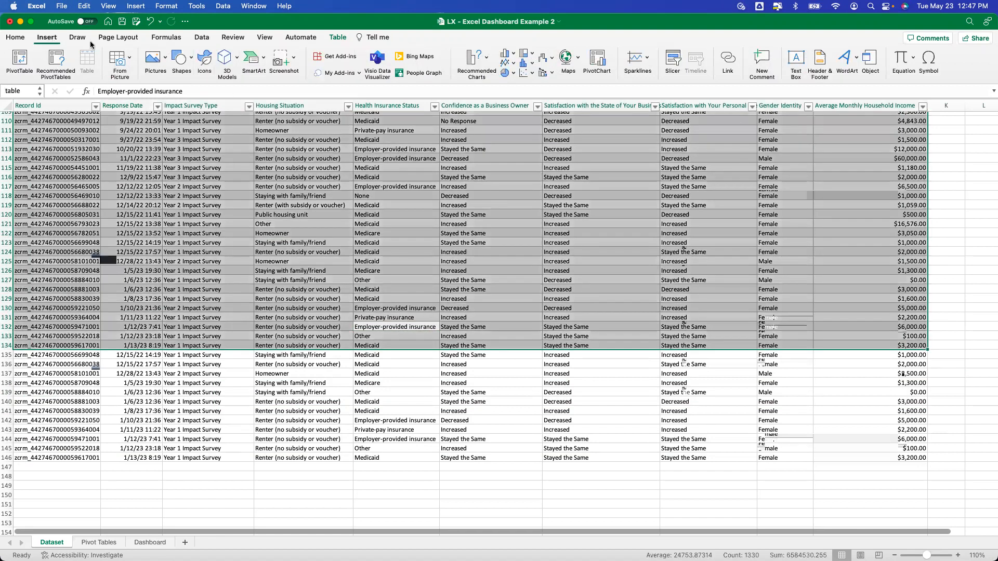
click(202, 39)
click(176, 40)
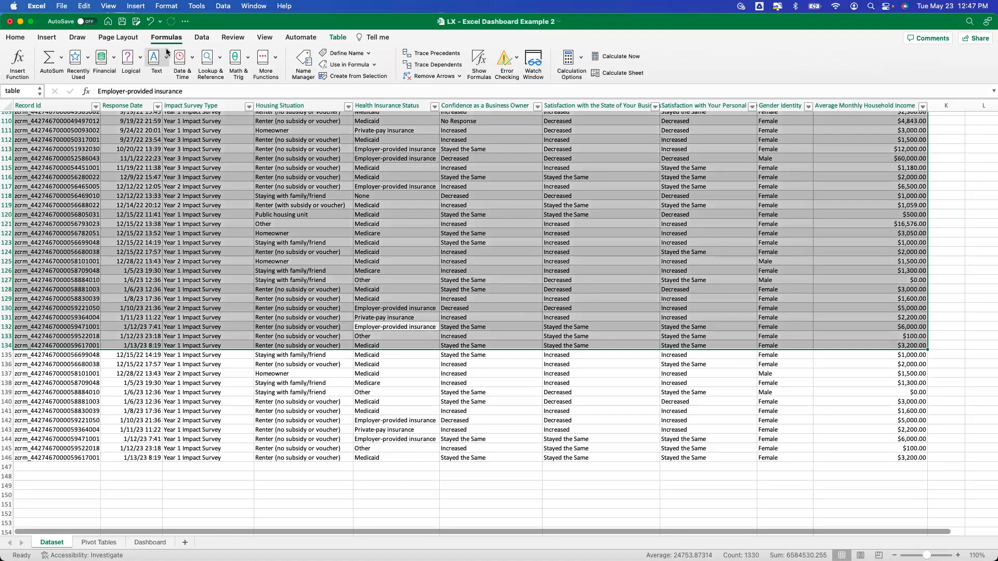
click(303, 63)
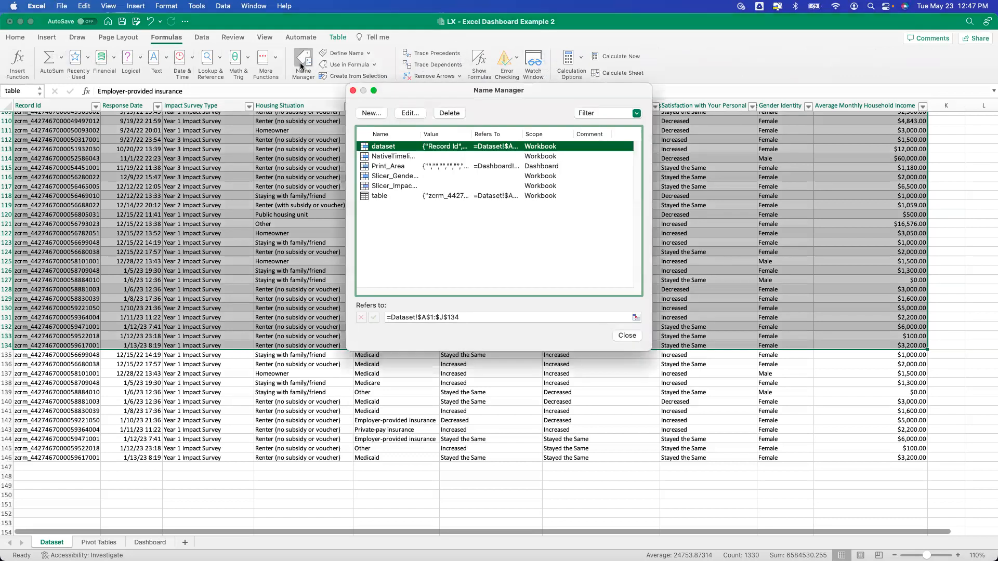
click(393, 197)
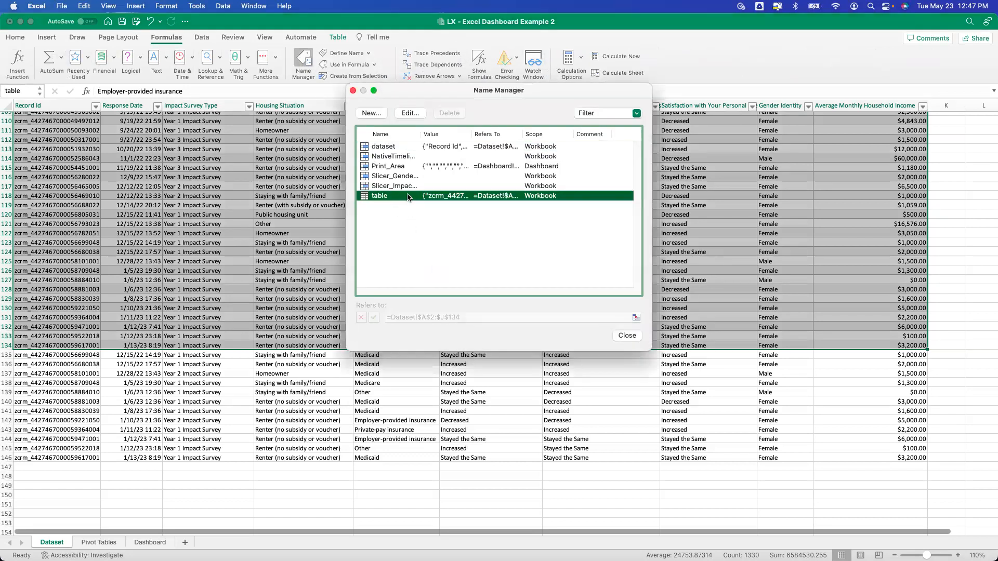
double_click(409, 198)
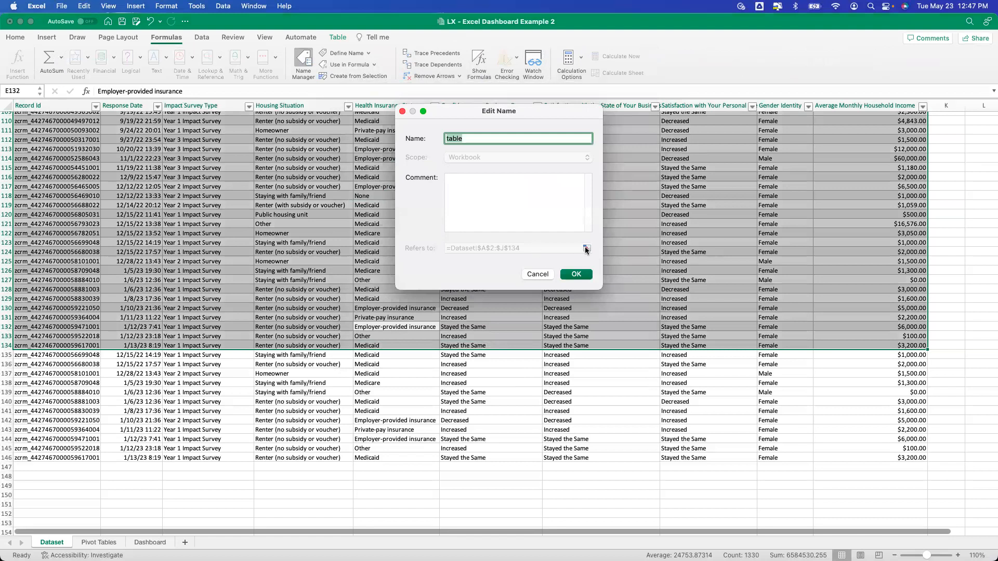
click(539, 274)
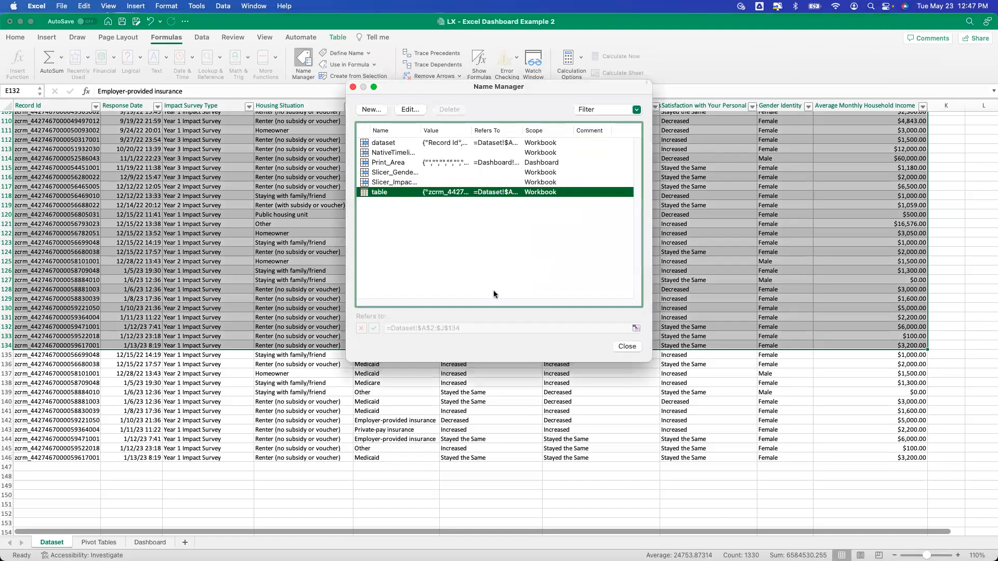
click(627, 347)
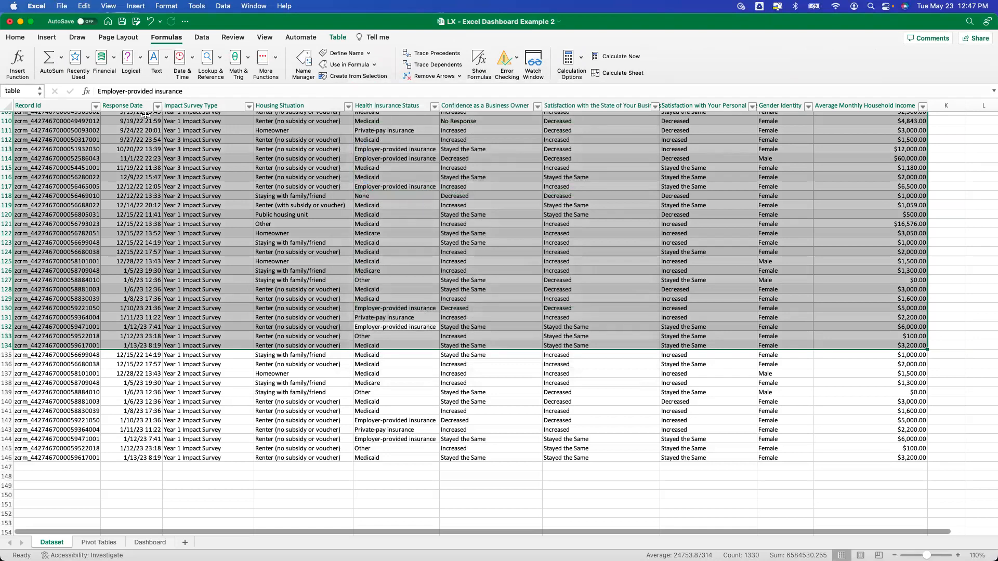
Step: Examine where the dataset table ends and how the rows pasted below it are selected separately
scroll(145, 115, up, 20)
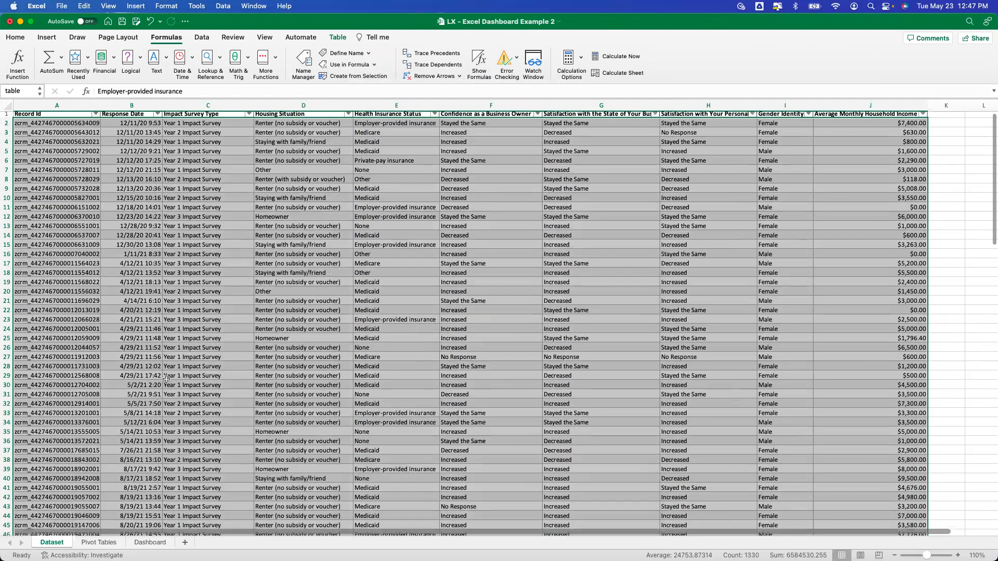
click(168, 255)
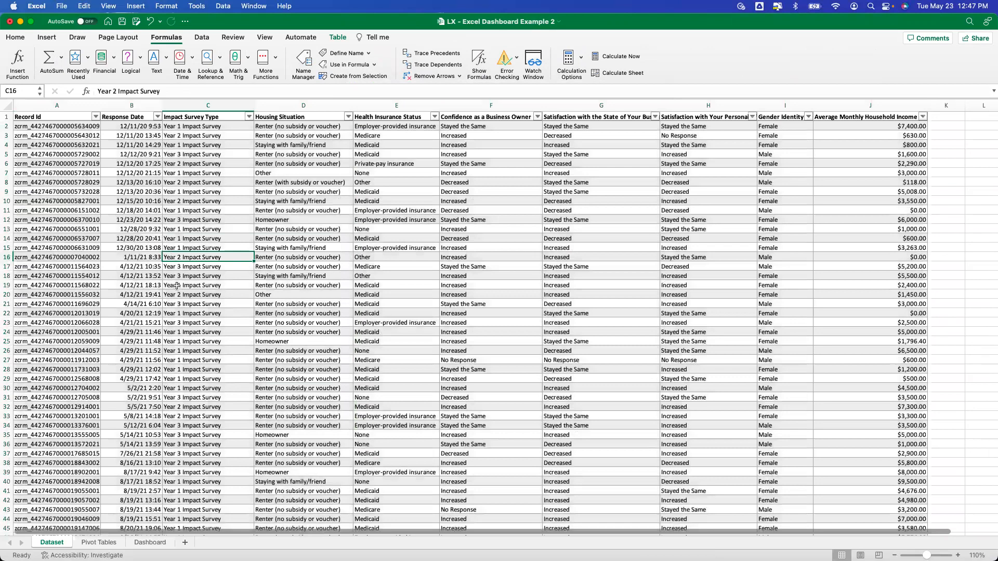
scroll(177, 286, down, 20)
click(75, 281)
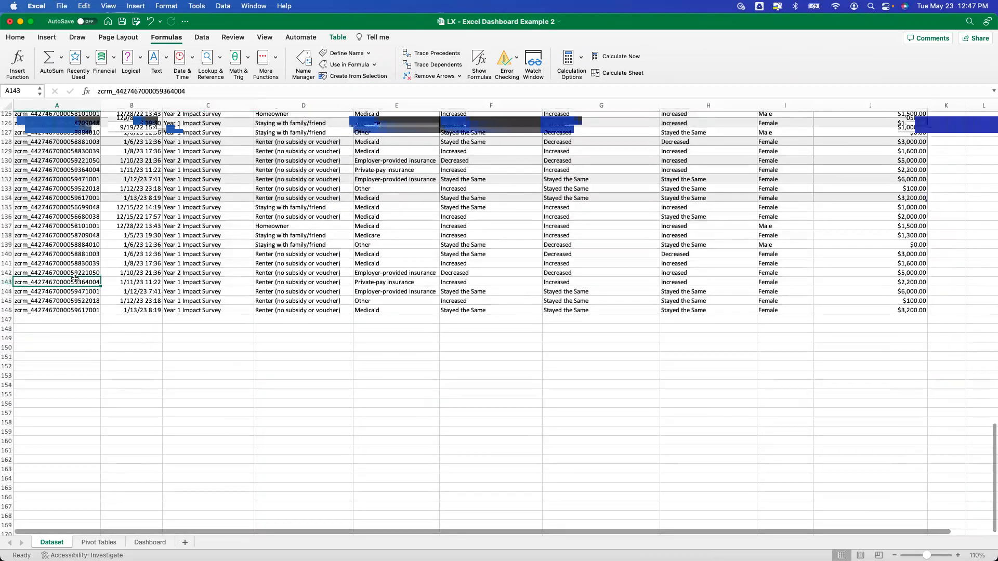
key(super+a)
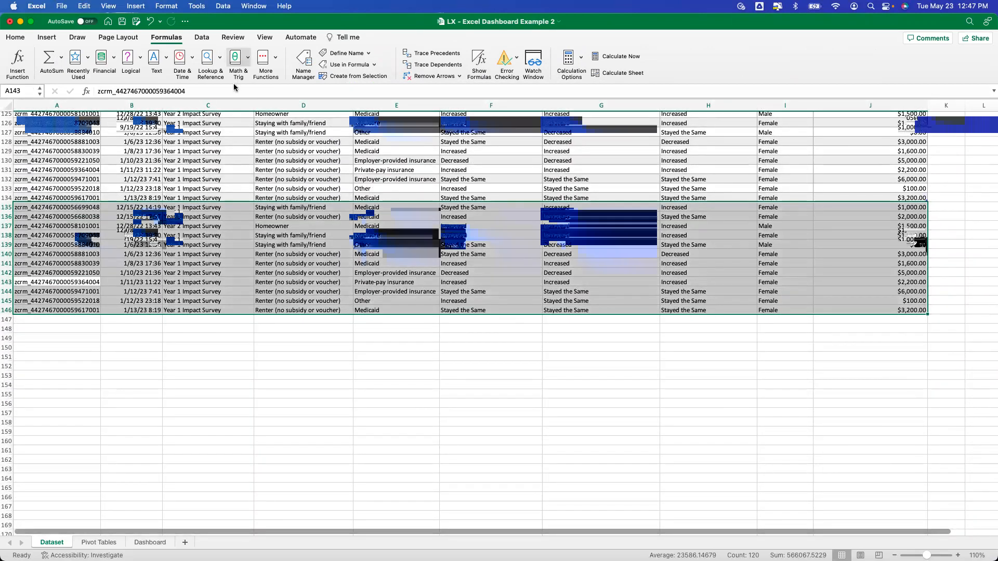
key(super+a)
click(138, 162)
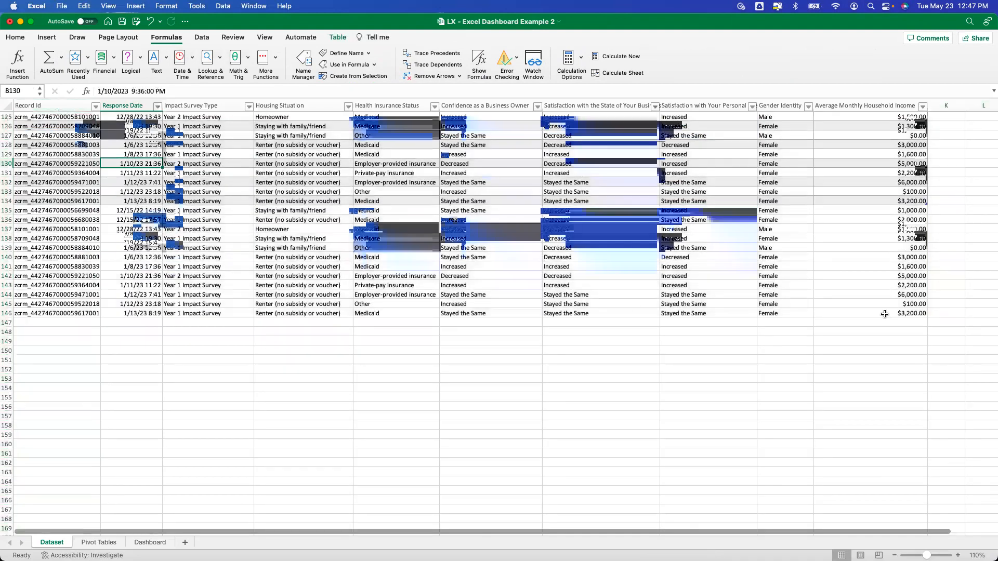
right_click(42, 546)
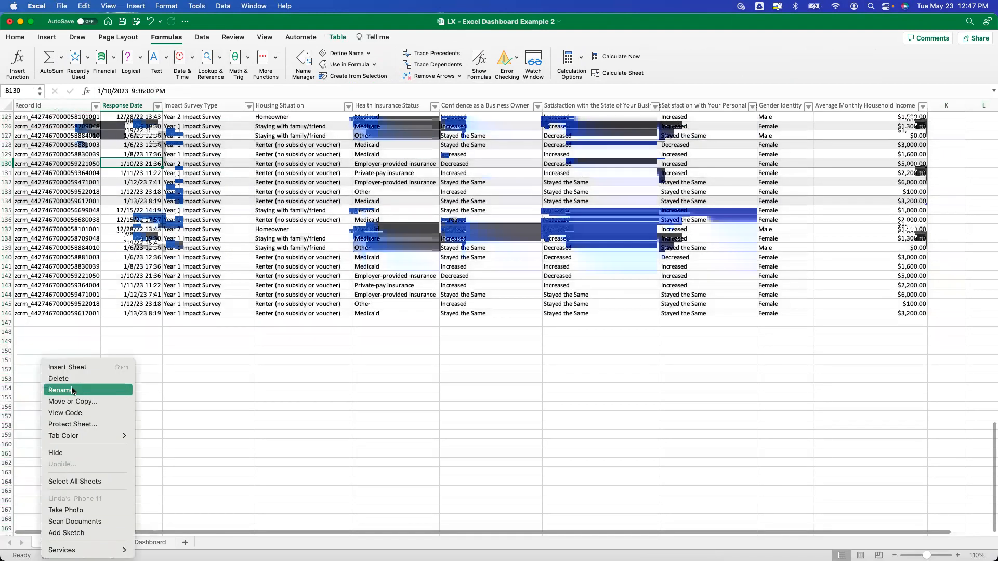
click(241, 283)
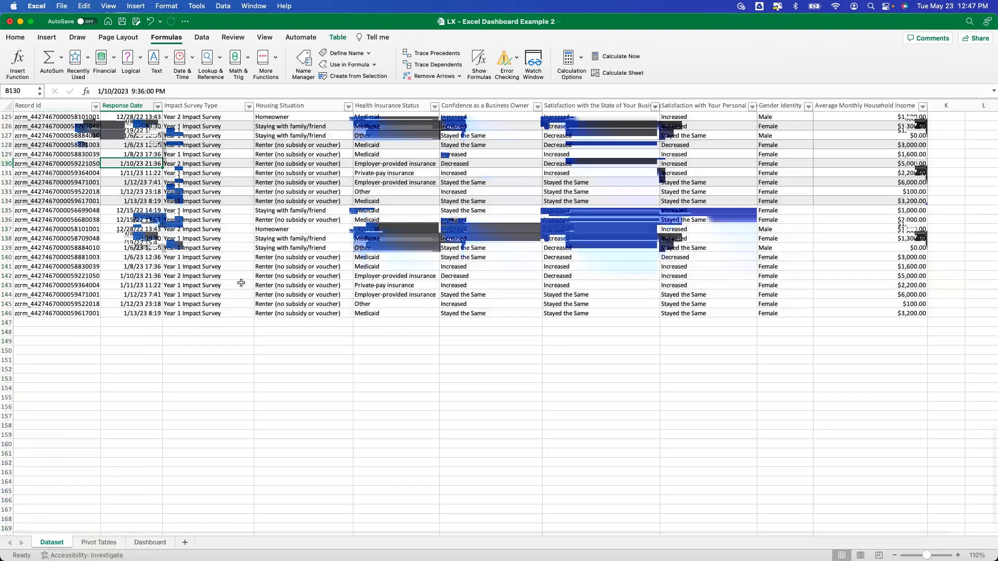
Step: Extend the dataset table's range down to row 146 so that it includes the rows pasted below it
click(220, 322)
click(118, 210)
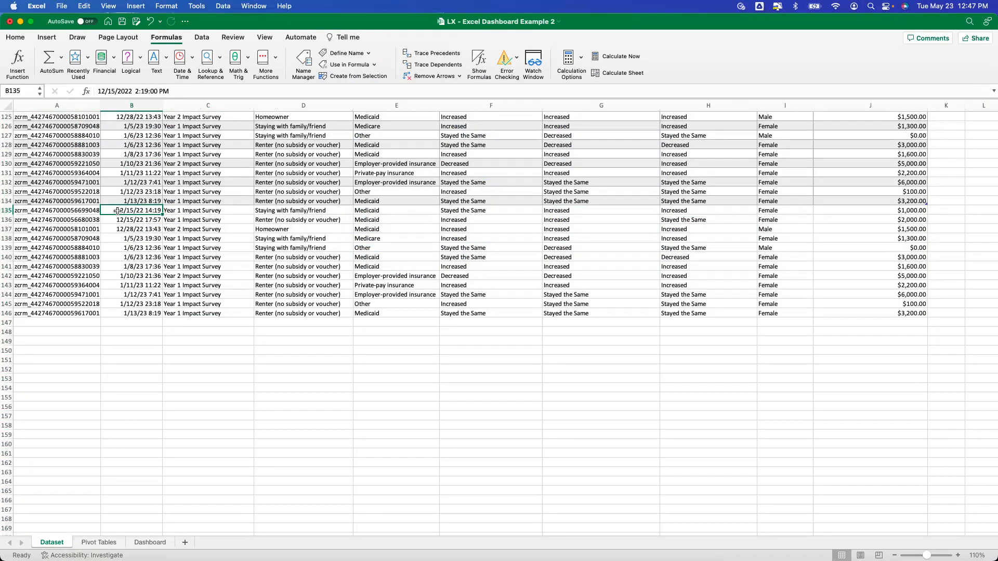
click(89, 192)
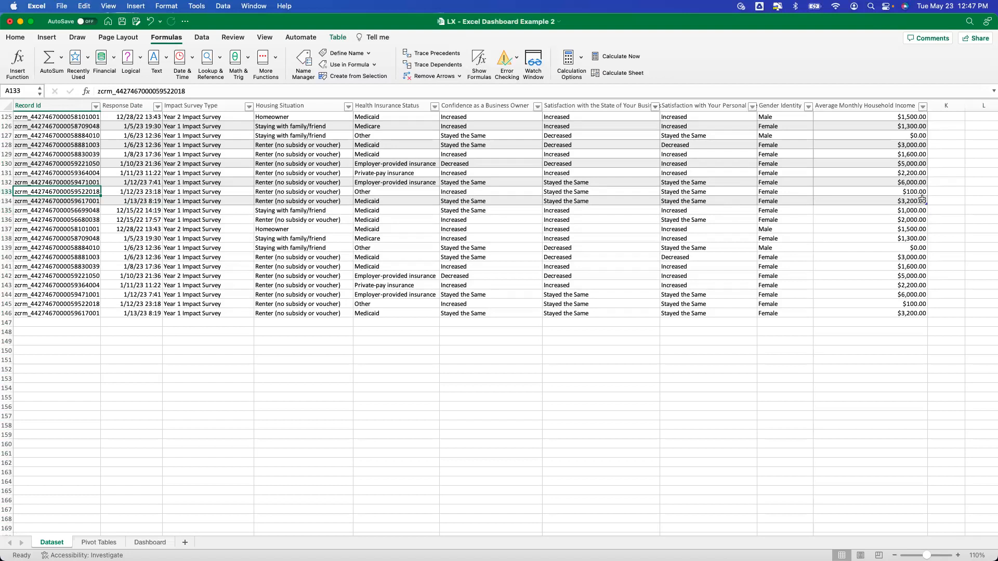
drag(926, 203, 922, 314)
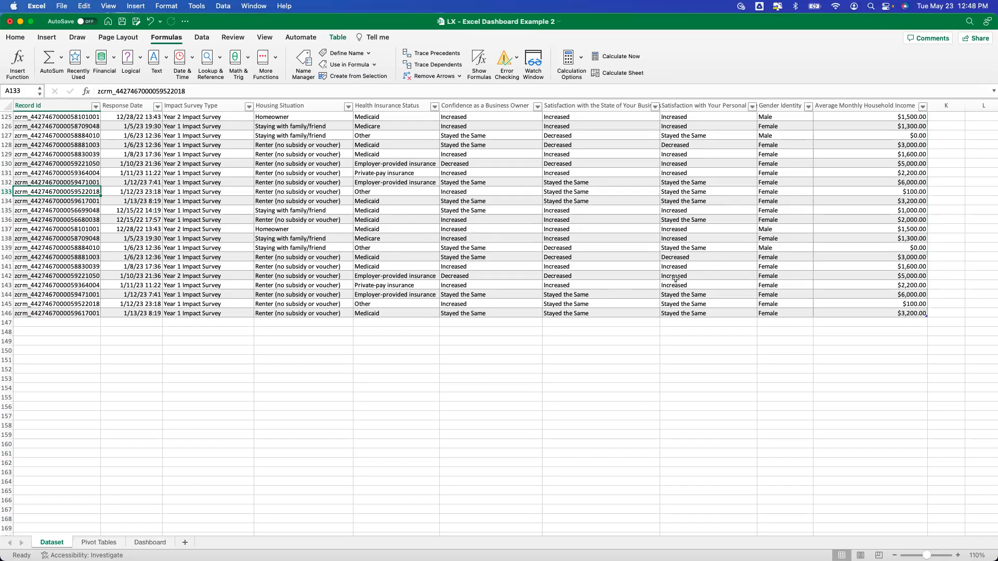
scroll(270, 301, up, 2)
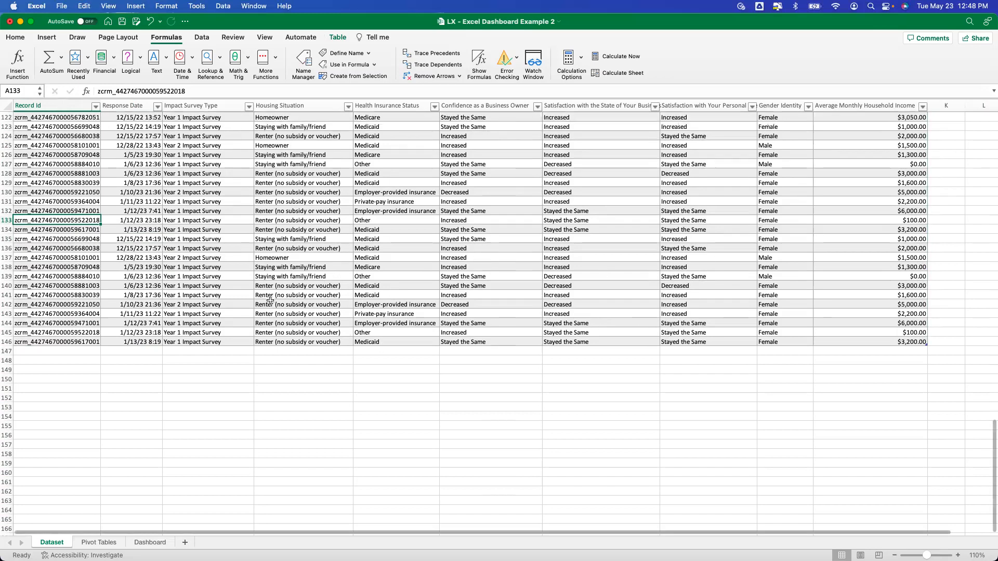
scroll(270, 301, up, 2)
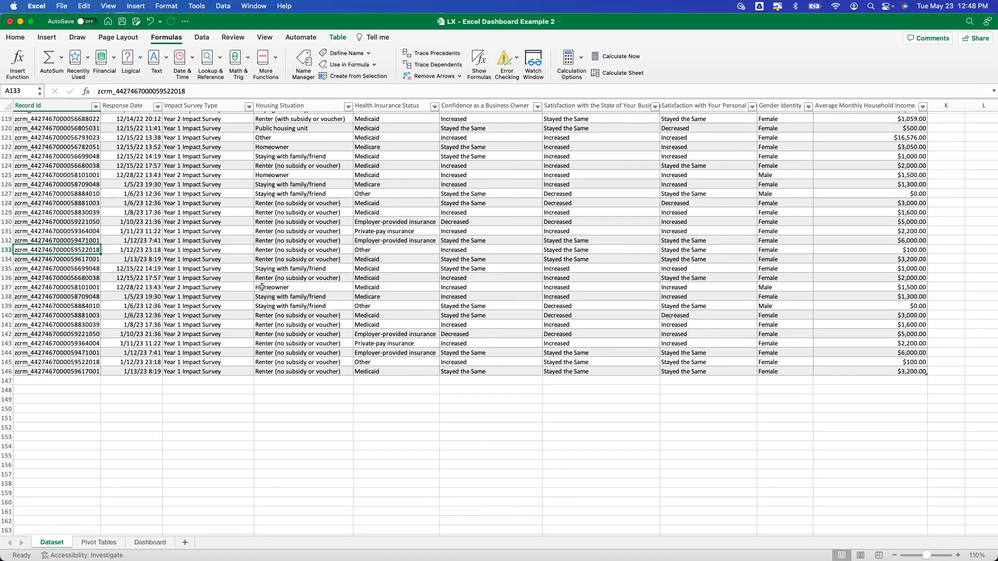
Step: Refresh the Avg Monthly HH Income pivot table on the Pivot Tables sheet to bring in the added rows
click(96, 544)
click(304, 181)
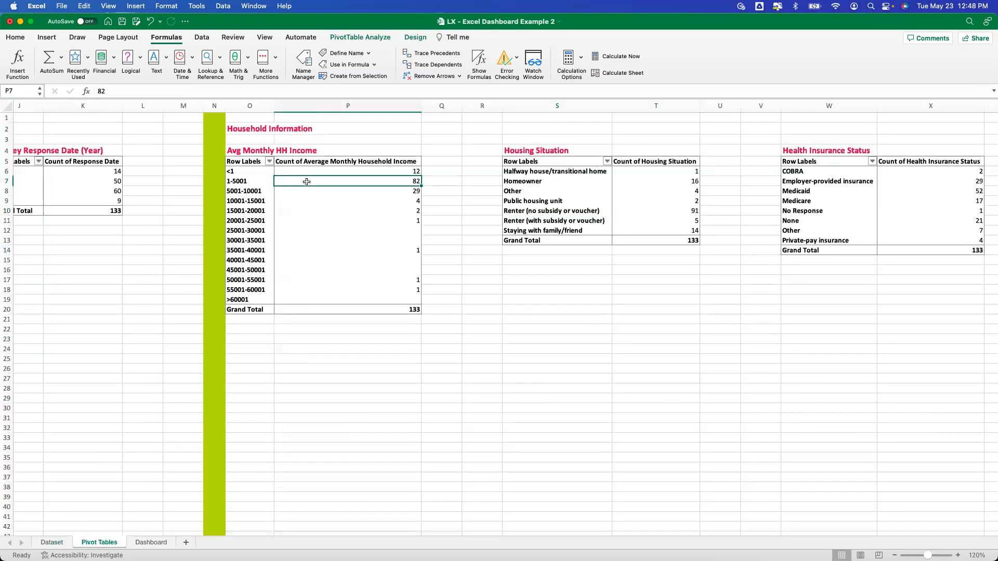
click(362, 38)
click(375, 62)
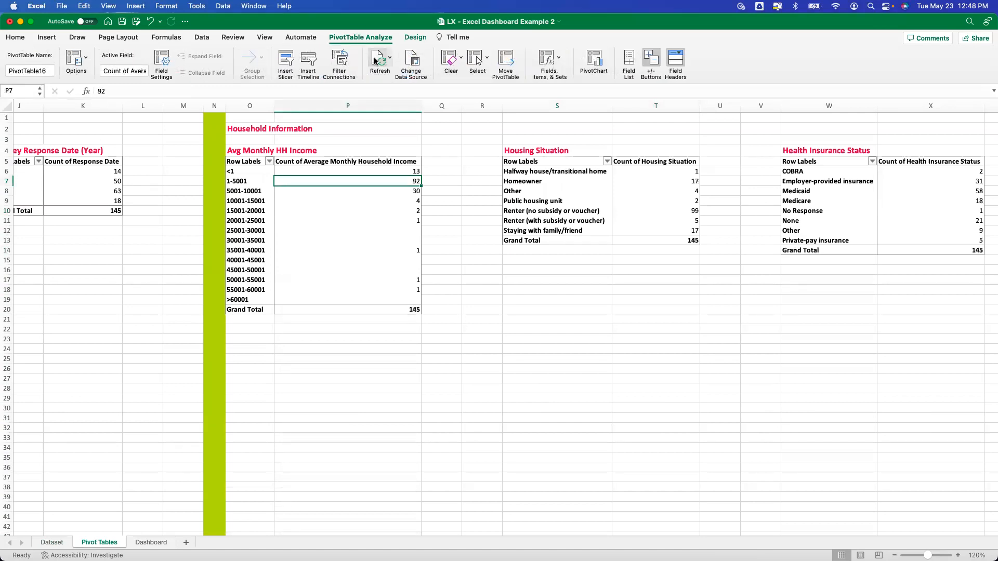
Step: Check the grand total of the Survey Response Date pivot table and the General Survey Information charts on the Dashboard sheet
click(120, 210)
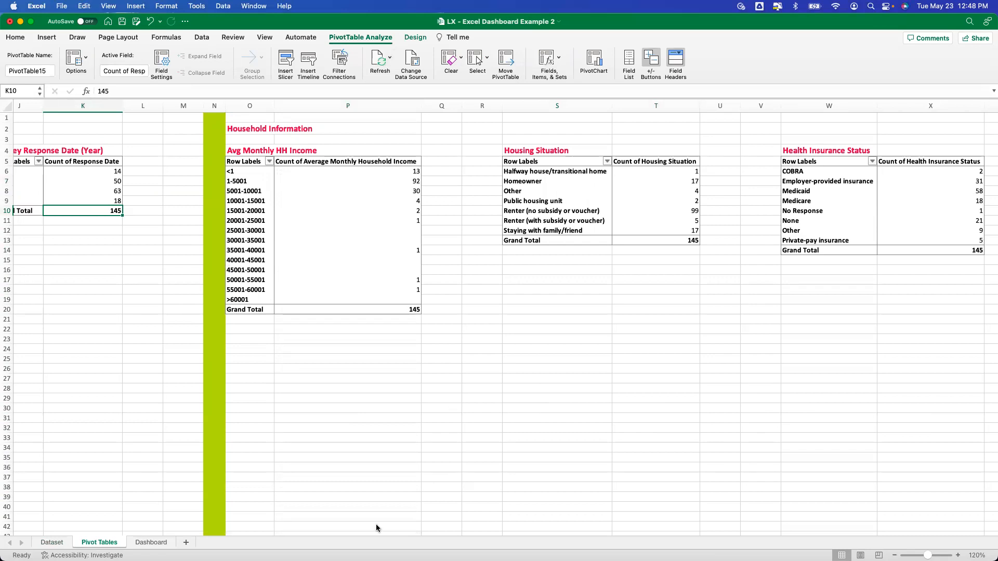
click(150, 543)
scroll(156, 430, down, 5)
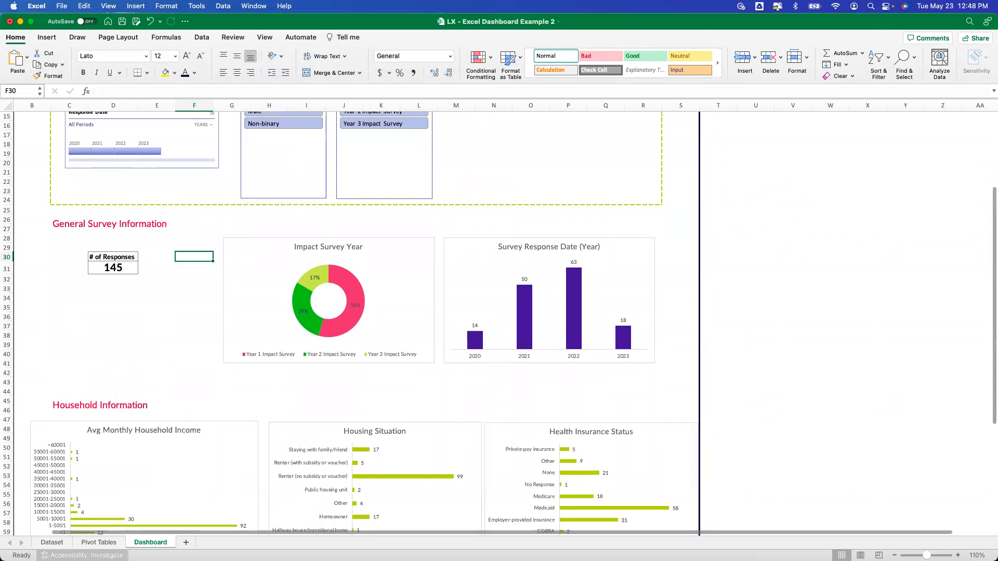
Step: Inspect the data source of the Survey Response Date pivot table and close the dialog without changing it
click(100, 542)
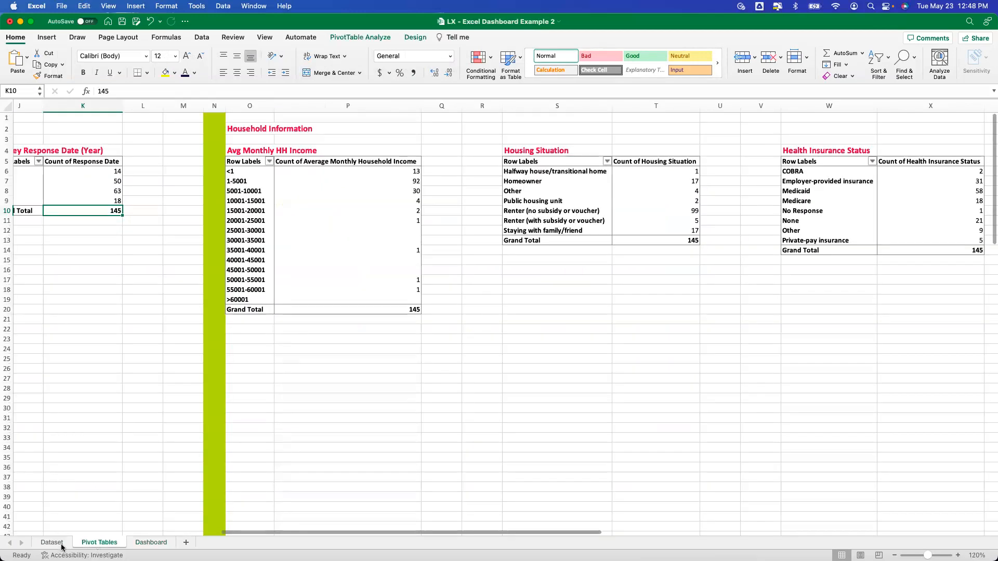
click(52, 542)
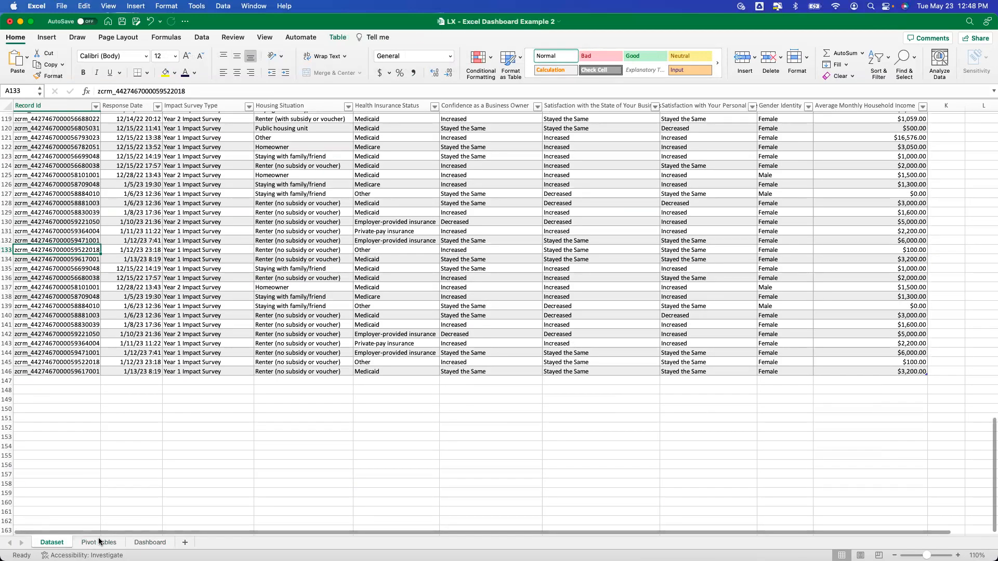
click(99, 542)
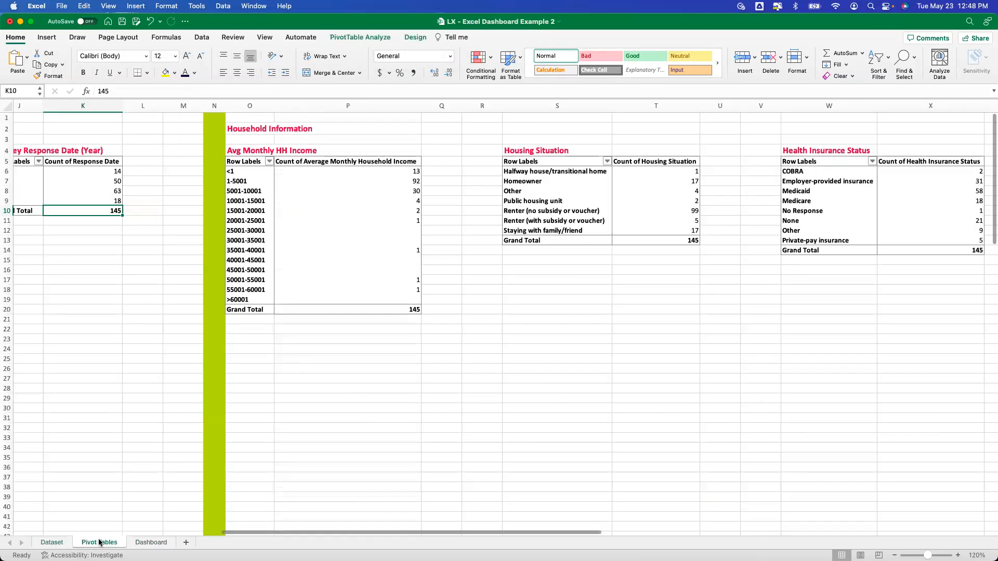
click(343, 39)
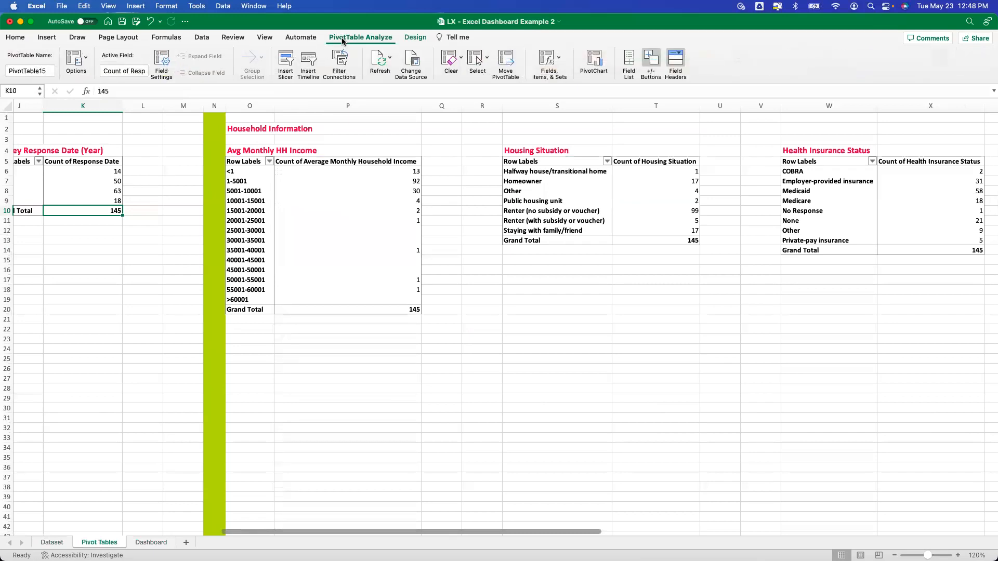
click(404, 63)
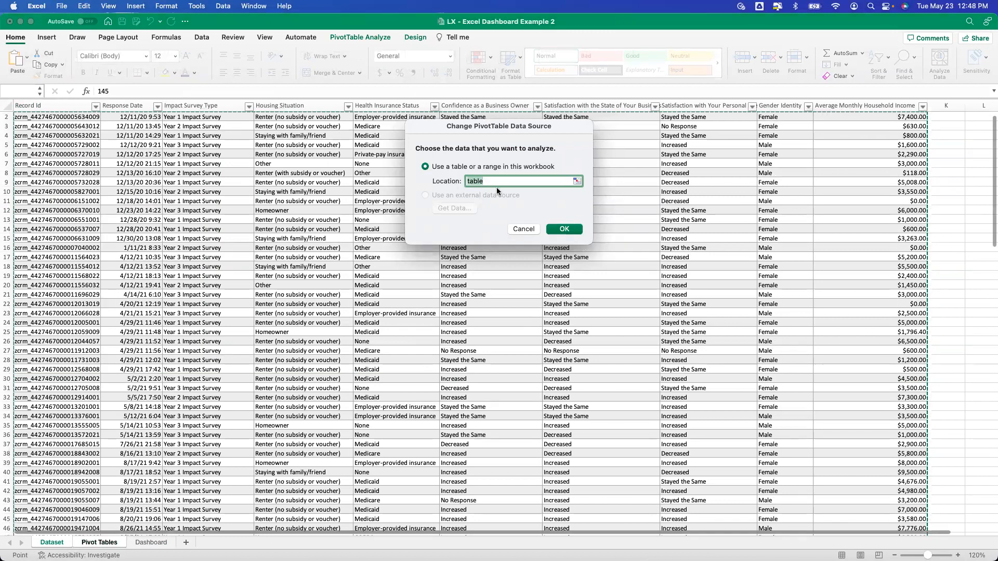
click(534, 229)
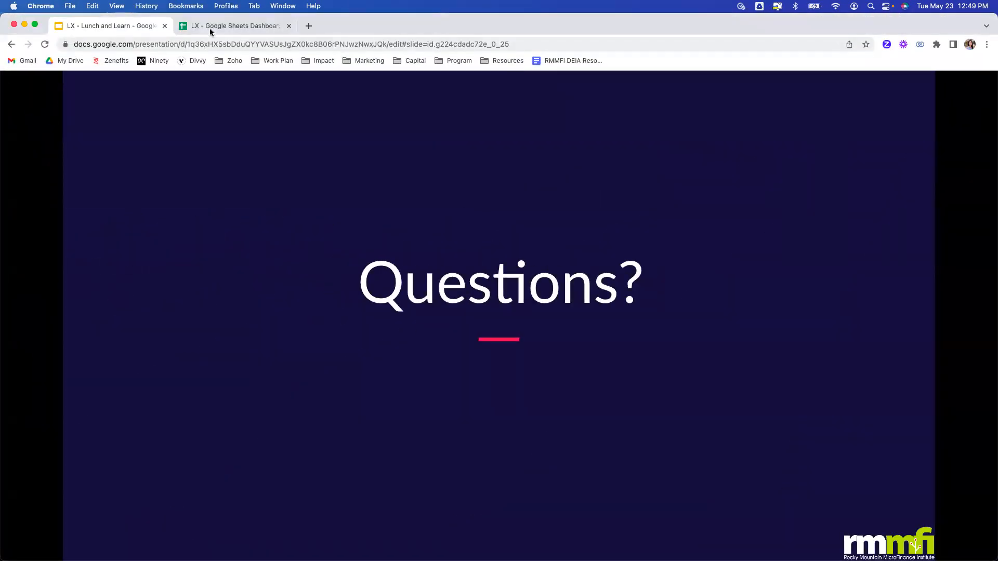
Step: Switch to the Google Sheets dashboard file and add 20 more rows at the bottom of the Dataset sheet
click(211, 26)
click(90, 551)
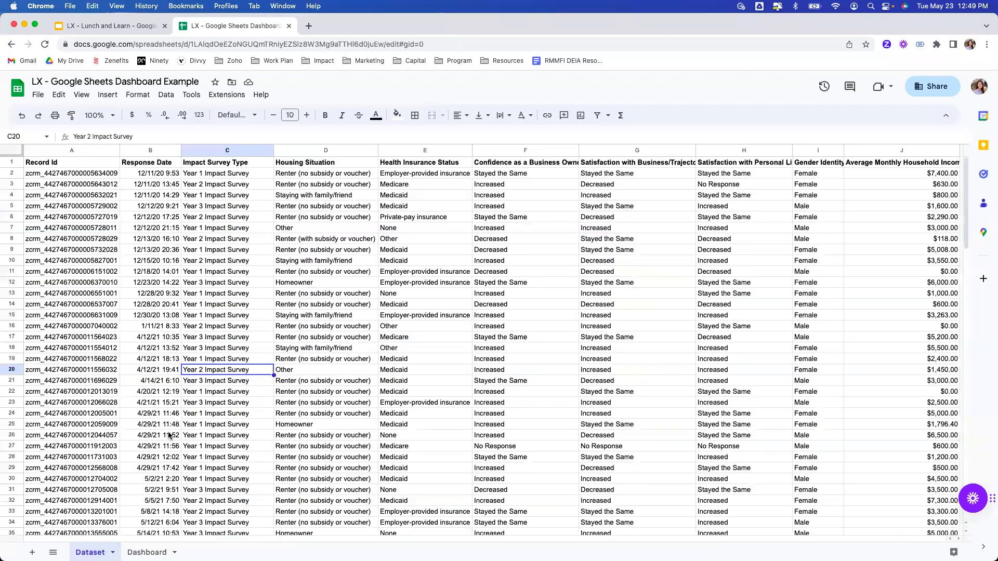
scroll(169, 436, down, 15)
double_click(85, 520)
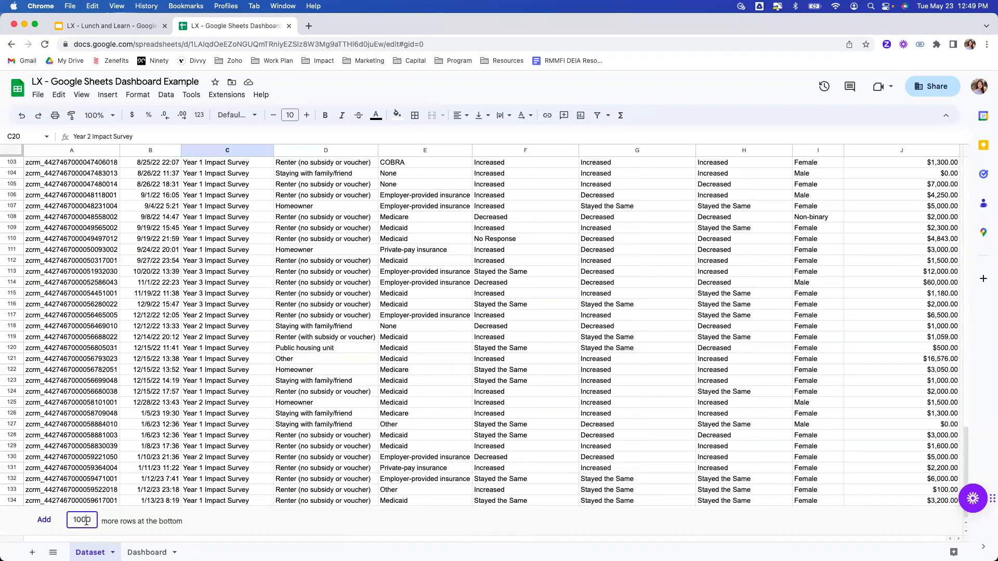
text(20)
key(Return)
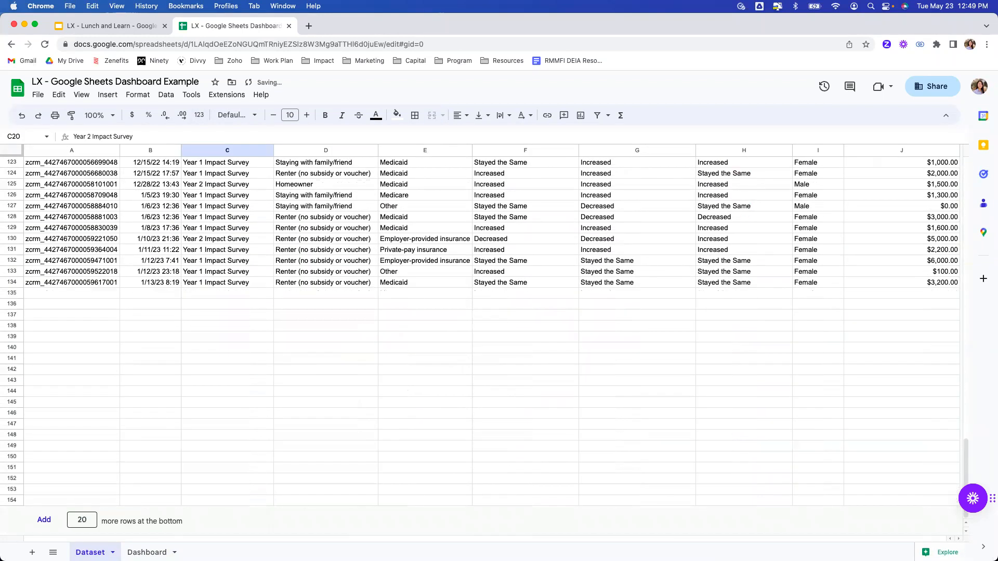
Step: Copy rows 125 to 134 of the Dataset sheet and paste them directly below the data, starting at A135
drag(9, 184, 21, 285)
key(ctrl+c)
click(31, 293)
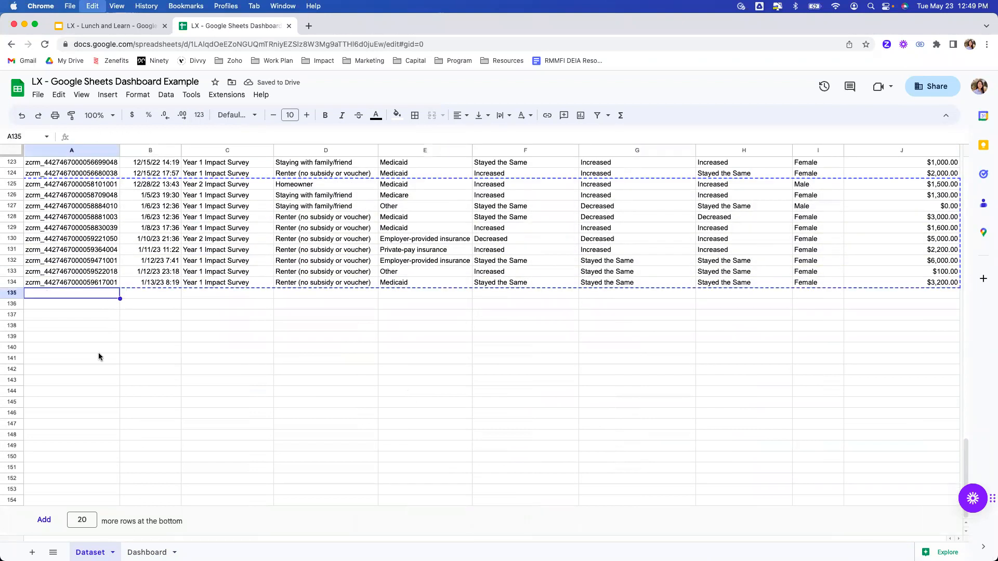
key(ctrl+v)
Step: On the Dashboard sheet, set the Impact Survey Type pivot table's data range to the suggested Dataset!A1:J144
click(147, 552)
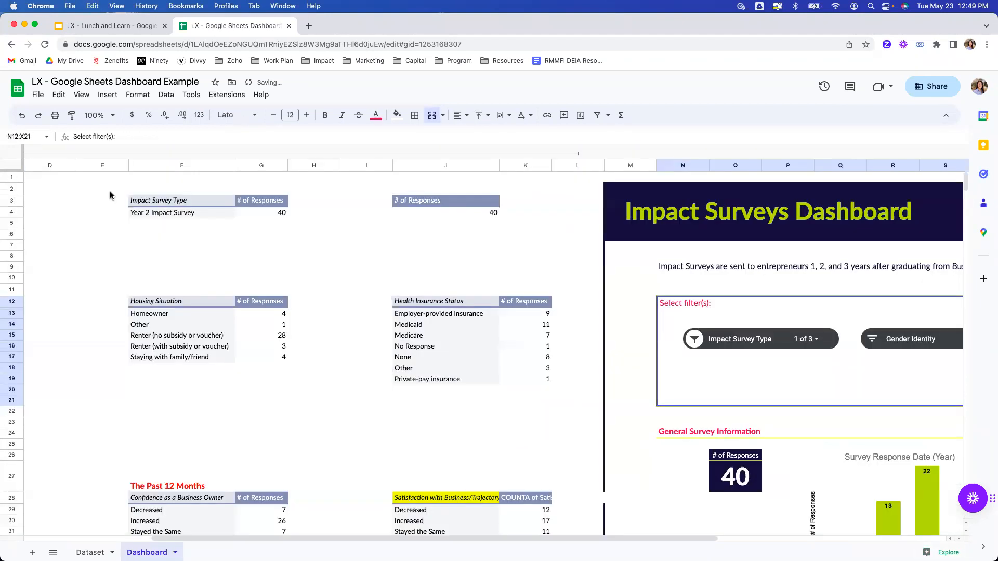
click(170, 216)
click(144, 229)
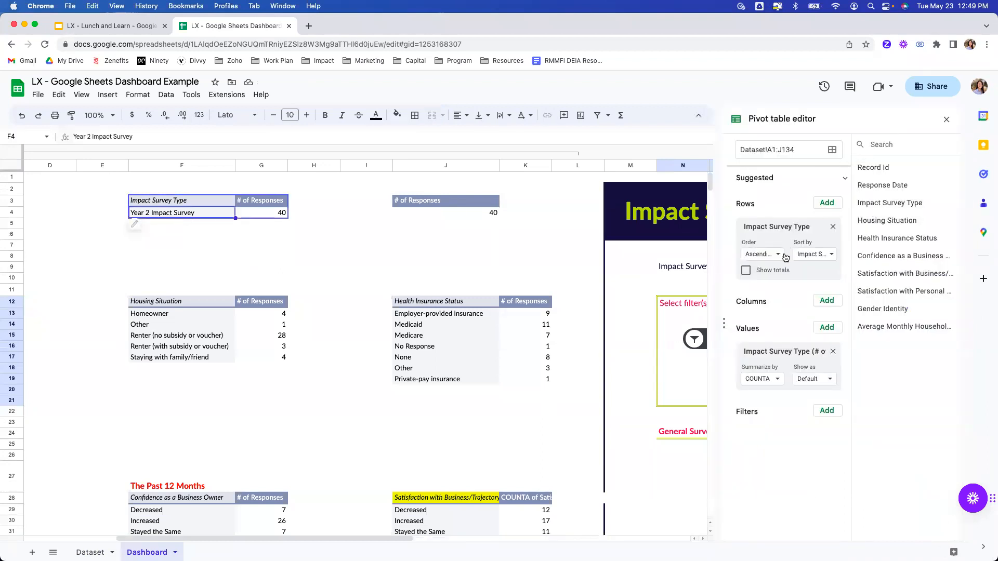
click(832, 150)
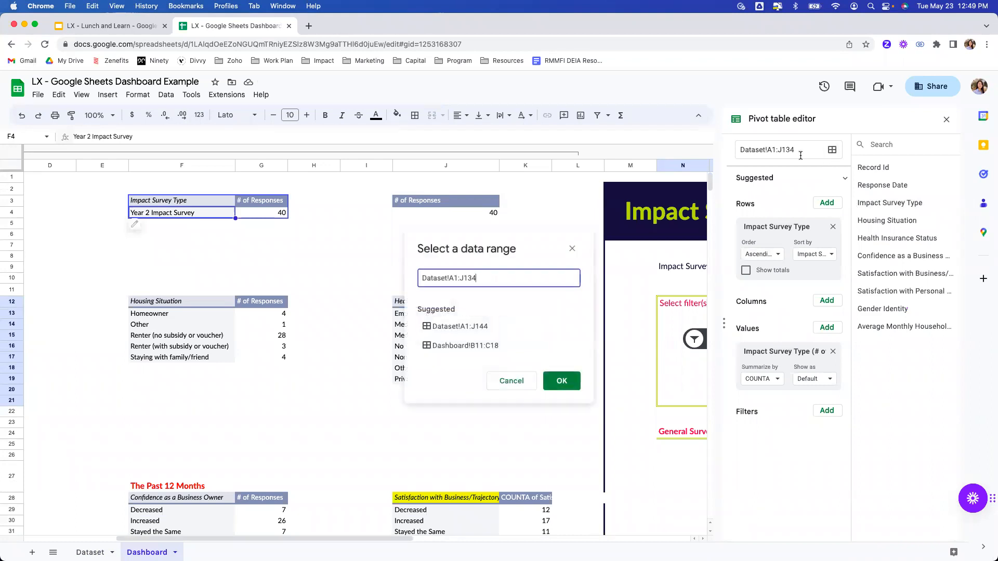
click(485, 329)
click(561, 381)
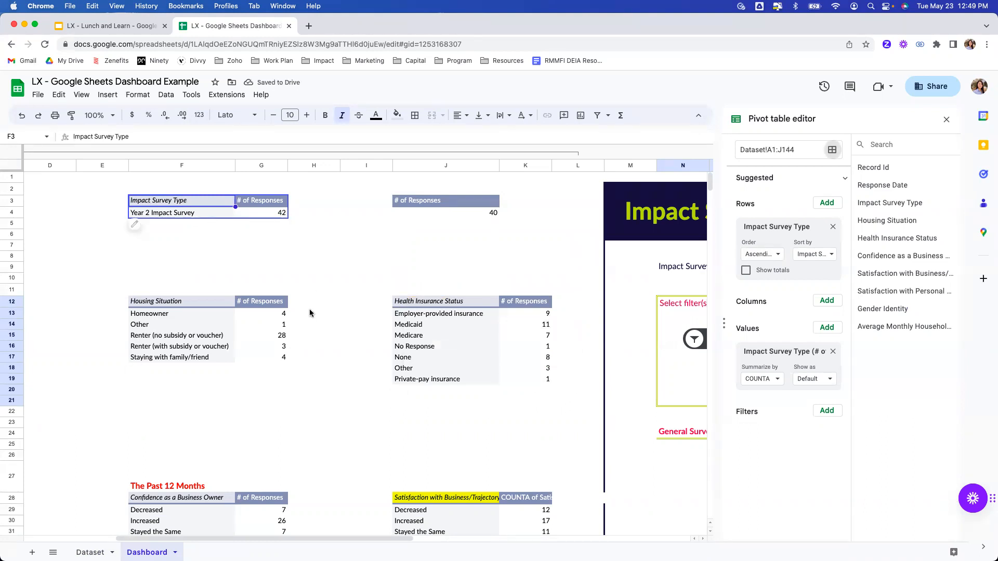
click(265, 326)
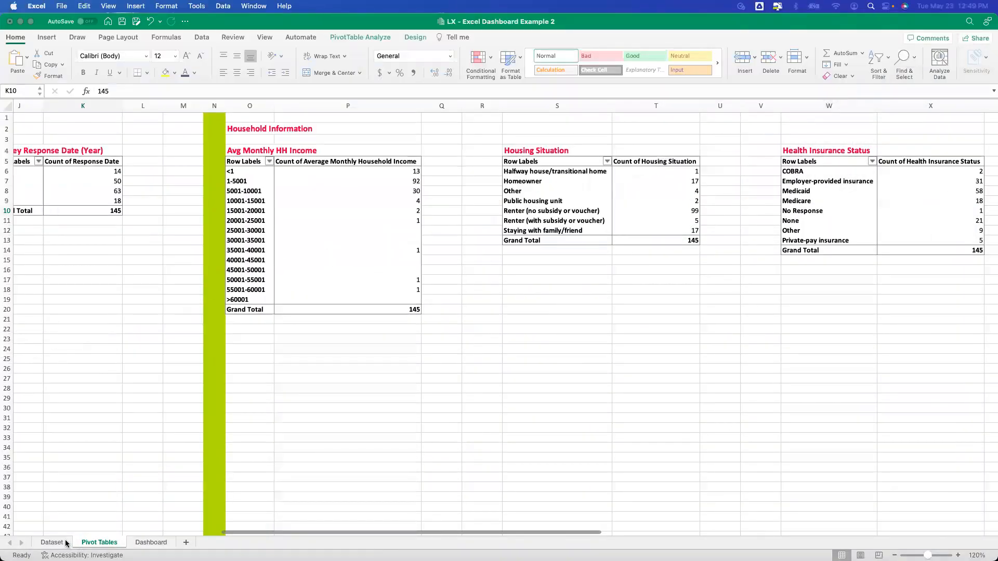
Step: Switch to the Excel workbook and review the first rows of the Dataset sheet and the charts on the Dashboard sheet
click(51, 542)
scroll(121, 339, up, 1)
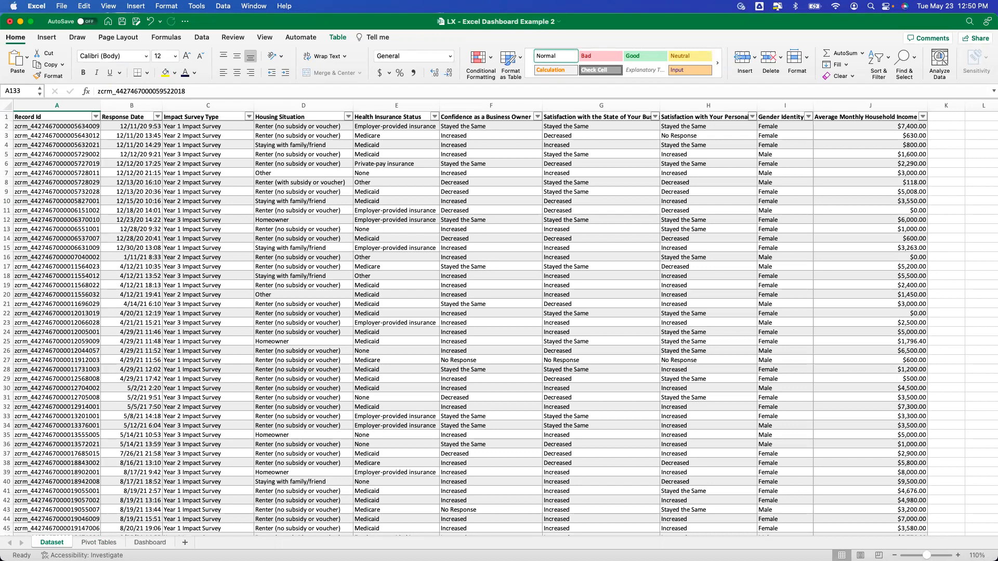
click(280, 459)
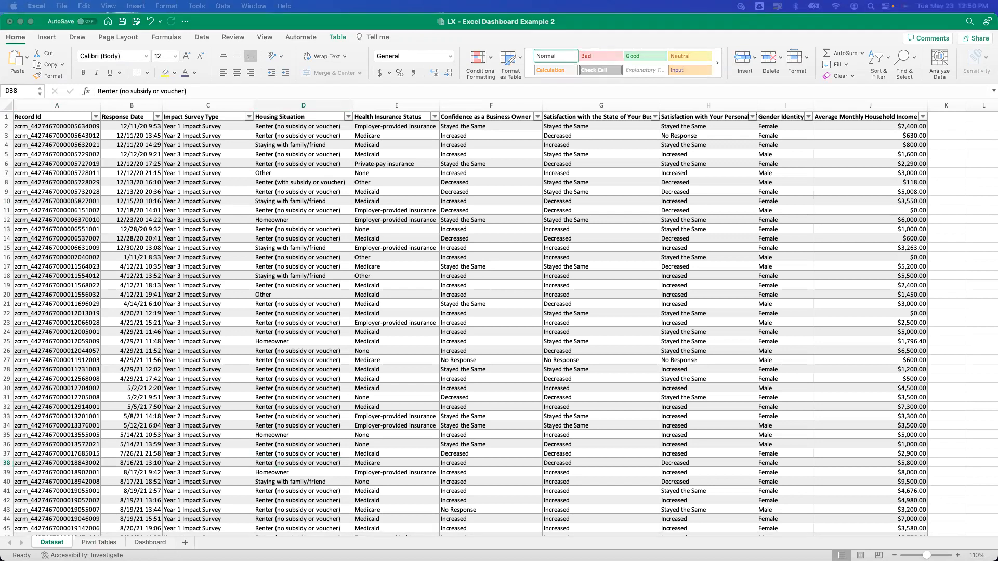
click(141, 545)
click(143, 546)
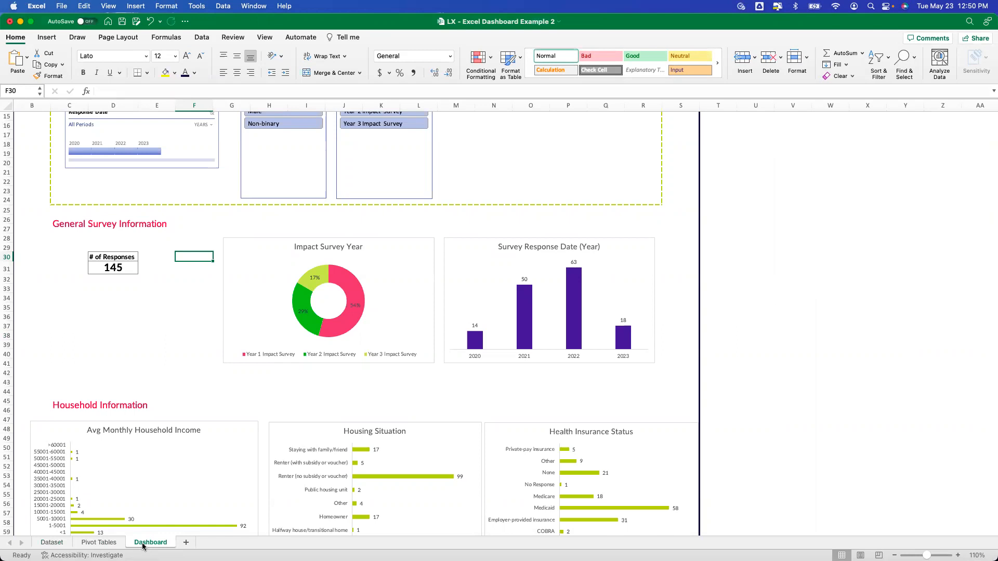
Step: Show the General Survey Information pivot tables at the beginning of the Pivot Tables sheet
click(62, 542)
click(99, 542)
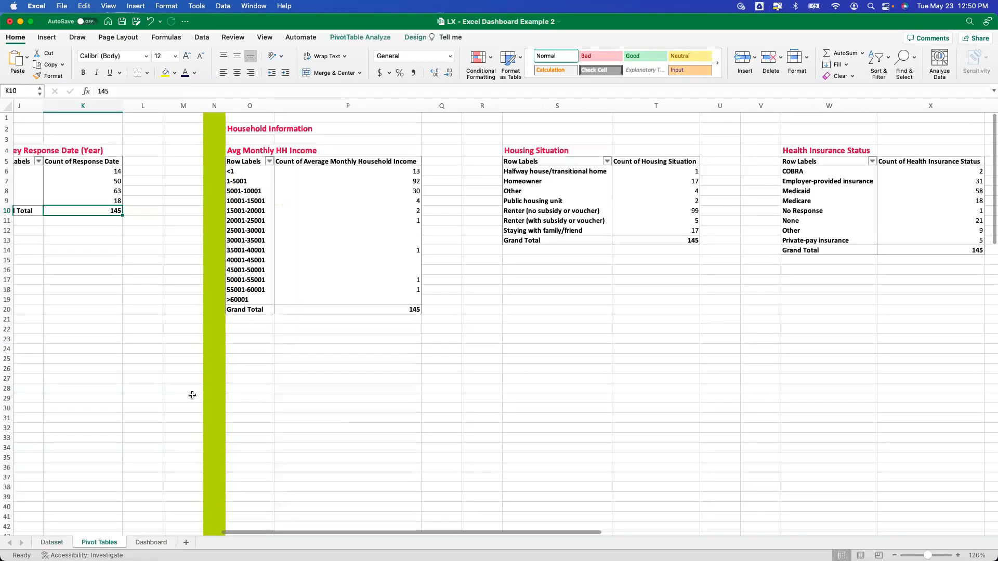
click(354, 258)
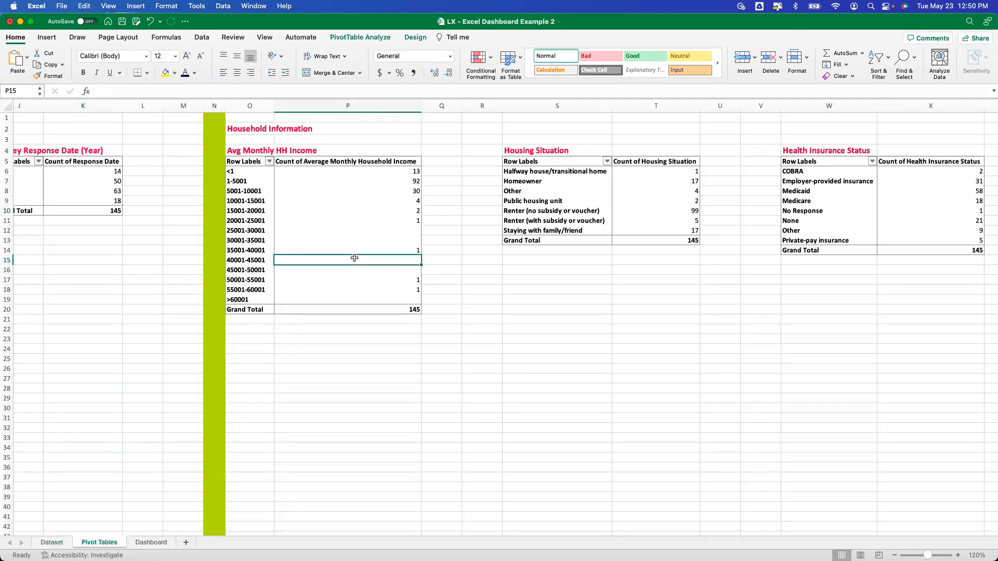
drag(474, 532, 189, 532)
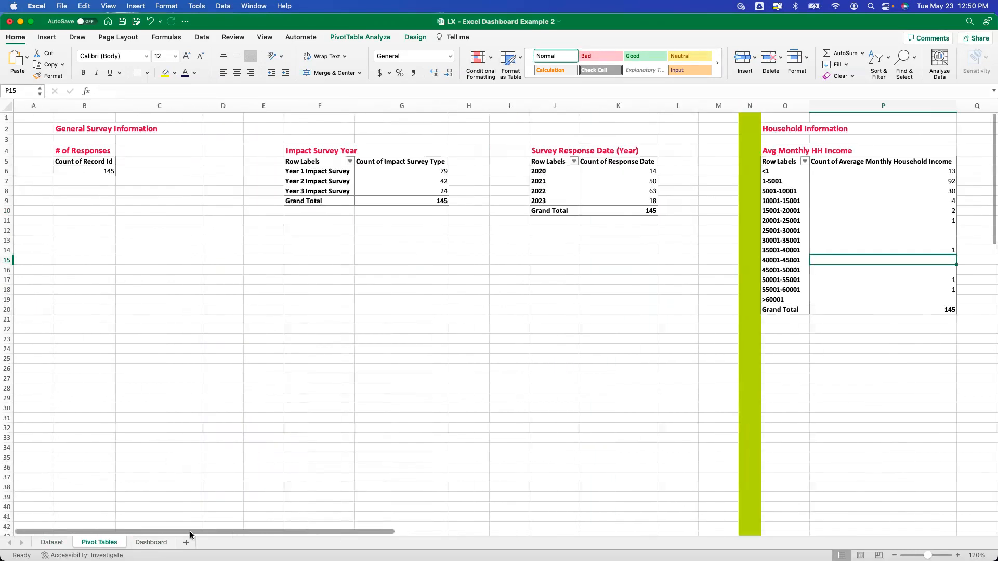
Step: Inspect the summarize and show-data-as options for the Impact Survey Year pivot table's count field, leaving them unchanged
click(406, 176)
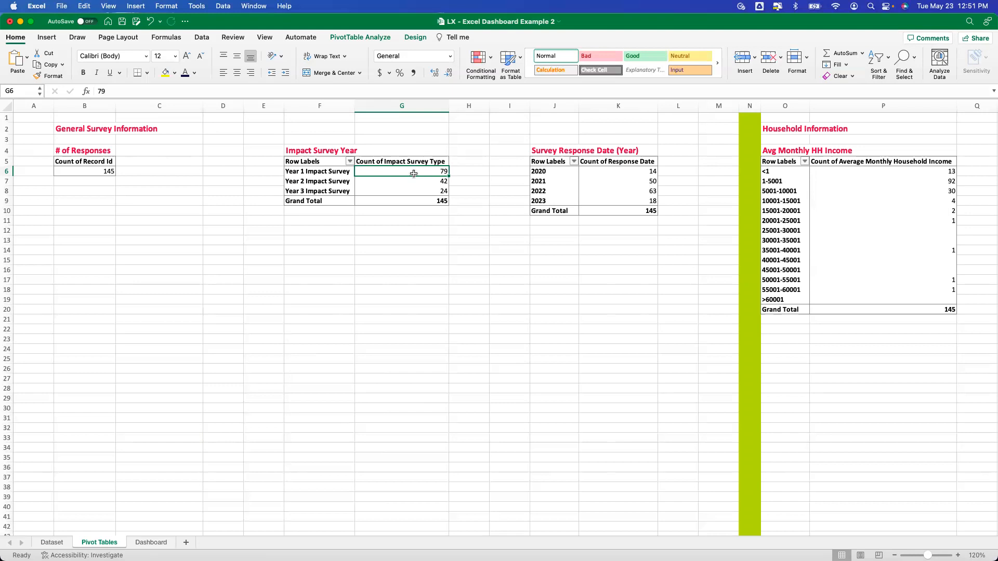
right_click(414, 174)
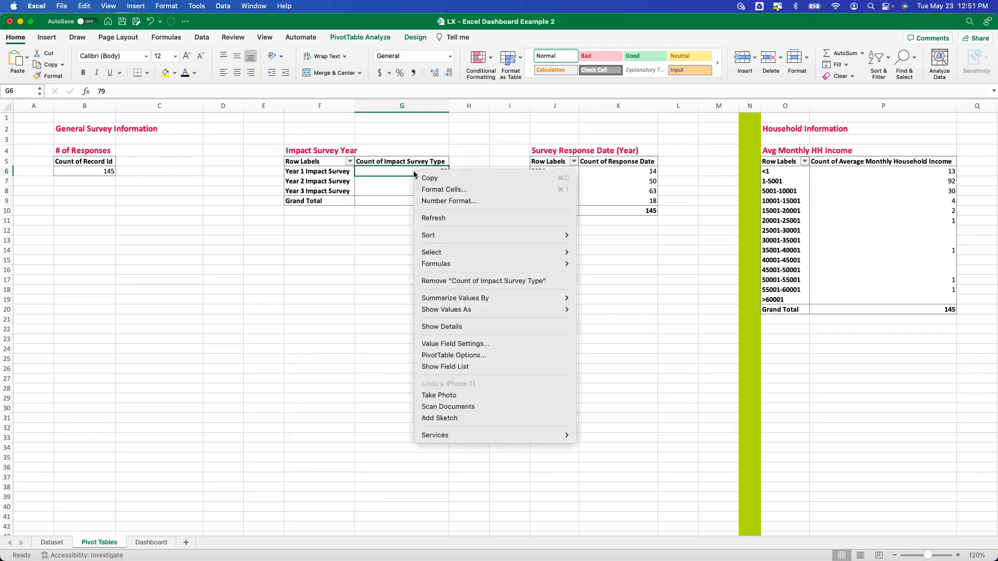
mouse_move(440, 303)
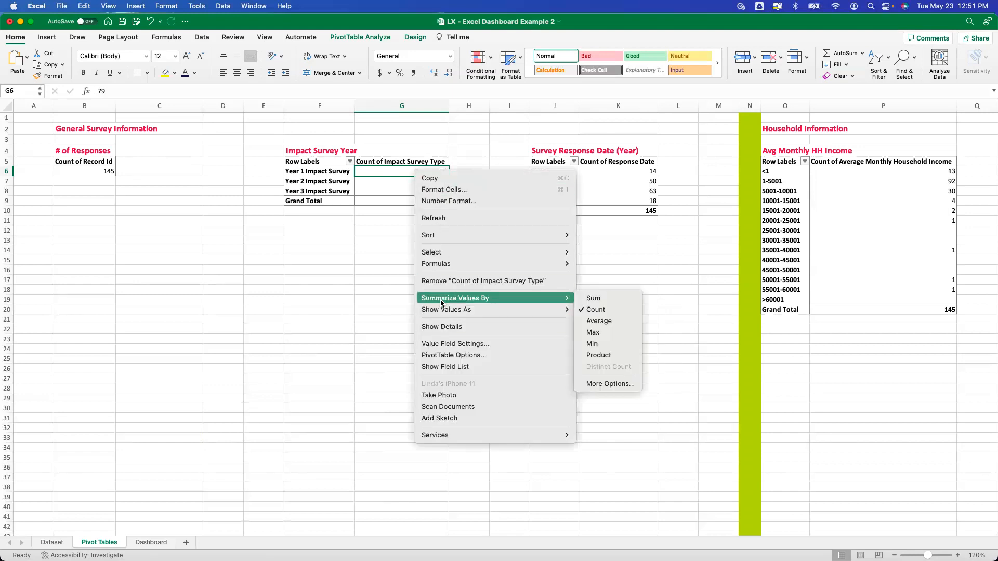
click(457, 344)
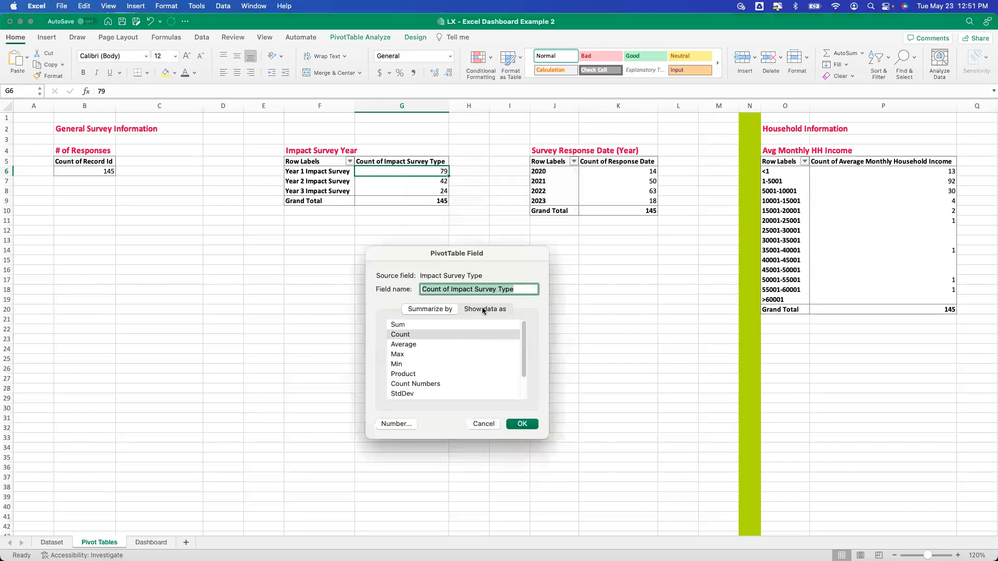
click(483, 310)
click(477, 423)
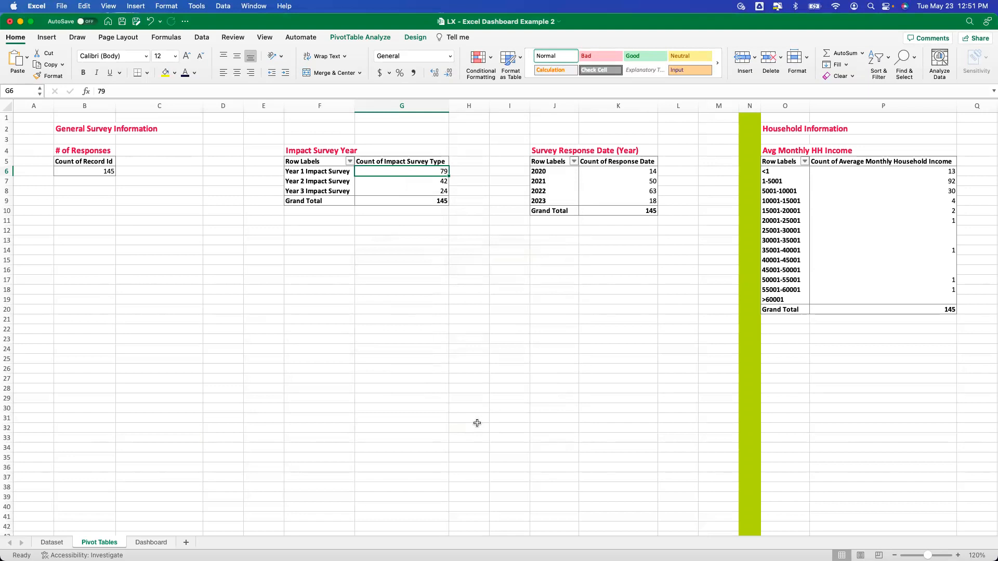
Step: Inspect the field settings of the Impact Survey Year pivot table's row labels, leaving the subtotals unchanged
right_click(338, 193)
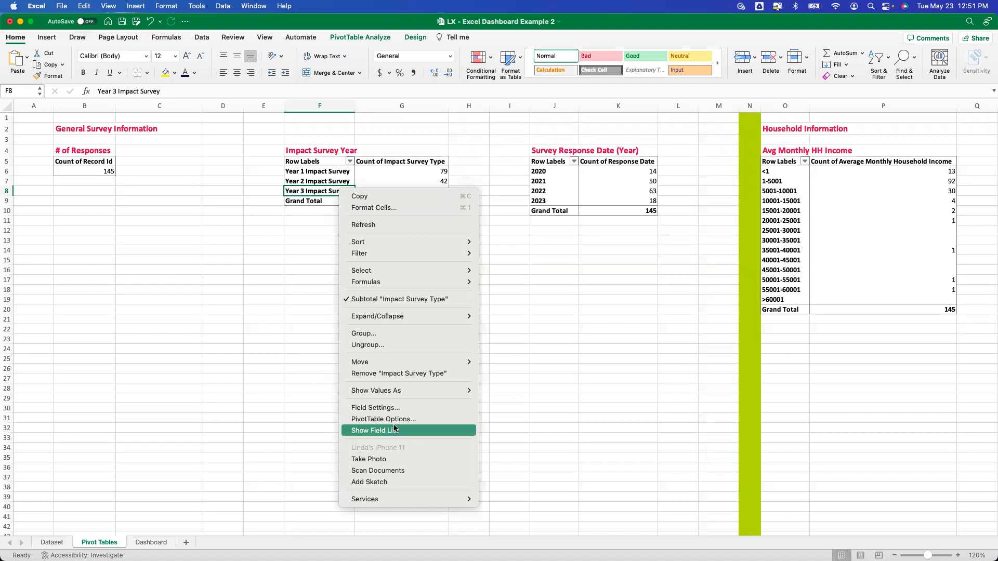
click(390, 408)
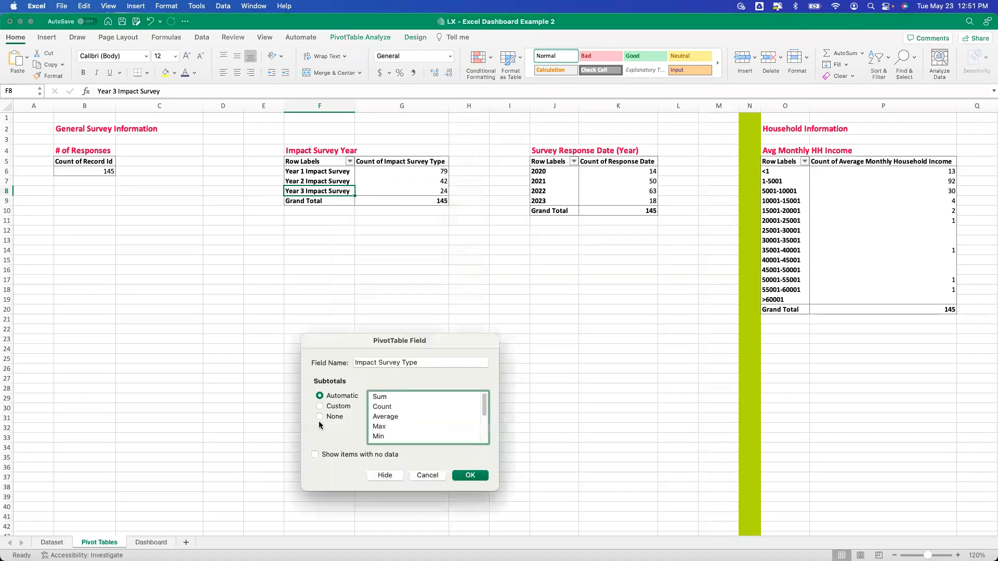
click(432, 476)
Step: Examine the filter choices for the Impact Survey Year row labels, including the value filter settings, without applying any
click(343, 181)
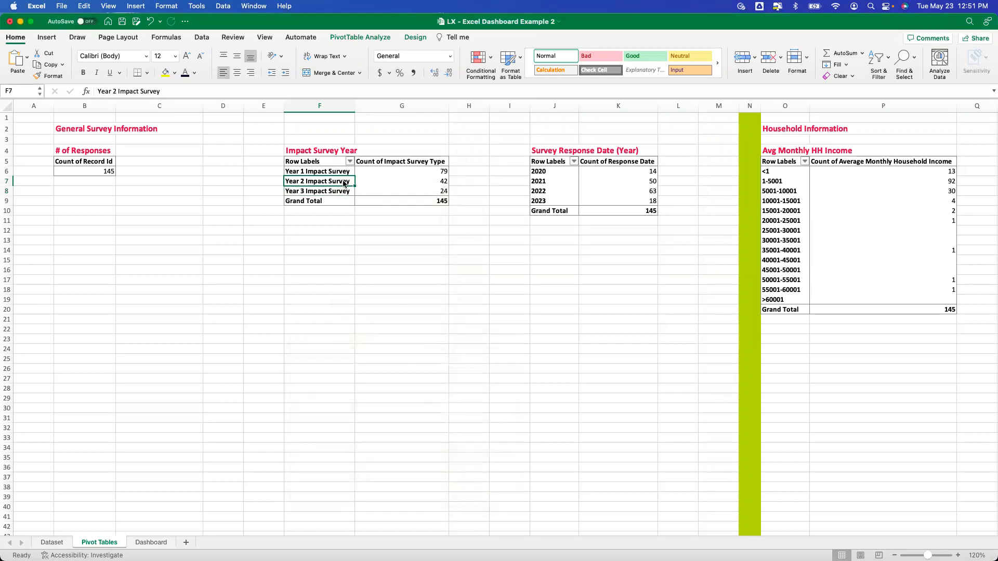
right_click(343, 181)
mouse_move(382, 379)
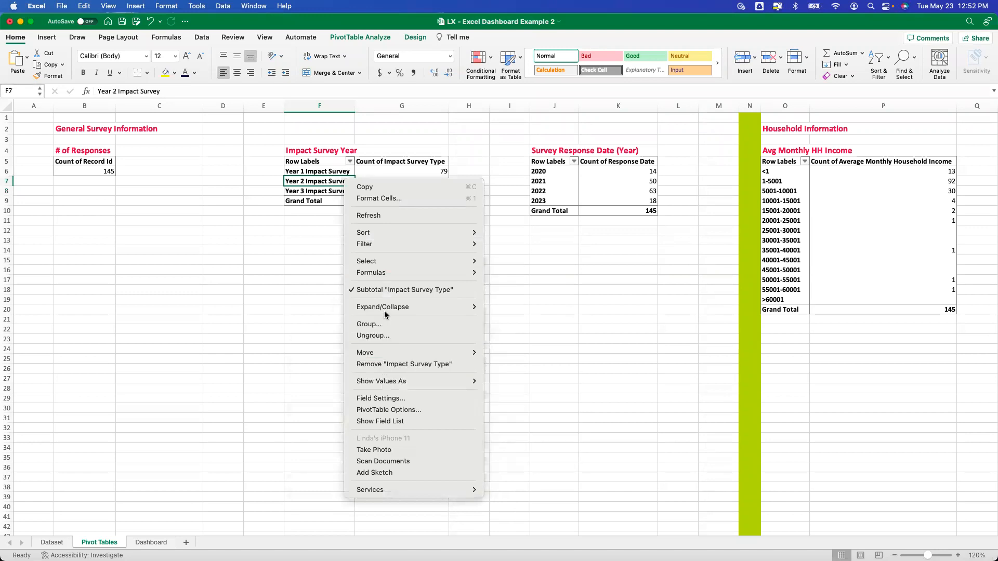
mouse_move(384, 491)
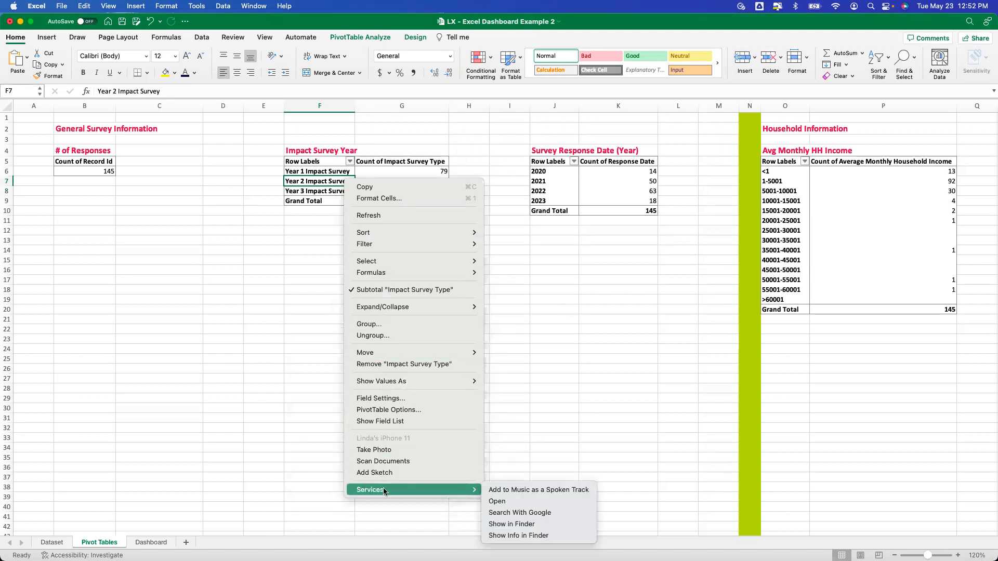
mouse_move(390, 242)
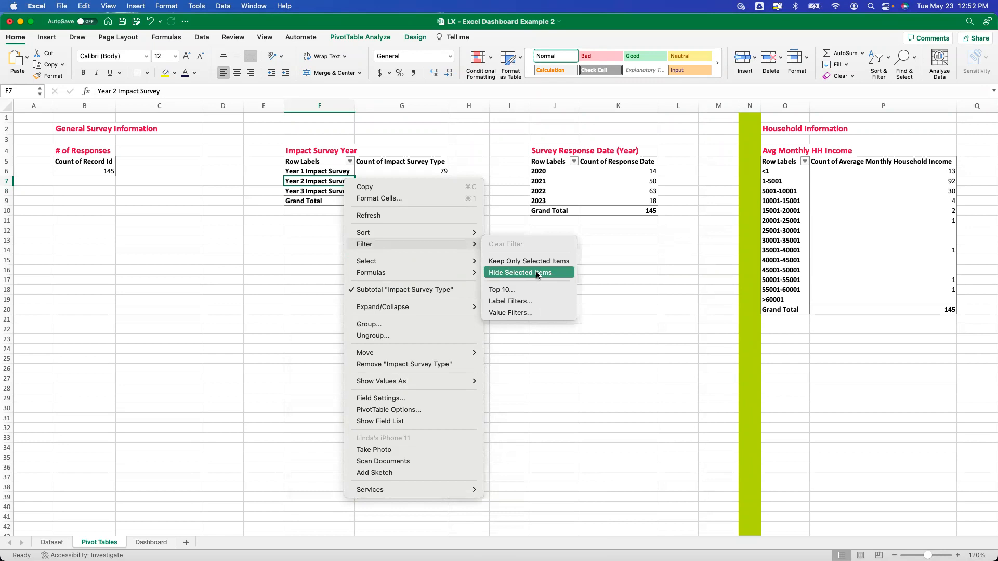
click(523, 313)
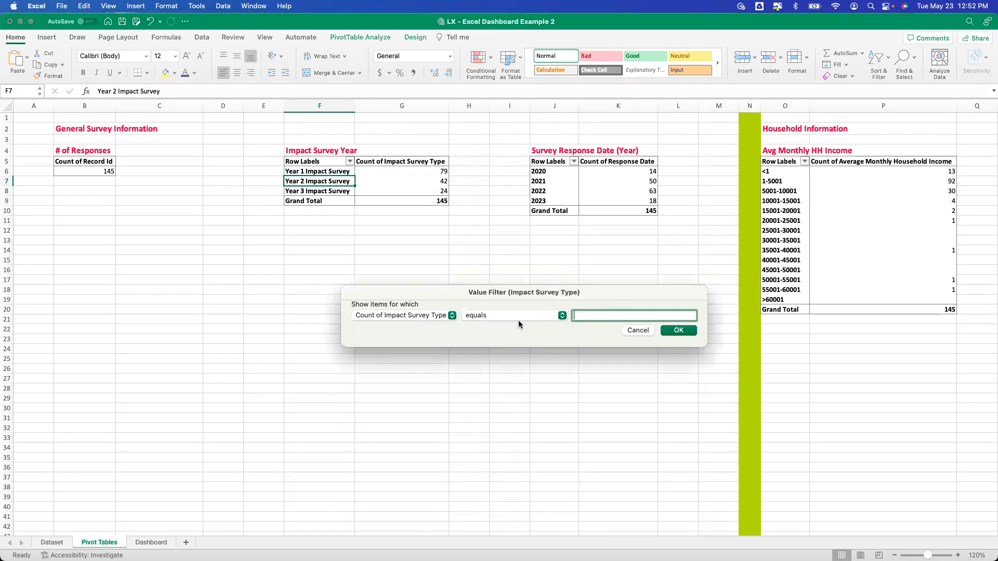
click(631, 330)
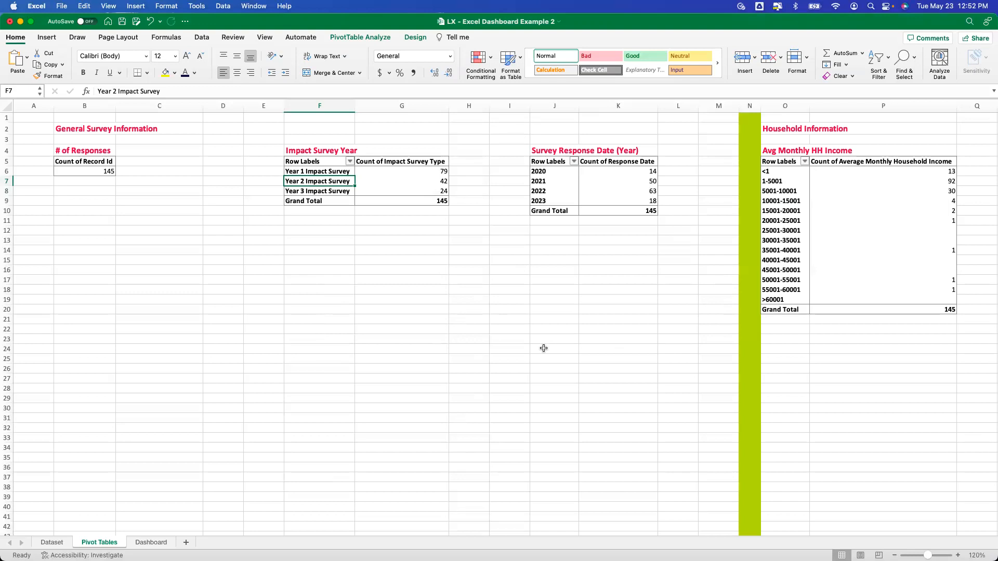
Step: Try hiding the Year 2 Impact Survey item through the Impact Survey Year pivot table's filter, and undo it
scroll(480, 541, right, 5)
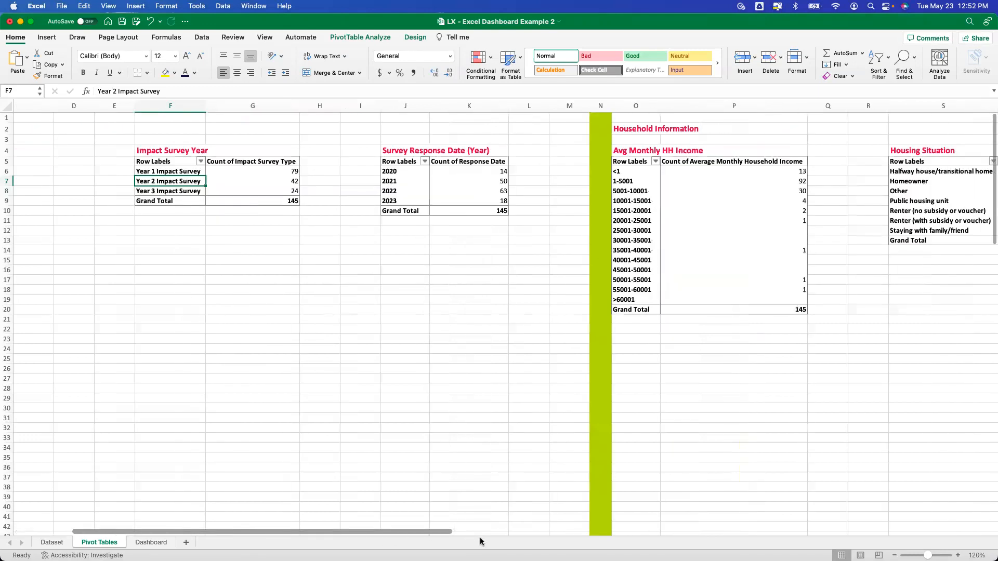
scroll(480, 542, right, 6)
scroll(504, 543, left, 4)
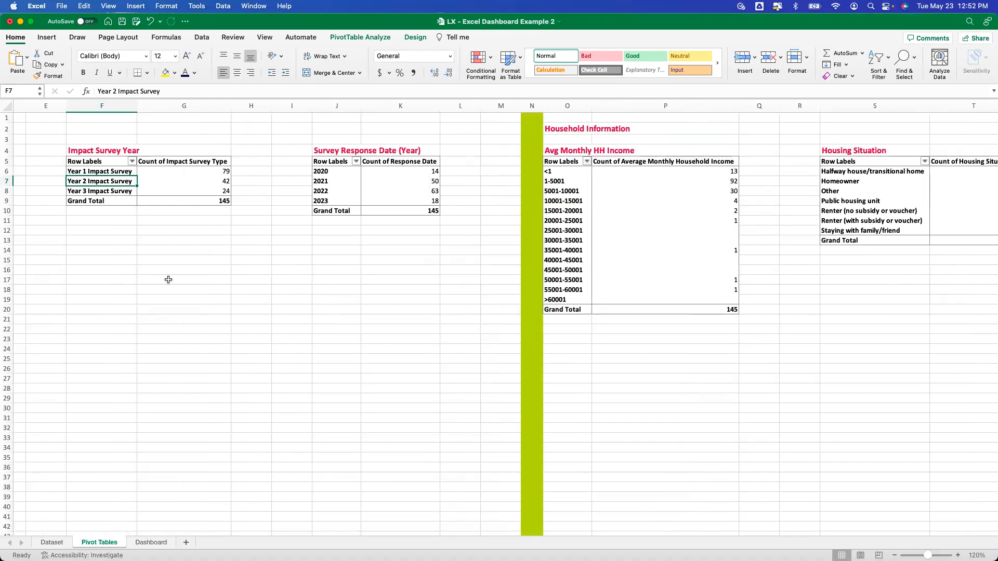
right_click(111, 180)
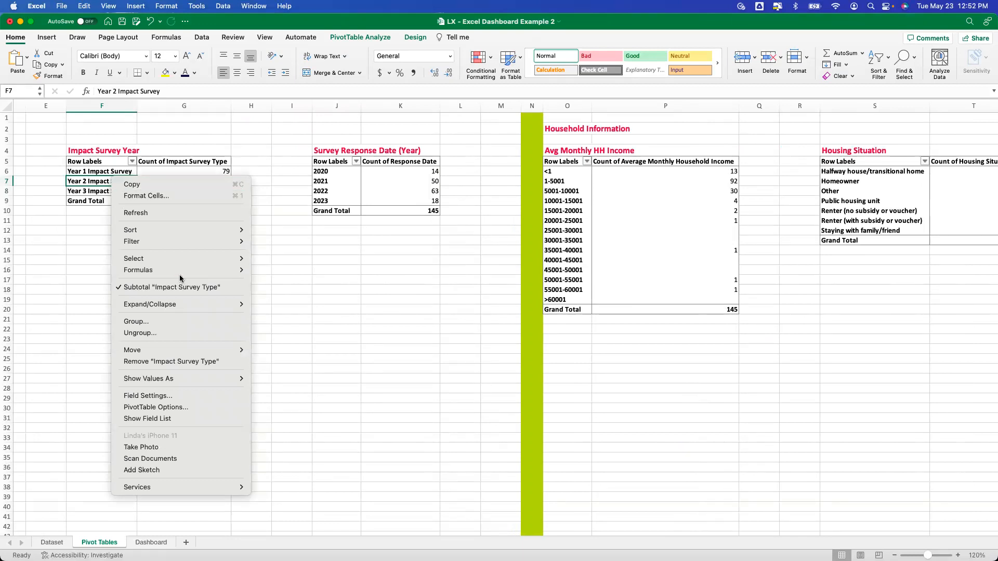
mouse_move(186, 241)
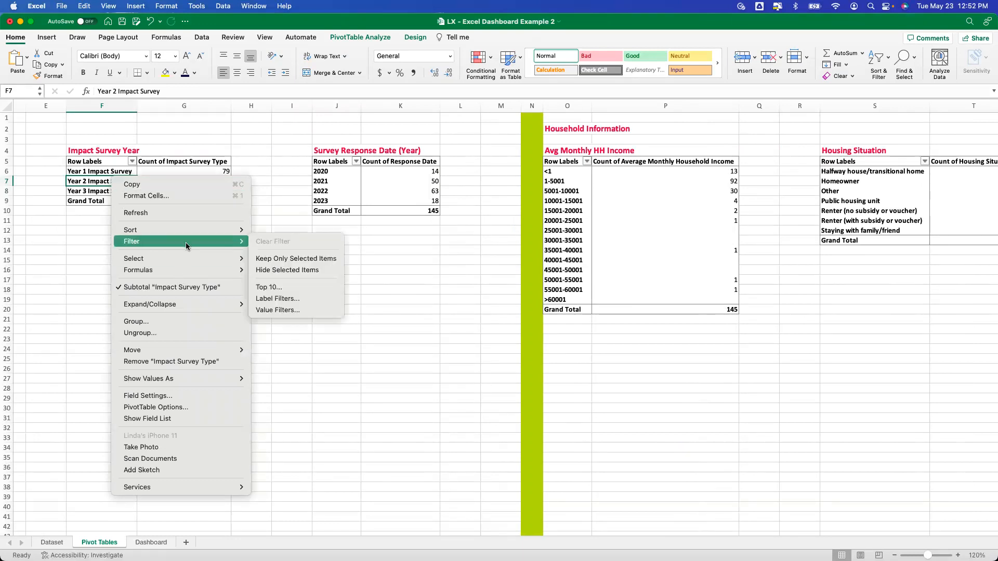
click(289, 264)
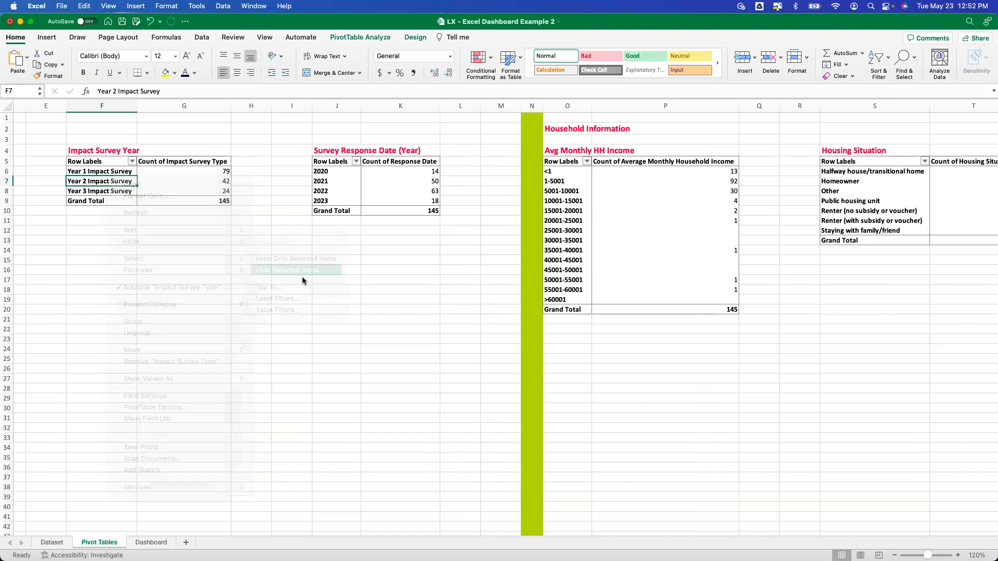
key(super+z)
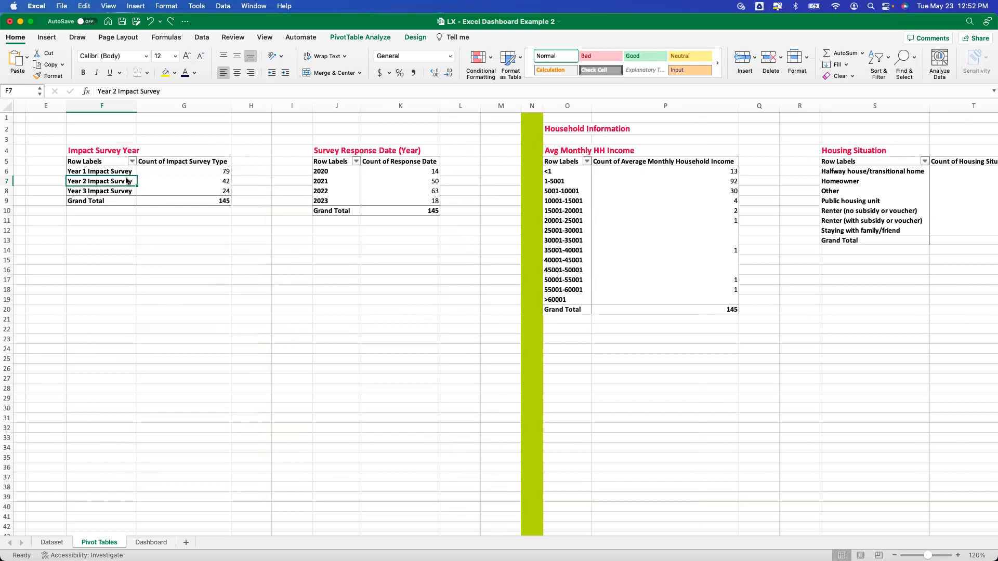
Step: Filter the Impact Survey Year pivot table to survey types whose count is greater than 25, and undo the filter
right_click(130, 182)
mouse_move(167, 242)
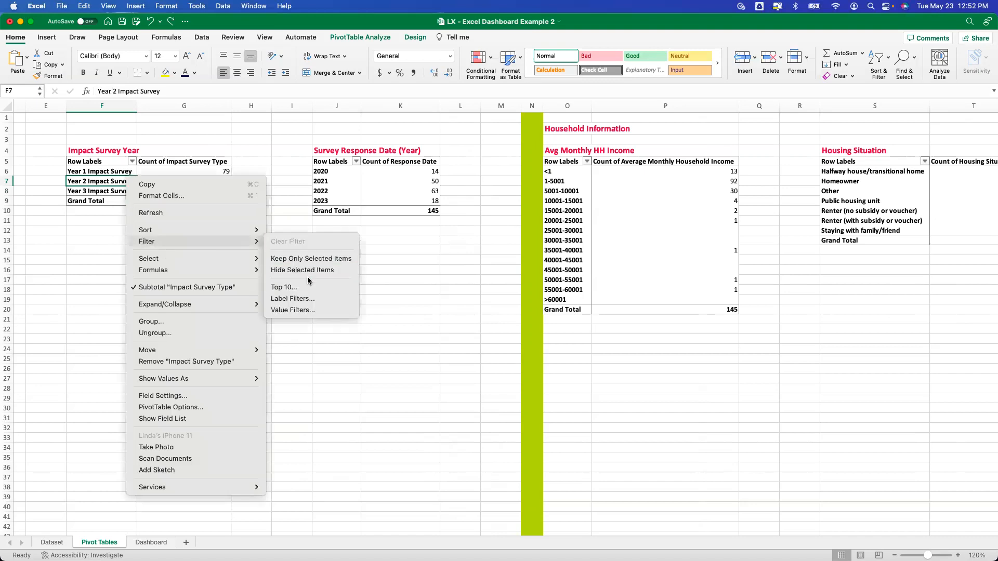
click(306, 311)
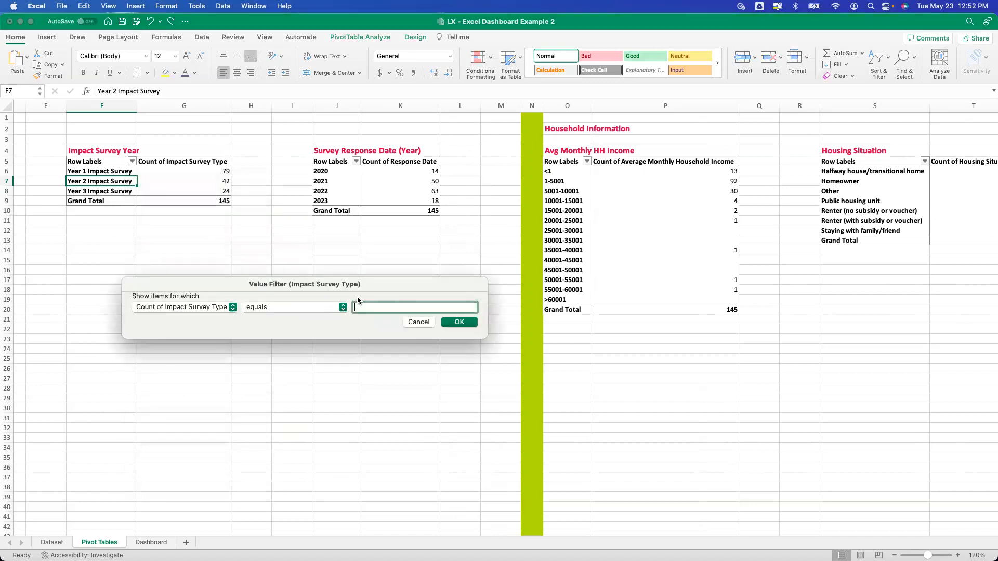
click(276, 307)
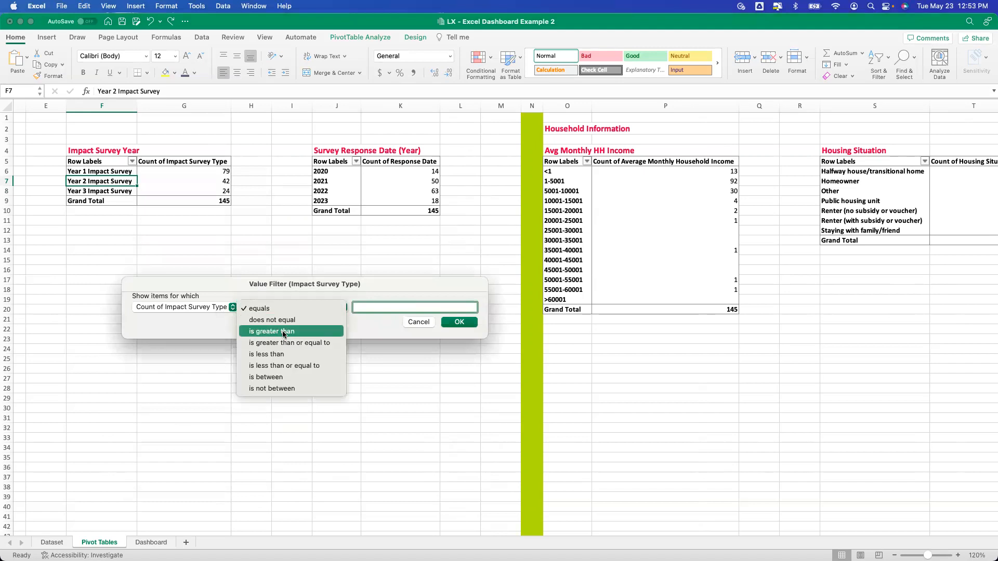
click(283, 332)
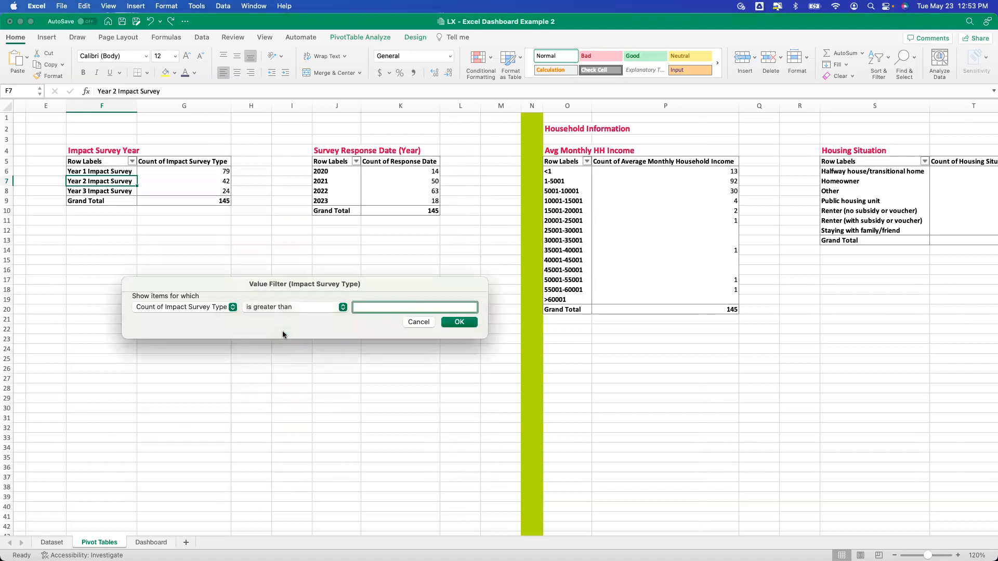
text(25)
click(446, 324)
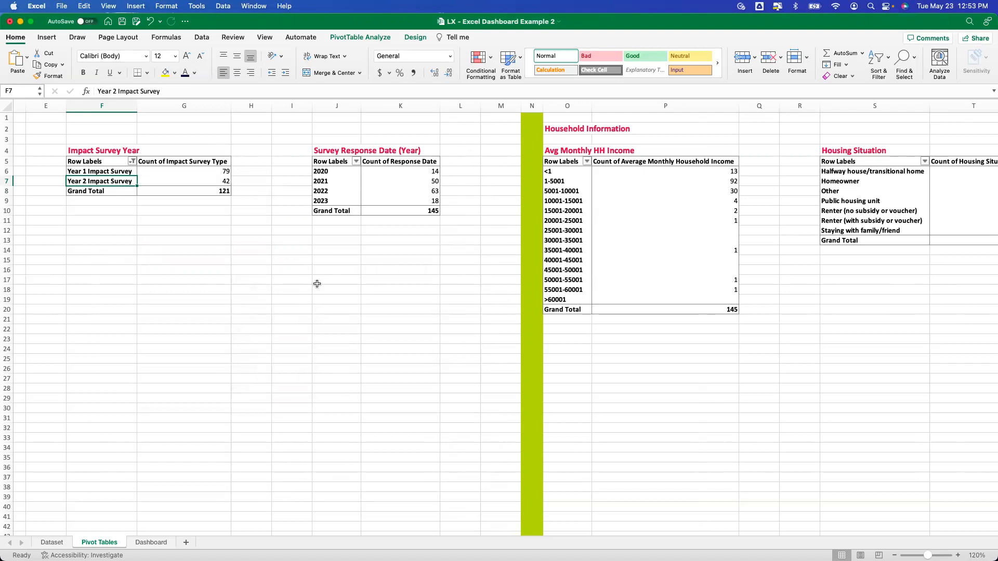
key(super+z)
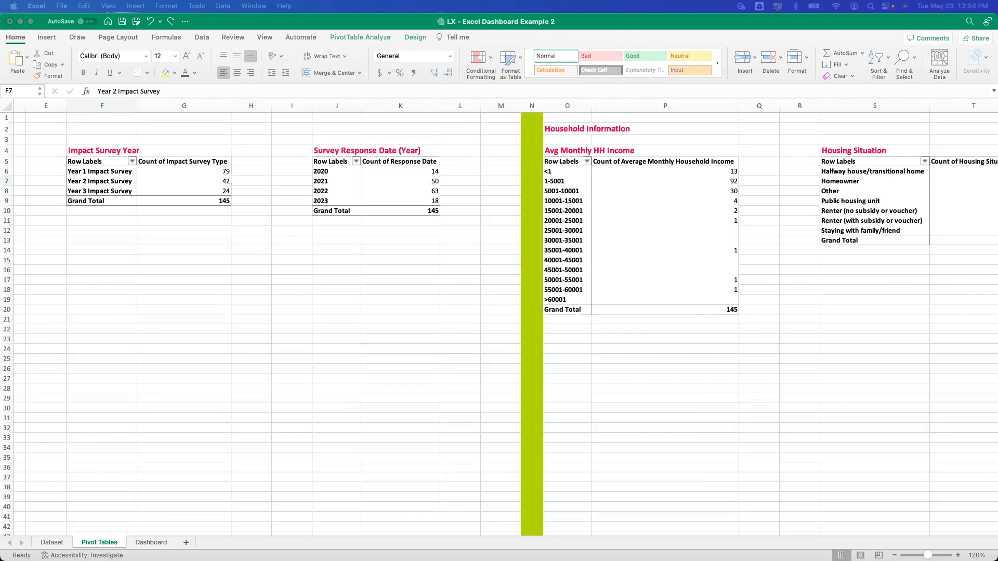
Step: Switch from the Excel workbook to the Google Sheets dashboard and close its pivot table editor
click(219, 375)
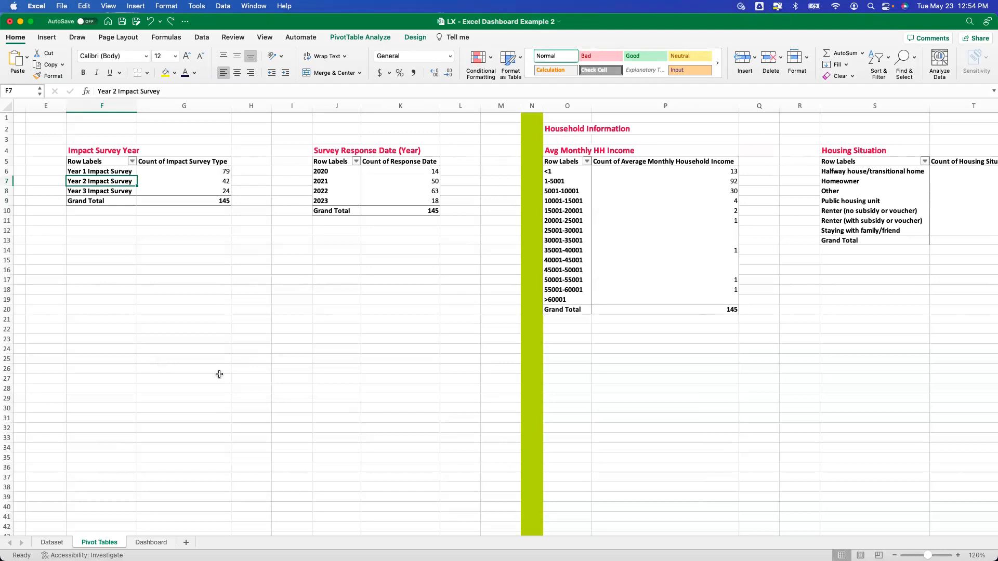
click(19, 23)
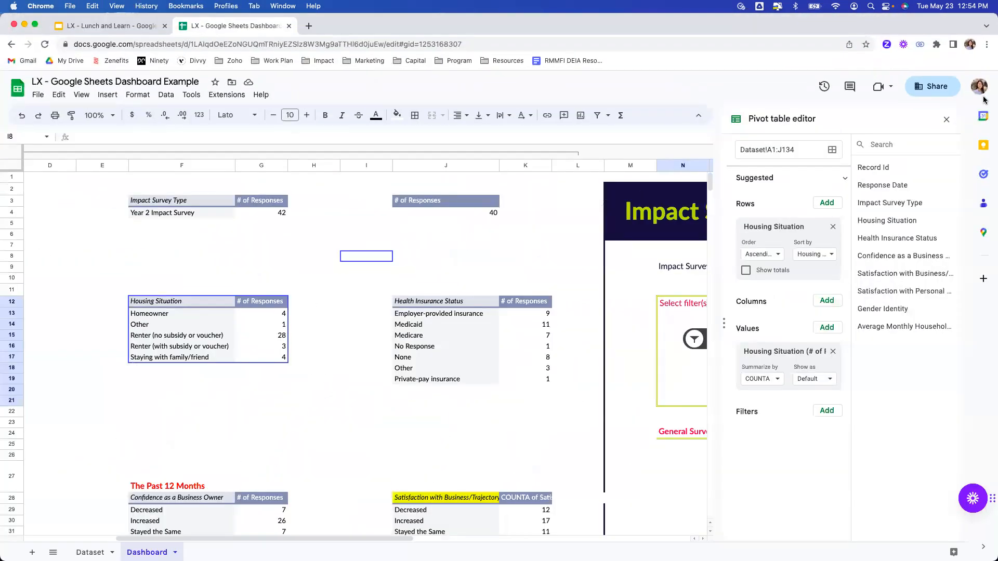
click(946, 119)
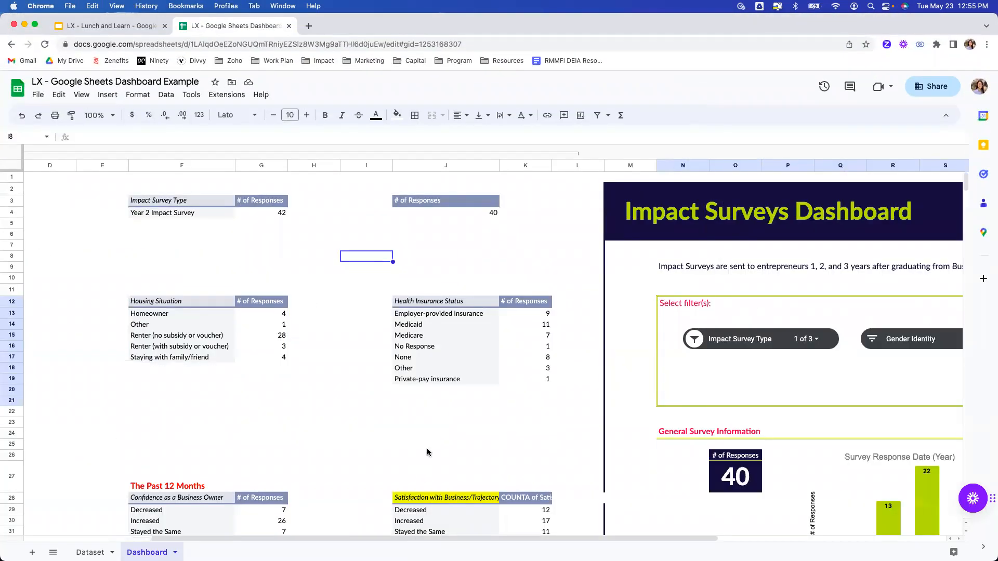